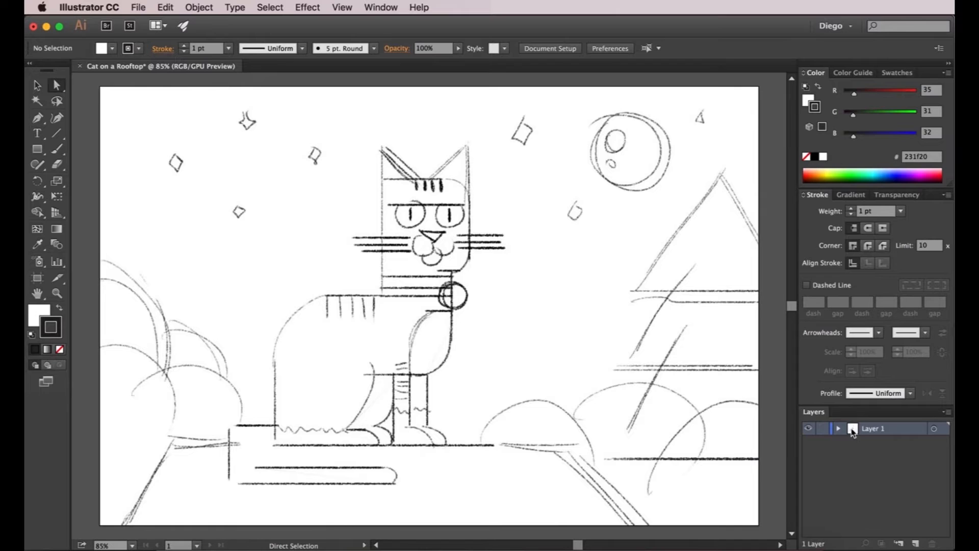
- Rename Layer 1 as Sketch and make it a template layer with images dimmed to 20%
double_click(852, 432)
left_click_drag(460, 174, 600, 159)
type("Sketch")
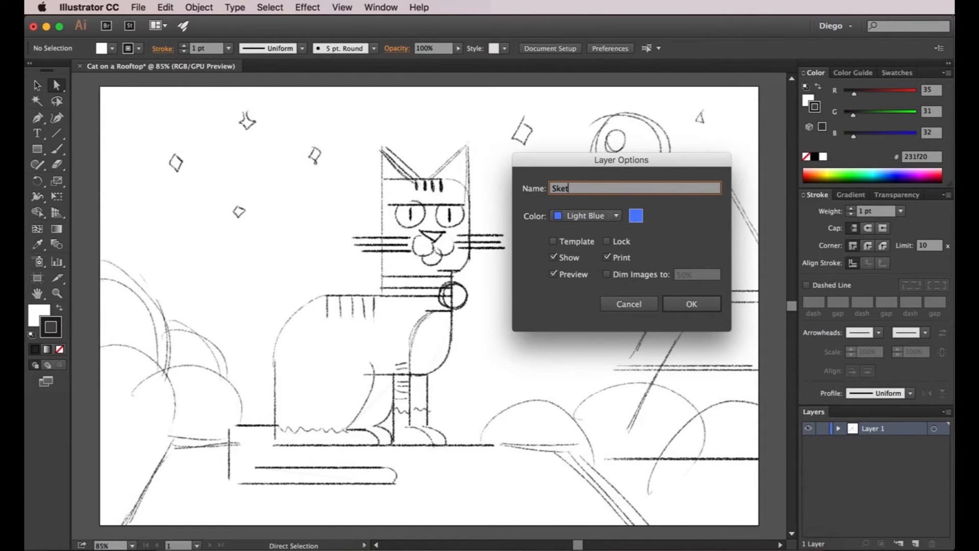
left_click(574, 242)
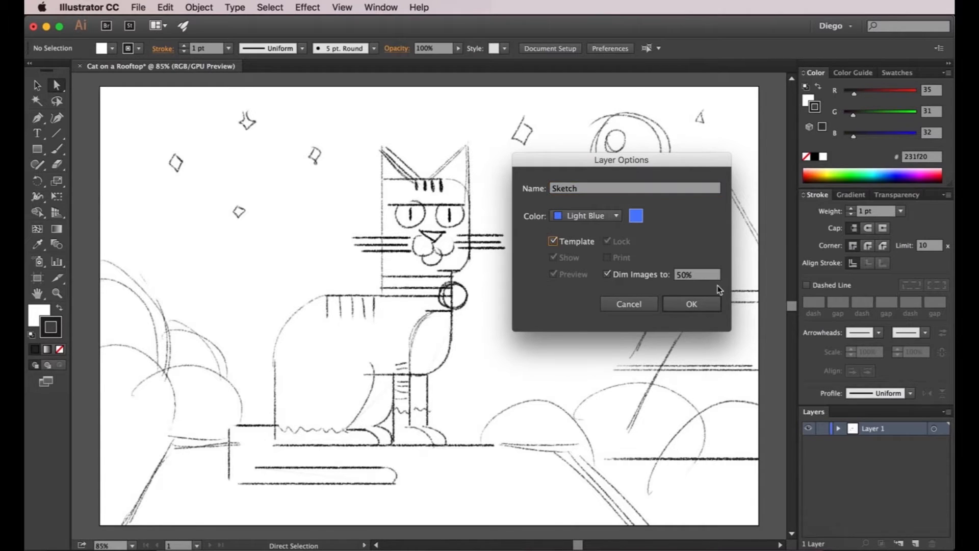
left_click(683, 275)
left_click_drag(680, 276, 677, 275)
type("2")
left_click(694, 304)
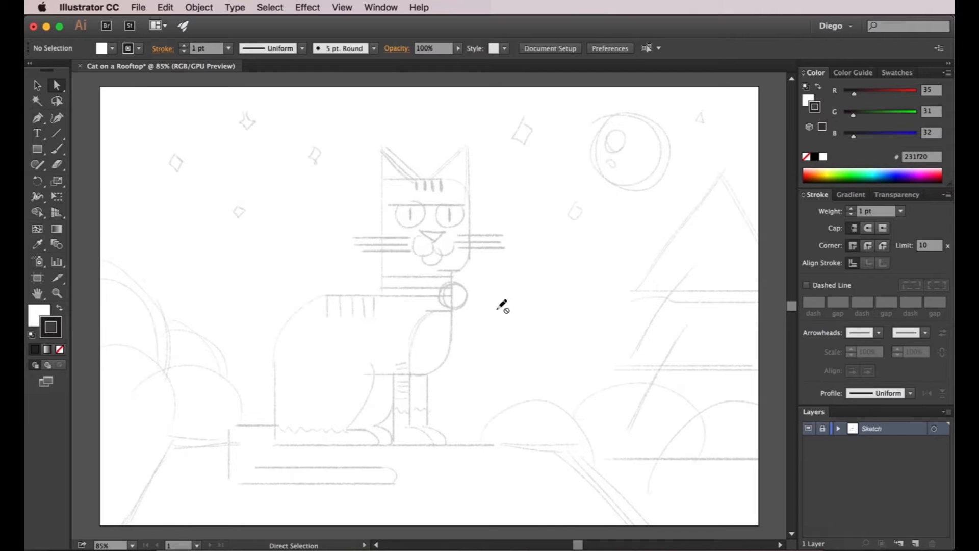
- Add a new layer above the Sketch layer and name it Vector
left_click(915, 544)
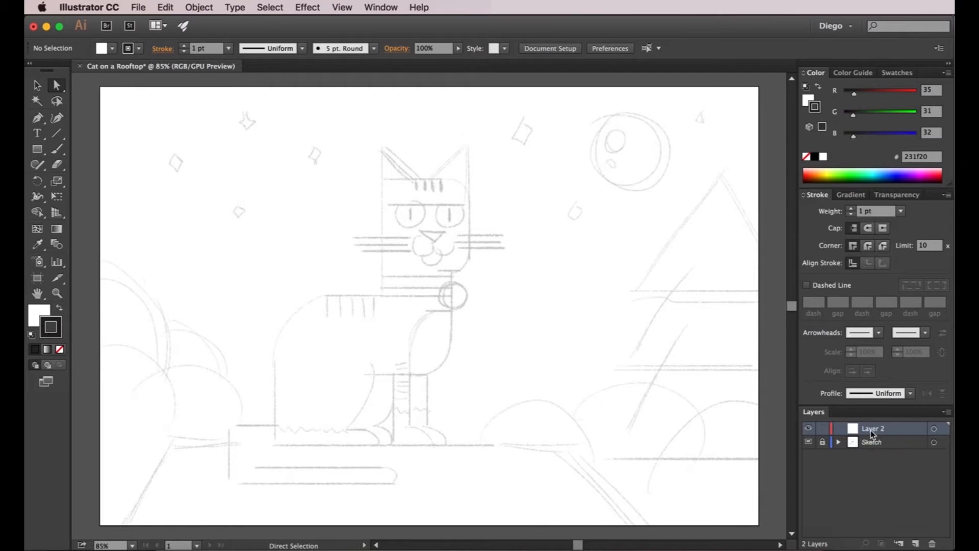
double_click(872, 430)
type("Vector")
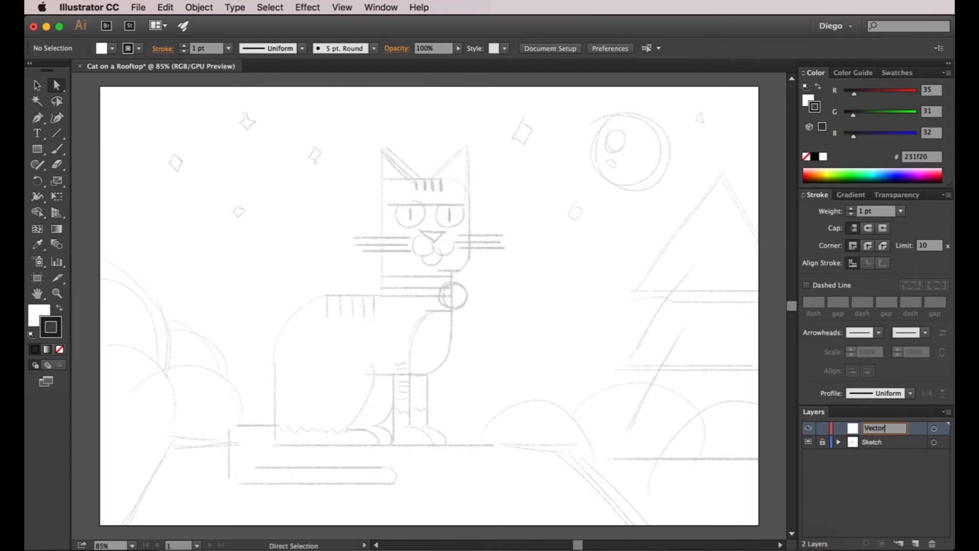
key("Return")
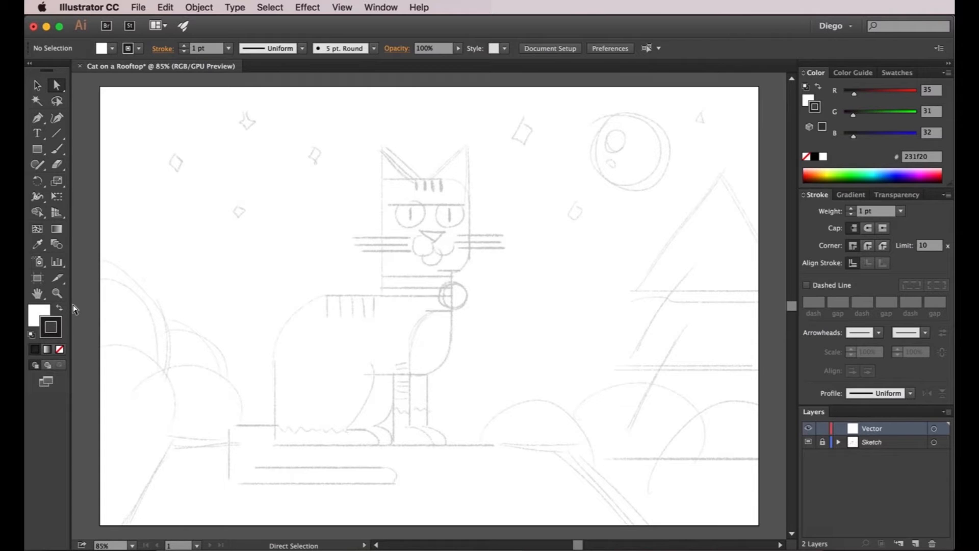
- Draw a tall rectangle with no fill and a 3 pt stroke from the top of the cat's head down to the belly line
left_click(32, 148)
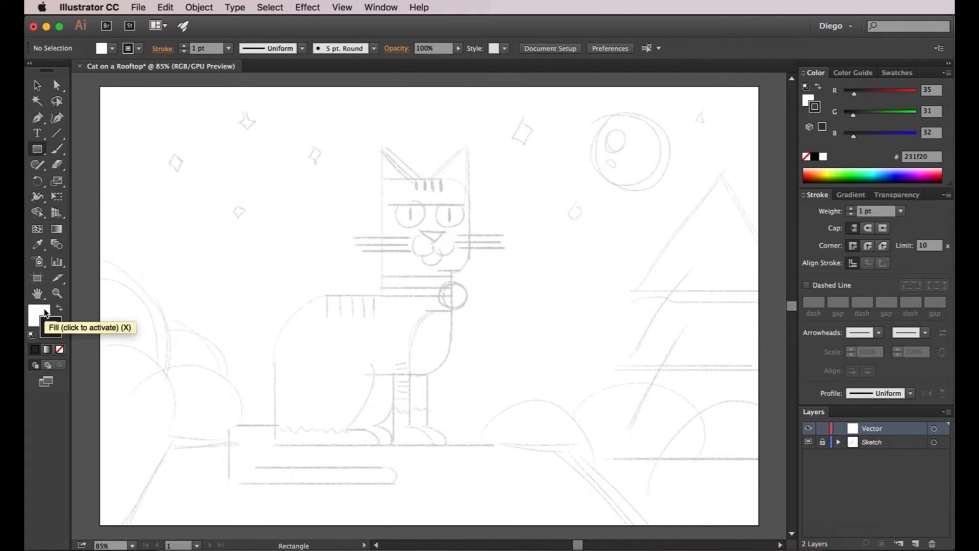
left_click(41, 314)
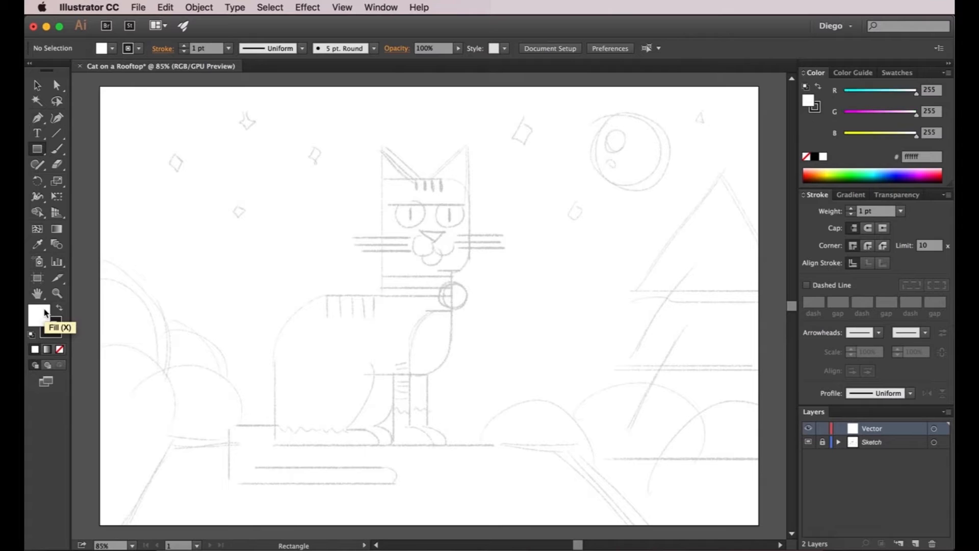
left_click(59, 352)
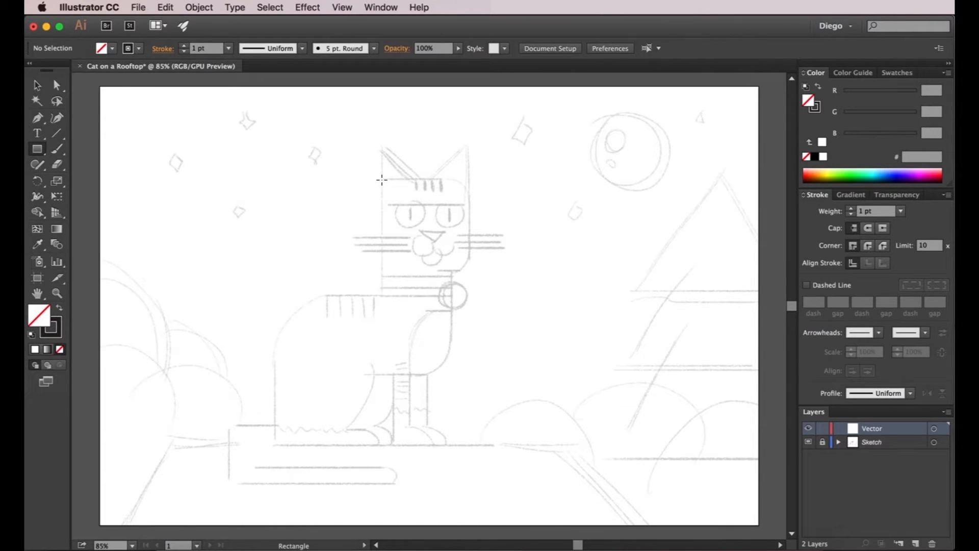
left_click_drag(382, 180, 451, 375)
left_click(853, 209)
left_click(853, 209)
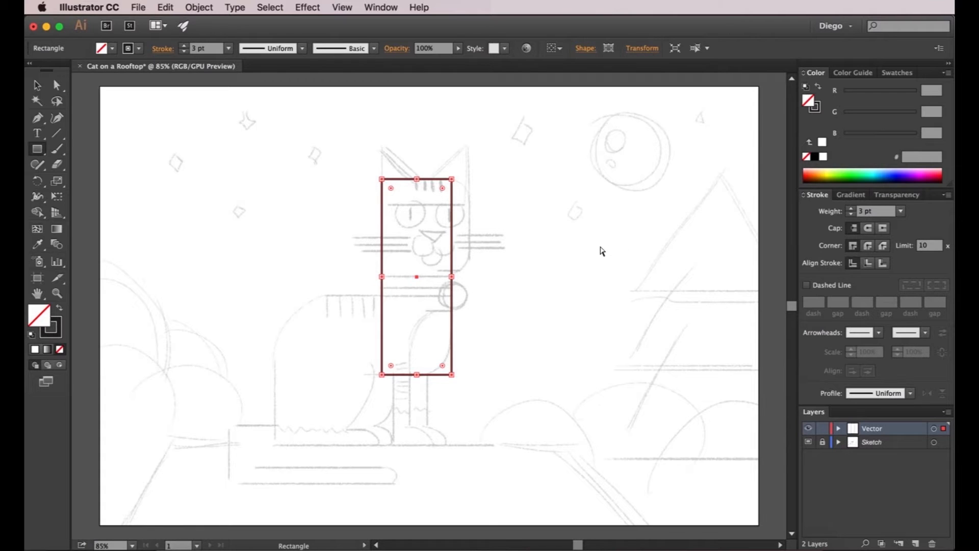
key("a")
left_click(603, 251)
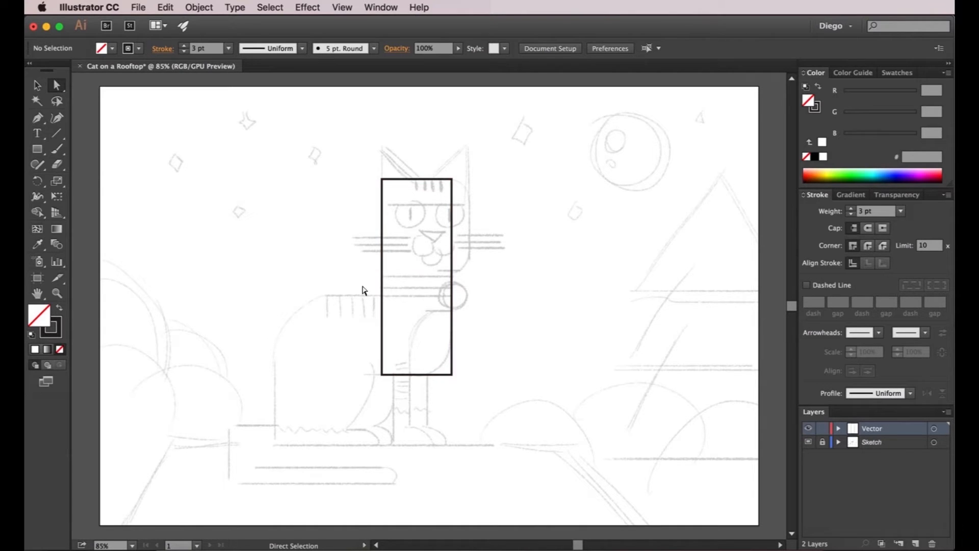
- Draw a horizontal body rectangle from the tall rectangle's bottom-right corner to the cat's back, aligned with the sketched back line
left_click(38, 150)
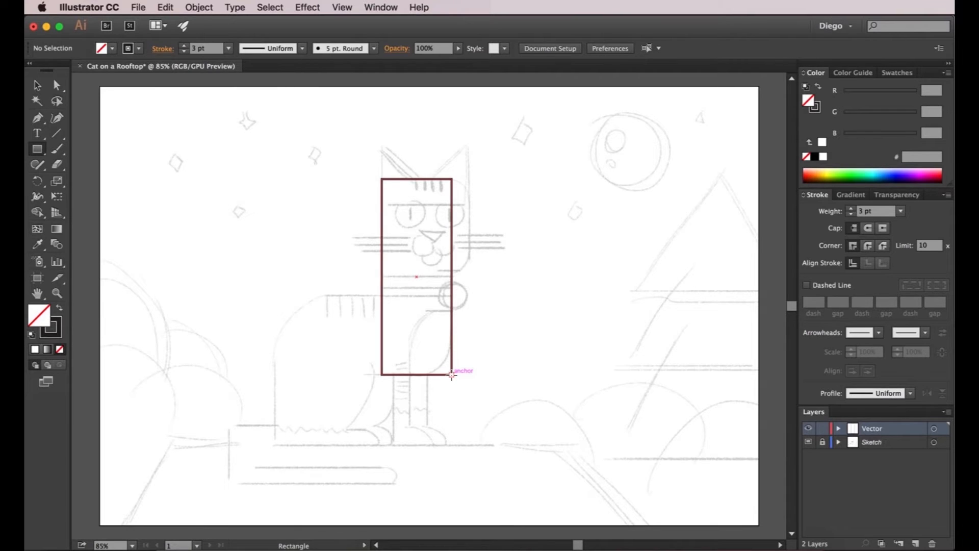
left_click(347, 8)
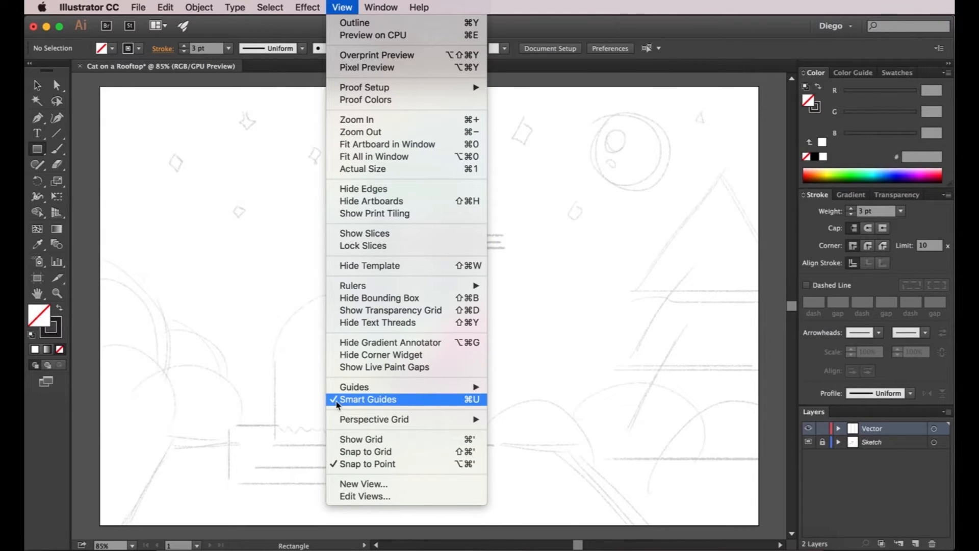
left_click(589, 23)
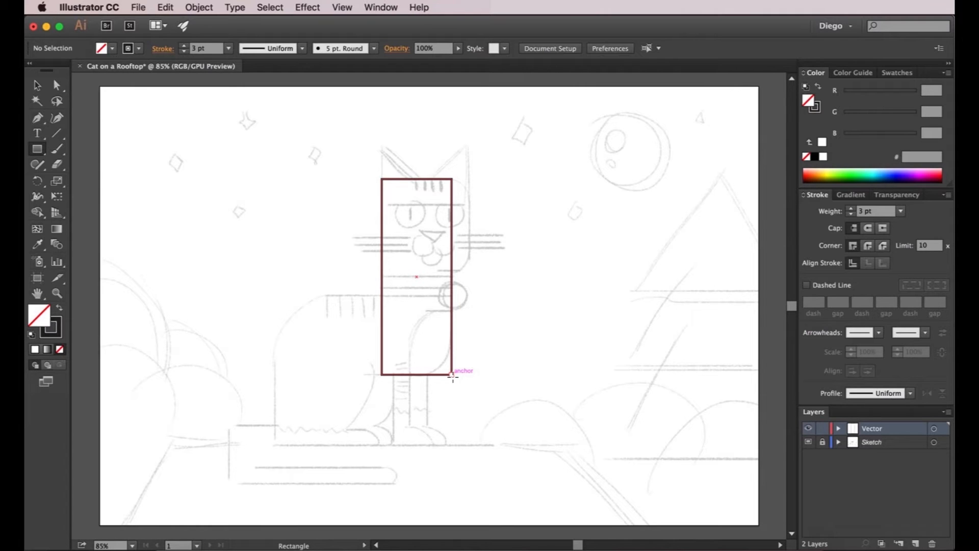
left_click_drag(453, 375, 276, 295)
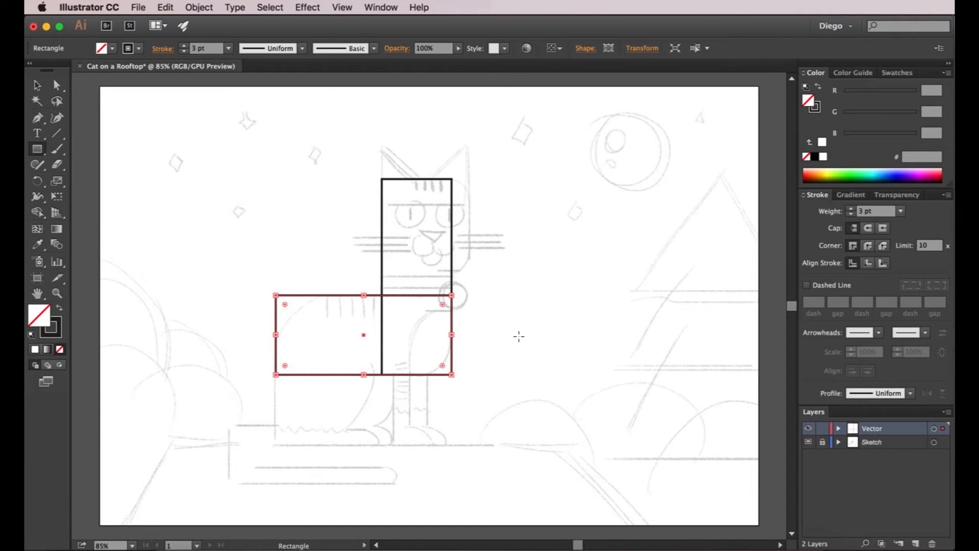
key("a")
left_click(519, 340)
- Draw a rectangle over the cat's hindquarters from the body rectangle's top-left corner down to the ground line
scroll(540, 339, "left", 3)
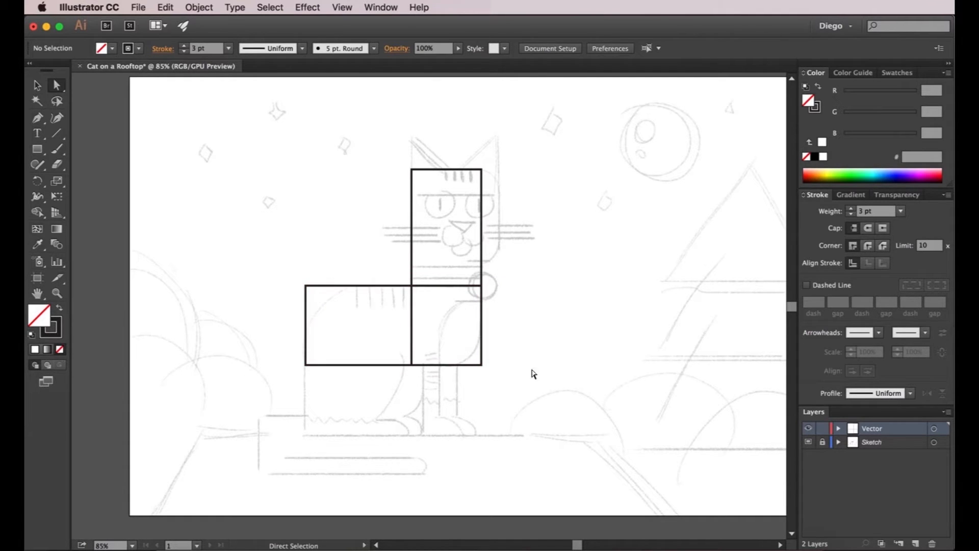
left_click(37, 149)
left_click_drag(305, 286, 374, 435)
key("a")
left_click(533, 411)
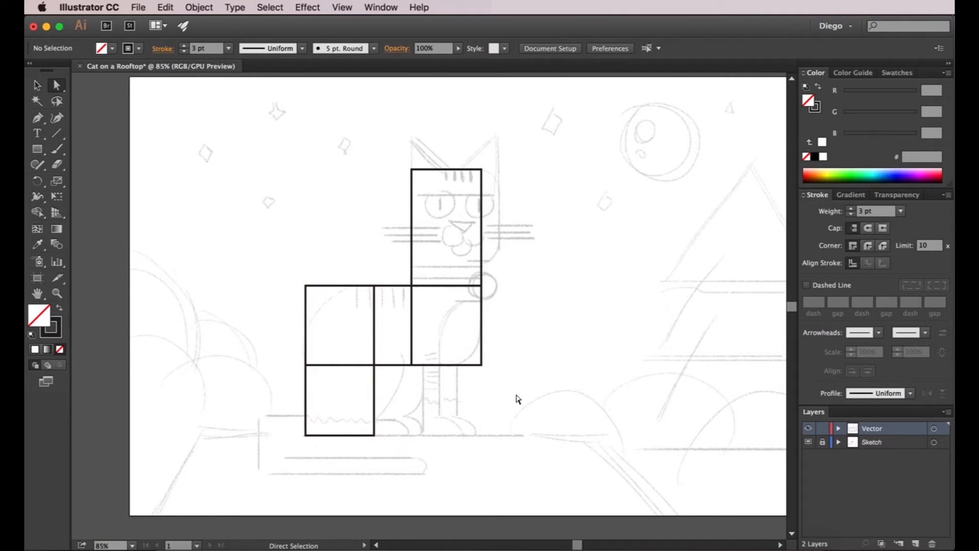
- Draw a rectangle over the cat's head from the tall rectangle's top-left corner, extending right past the cheek to the chin line
key("space")
left_click_drag(488, 393, 494, 385)
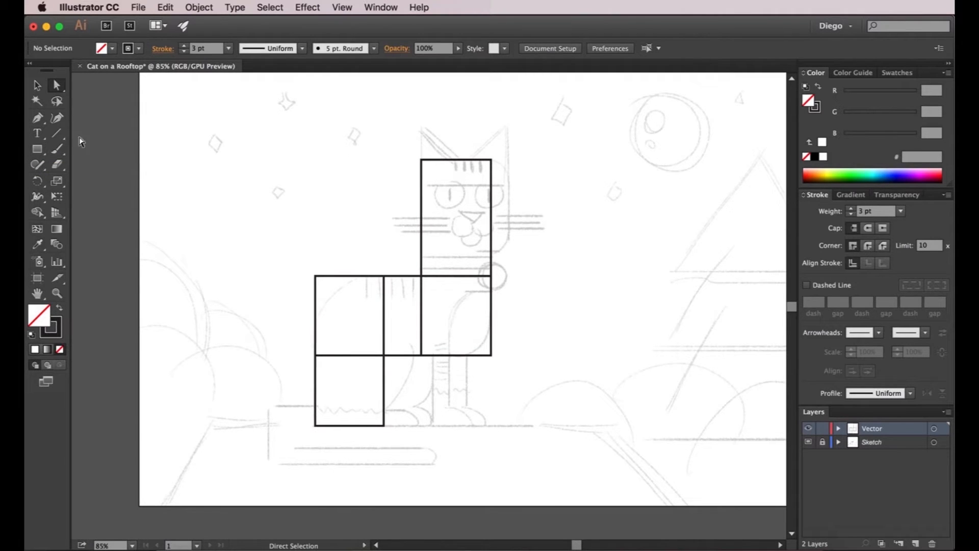
left_click(36, 150)
left_click_drag(421, 160, 531, 266)
key("a")
left_click(531, 267)
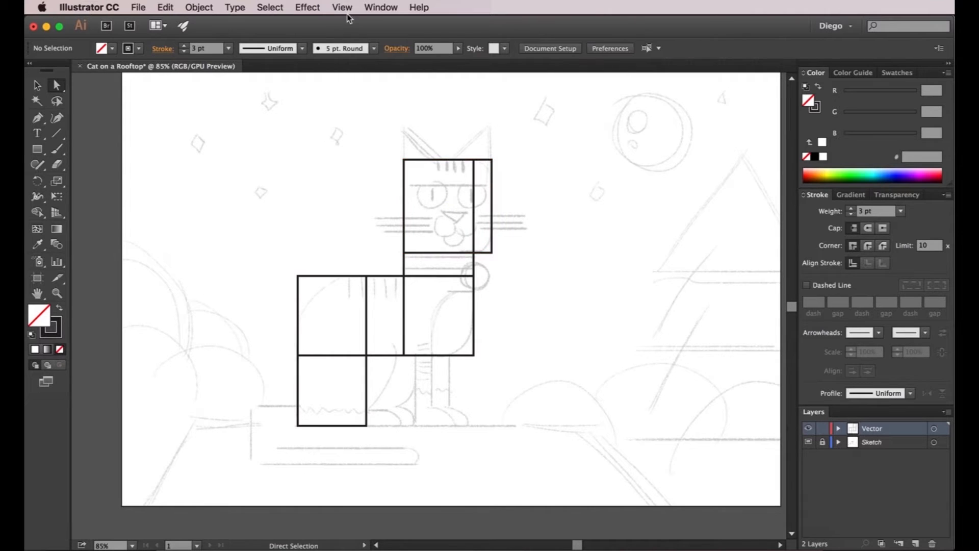
- Show the Pathfinder panel
left_click(375, 11)
left_click(398, 430)
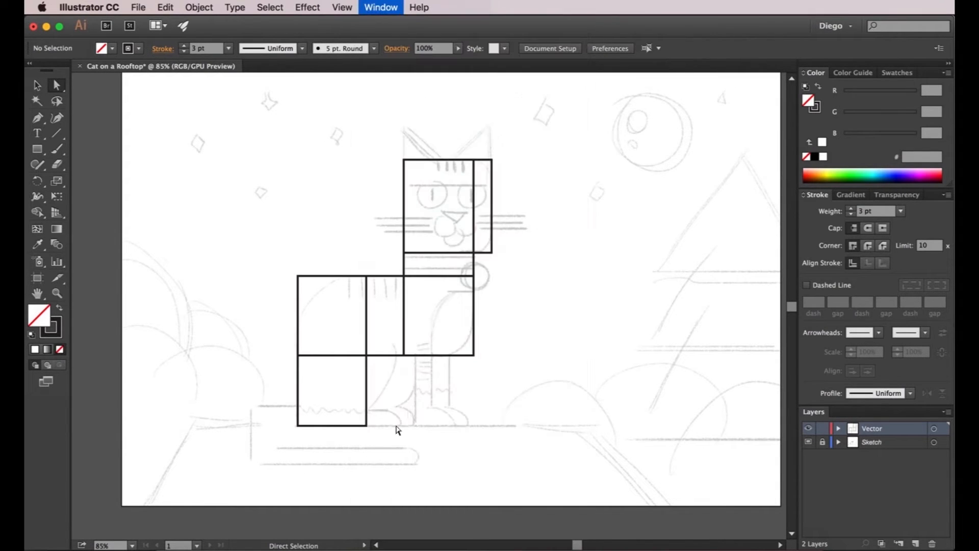
left_click(388, 277)
left_click(385, 267)
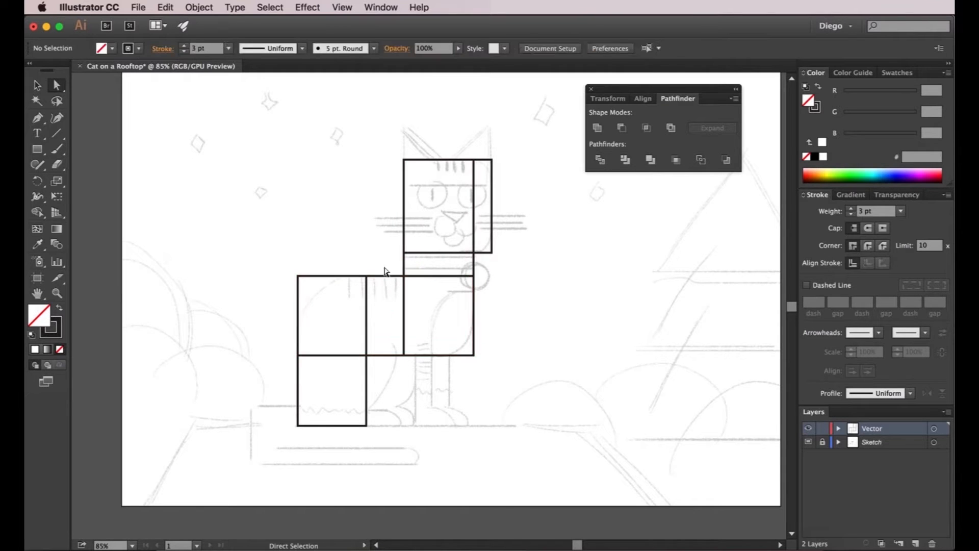
- Unite the tall neck rectangle and the horizontal body rectangle into one shape with Pathfinder
key("v")
left_click(403, 265)
left_click(384, 282, "shift")
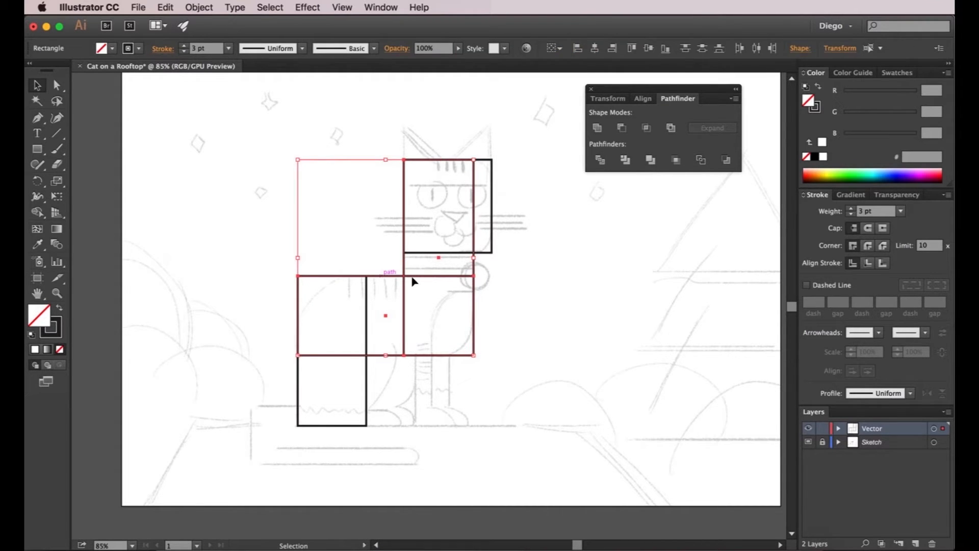
left_click(538, 296)
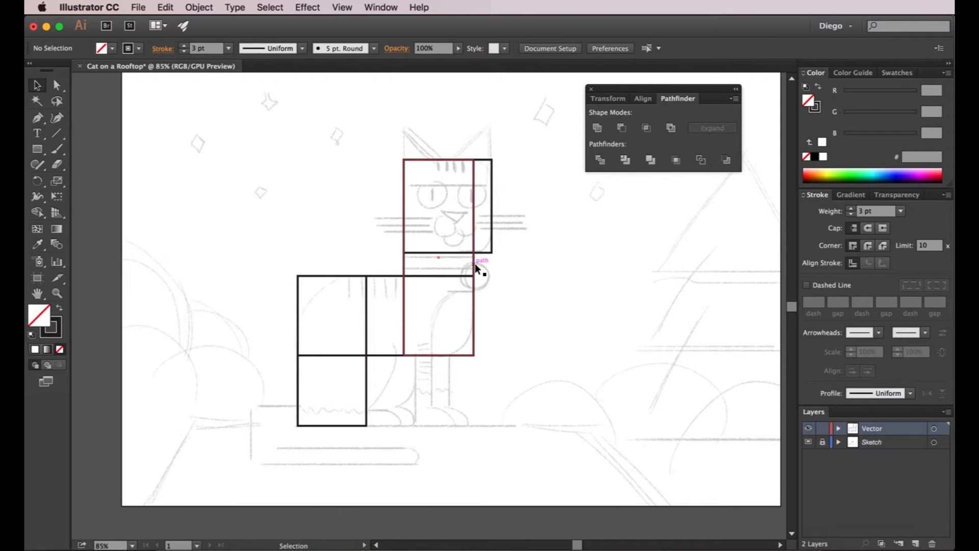
left_click(477, 266)
left_click(391, 280, "shift")
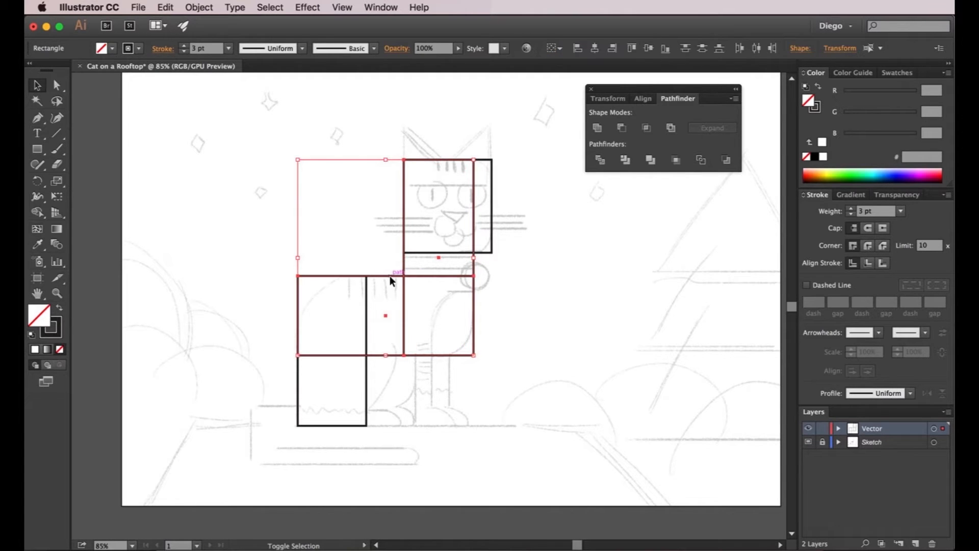
left_click(595, 129)
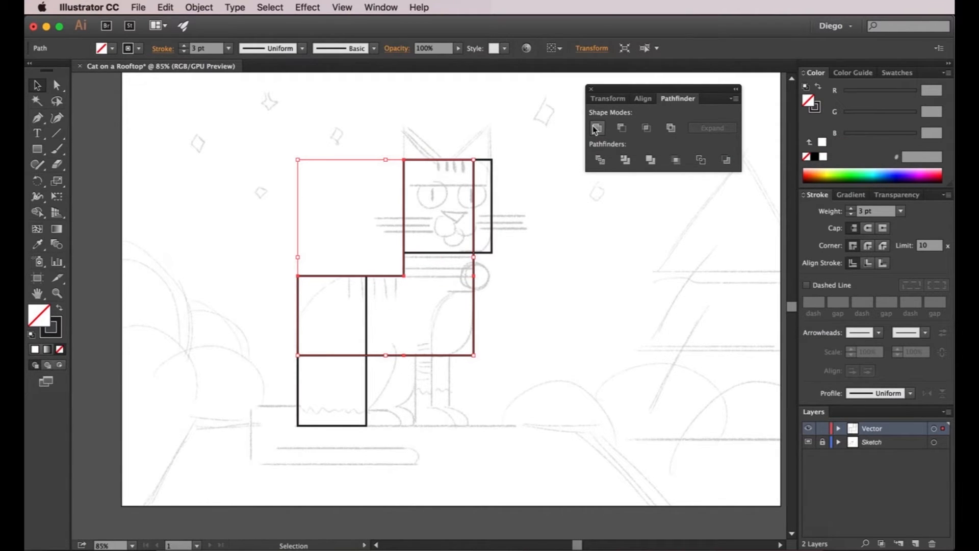
left_click(545, 295)
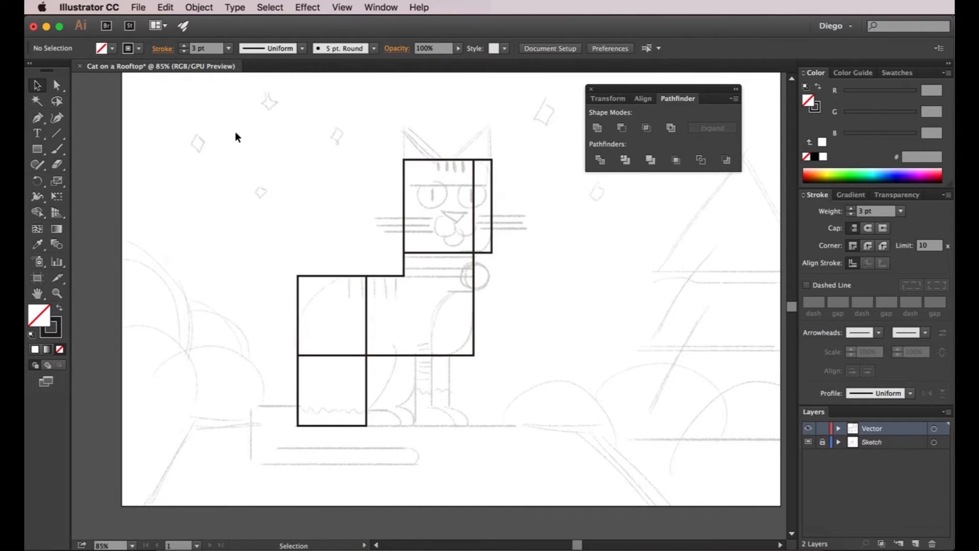
- Round the bottom-right chest corner of the united body shape to a radius of about 61 px
left_click(56, 85)
left_click(473, 355)
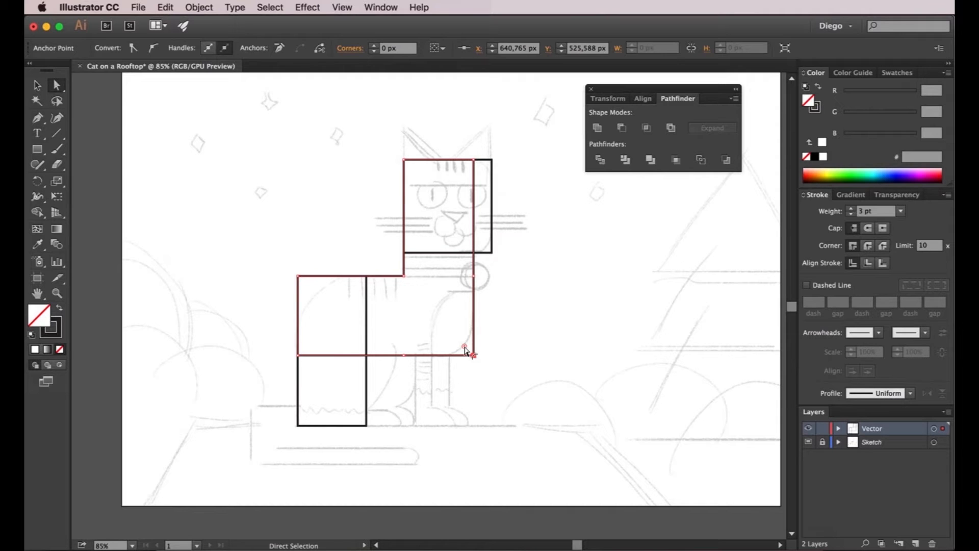
left_click_drag(464, 348, 437, 328)
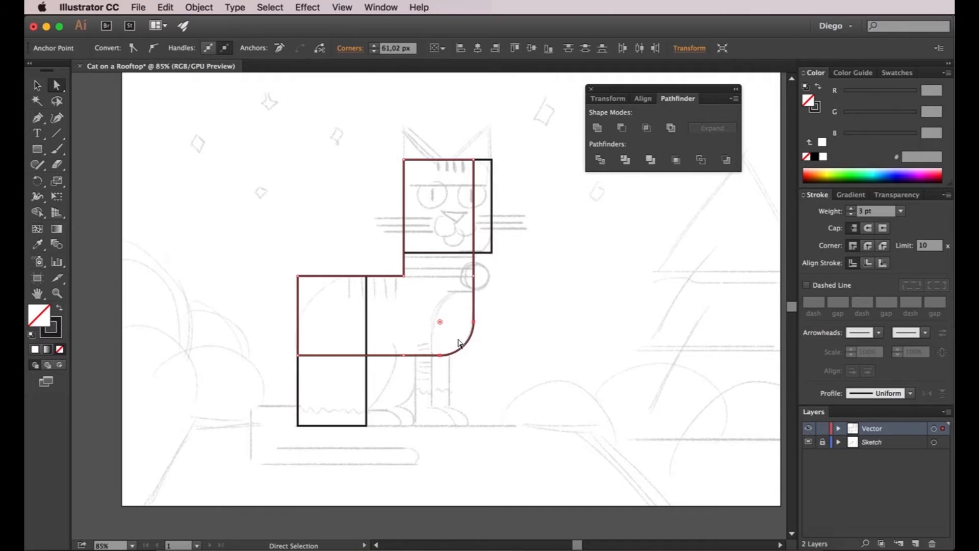
left_click(512, 349)
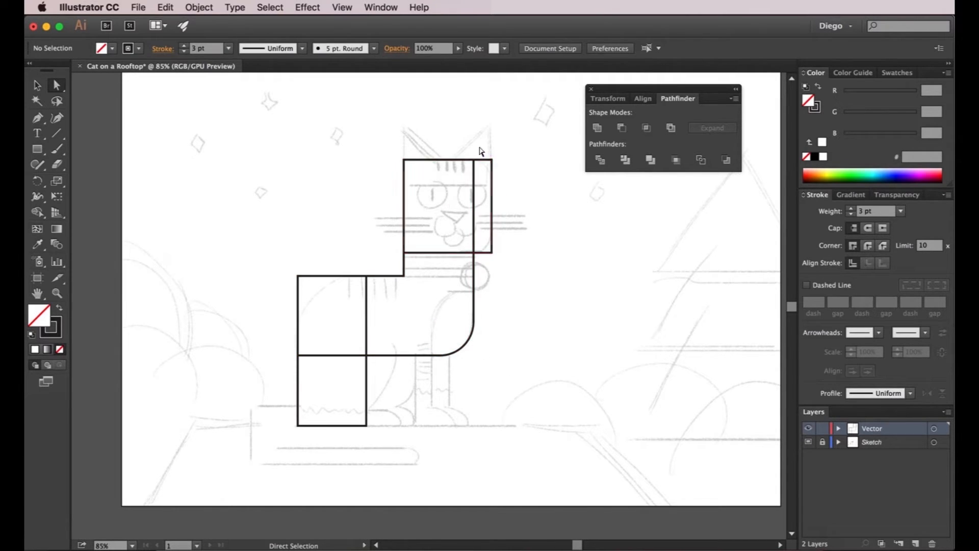
- Round both right-hand corners of the head rectangle to a radius of about 35 px
key("alt")
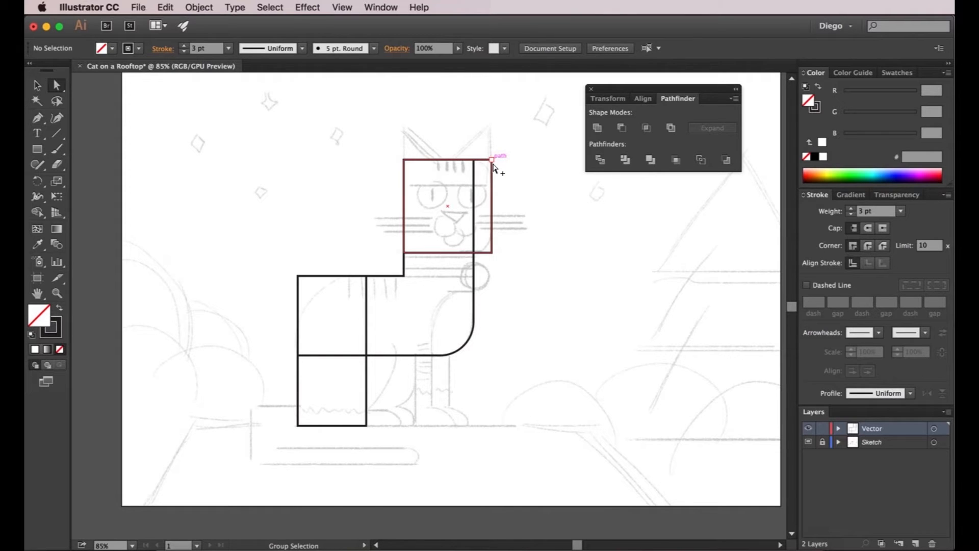
scroll(501, 176, "up", 4)
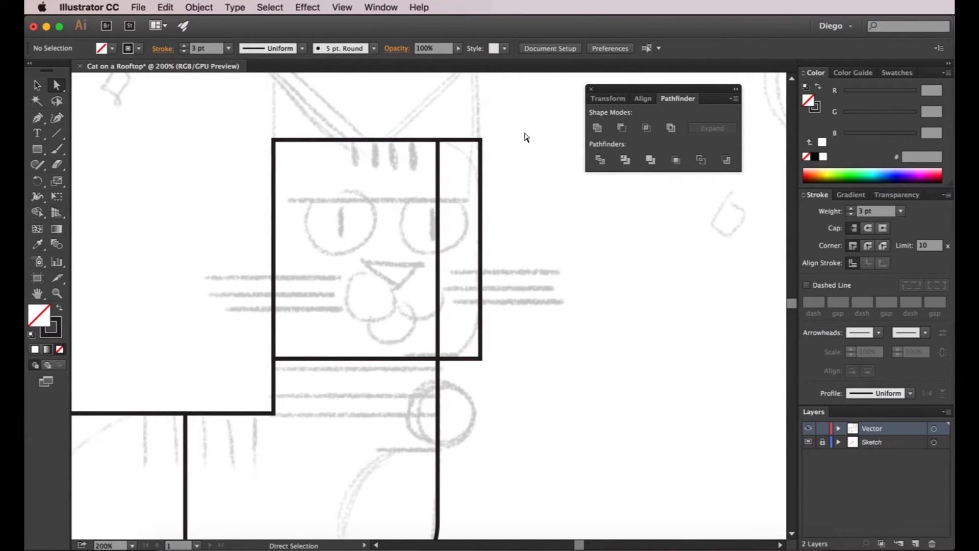
left_click_drag(527, 101, 466, 408)
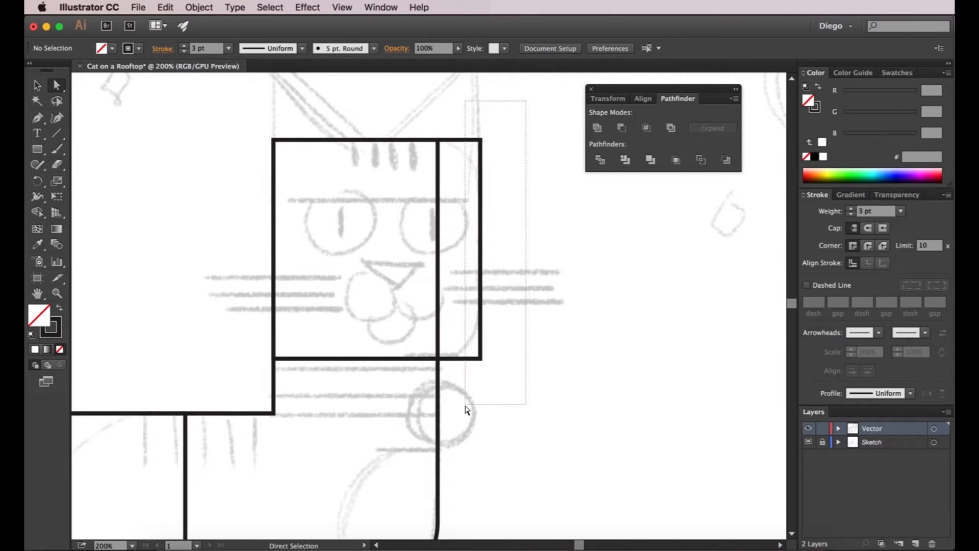
left_click_drag(466, 410, 466, 409)
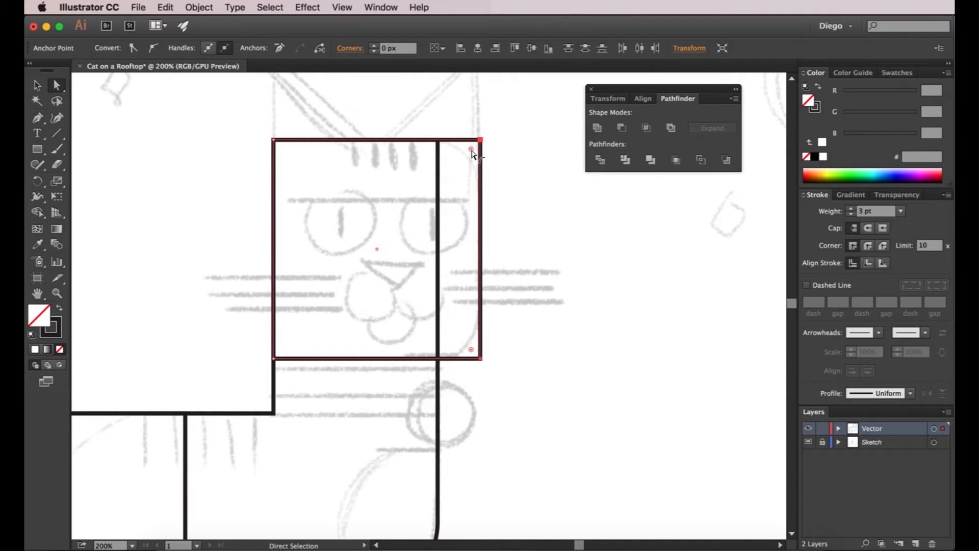
left_click_drag(471, 150, 437, 186)
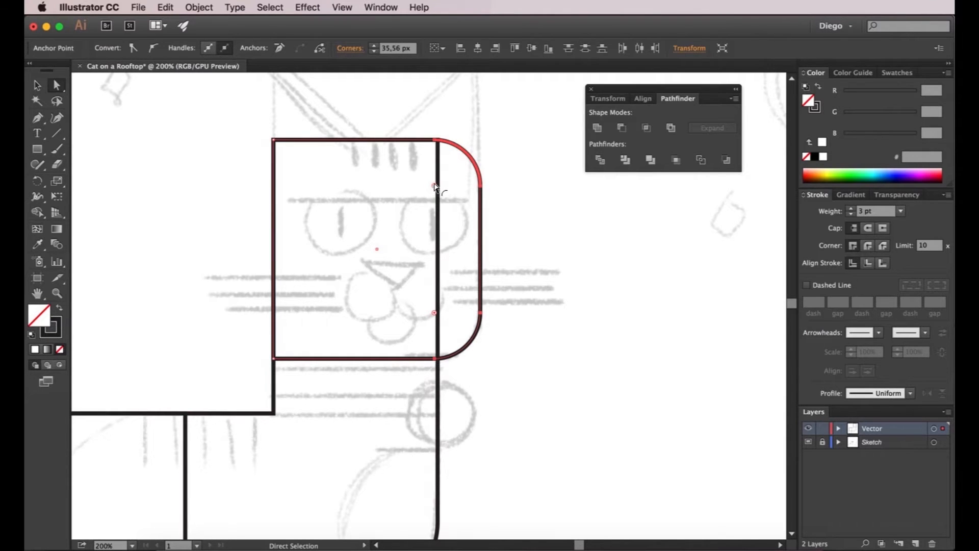
mouse_move(434, 187)
left_mouse_down()
mouse_move(444, 190)
mouse_move(457, 164)
mouse_move(441, 190)
left_mouse_up()
left_click(522, 190)
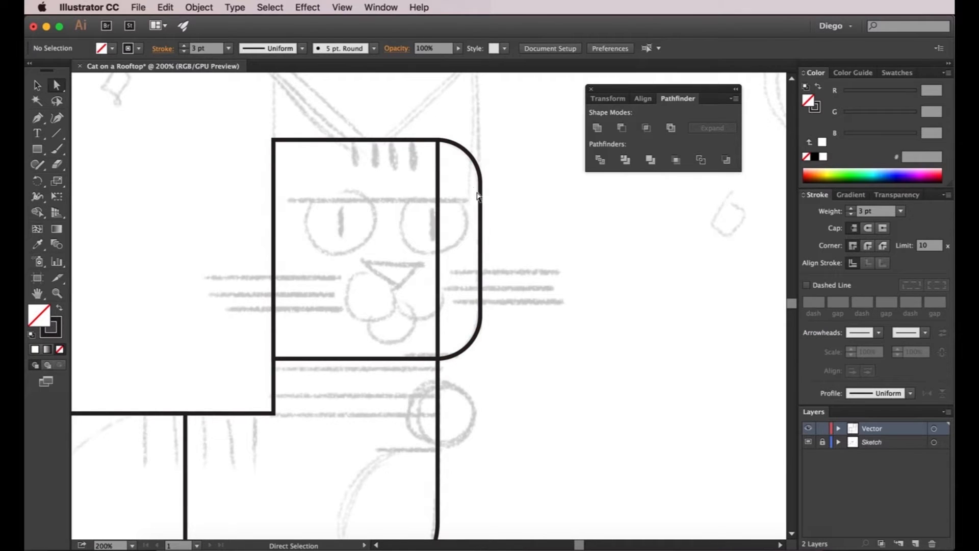
- Select the hindquarter rectangle together with the united body shape
left_click_drag(558, 284, 552, 278)
scroll(555, 295, "down", 1)
left_click_drag(541, 313, 539, 202)
scroll(514, 279, "down", 1)
left_click_drag(513, 279, 527, 261)
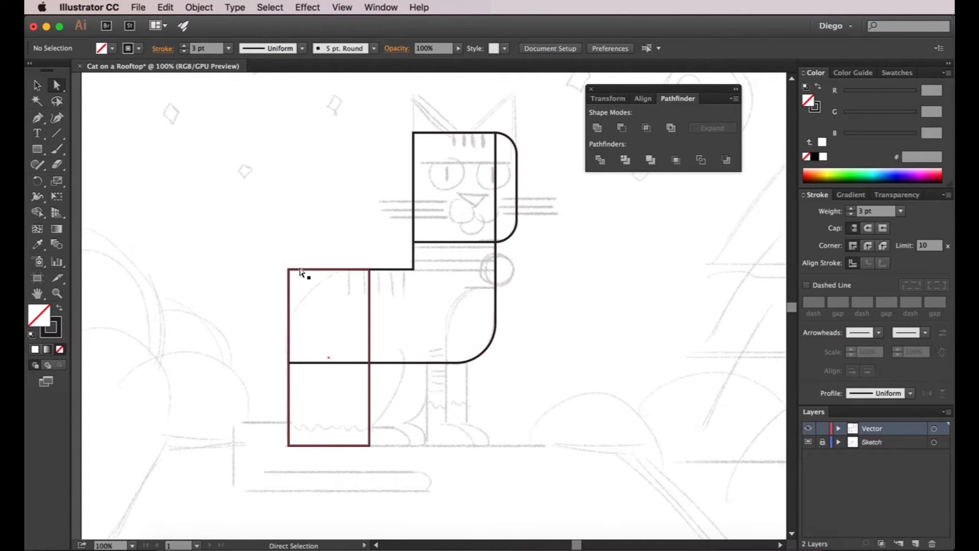
scroll(296, 275, "up", 1)
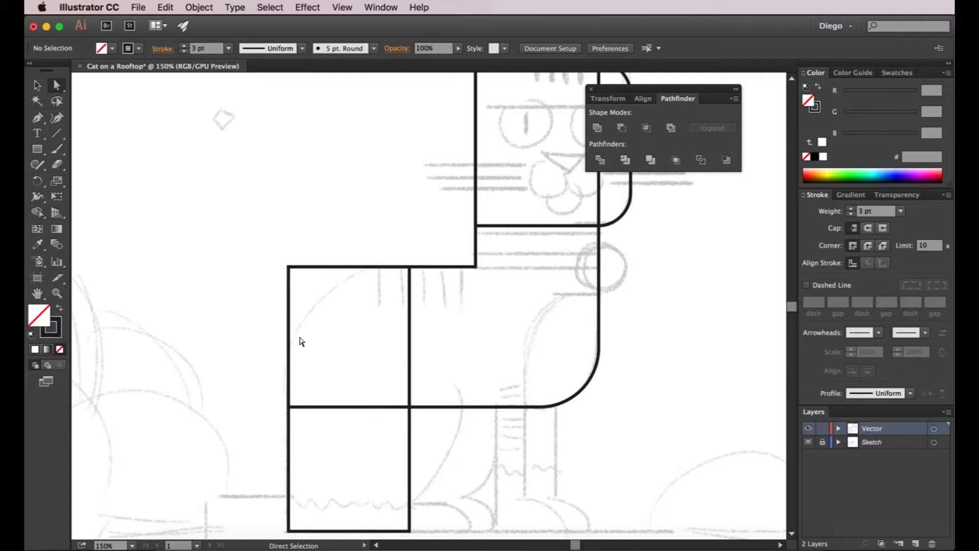
key("v")
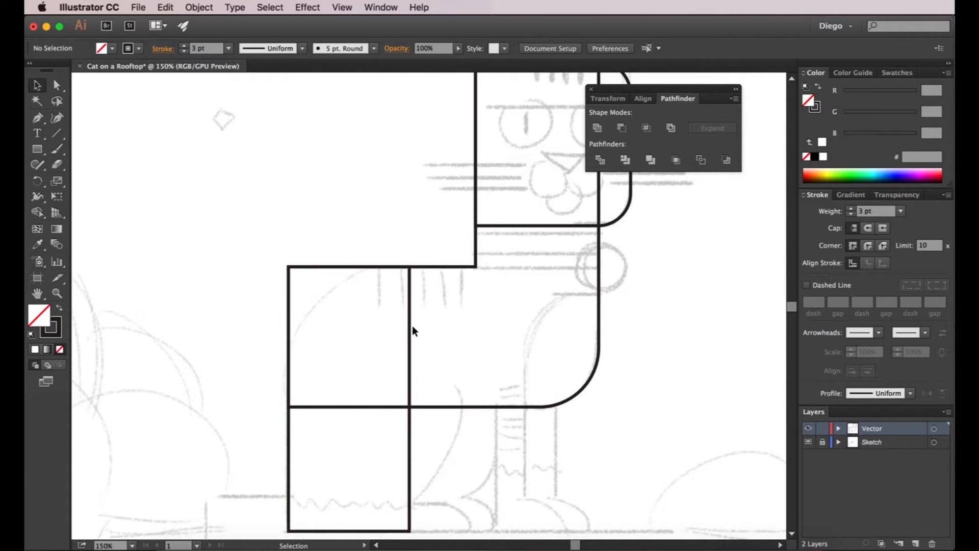
left_click(409, 328)
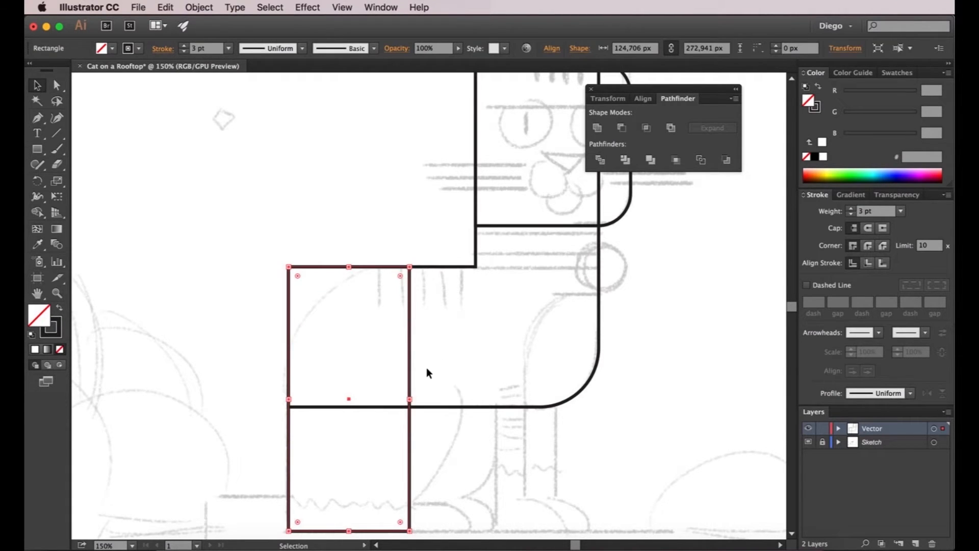
key("space")
left_click_drag(442, 405, 395, 386)
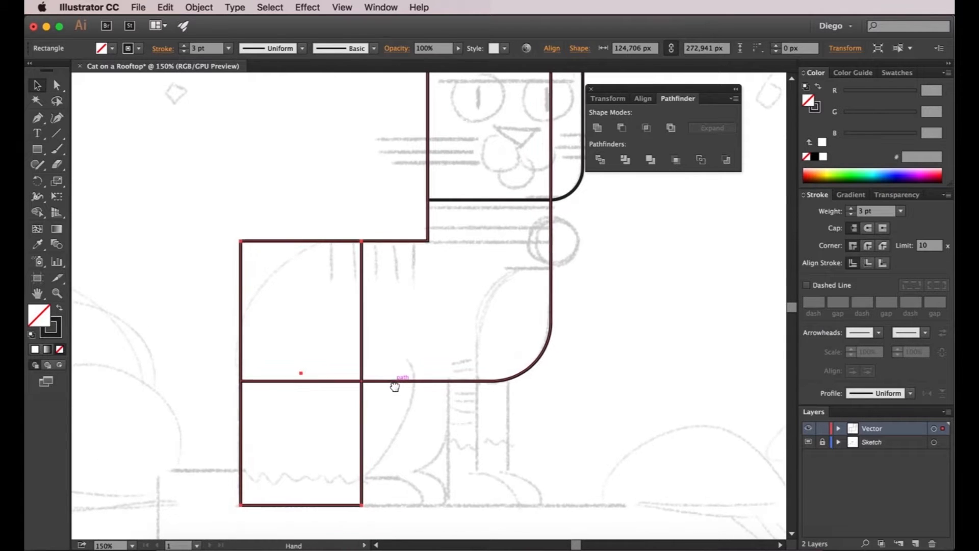
left_click(398, 381, "shift")
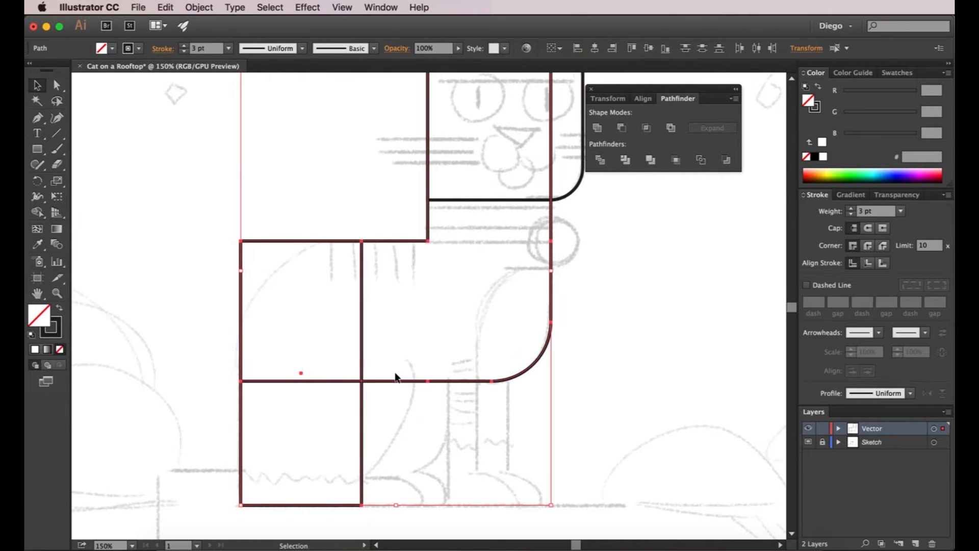
key("super+minus")
- Move the hindquarter rectangle away from the body shape and undo the move
left_click(486, 281)
left_click_drag(406, 281, 418, 263)
left_click_drag(373, 407, 255, 358)
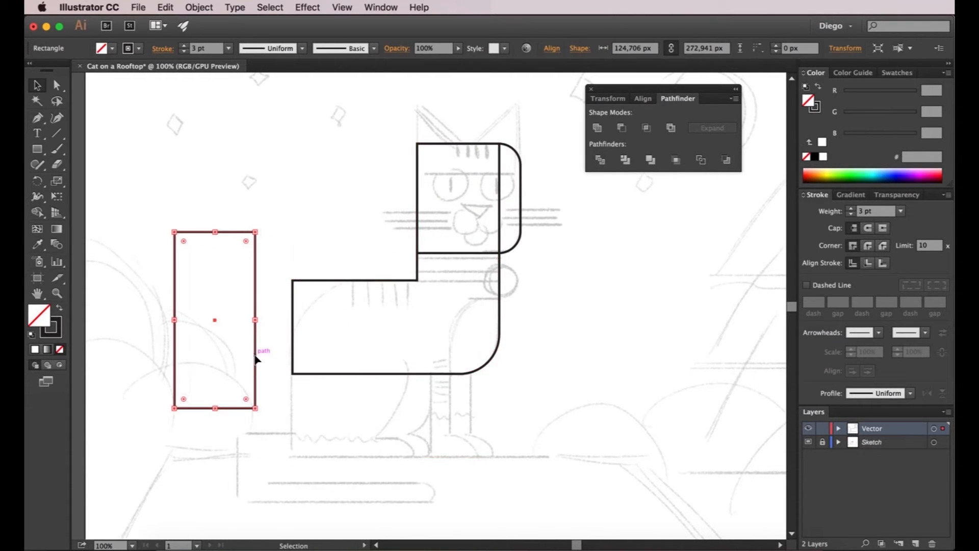
key("super+z")
- Unite the hindquarter rectangle and the body shape into one outline with Pathfinder
left_click(302, 256)
left_click_drag(270, 241, 401, 335)
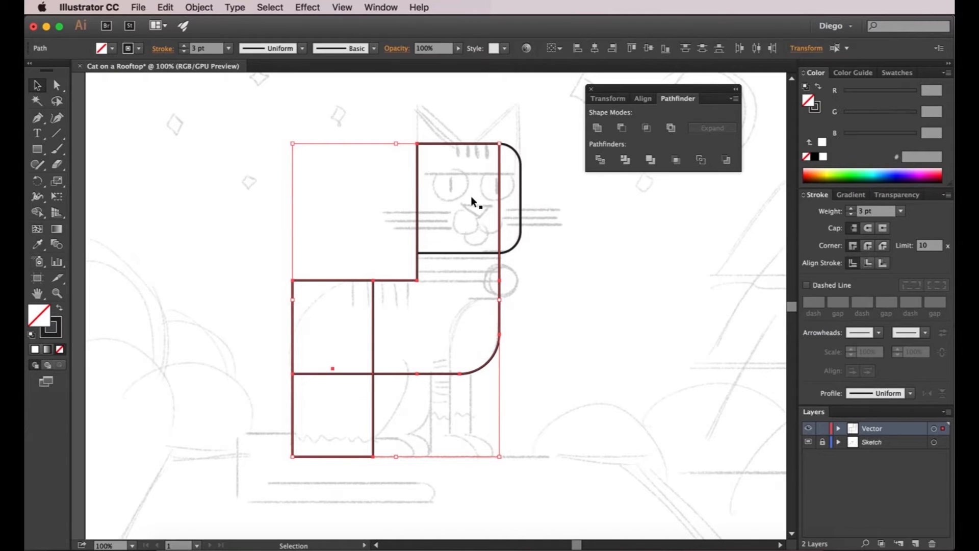
left_click(597, 128)
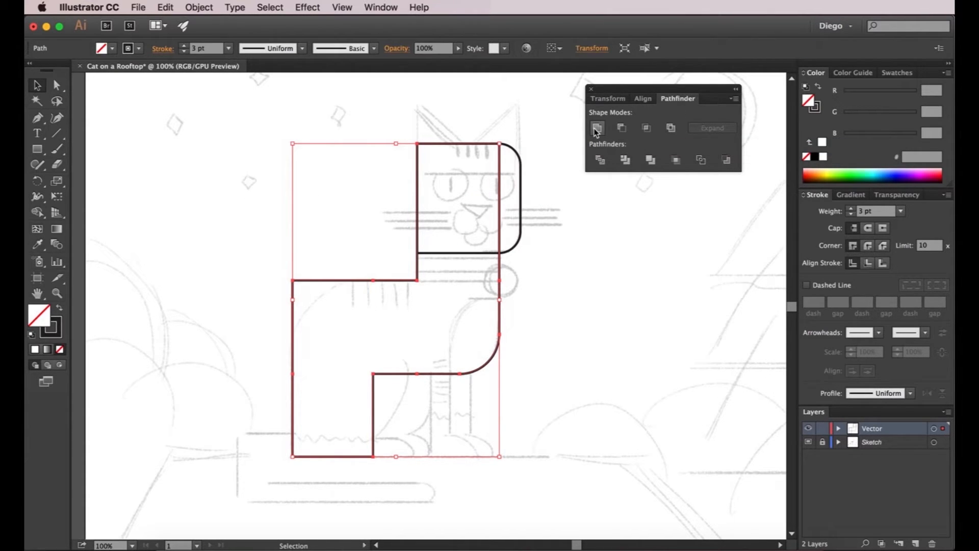
left_click(555, 350)
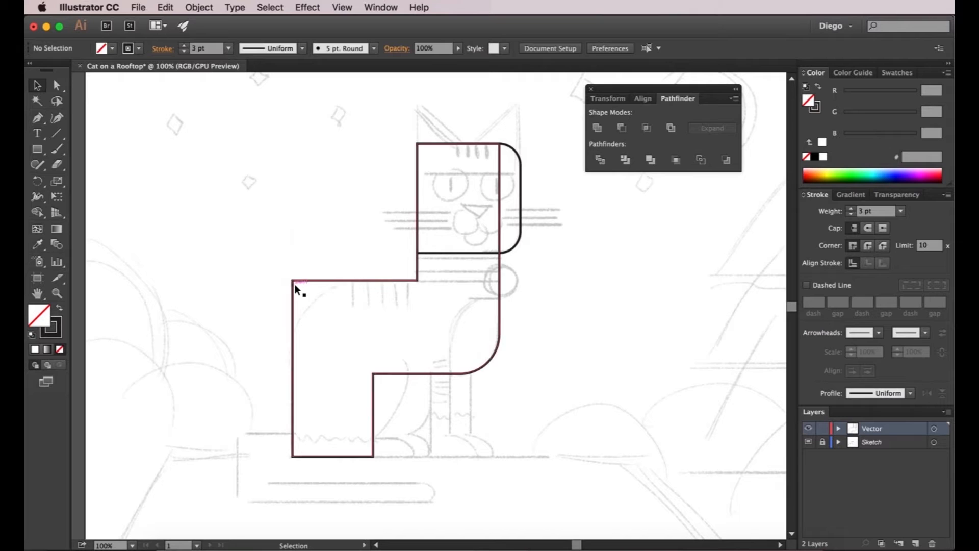
- Round the upper-left back corner of the united body shape to follow the curve of the sketched back
left_click(57, 85)
left_click(57, 85)
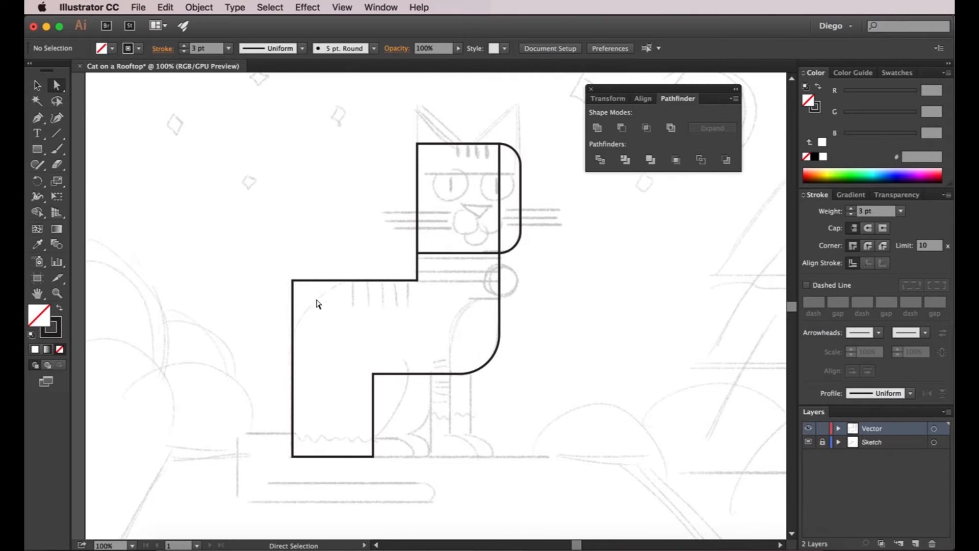
left_click(294, 282)
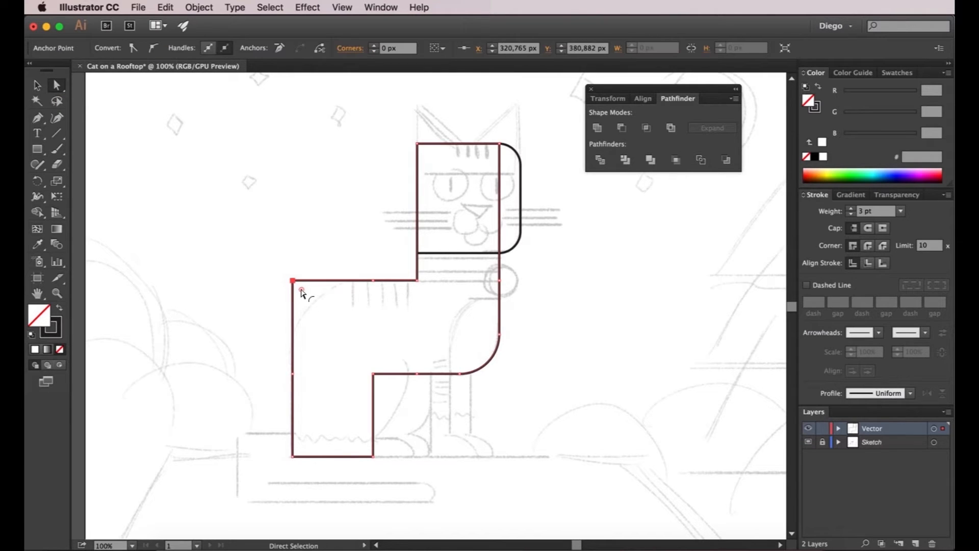
left_click_drag(301, 291, 345, 376)
left_click(641, 403)
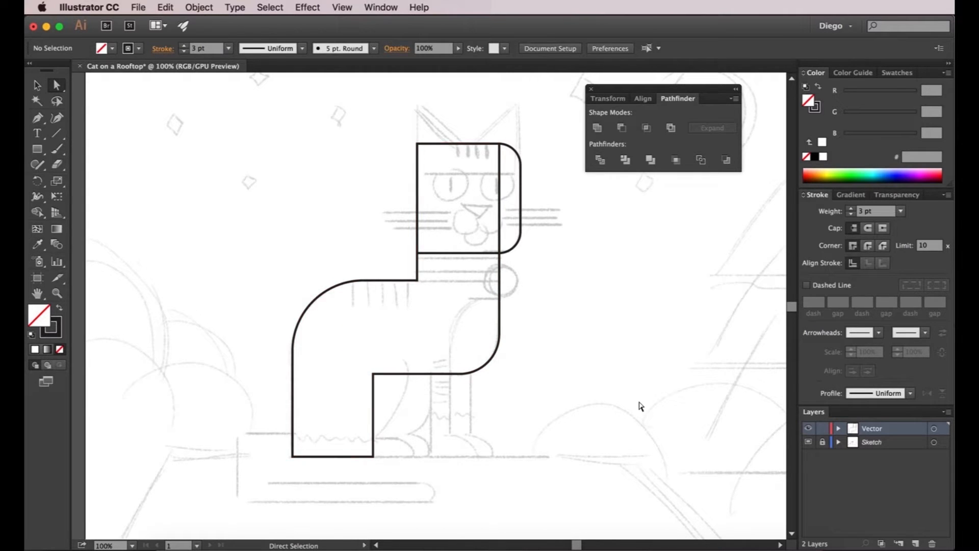
- Draw a rectangle for the cat's hind thigh and round its bottom-right corner to match the sketched curve
left_click(37, 149)
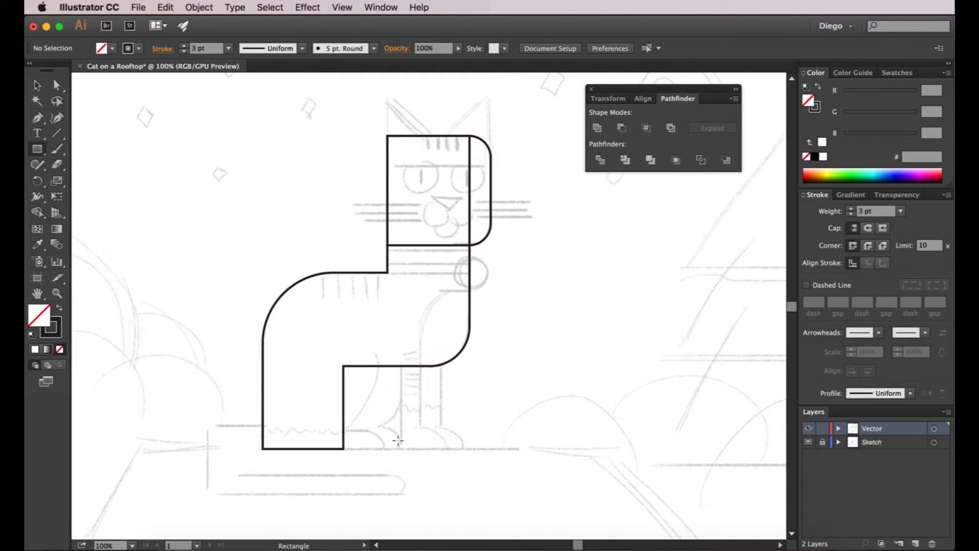
left_click_drag(404, 281, 391, 255)
scroll(393, 361, "up", 1)
scroll(392, 361, "down", 3)
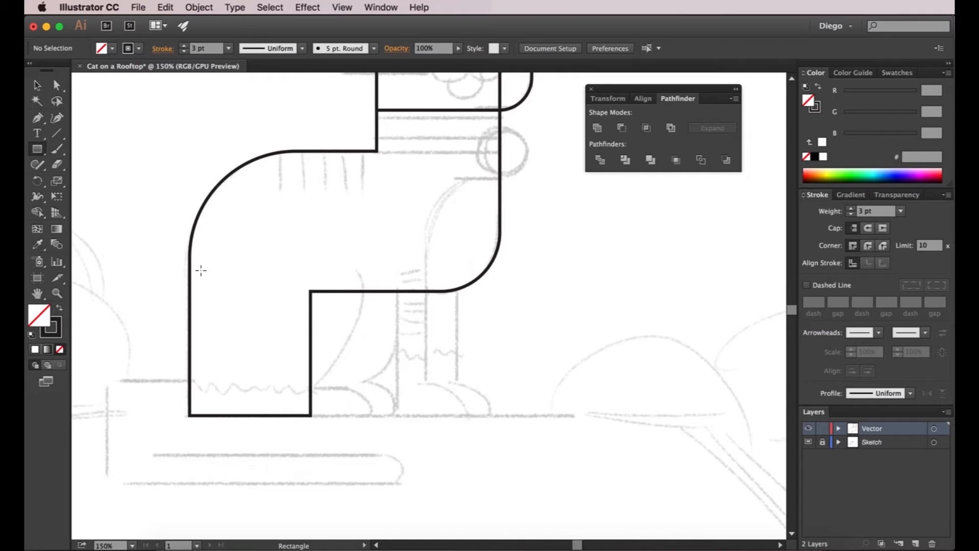
mouse_move(223, 264)
left_mouse_down()
mouse_move(361, 387)
mouse_move(328, 363)
mouse_move(234, 341)
mouse_move(239, 348)
left_mouse_up()
key("a")
left_click(368, 394)
left_click(355, 381)
left_click(404, 375)
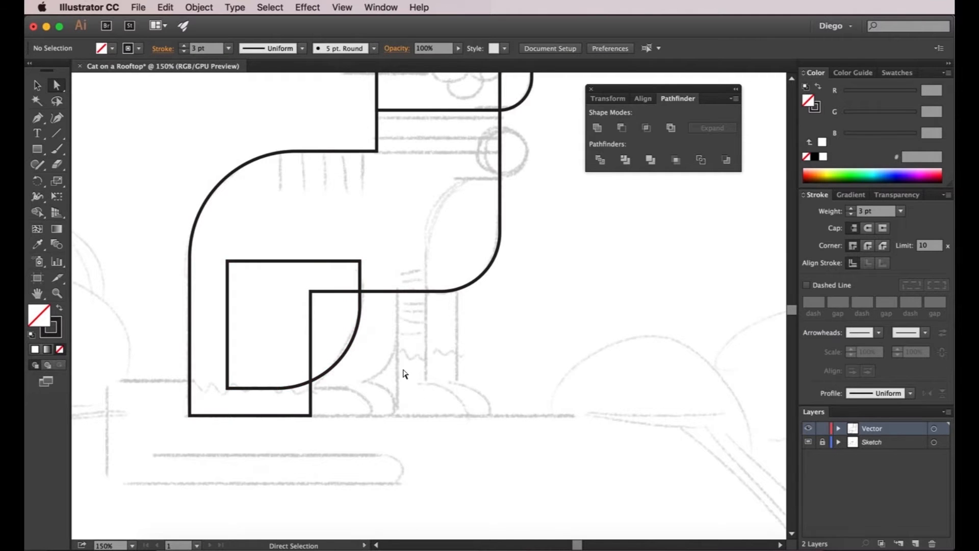
- Draw a low rectangle for the hind paw directly beneath the thigh and round its top-right corner
left_click(37, 149)
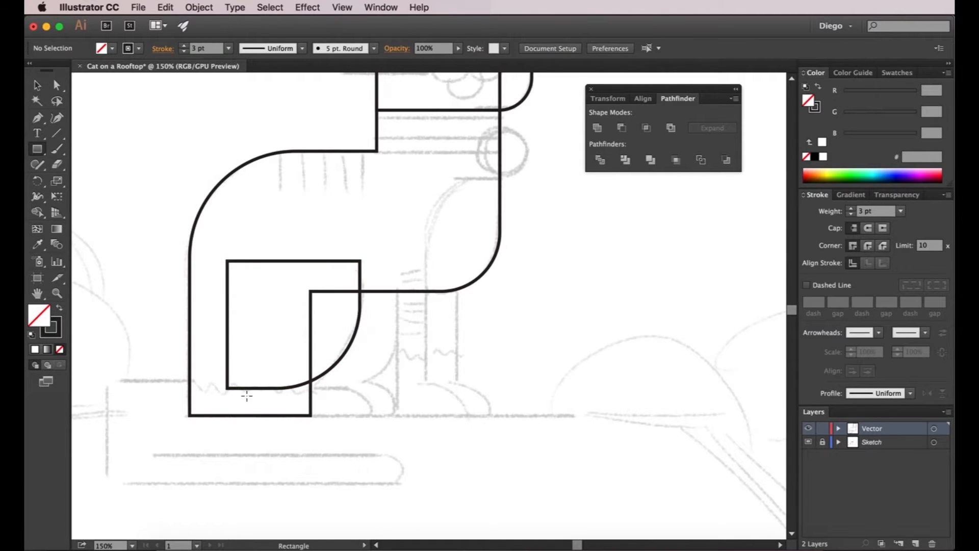
left_click_drag(228, 388, 255, 506)
key("a")
left_click(255, 506)
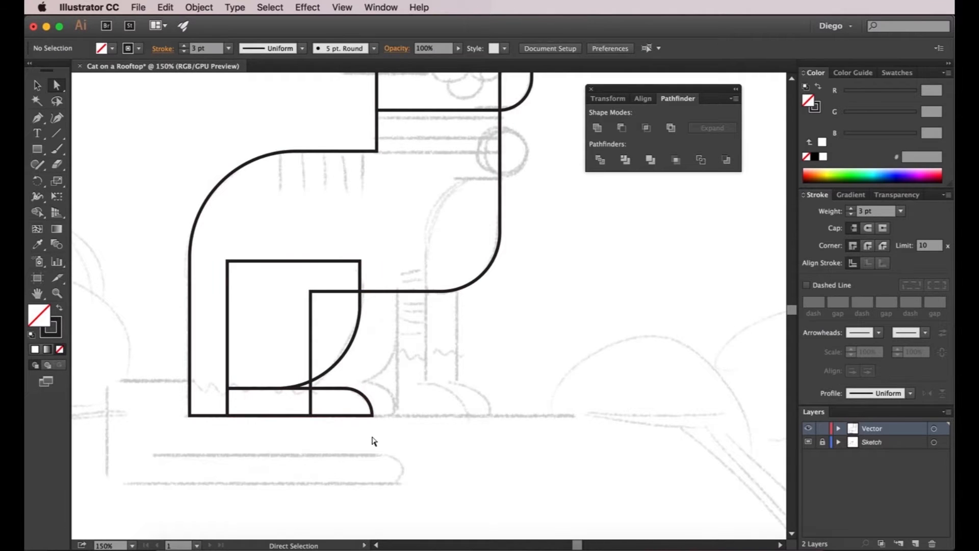
- Draw a narrow upright rectangle about 37 × 131 px for the front leg, ending level with the thigh's bottom edge
left_click(37, 148)
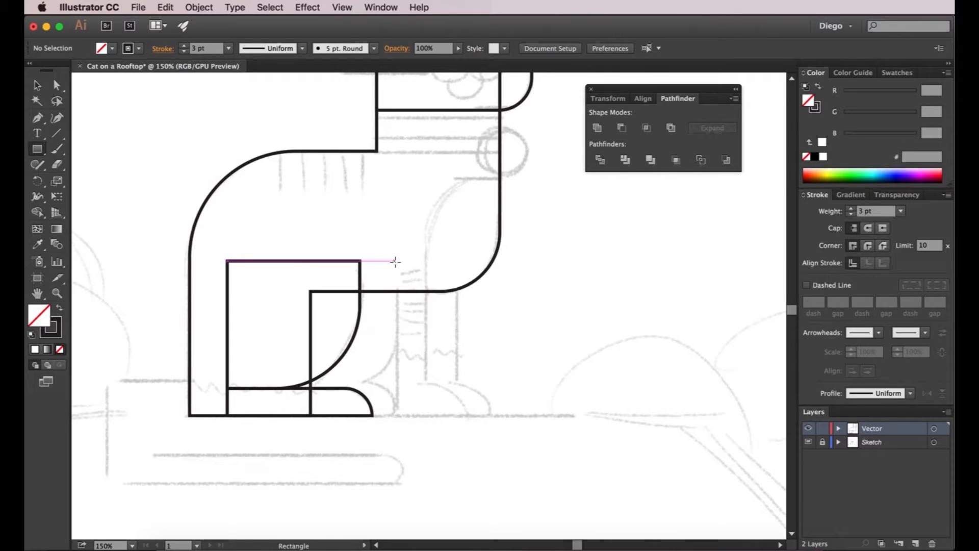
left_click_drag(395, 262, 431, 392)
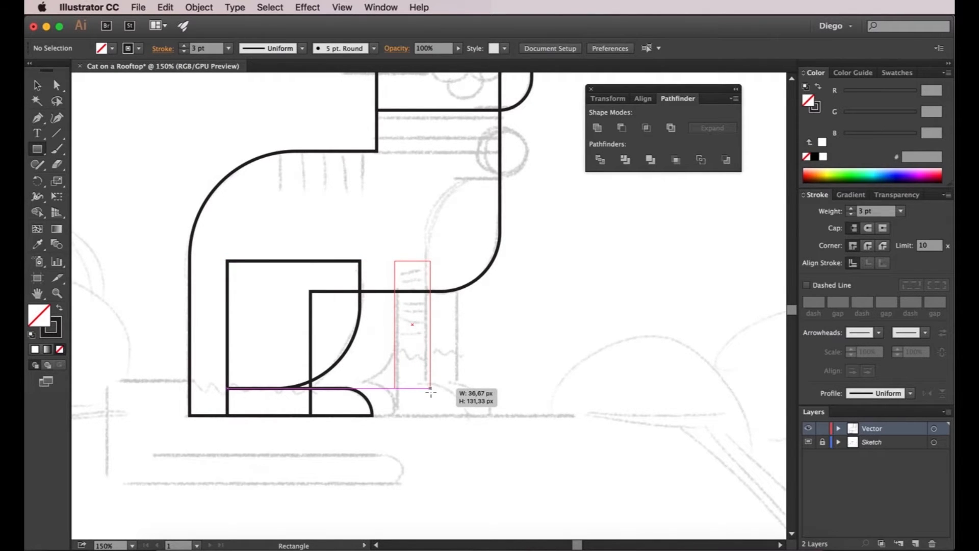
left_click_drag(431, 392, 431, 392)
left_click(402, 406, "super")
- Draw a low rectangle for the front paw beneath the front leg and round its top-right corner like the hind paw
left_click_drag(395, 389, 460, 417)
key("a")
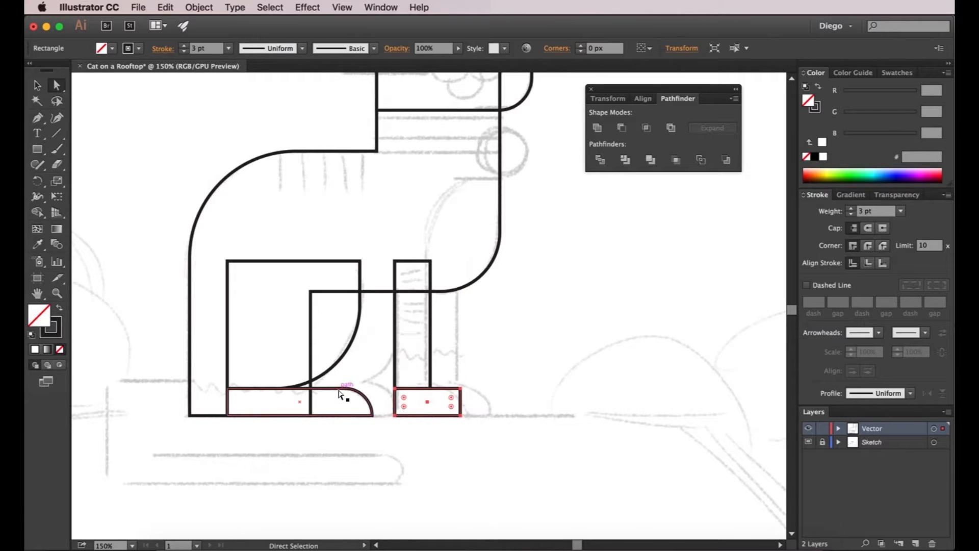
left_click(345, 388)
left_click(374, 385)
left_click(460, 388)
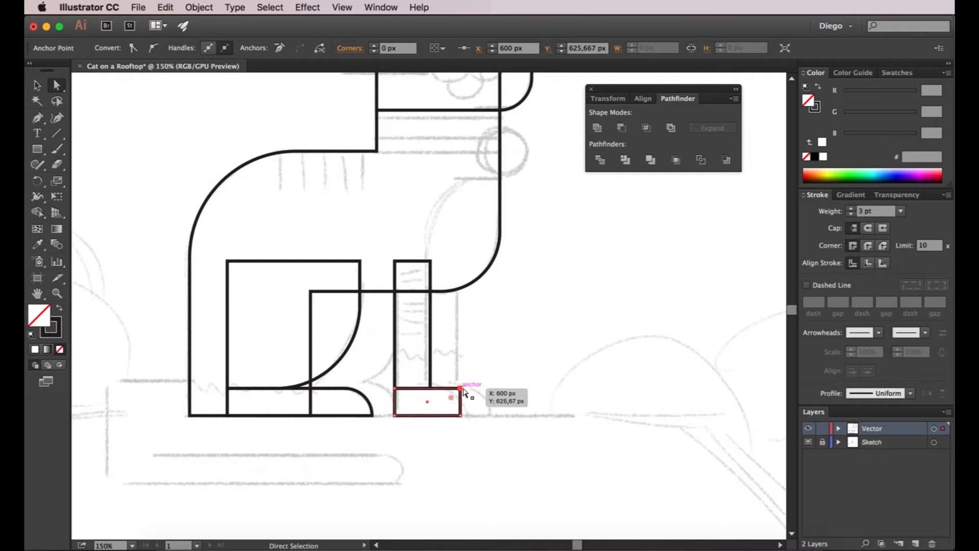
left_click_drag(451, 397, 428, 432)
left_click(544, 436)
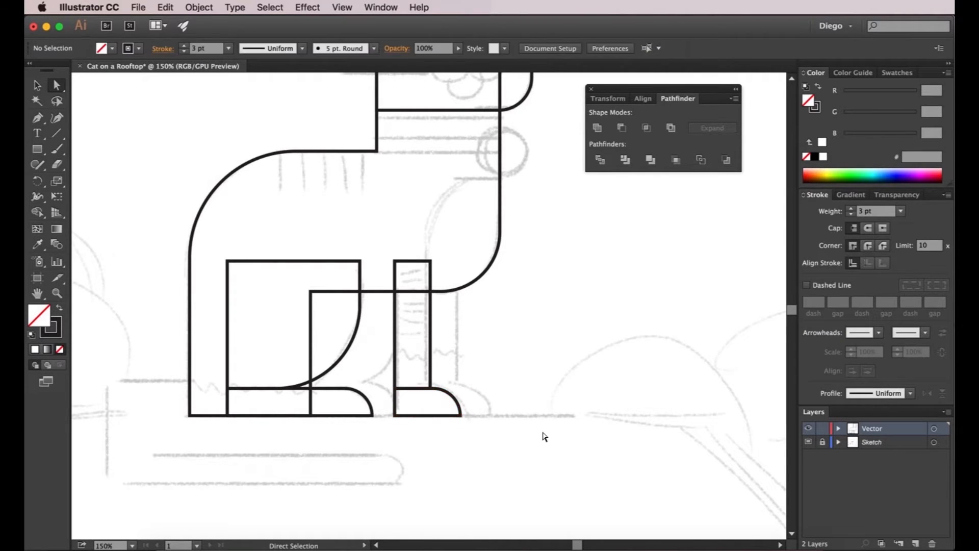
- Duplicate the thigh, front leg and both paws together horizontally to the right for the second pair of legs
key("v")
left_click(357, 345)
left_click(386, 312)
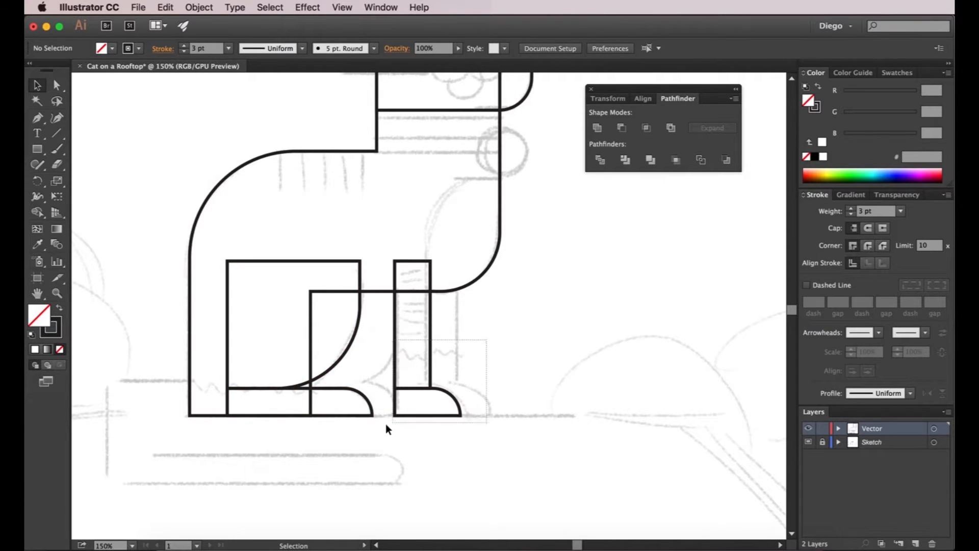
left_click_drag(506, 337, 329, 456)
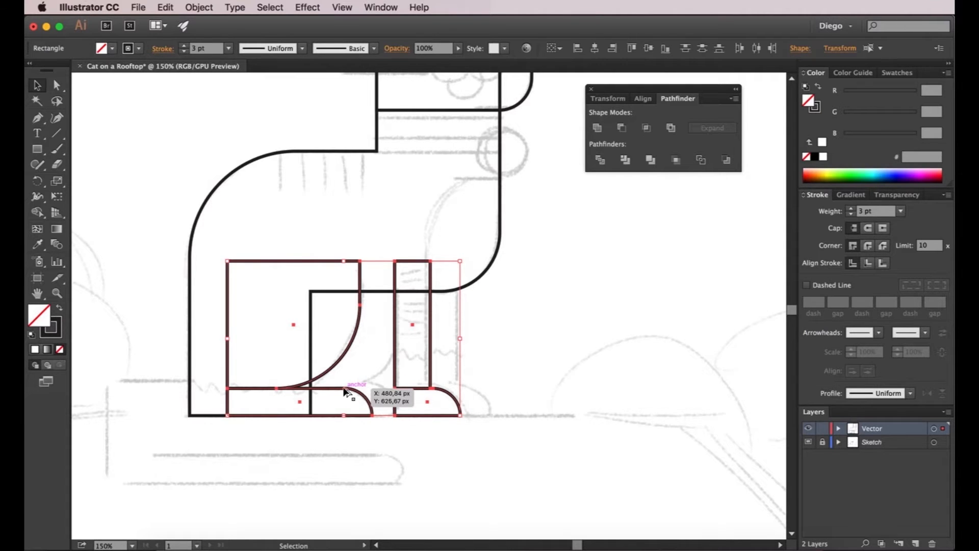
left_click_drag(344, 389, 386, 398)
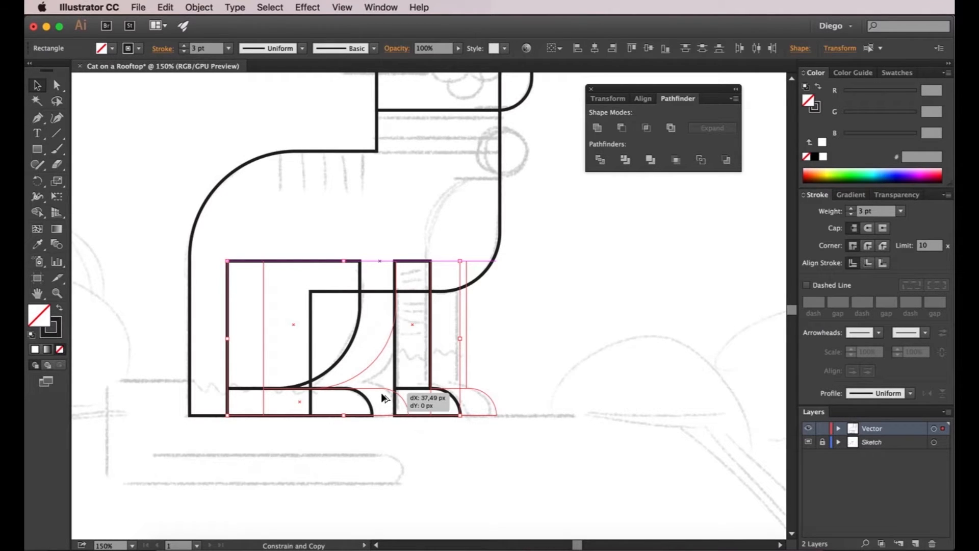
left_click_drag(386, 399, 413, 381)
key("super+minus")
left_click(591, 355)
key("super+plus")
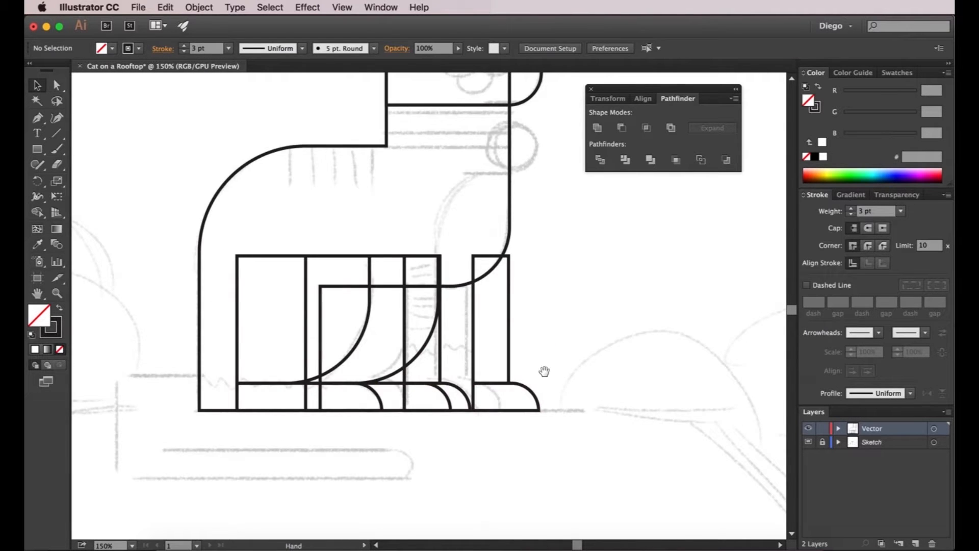
left_click_drag(542, 372, 578, 401)
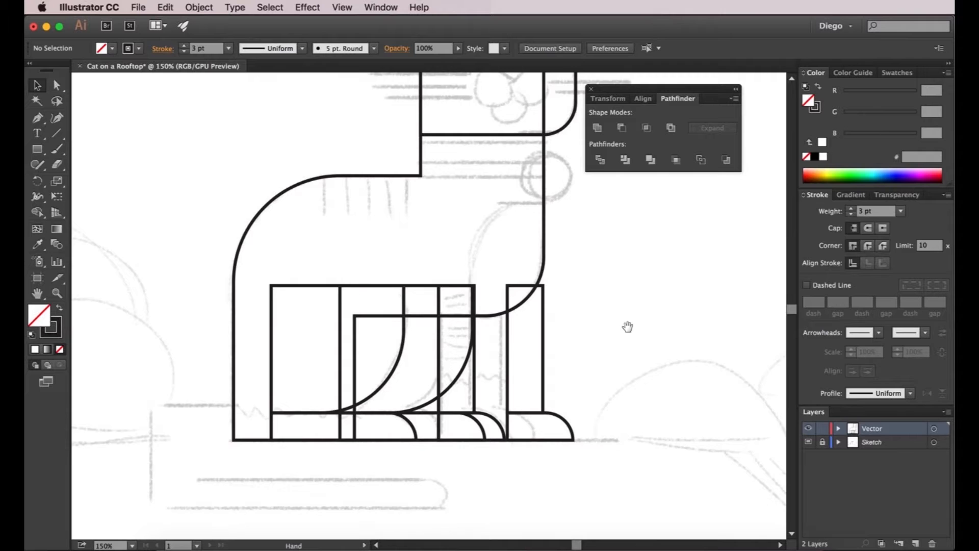
left_click_drag(628, 326, 564, 364)
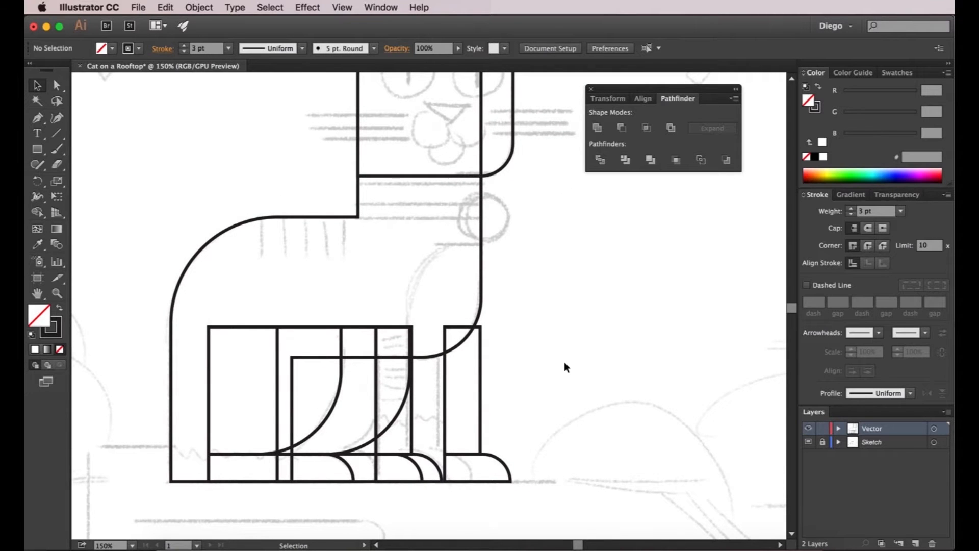
left_click_drag(584, 290, 534, 464)
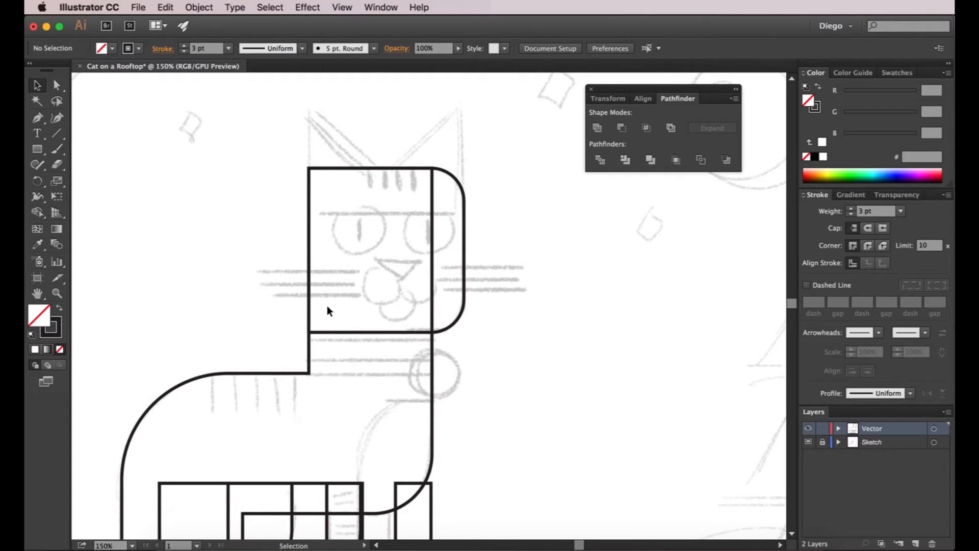
left_click(37, 149)
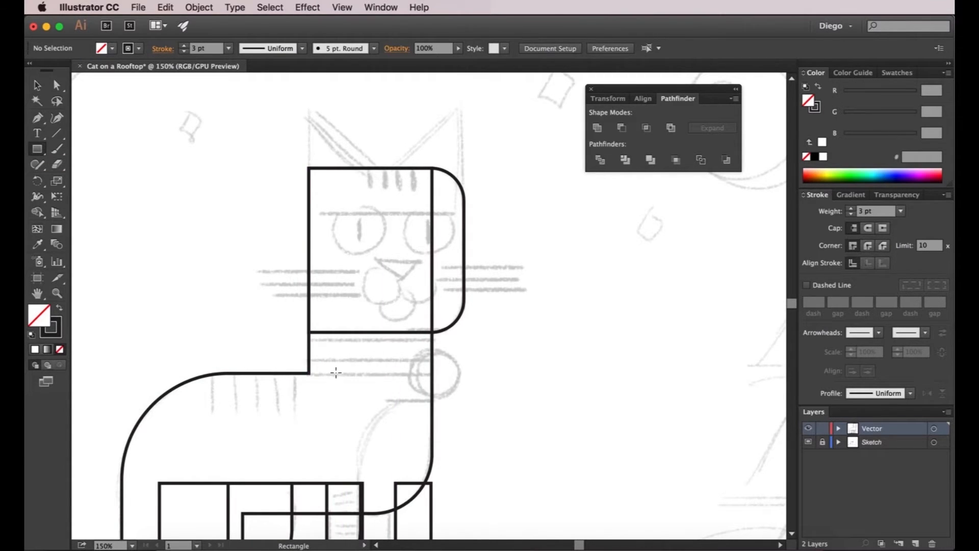
left_click_drag(410, 351, 471, 411)
key("ctrl+z")
- Draw a circle about 51 px in diameter over the sketched collar bell, centred on the front edge of the neck
left_click_drag(44, 147, 88, 176)
left_click_drag(407, 349, 456, 397)
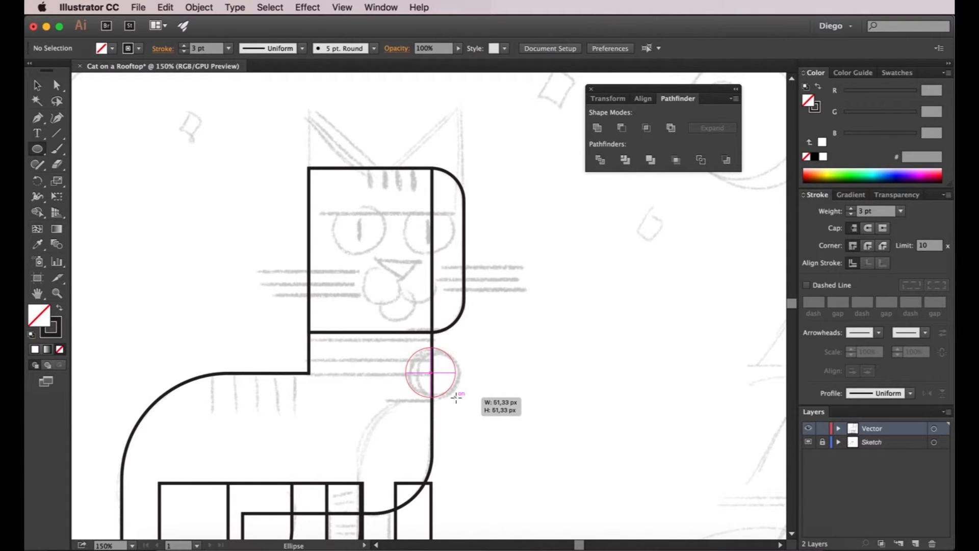
left_click_drag(457, 397, 457, 397)
key("v")
left_click(525, 396)
- Draw a rectangle for the collar across the full width of the neck, from the back corner to just below the head
scroll(528, 396, "down", 1)
left_click(41, 148)
left_click_drag(42, 148, 83, 154)
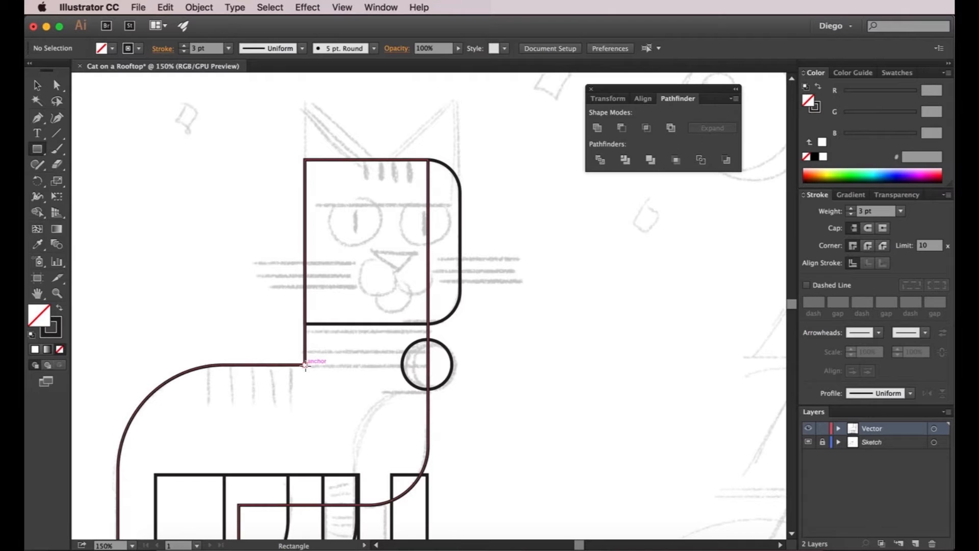
left_click_drag(307, 365, 429, 330)
key("v")
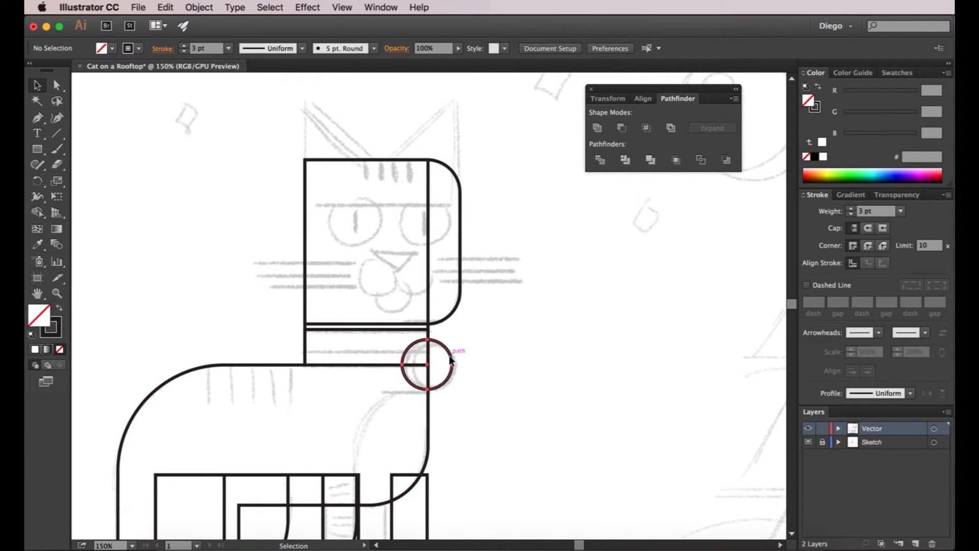
left_click(445, 356)
left_click(497, 368)
left_click_drag(478, 326, 484, 372)
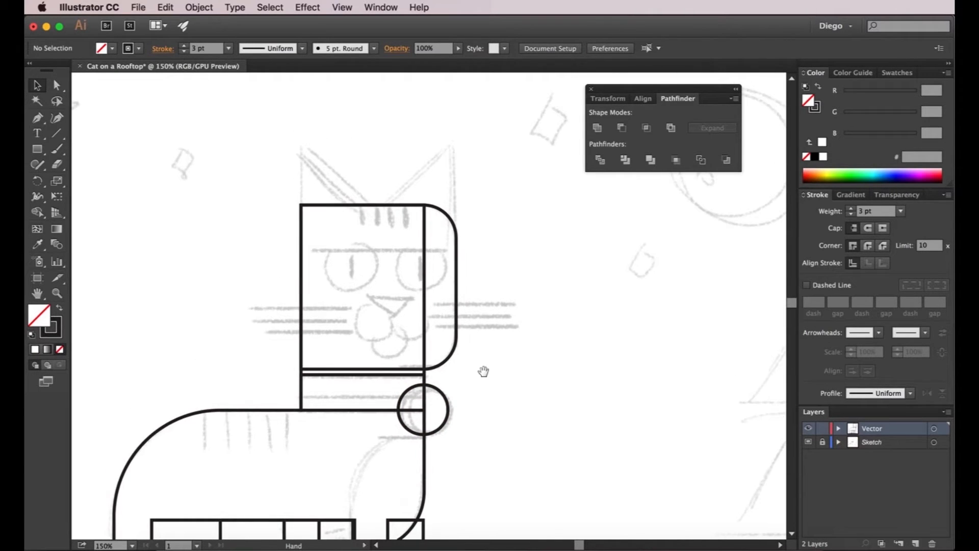
- Draw a circle for the cat's left eye over the sketched eye inside the head
left_click(35, 149)
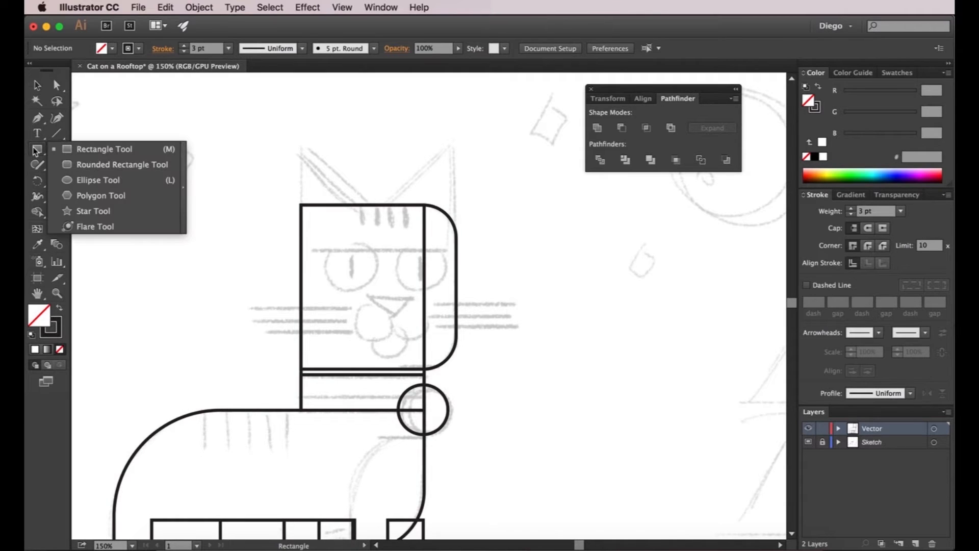
left_click(65, 182)
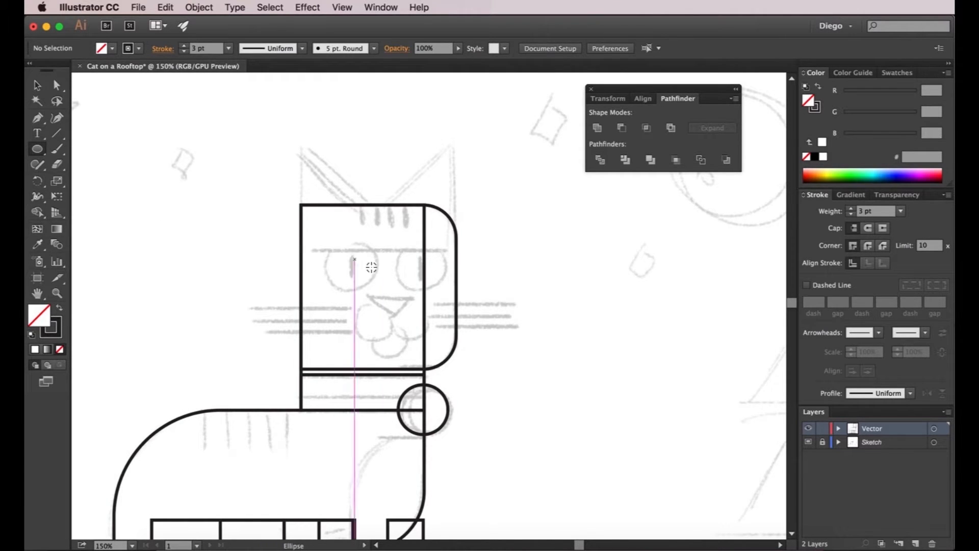
scroll(366, 259, "up", 1)
left_click_drag(308, 235, 378, 304)
key("a")
left_click(424, 269)
scroll(408, 275, "right", 3)
scroll(408, 276, "up", 1)
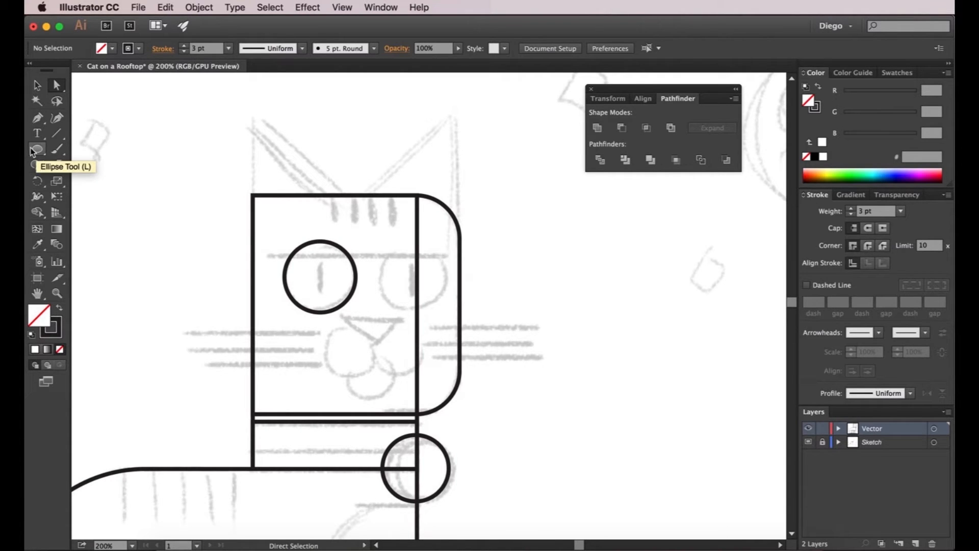
- Draw a rectangle over the top of the eye circle down to the sketched eyelid line and subtract it with Minus Front
left_click_drag(32, 150, 69, 149)
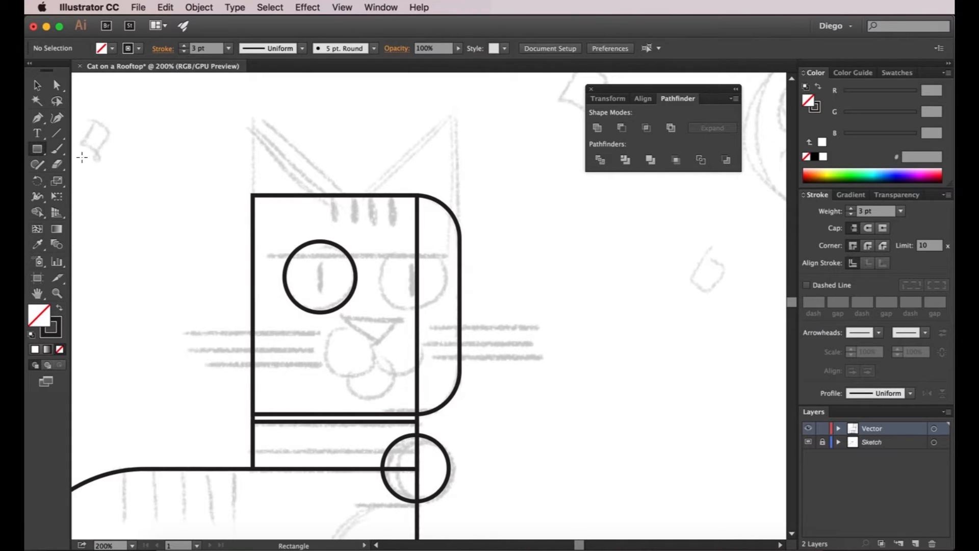
left_click_drag(265, 219, 369, 258)
key("v")
left_click(367, 283)
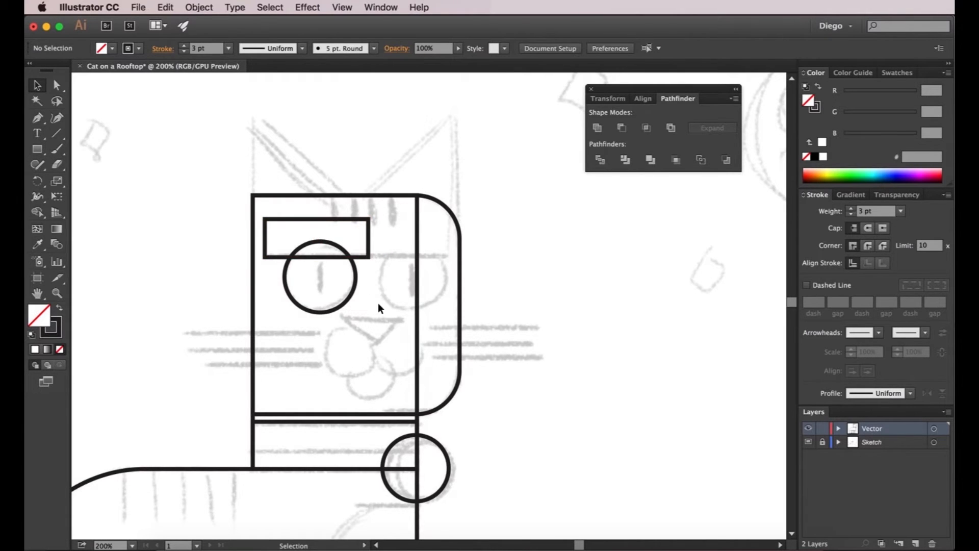
left_click(361, 258)
left_click(357, 277, "shift")
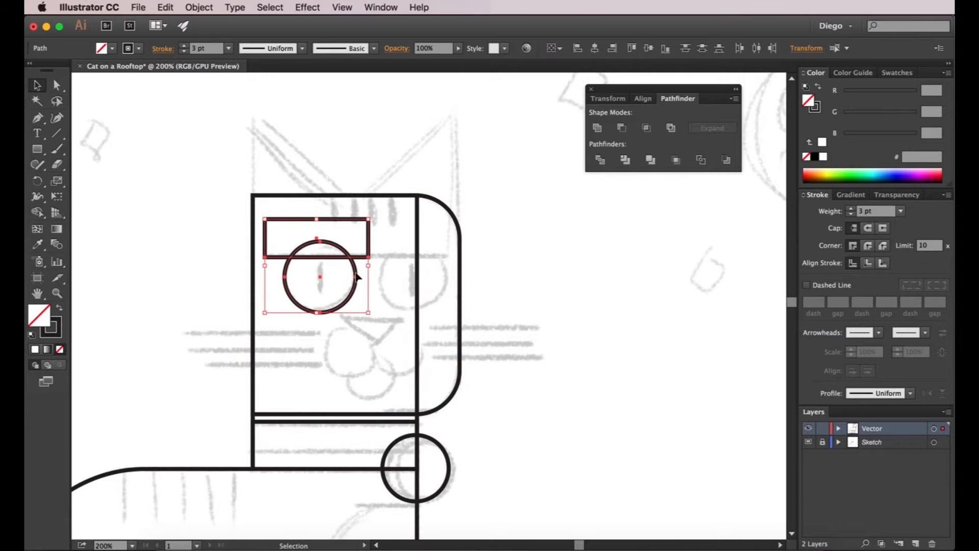
left_click(623, 127)
left_click(571, 255)
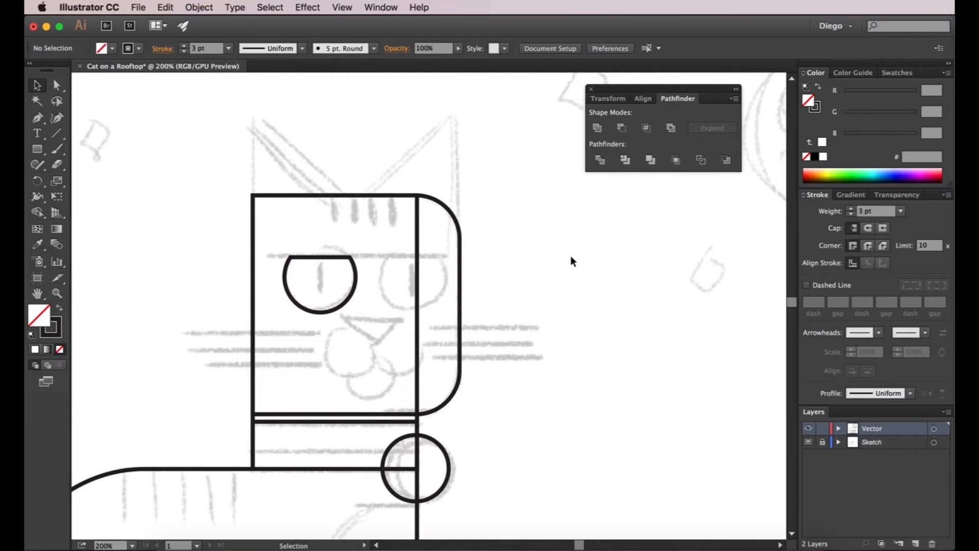
- Draw a short vertical line segment through the centre of the left eye as the pupil
left_click(52, 135)
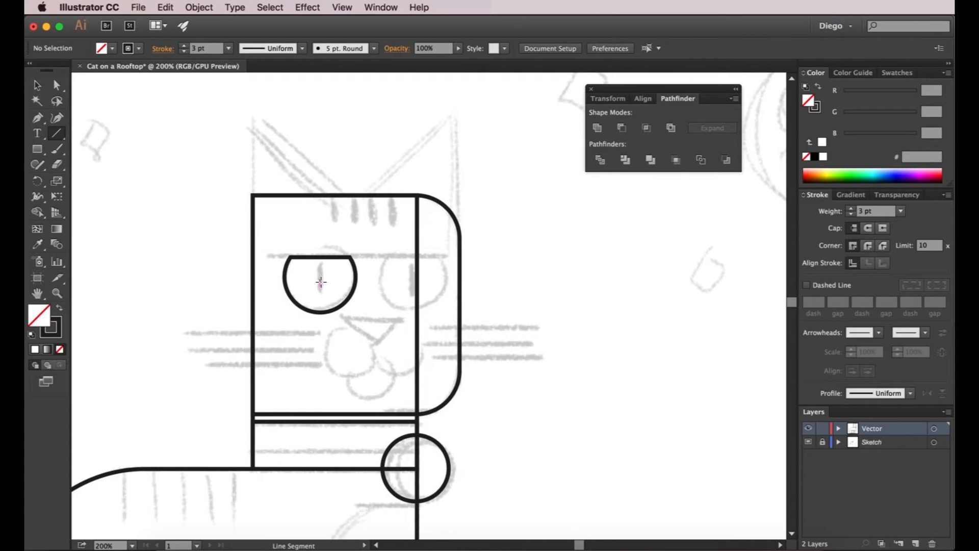
mouse_move(321, 282)
left_mouse_down()
mouse_move(312, 263)
mouse_move(328, 274)
mouse_move(320, 265)
left_mouse_up()
key("v")
left_click(492, 300)
key("space")
left_click_drag(566, 357, 563, 357)
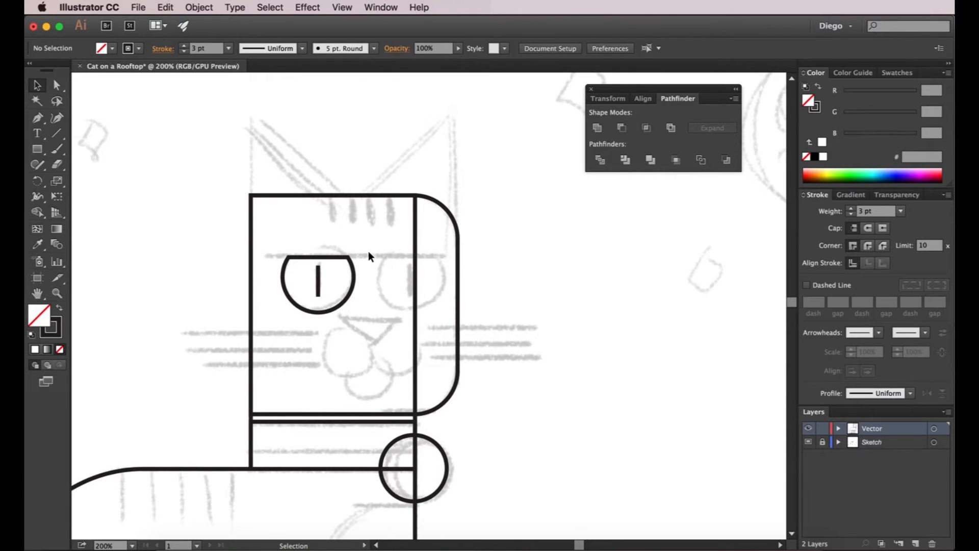
- Duplicate the left eye and its pupil horizontally to the right over the sketched second eye
left_click_drag(367, 255, 312, 306)
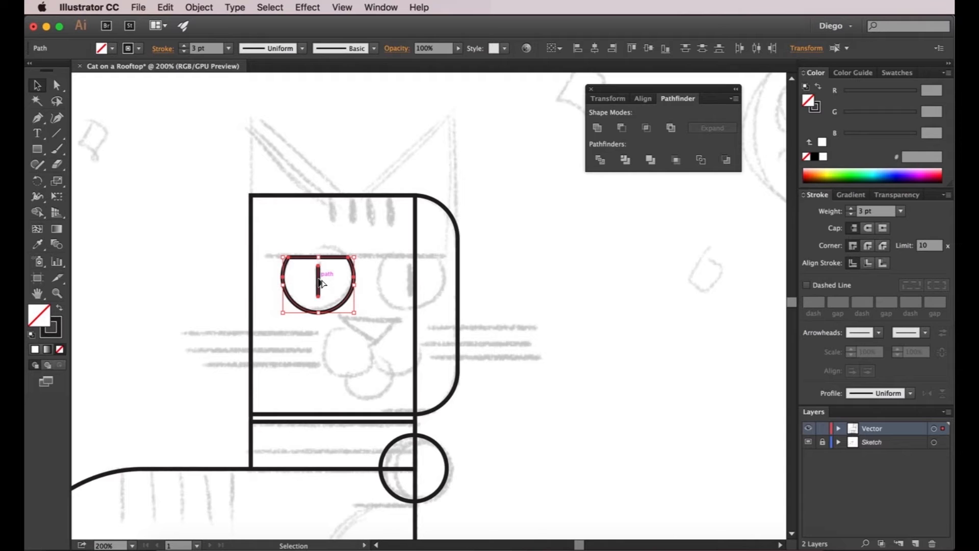
left_click_drag(321, 282, 411, 282)
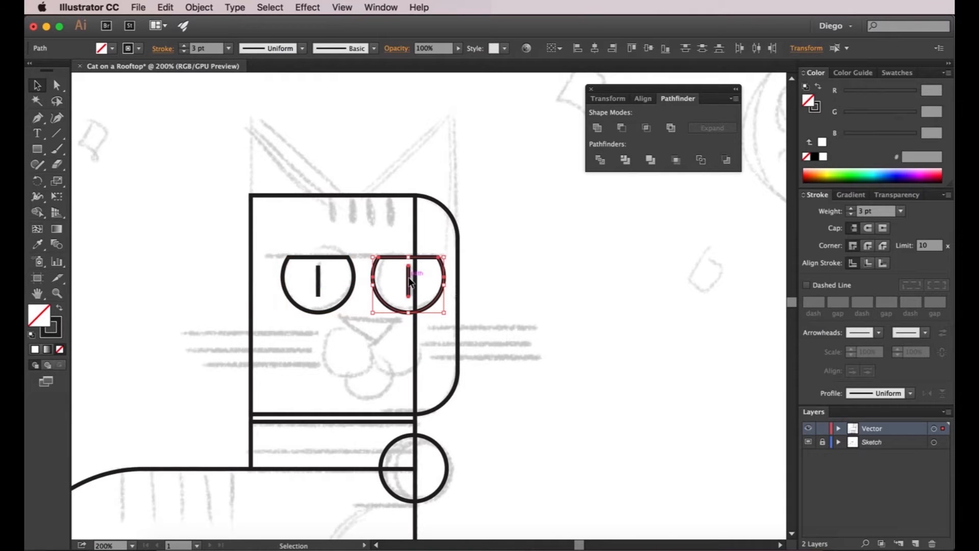
left_click(514, 300)
scroll(507, 275, "down", 2)
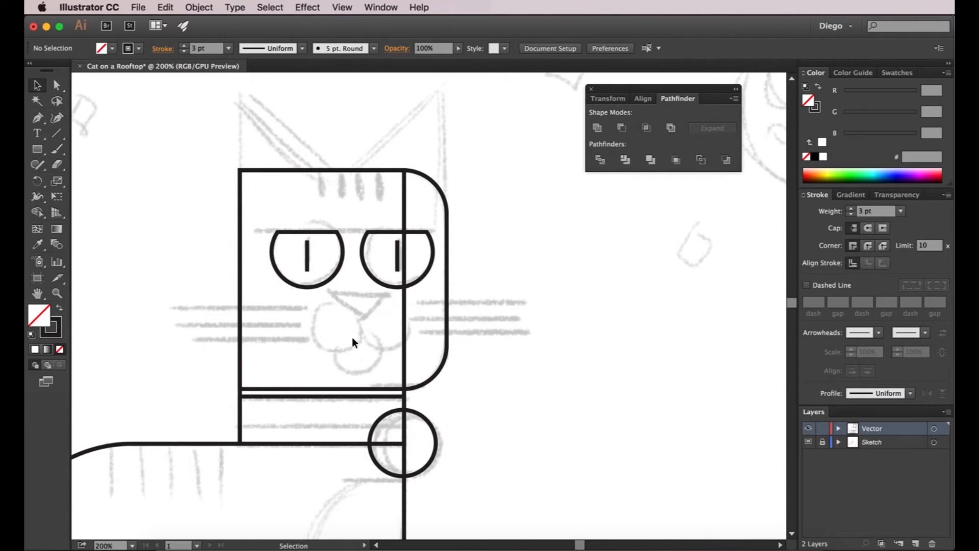
- Draw a circle for the left cheek of the muzzle and duplicate it to the right so the two circles overlap slightly
scroll(352, 337, "up", 2)
left_click_drag(32, 153, 102, 178)
left_click_drag(284, 290, 337, 360)
key("v")
left_click(384, 355)
left_click_drag(351, 320, 416, 325)
left_click(351, 382)
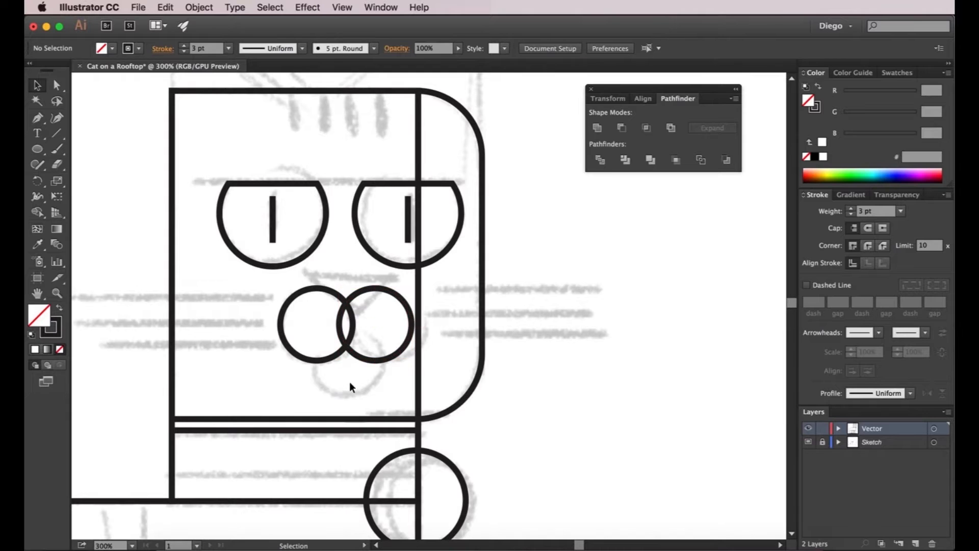
- Unite the two overlapping muzzle circles into one shape
left_click_drag(302, 389, 365, 334)
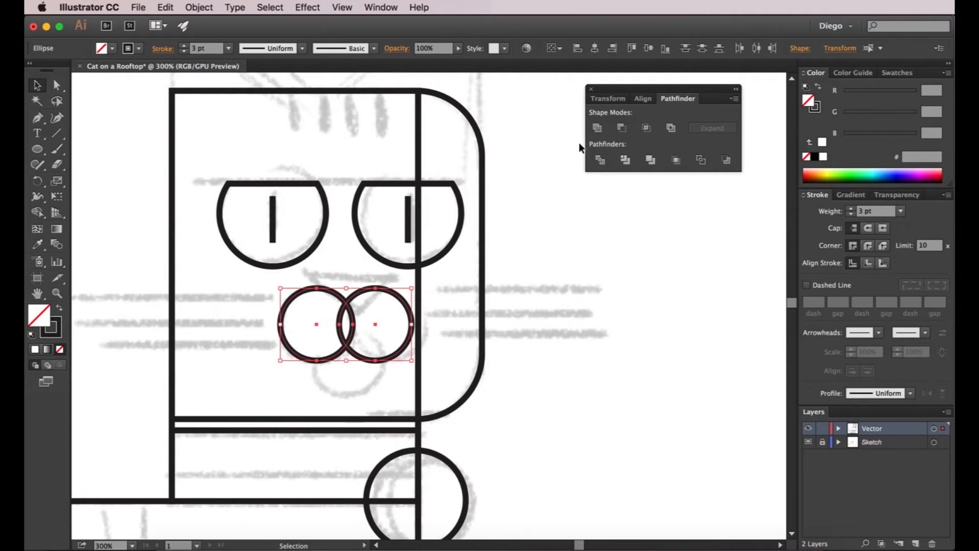
left_click(596, 129)
left_click(555, 346)
left_click(366, 358)
left_click(369, 380)
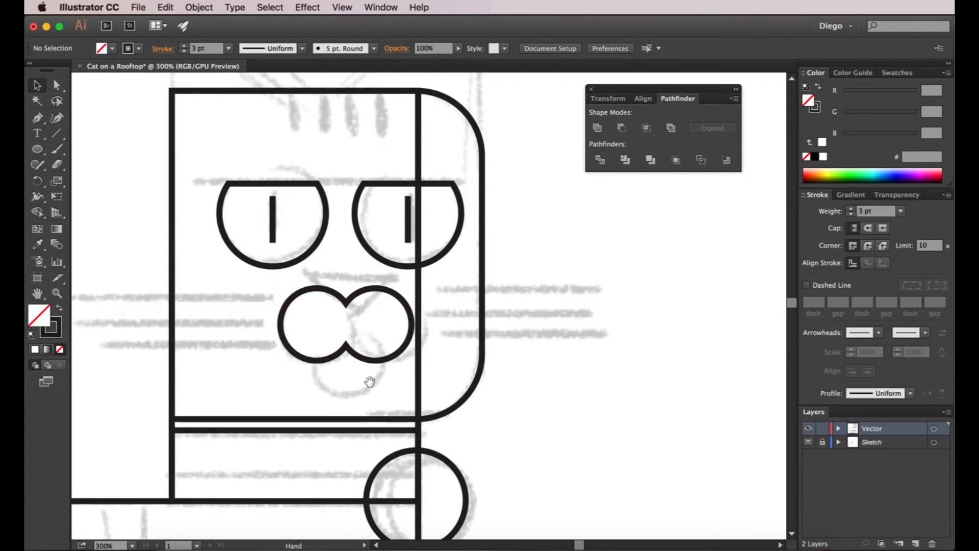
- Draw a circle about 33 px in diameter for the mouth, centred below the muzzle and overlapping its lower notch
left_click_drag(370, 382, 404, 364)
left_click(34, 151)
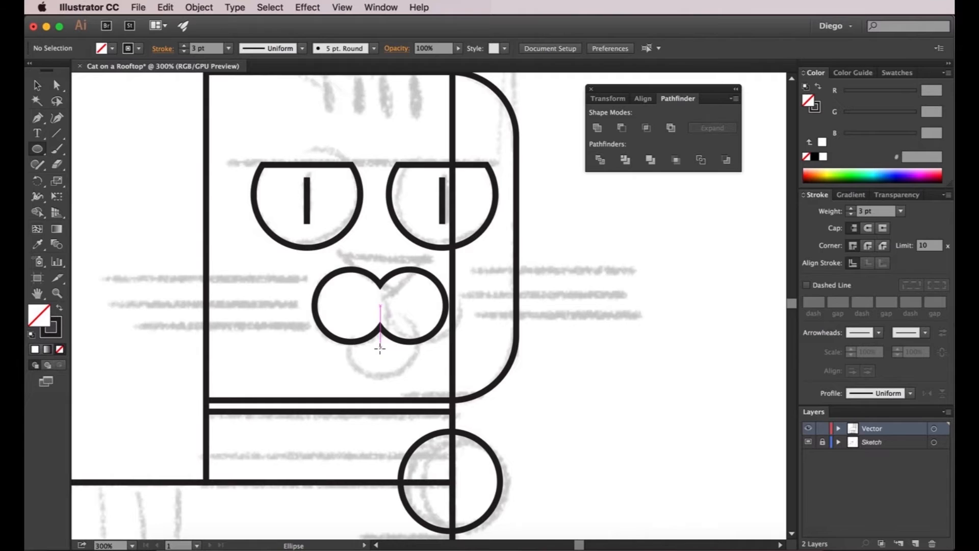
left_click_drag(380, 349, 356, 312)
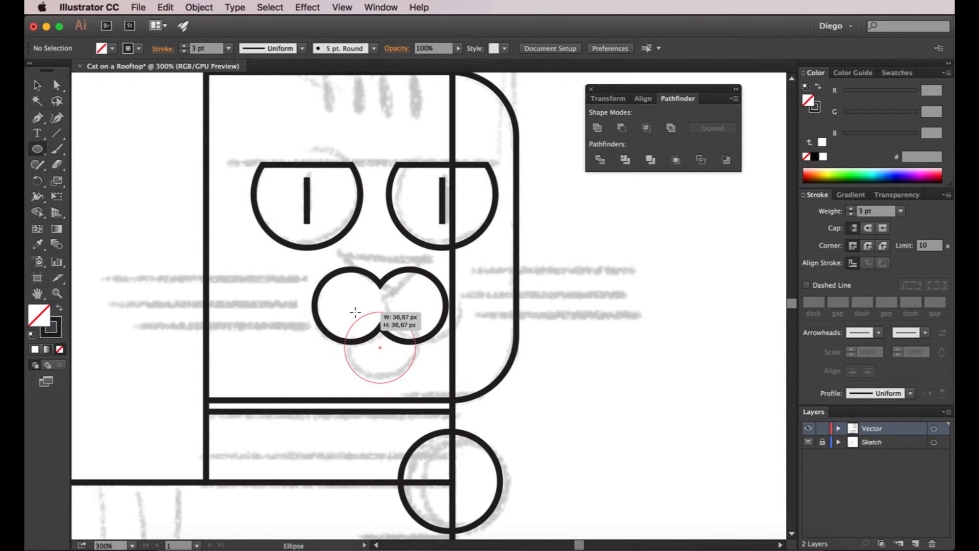
mouse_move(356, 312)
left_mouse_down()
mouse_move(372, 331)
mouse_move(349, 327)
left_mouse_up()
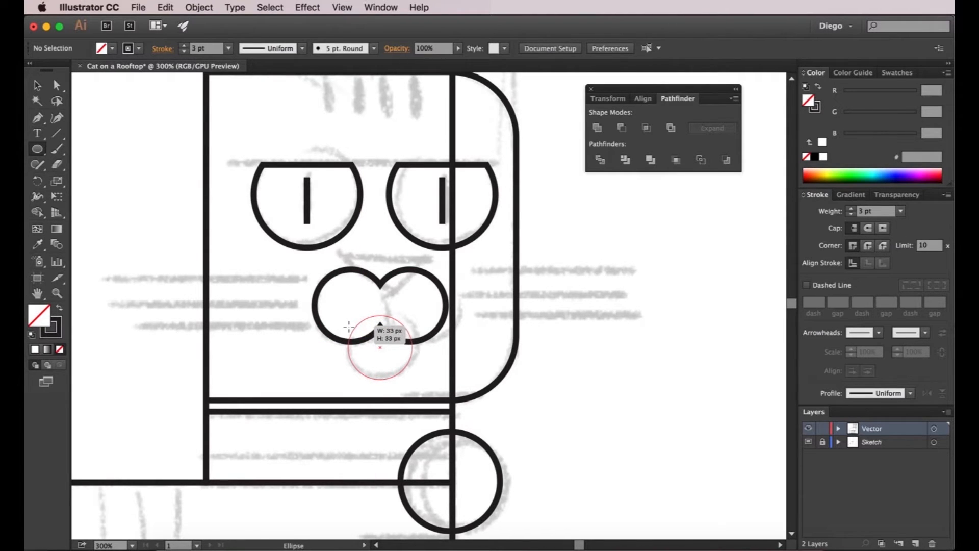
left_click_drag(348, 326, 348, 327)
key("v")
left_click(544, 373)
scroll(494, 360, "up", 2)
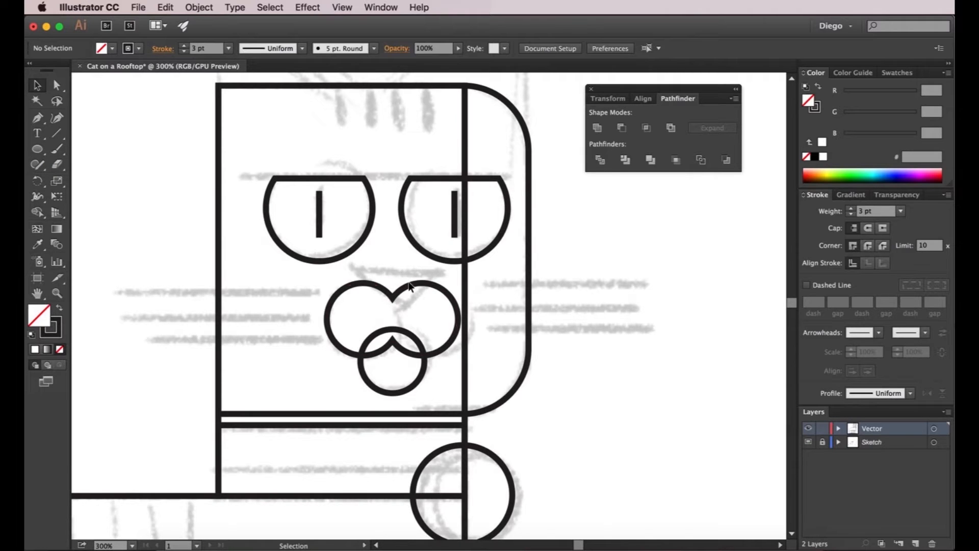
- Draw an upright triangle about 40 px wide for the nose beside the muzzle, using the Star tool reduced to three points
left_click(33, 149)
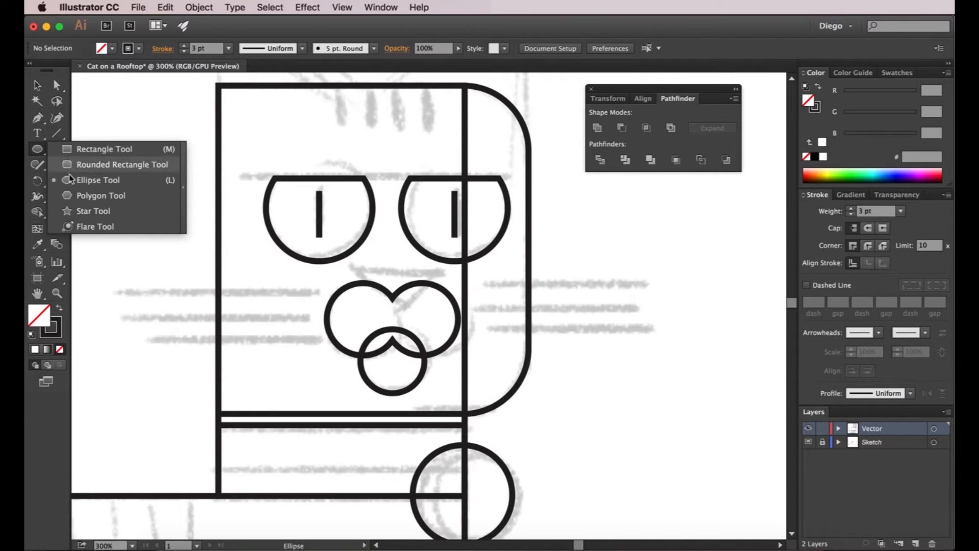
left_click(70, 212)
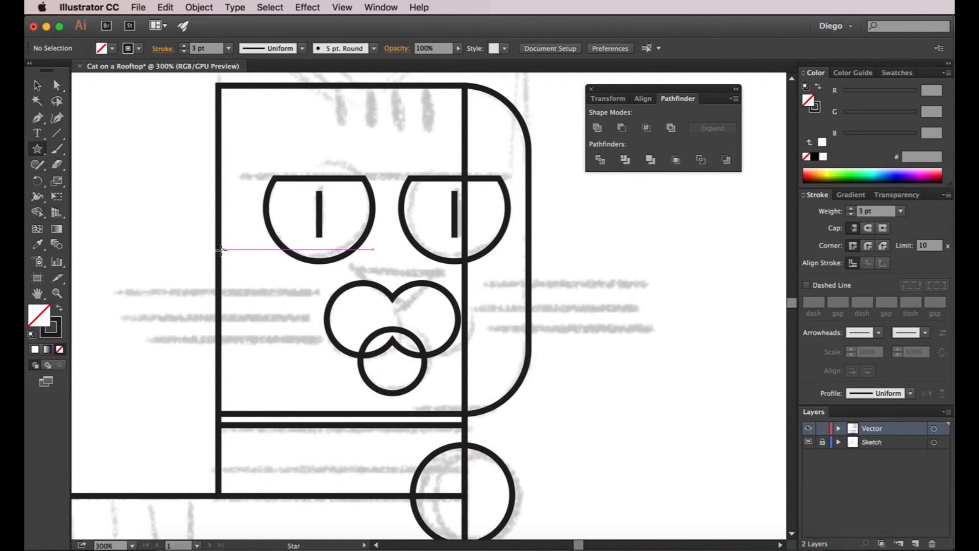
left_click_drag(273, 287, 231, 288)
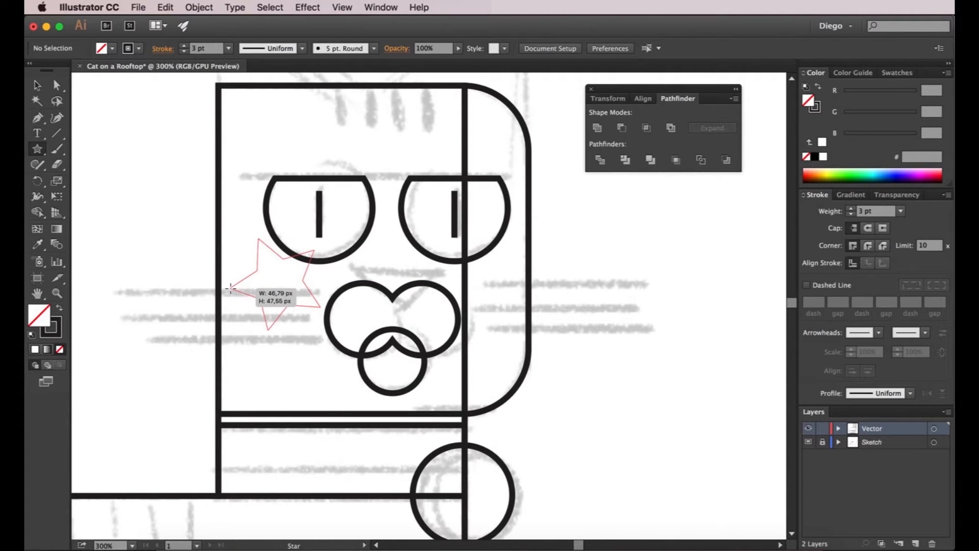
left_click_drag(231, 289, 231, 289)
key("Down")
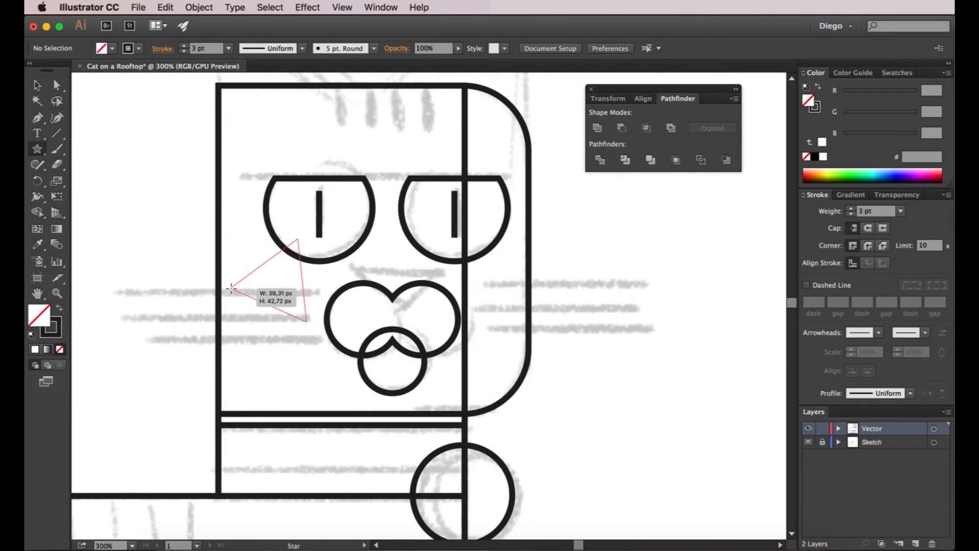
left_click_drag(231, 288, 253, 320)
key("v")
left_click(297, 344)
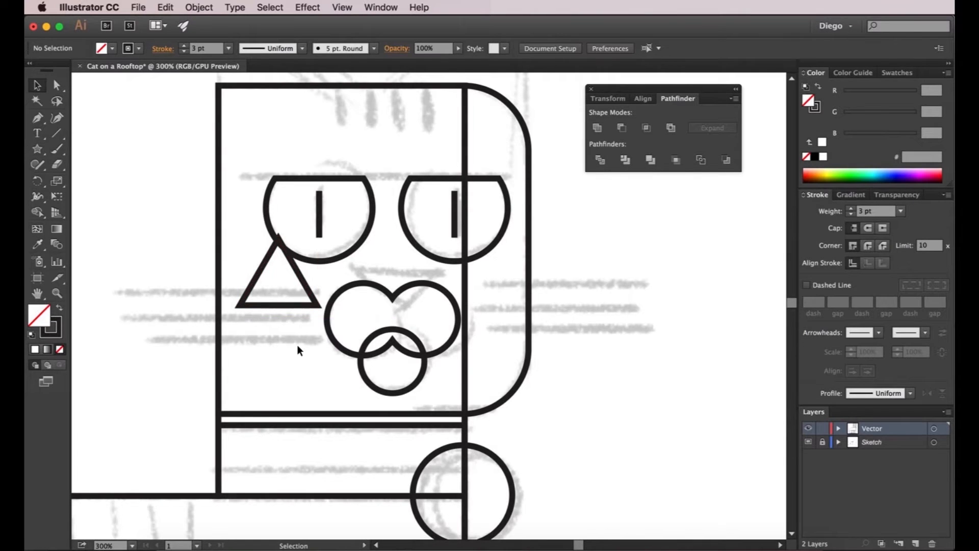
- Rotate the nose triangle to point downward and centre it over the muzzle, its tip touching the top of the mouth circle
left_click(286, 307)
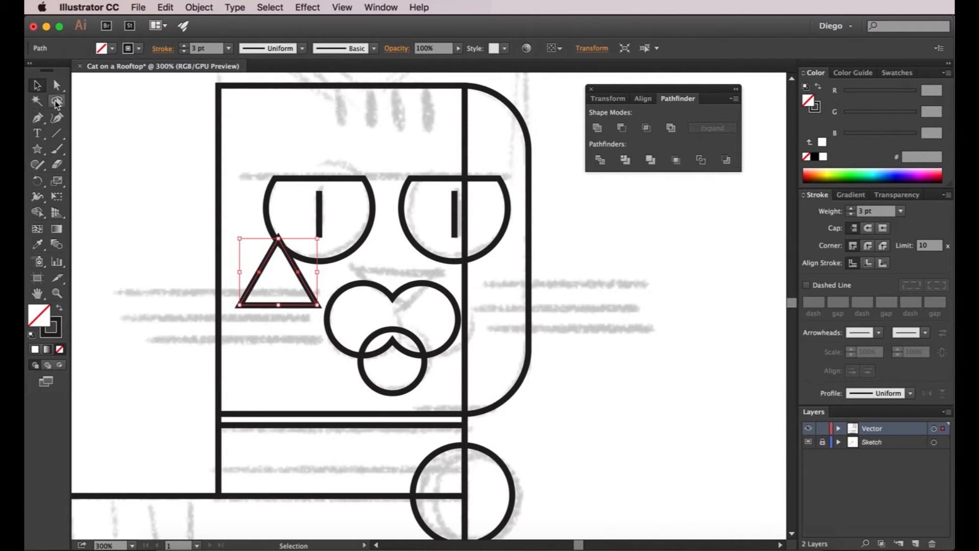
key("super+shift+b")
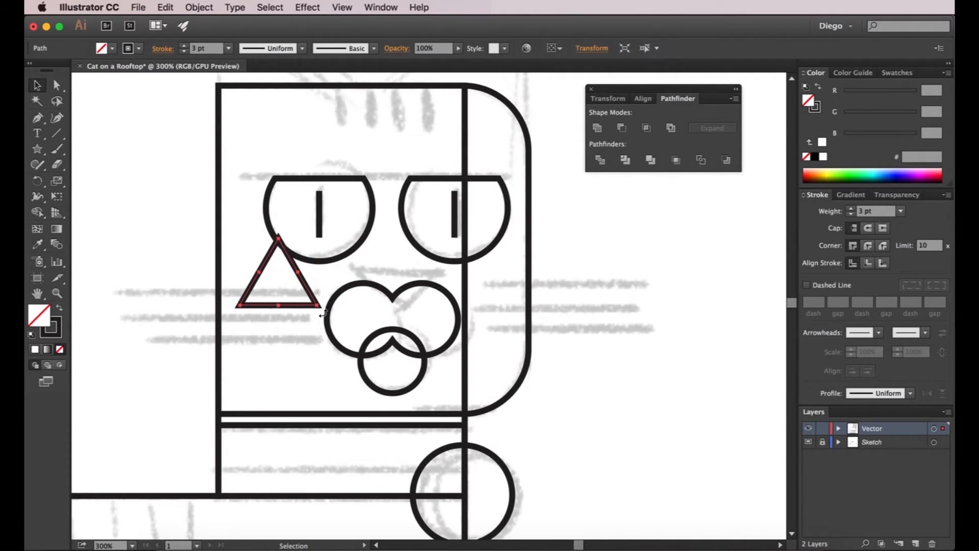
left_click_drag(324, 313, 432, 263)
left_click(311, 278)
scroll(408, 289, "up", 2)
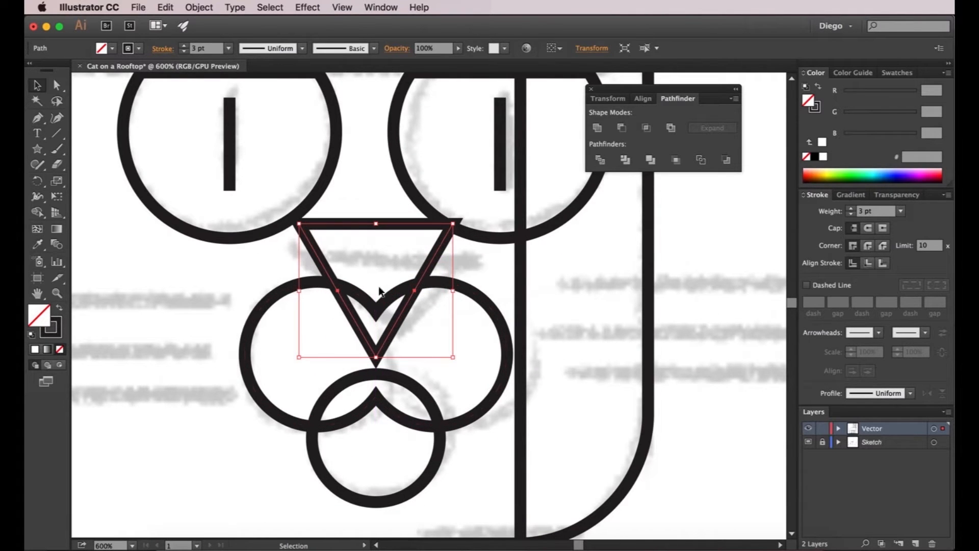
left_click_drag(360, 224, 361, 238)
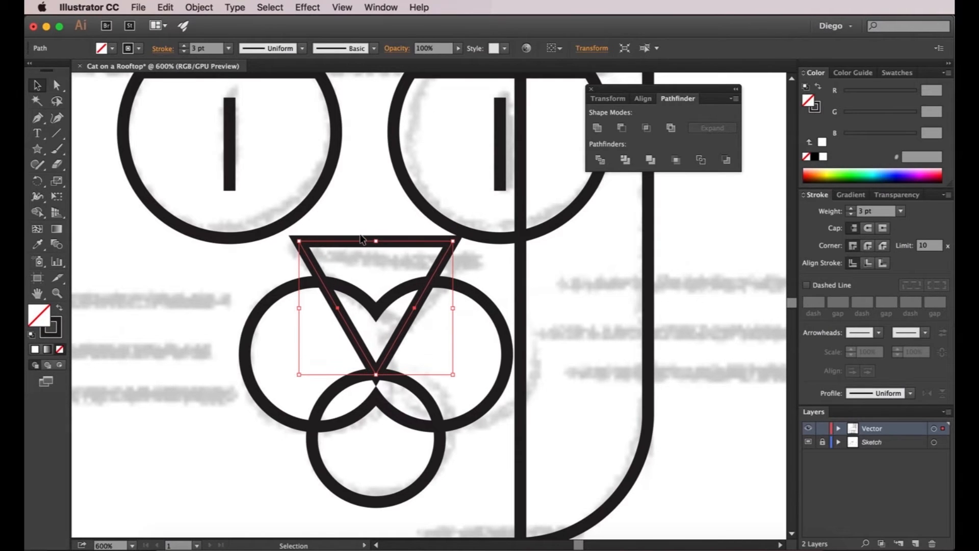
left_click(585, 294)
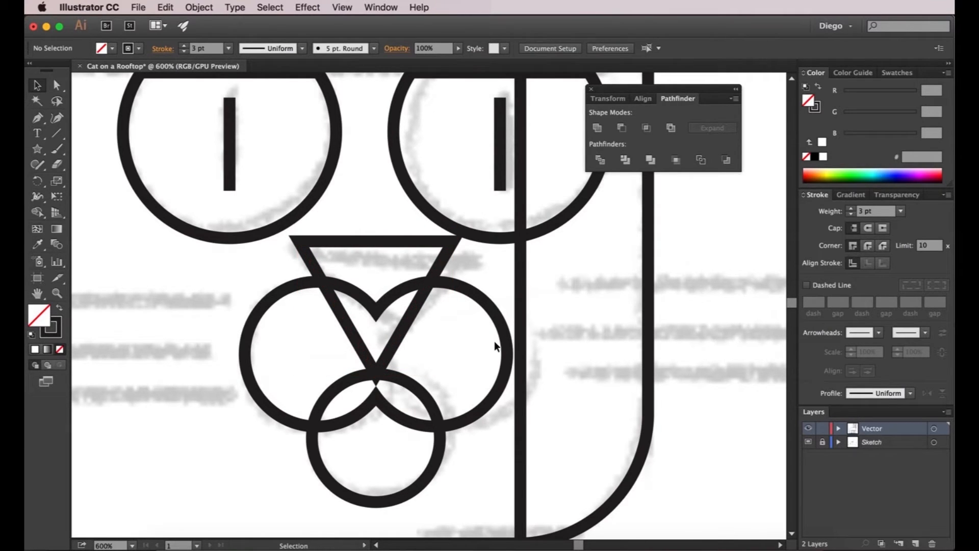
- Round the bottom corner of the nose triangle to a radius of about 11.47 px
key("a")
left_click(415, 308)
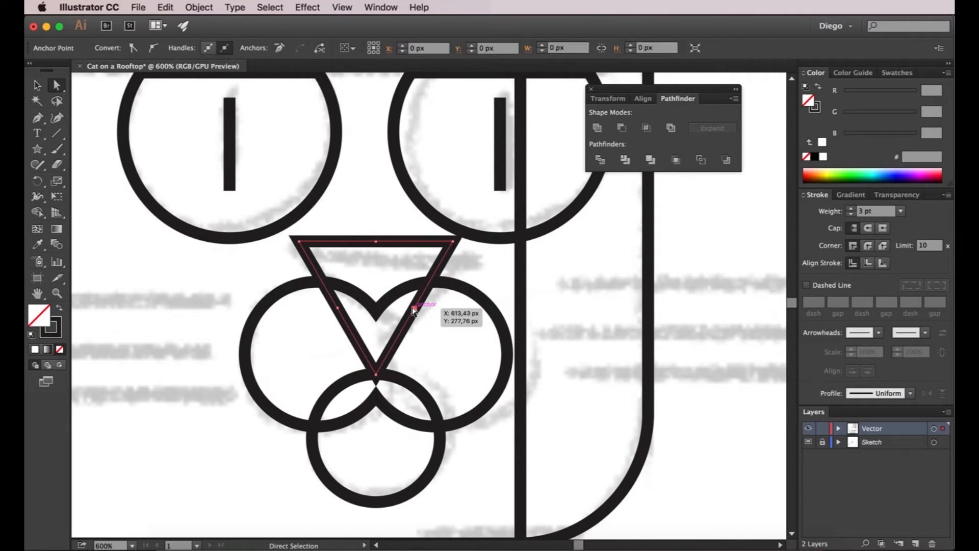
left_click(433, 339)
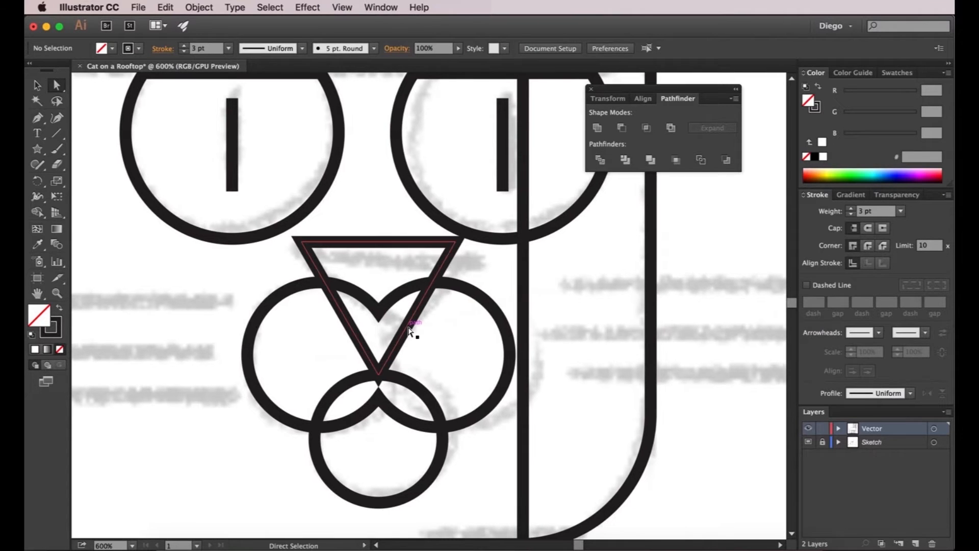
left_click(412, 323)
left_click(379, 376)
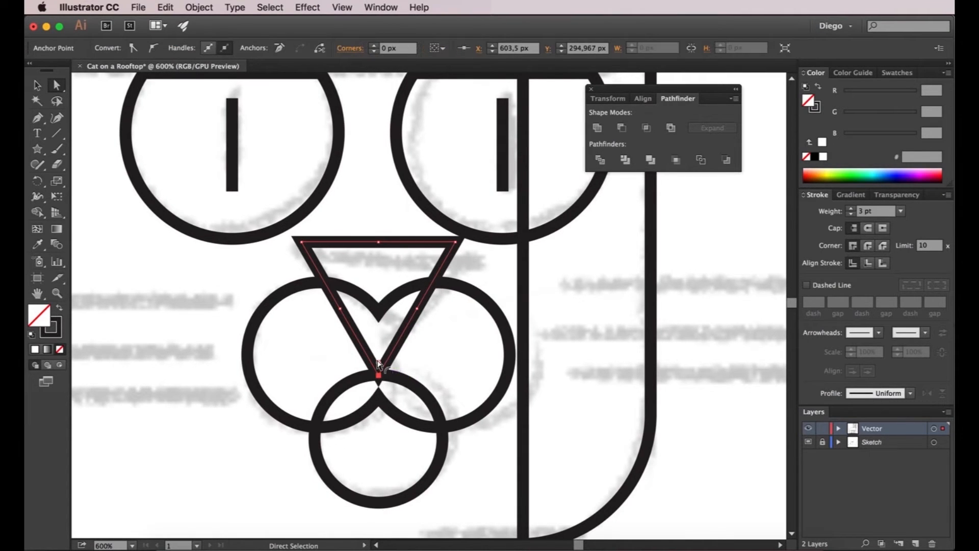
left_click_drag(378, 362, 380, 282)
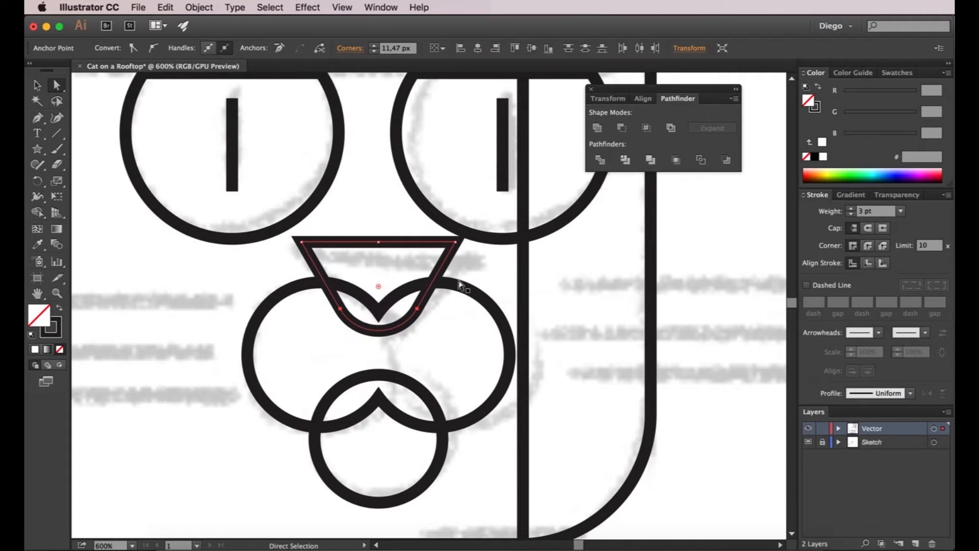
- Round both upper corners of the nose triangle by a smaller amount than its bottom corner
left_click(302, 243)
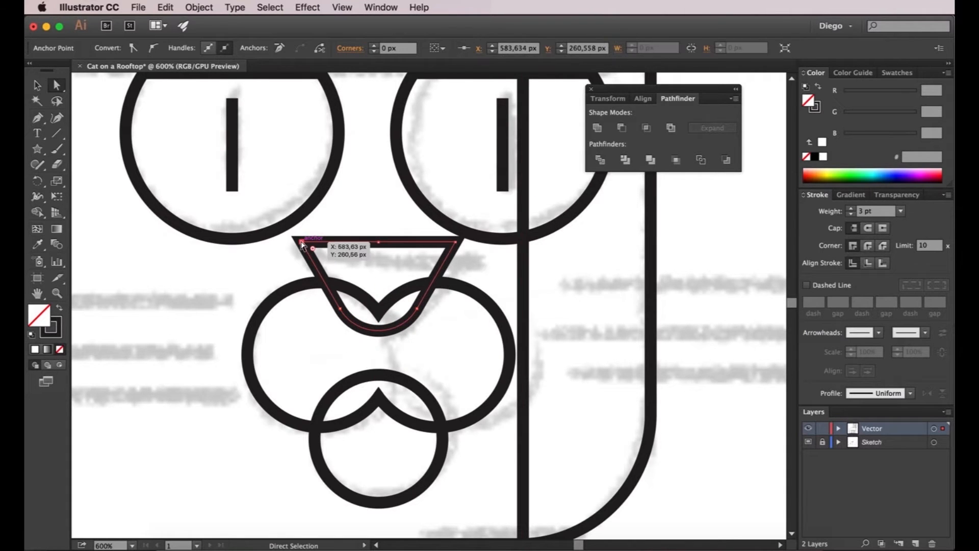
left_click(455, 242, "shift")
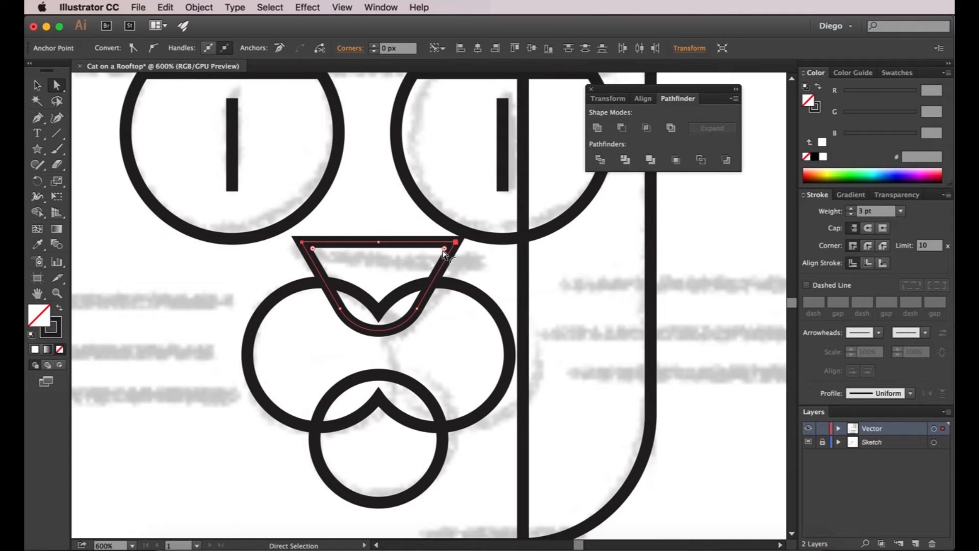
left_click_drag(445, 250, 443, 261)
left_click(481, 267)
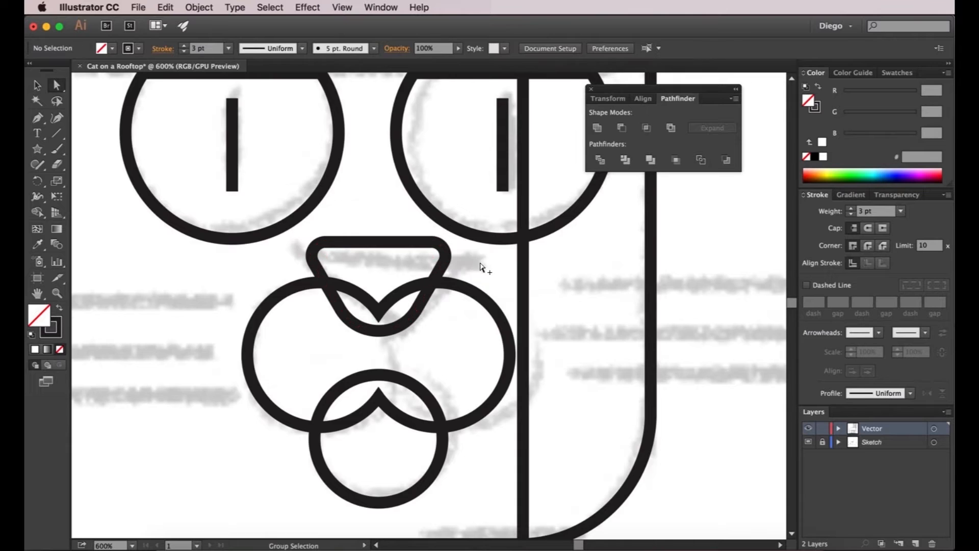
- Start the left ear with the Pen tool at a point above the head's upper-left corner, in line with its left edge
scroll(481, 266, "down", 3)
left_click_drag(547, 286, 500, 292)
key("v")
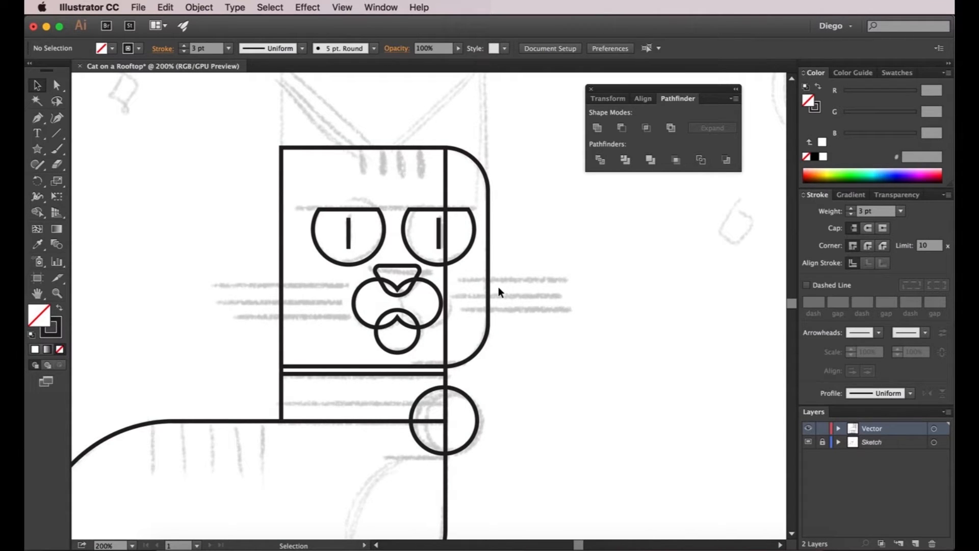
left_click_drag(498, 287, 471, 366)
left_click_drag(288, 254, 293, 267)
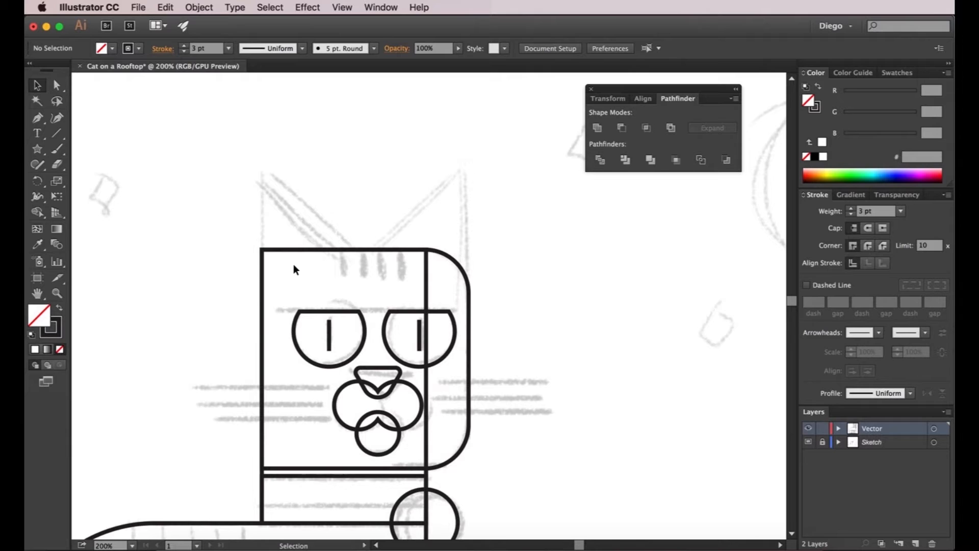
left_click(39, 118)
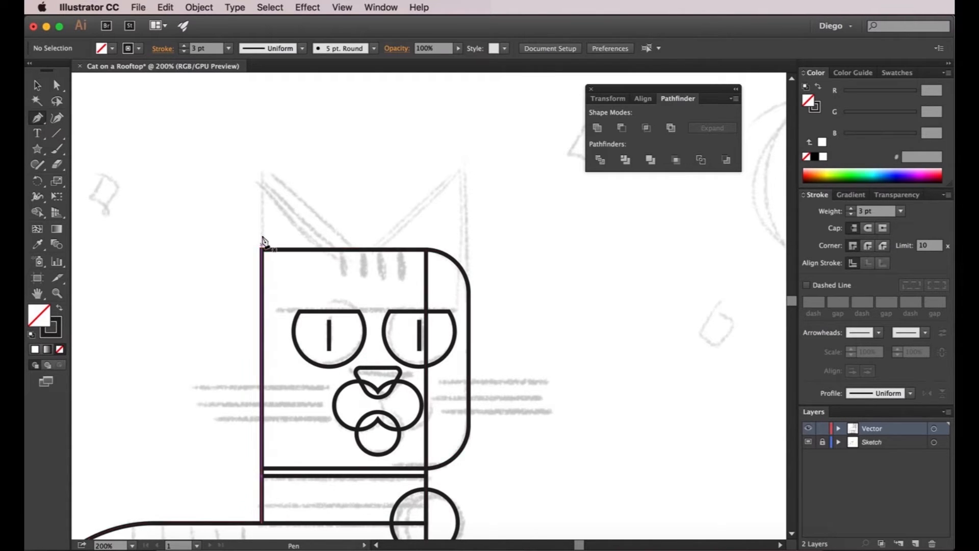
left_click(261, 159)
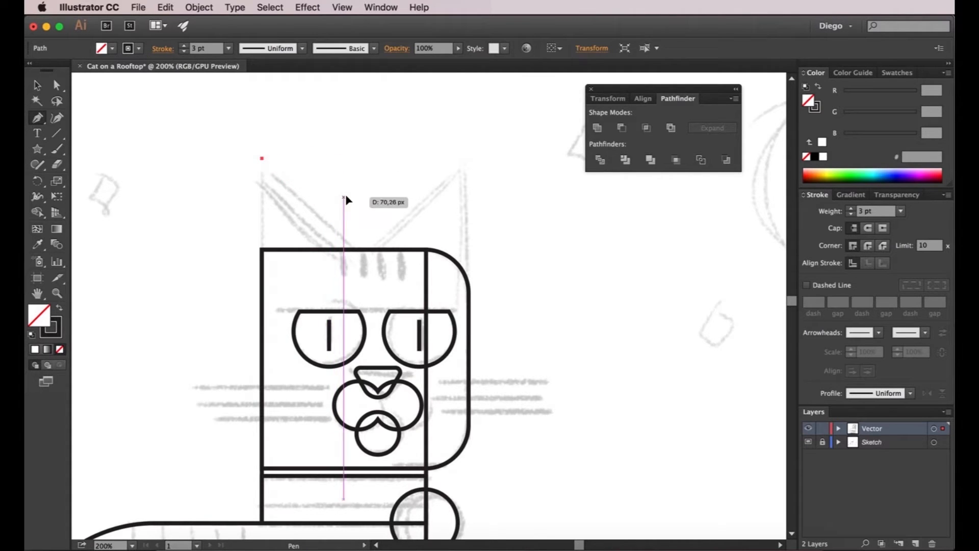
left_click(344, 197)
left_click(384, 158)
left_click(410, 191)
key("ctrl+z")
key("ctrl+z")
key("ctrl+z")
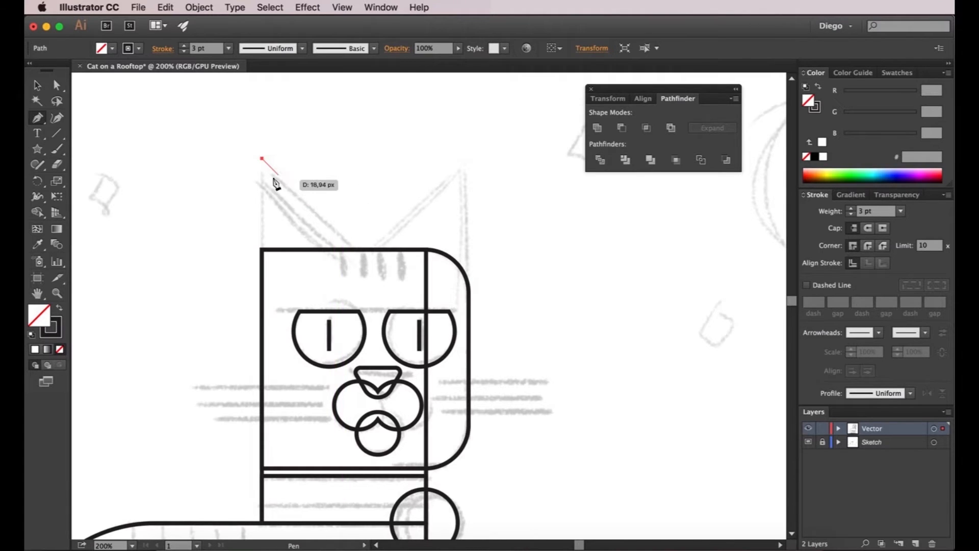
- Complete the left ear as a closed right triangle about 72 px tall, with its base along the head's top edge
left_click(355, 253)
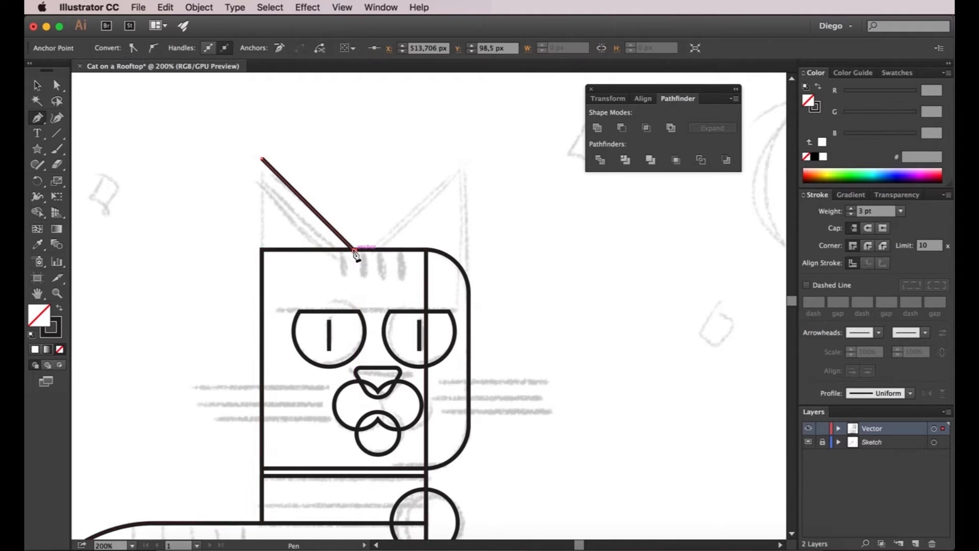
left_click(263, 251)
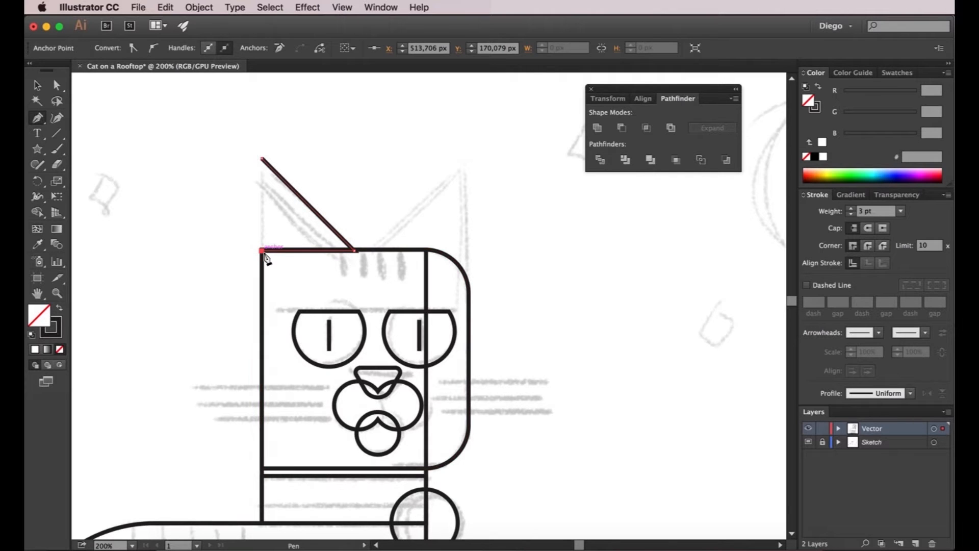
left_click(261, 158)
key("v")
left_click(335, 145)
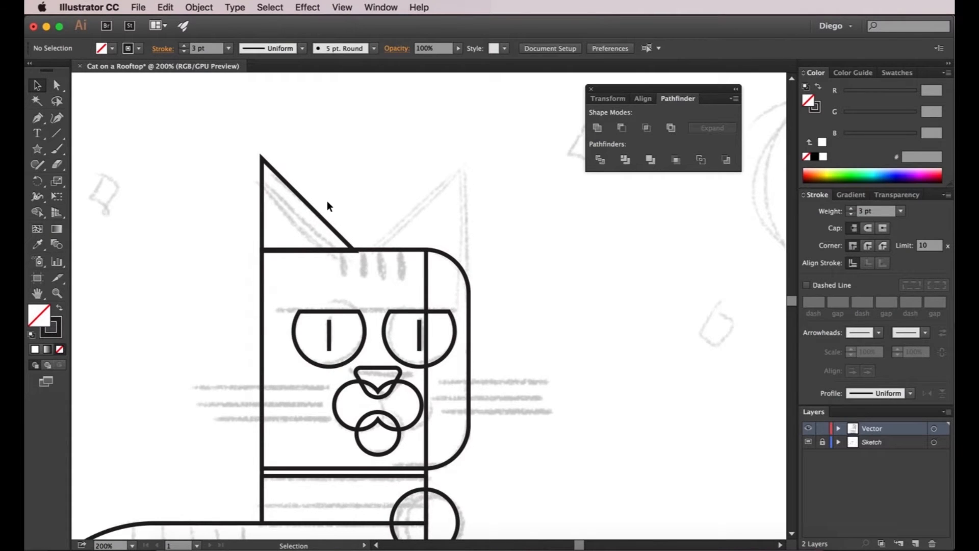
- Move the left ear straight up about 1 px so its base coincides with the head's top edge
scroll(270, 232, "up", 1)
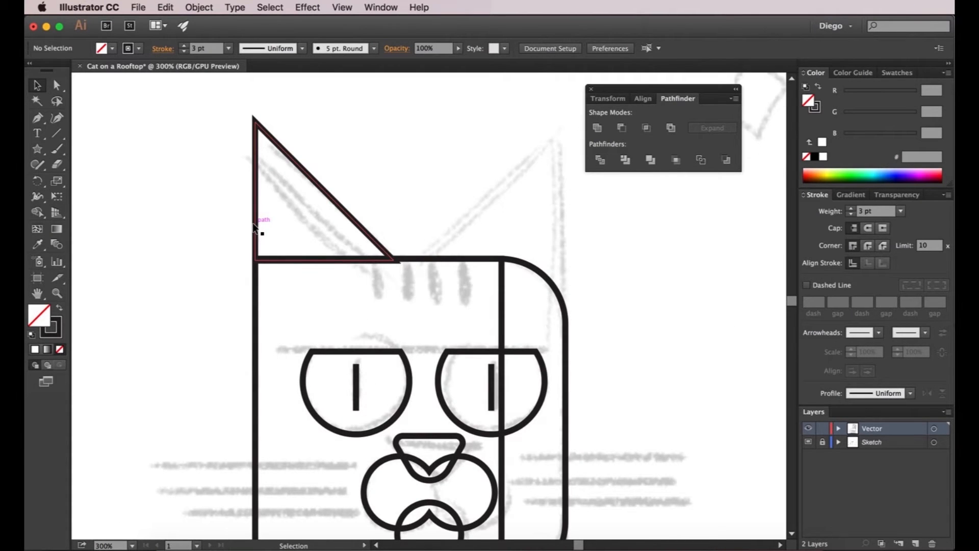
scroll(381, 240, "up", 1)
left_click(398, 258)
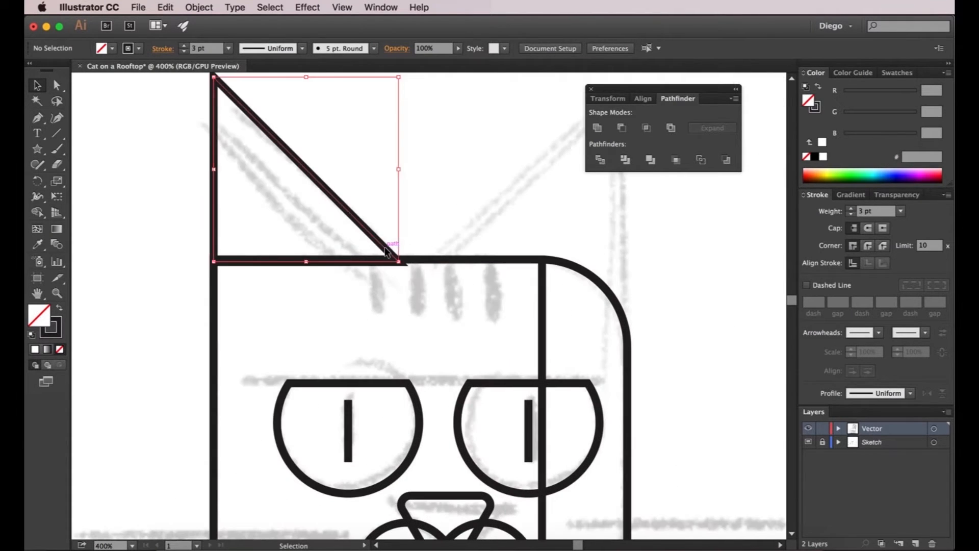
scroll(408, 263, "up", 1)
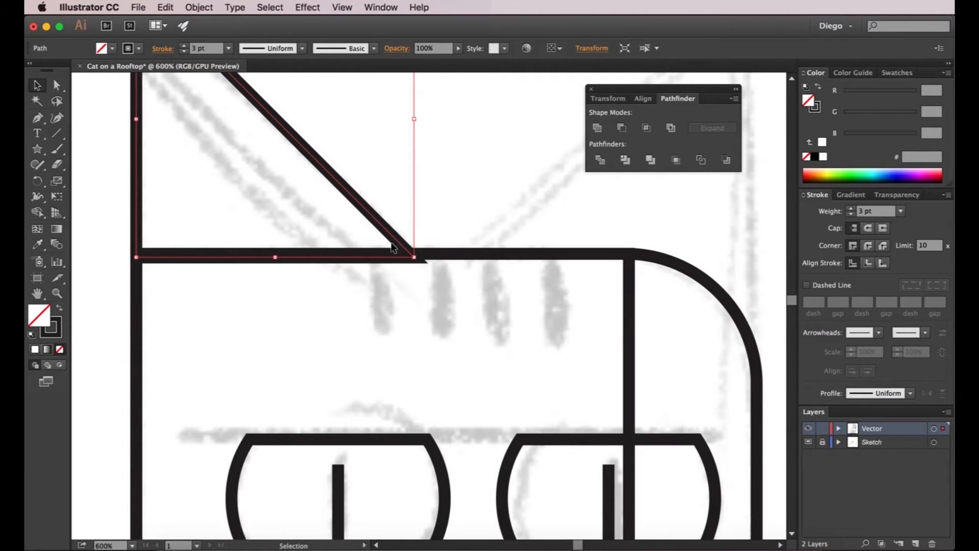
left_click_drag(450, 266, 497, 309)
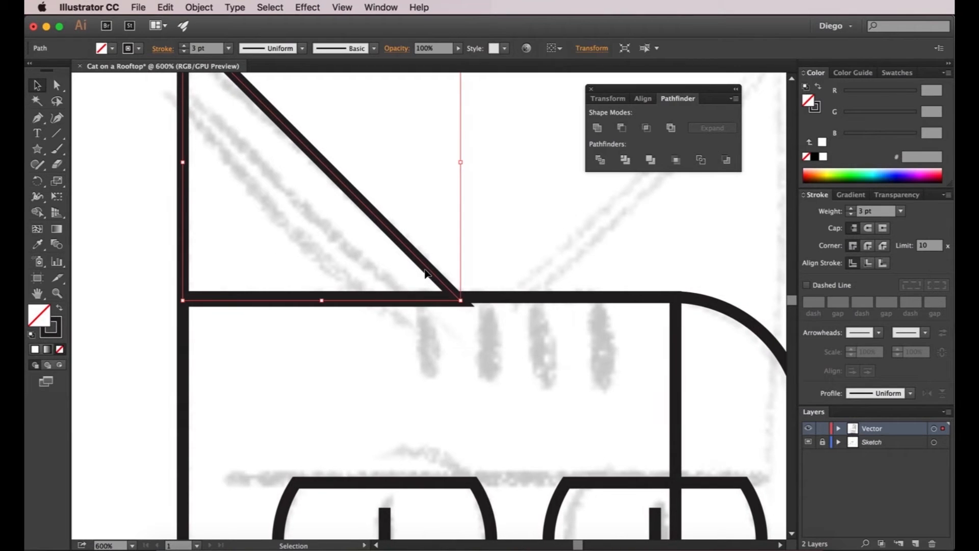
mouse_move(428, 271)
left_mouse_down()
mouse_move(417, 220)
mouse_move(396, 204)
mouse_move(411, 196)
mouse_move(411, 234)
mouse_move(432, 255)
mouse_move(428, 267)
left_mouse_up()
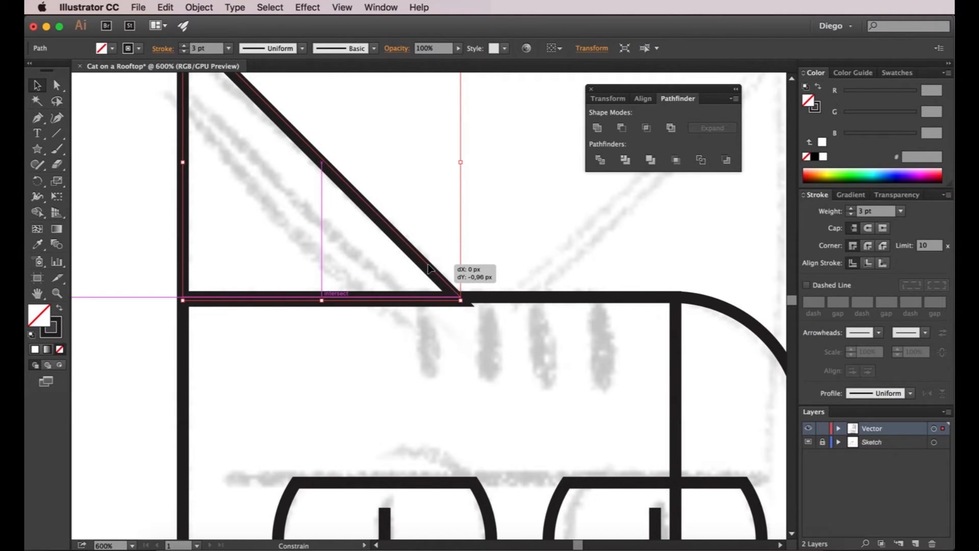
left_click_drag(427, 264, 427, 264)
left_click(490, 261)
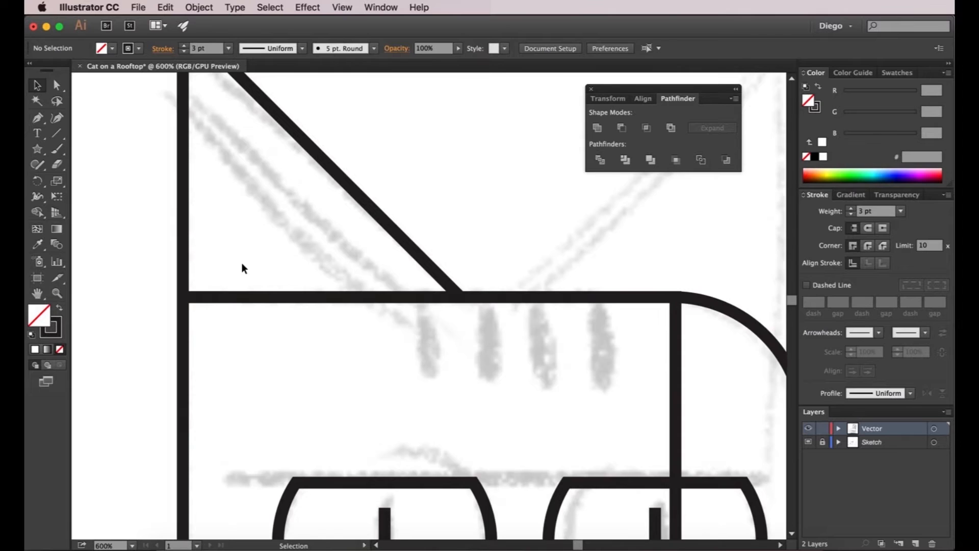
- Slightly round the tip of the left ear triangle
scroll(242, 267, "down", 2)
left_click_drag(359, 228, 381, 239)
left_click(57, 86)
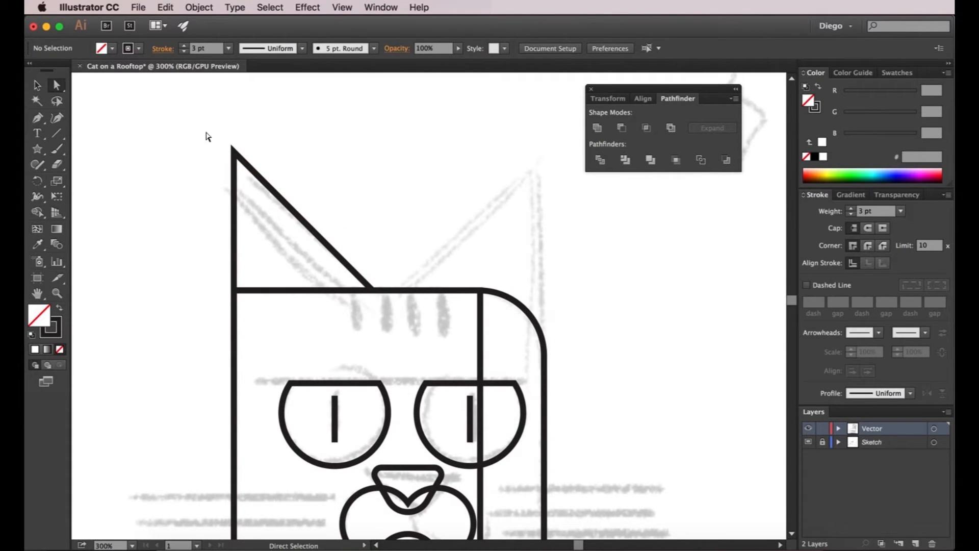
left_click(234, 152)
mouse_move(240, 168)
left_mouse_down()
mouse_move(244, 176)
mouse_move(243, 162)
left_mouse_up()
left_click(337, 176)
- Duplicate the left ear horizontally onto the right side of the head, keeping its base on the head's top edge
key("v")
scroll(306, 224, "right", 2)
scroll(306, 225, "up", 1)
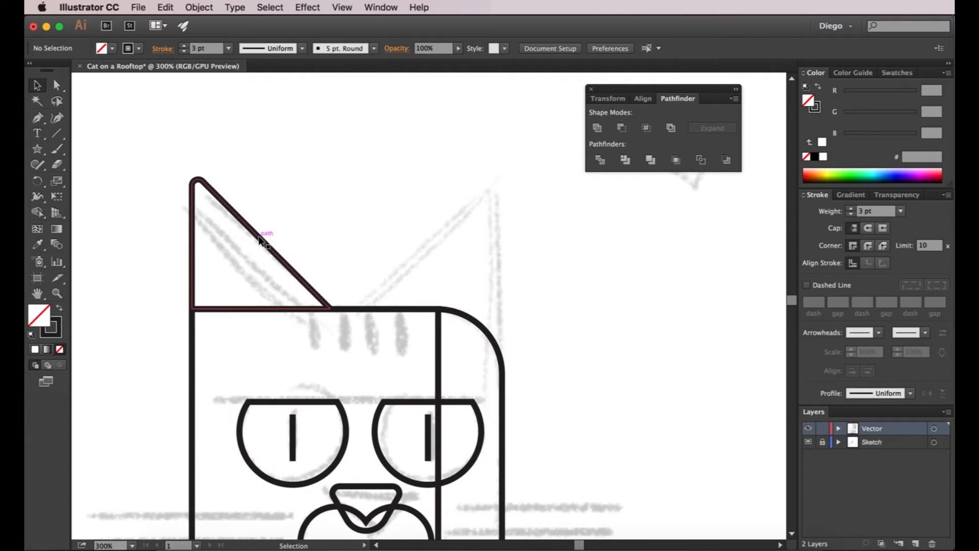
left_click(260, 240)
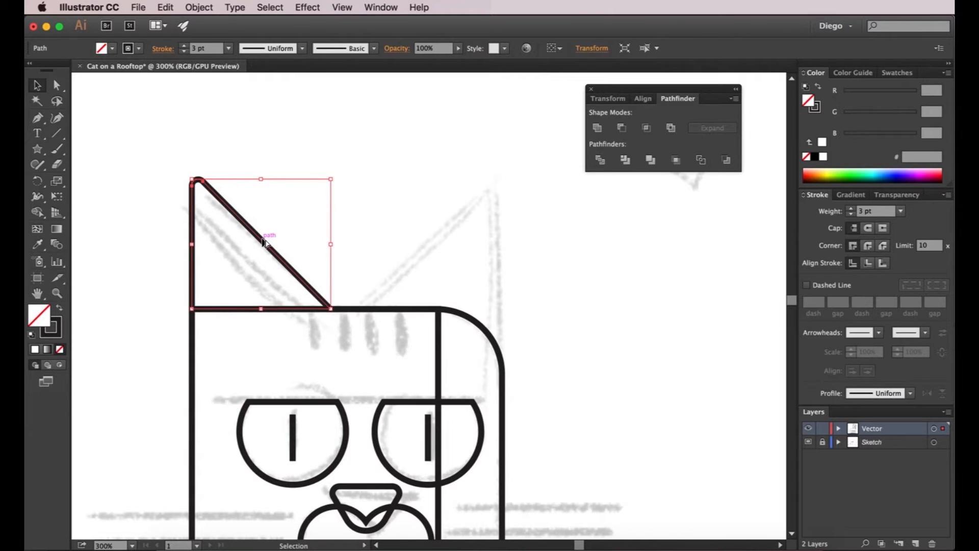
left_click_drag(265, 242, 410, 248)
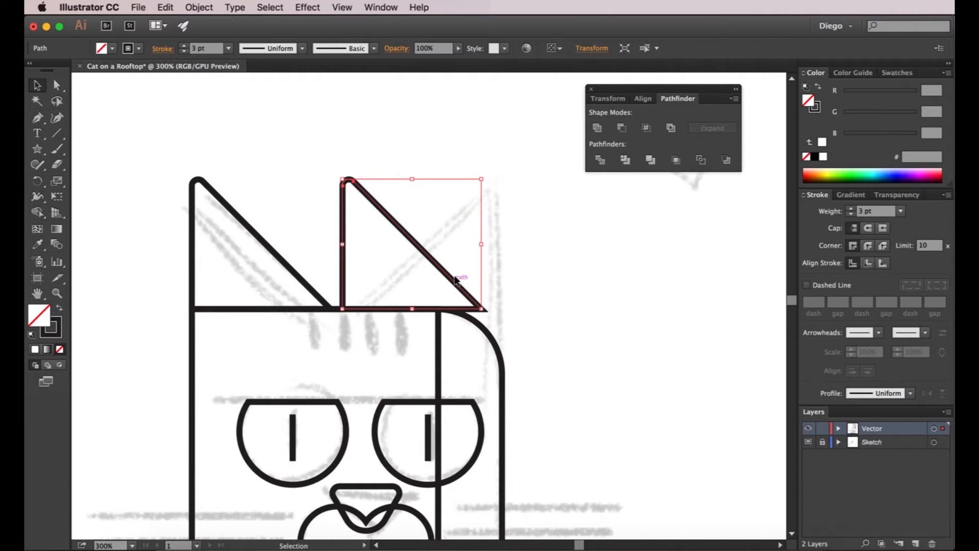
- Reflect the copied ear across the vertical axis so its upright side faces the head's right edge
right_click(404, 235)
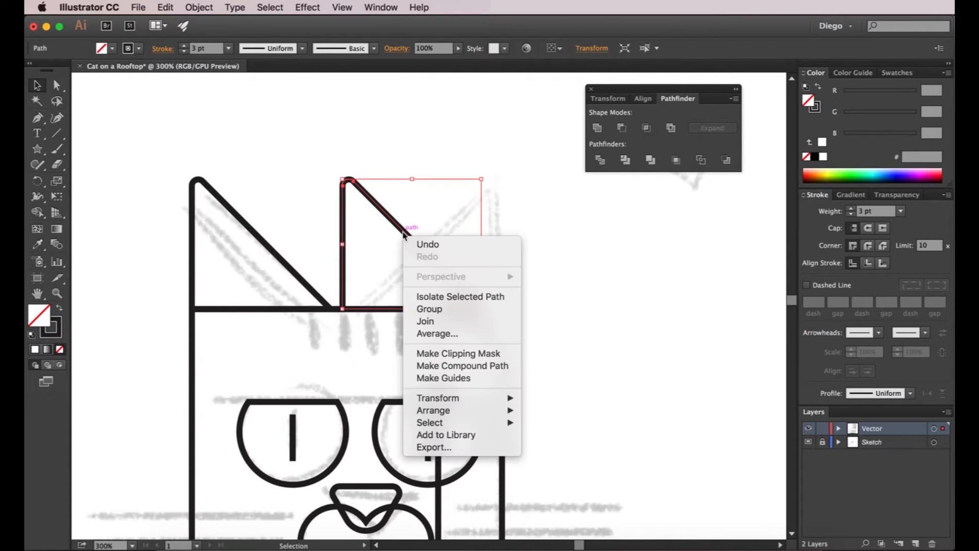
mouse_move(459, 399)
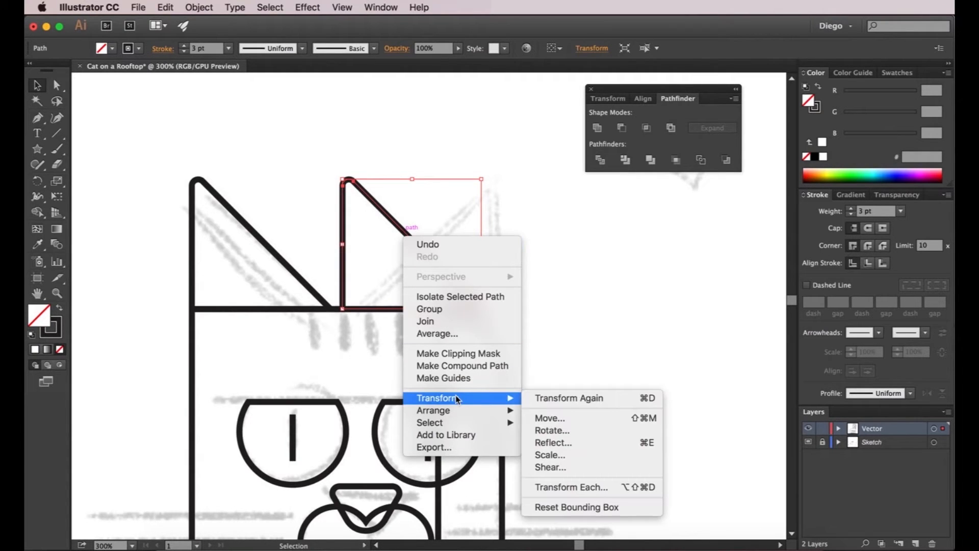
left_click(566, 441)
left_click_drag(196, 91, 647, 201)
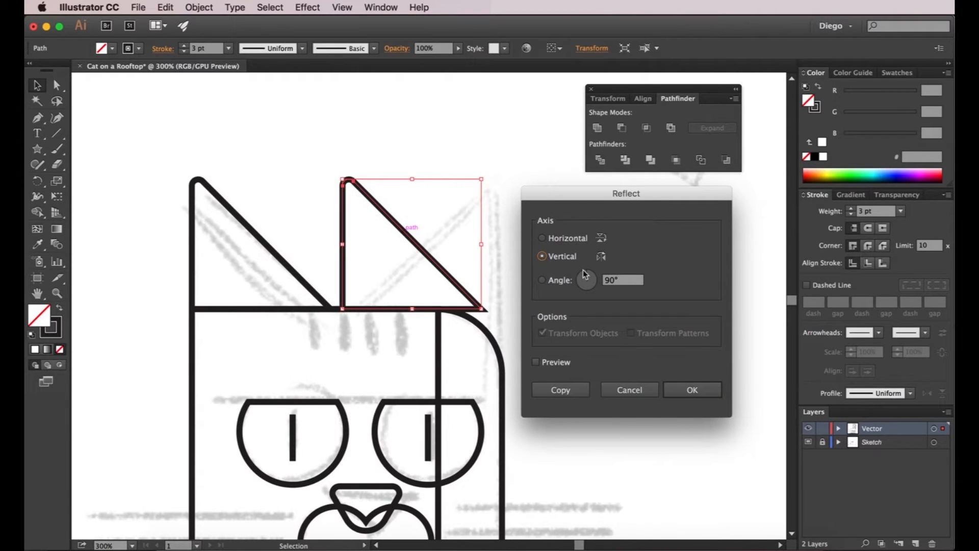
left_click(559, 364)
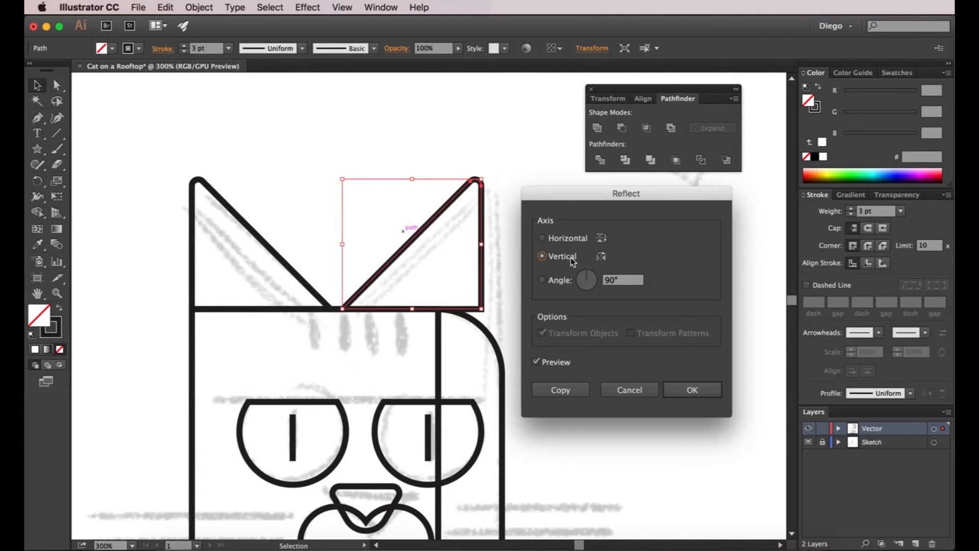
left_click(693, 390)
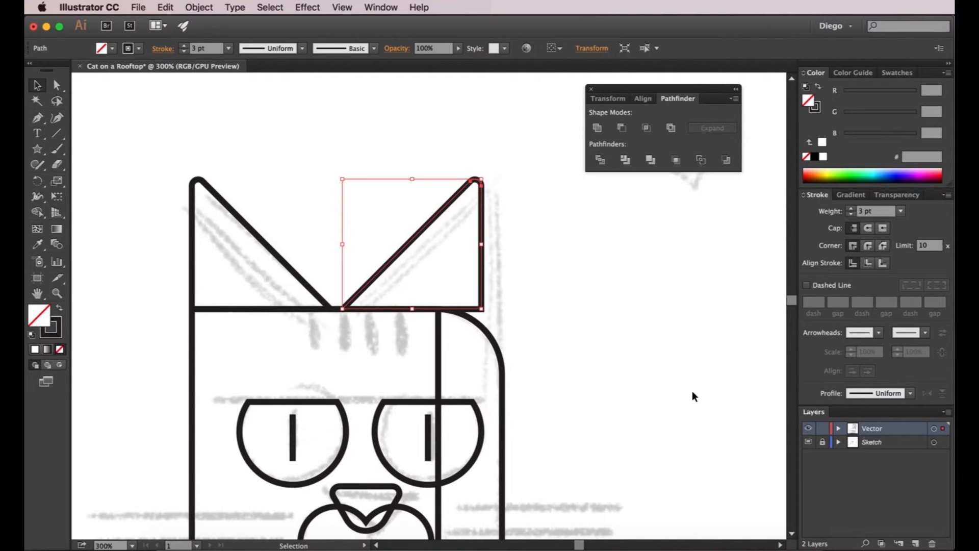
left_click(576, 267)
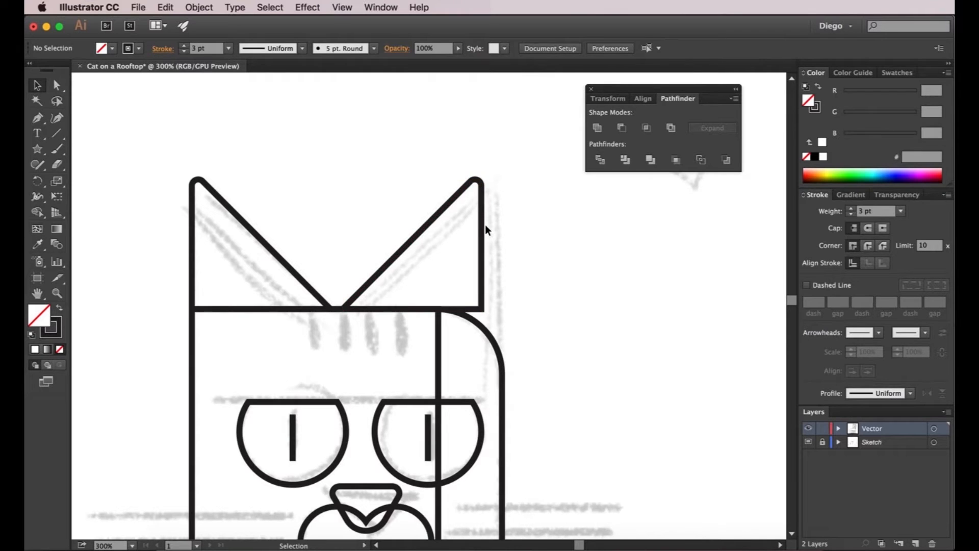
- Move the right ear horizontally until its upright side lines up with the head's right edge
left_click_drag(483, 221, 413, 172)
left_click(414, 173)
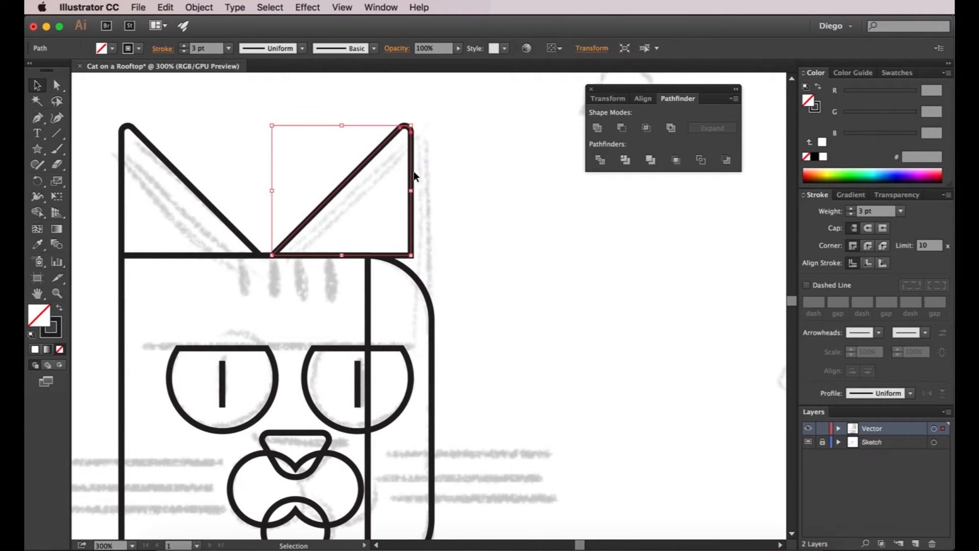
left_click(433, 327, "shift")
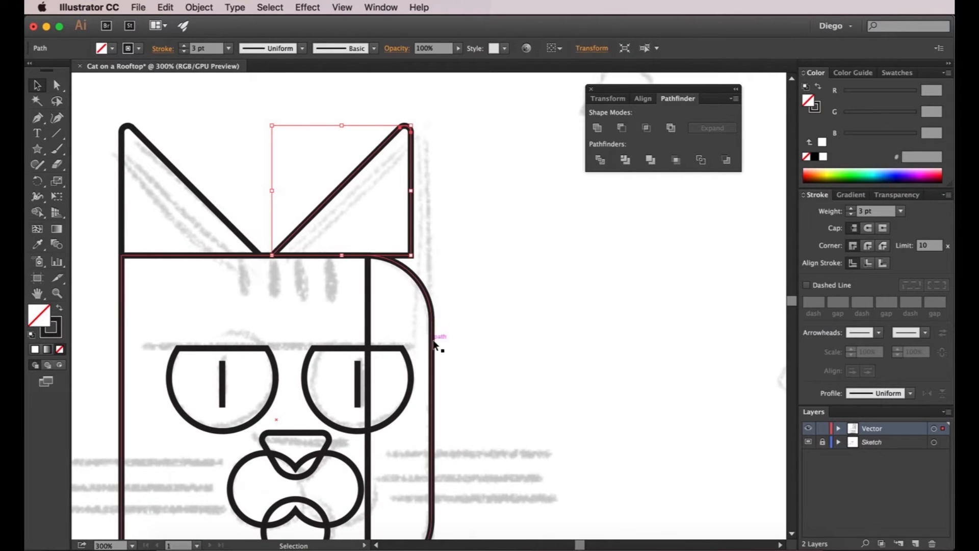
left_click(432, 306, "shift")
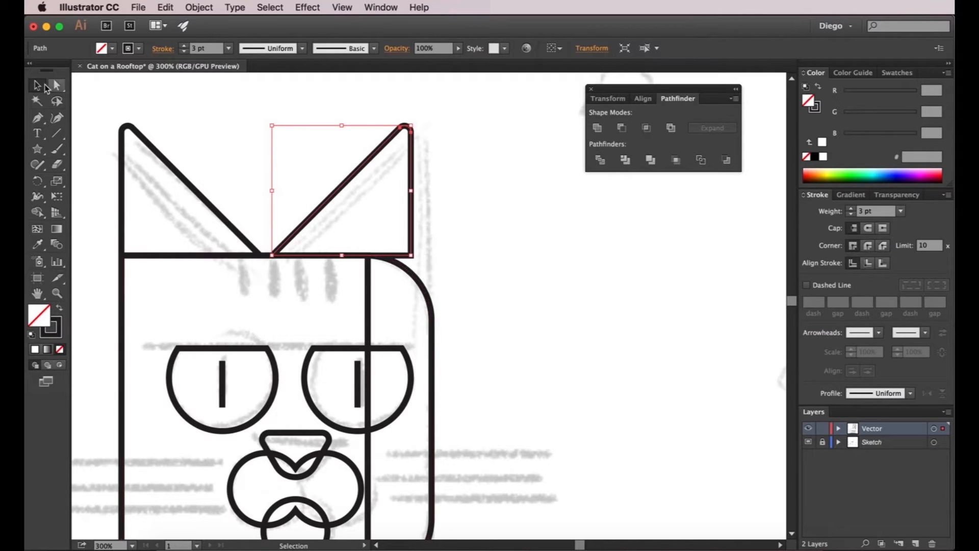
left_click(38, 86)
left_click_drag(415, 162, 432, 175)
left_click(468, 180)
left_click_drag(461, 204, 454, 194)
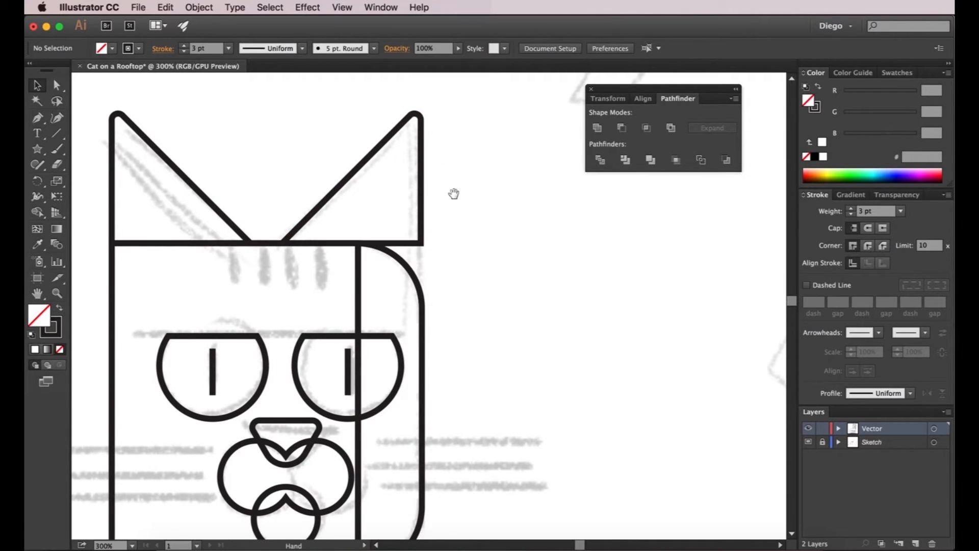
- Try right-aligning the right ear with the head rectangle, and undo the alignment
left_click(422, 306)
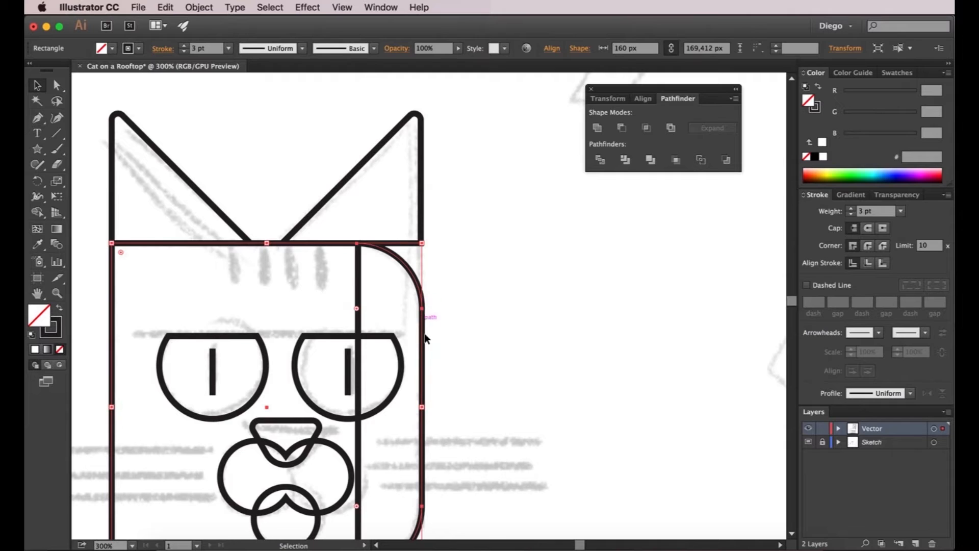
left_click(421, 207, "shift")
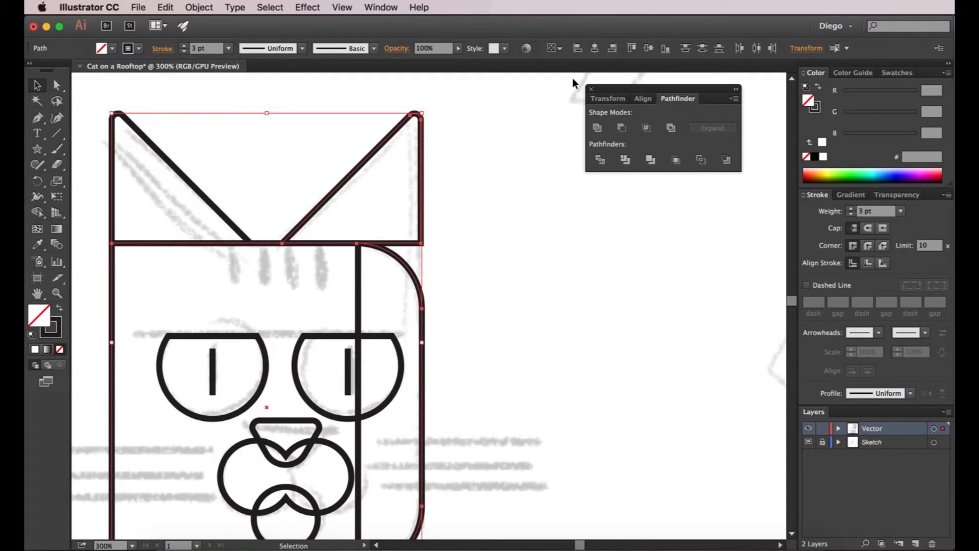
left_click(612, 49)
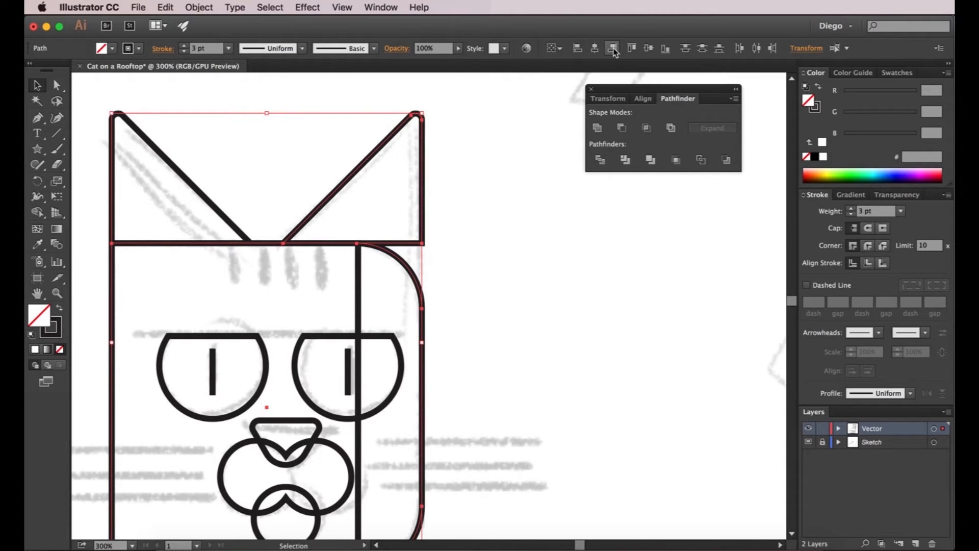
key("super+z")
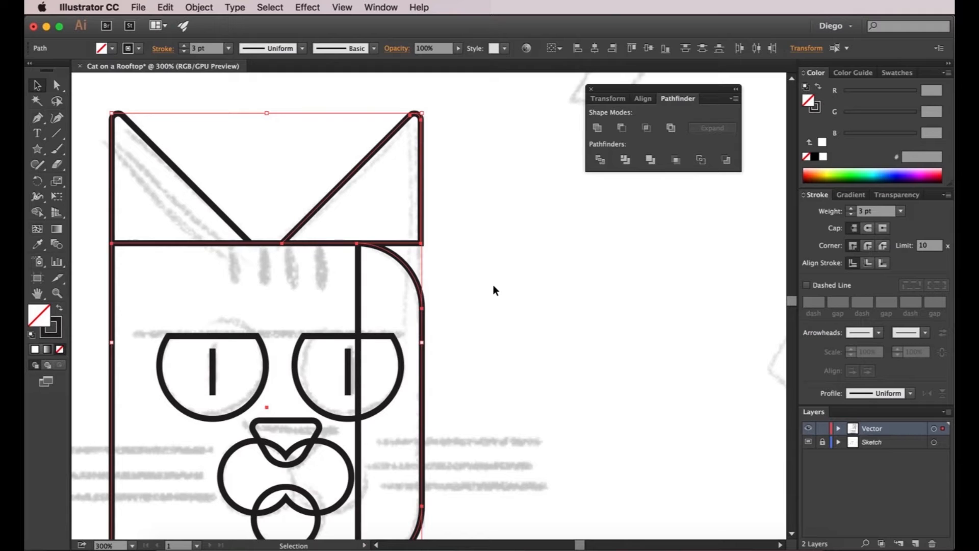
- Right-align the right ear to the head rectangle, using the head as the key object
left_click(559, 48)
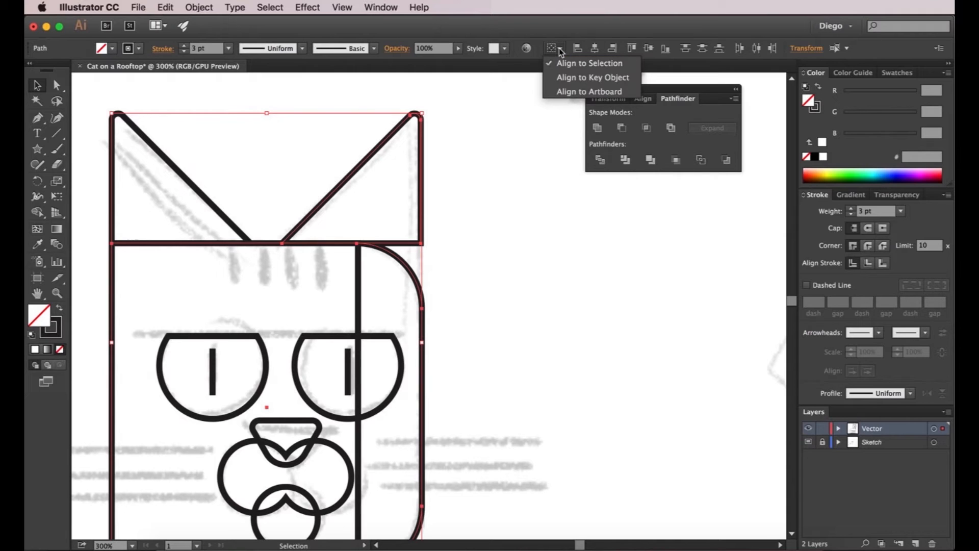
left_click(561, 79)
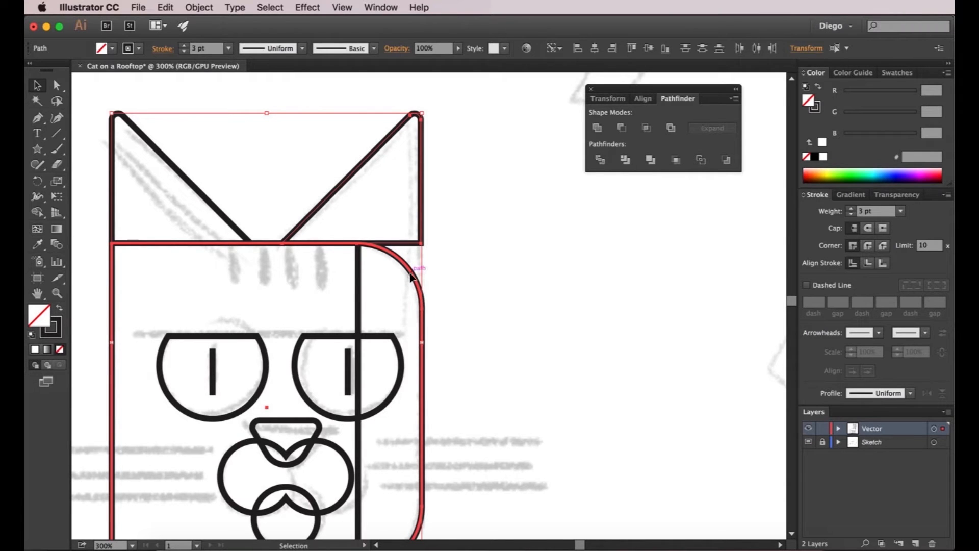
left_click(612, 48)
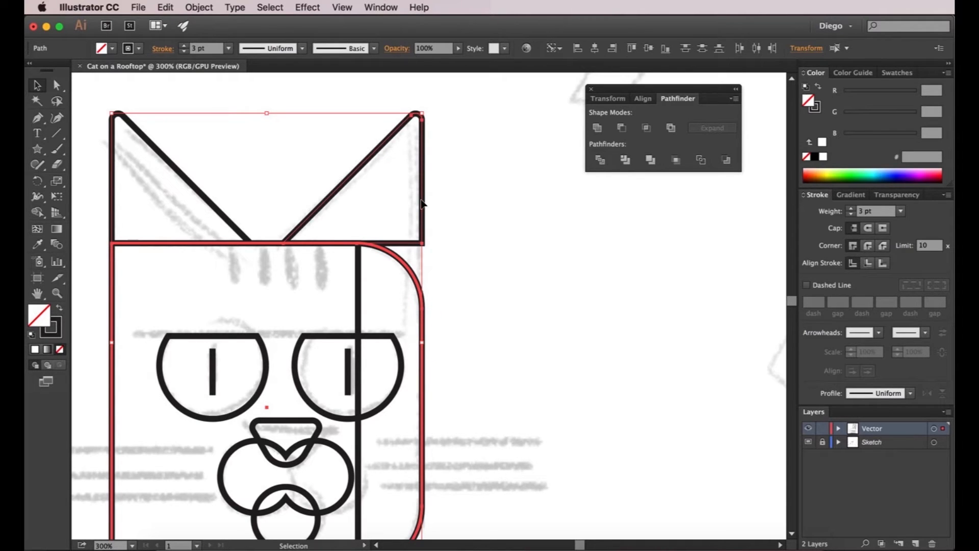
- Try the other horizontal and vertical alignments of the right ear against the head, and undo them
left_click(578, 53)
left_click(595, 49)
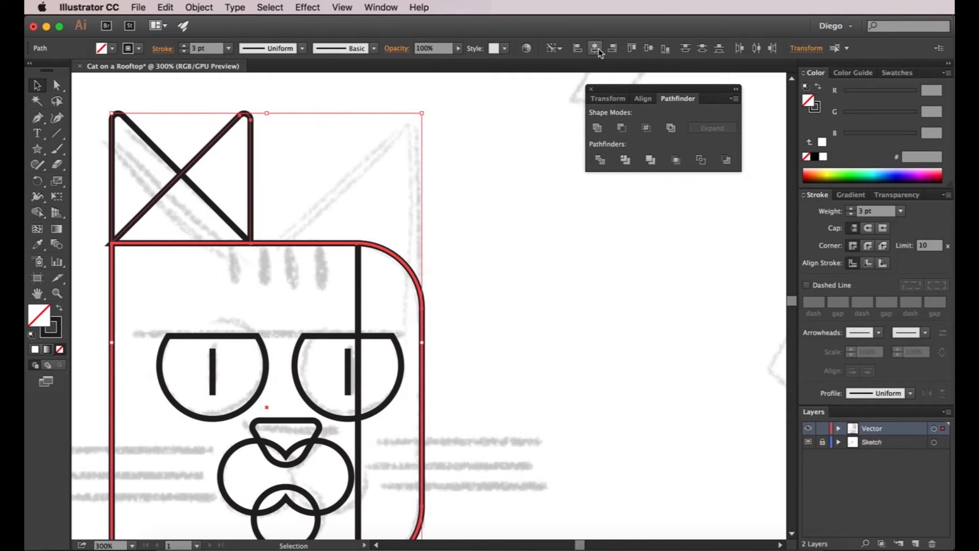
left_click(612, 49)
left_click(631, 49)
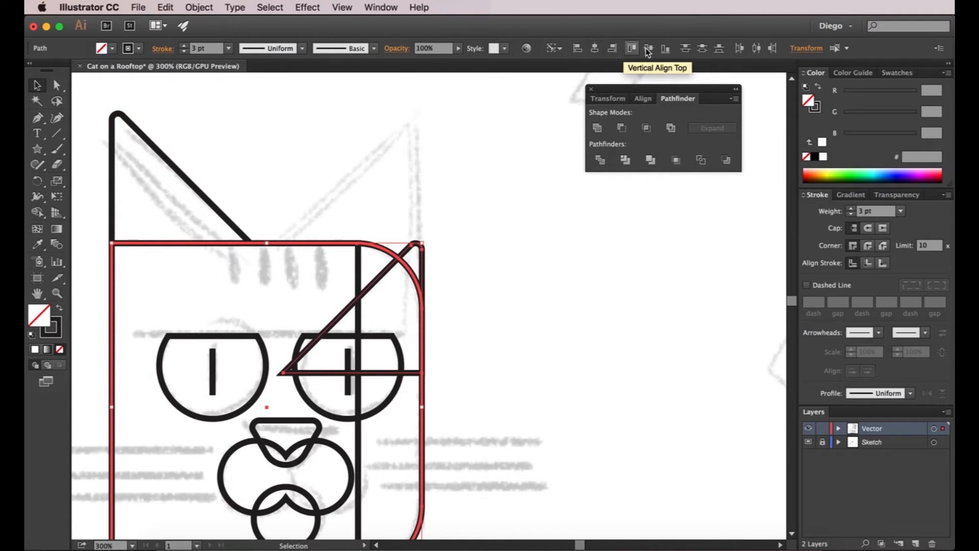
left_click(666, 48)
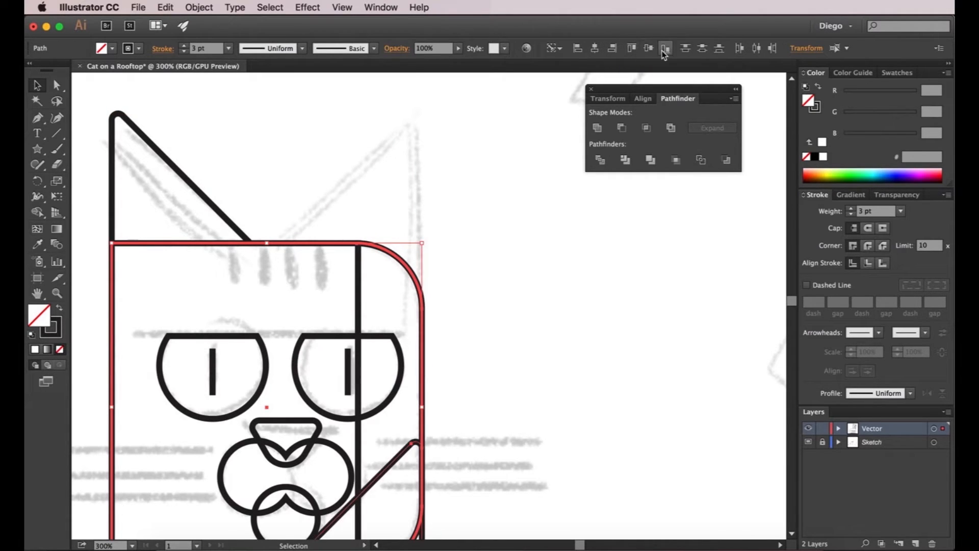
left_click(630, 48)
key("super+z")
key("super+z")
key("super+z")
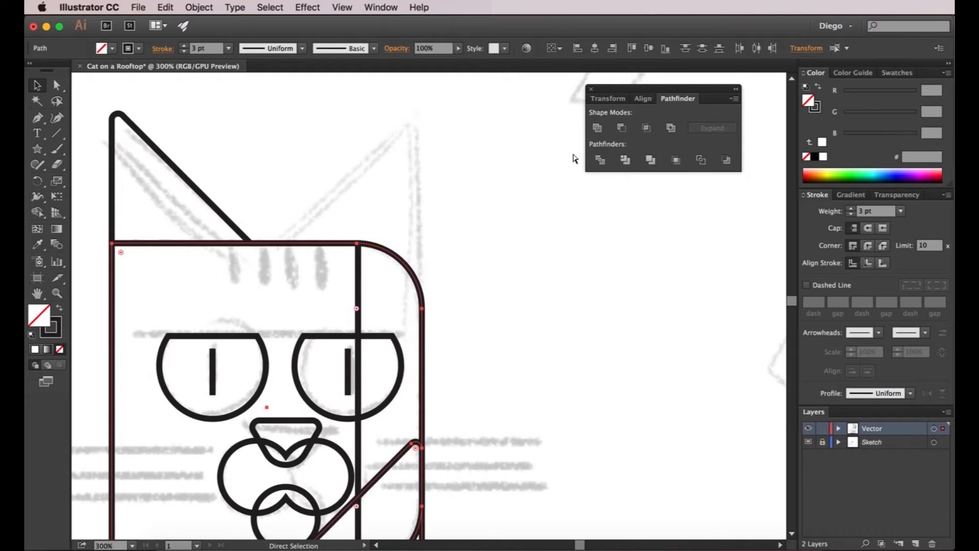
left_click(531, 200)
scroll(515, 205, "down", 2)
scroll(515, 204, "left", 1)
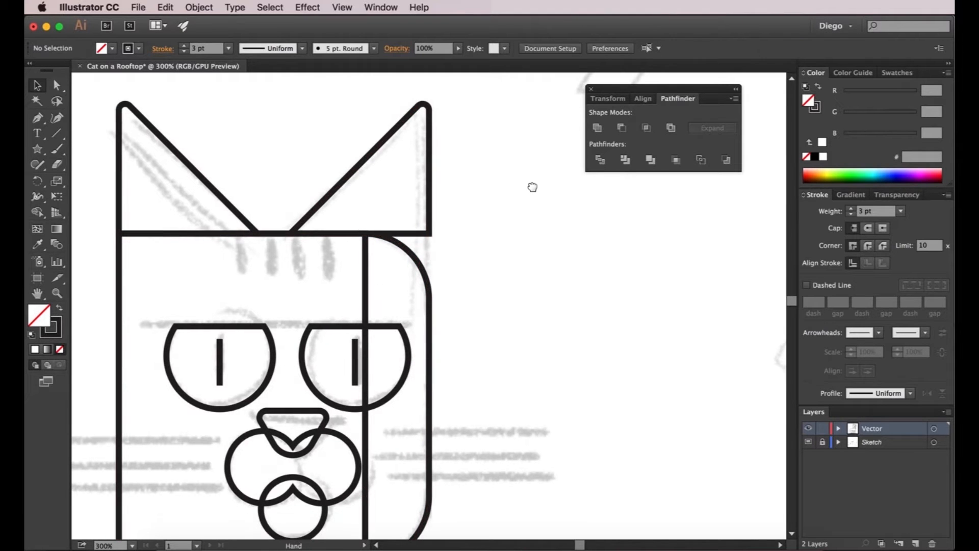
- Try to move the right ear's lower outer anchor point straight down about 34 px, and undo the move
key("a")
scroll(429, 233, "up", 2)
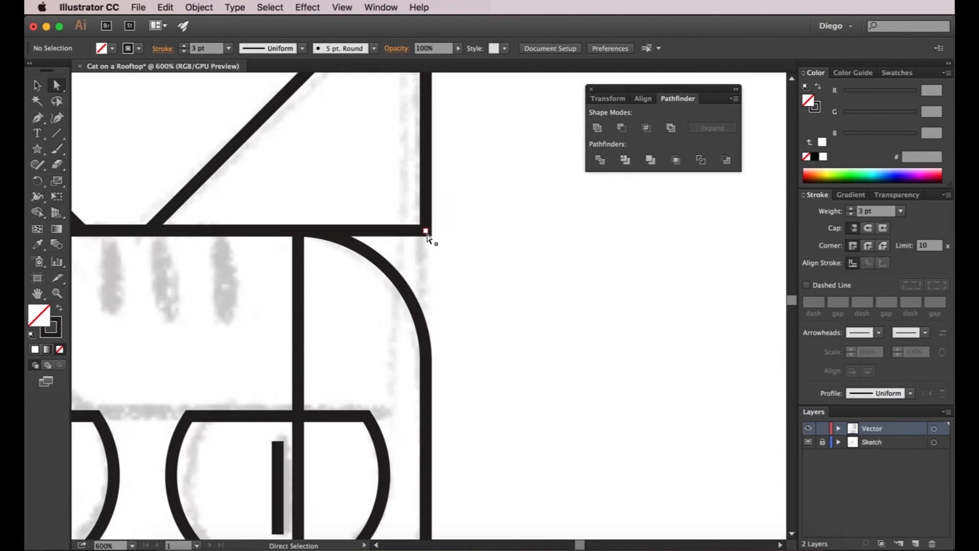
left_click(427, 232)
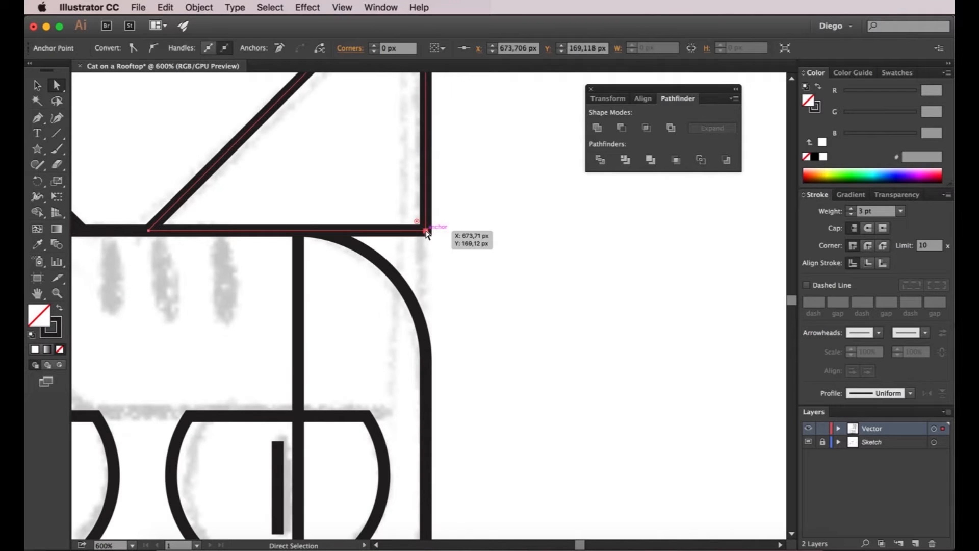
scroll(426, 231, "down", 2)
left_click_drag(427, 232, 428, 291)
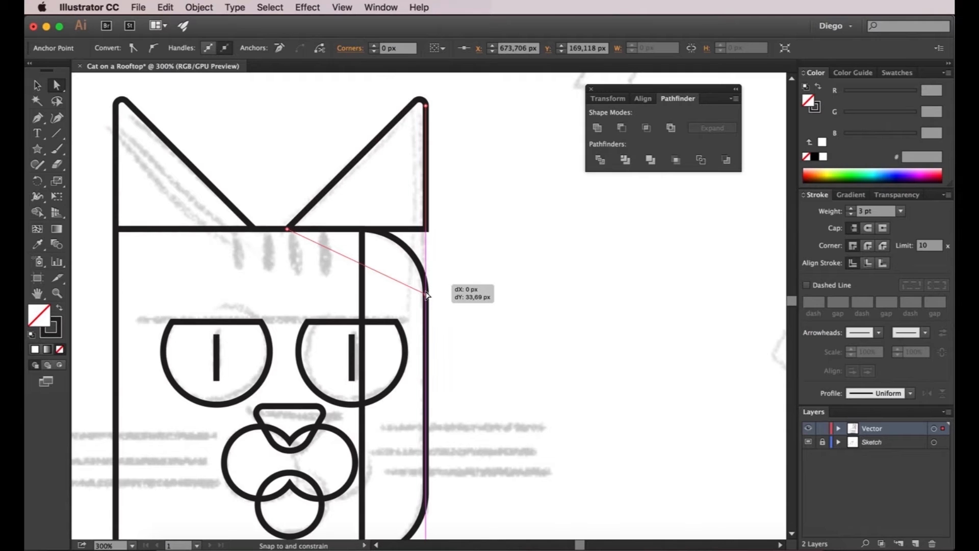
left_click_drag(427, 293, 427, 294)
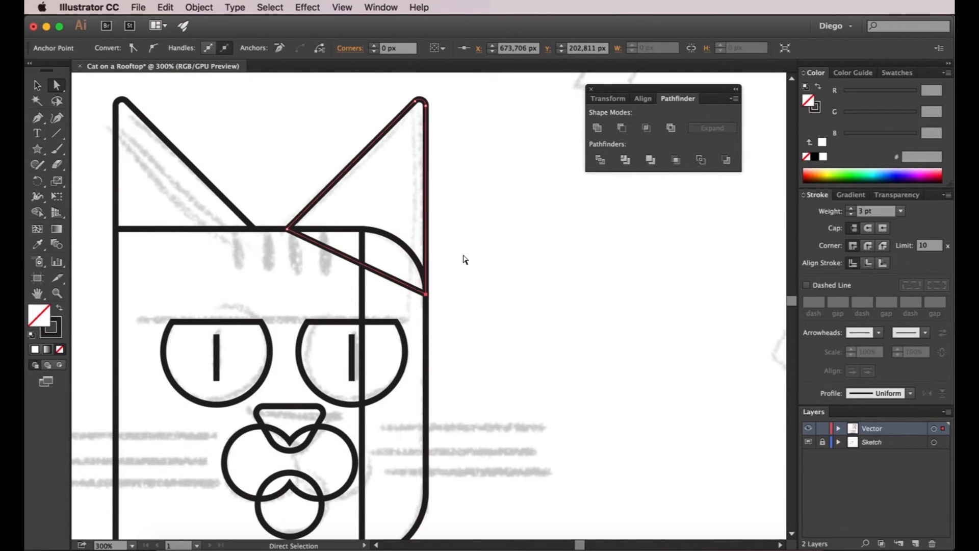
key("cmd+z")
- Move the right ear's lower outer anchor point straight down the head's side edge, past the rounded corner
scroll(414, 244, "up", 2)
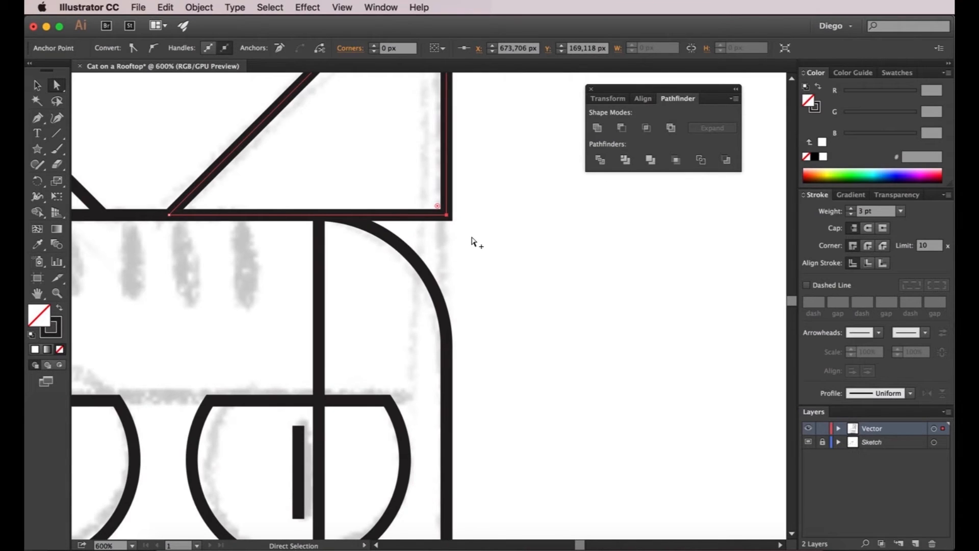
scroll(472, 240, "down", 2)
left_click_drag(457, 228, 458, 304)
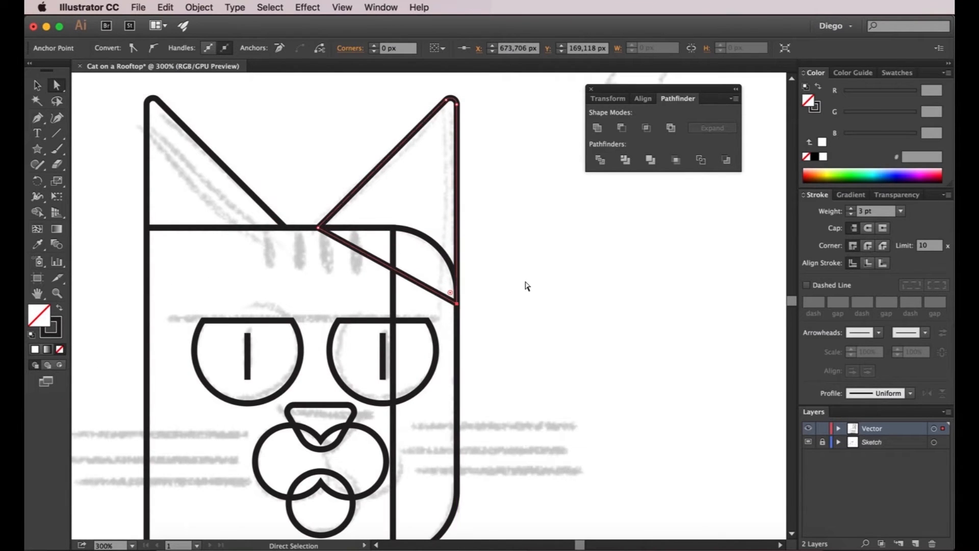
key("v")
left_click(524, 284)
left_click(457, 204)
left_click(506, 208)
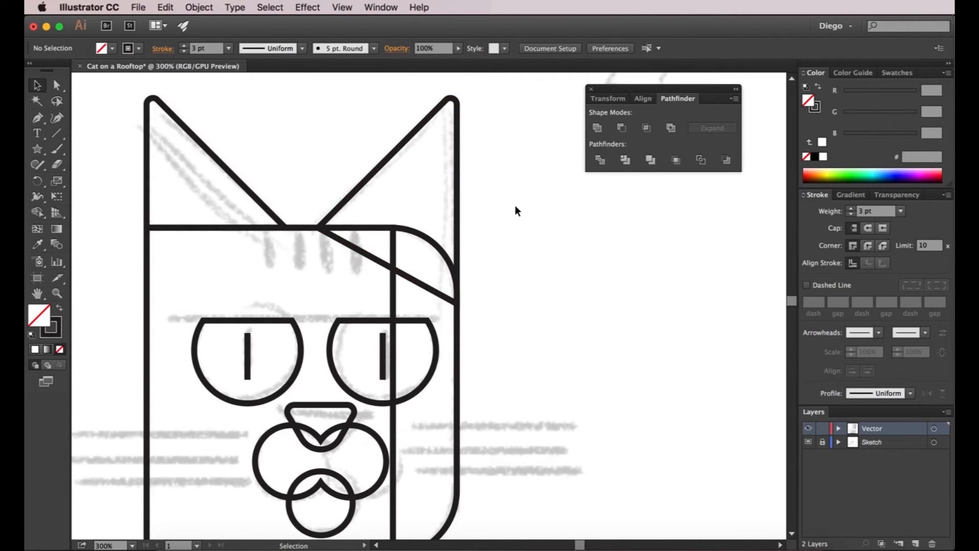
- Show the whole cat at 100%, close the Pathfinder controls and float the color swatches beside the artwork
key("super+1")
left_click_drag(525, 272, 515, 256)
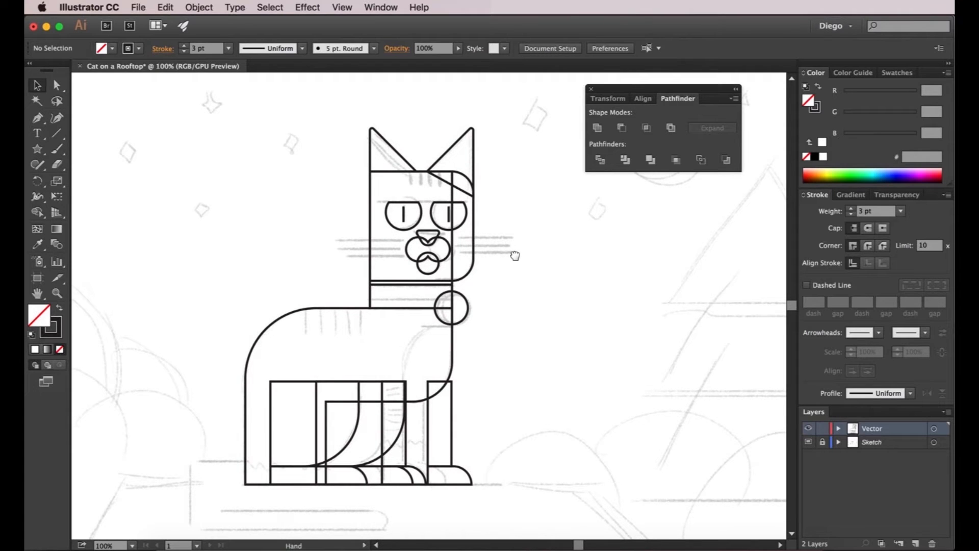
left_click_drag(515, 256, 507, 262)
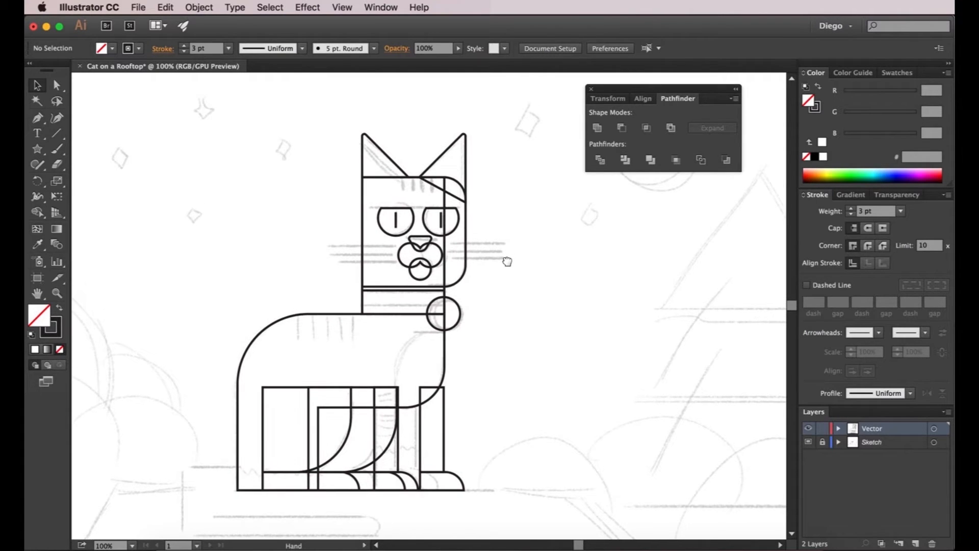
left_click(592, 89)
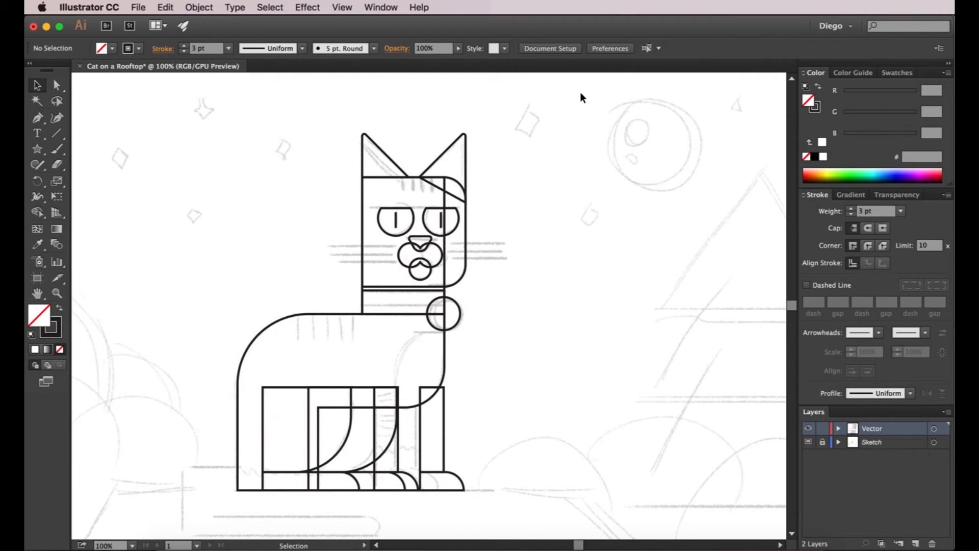
left_click(391, 7)
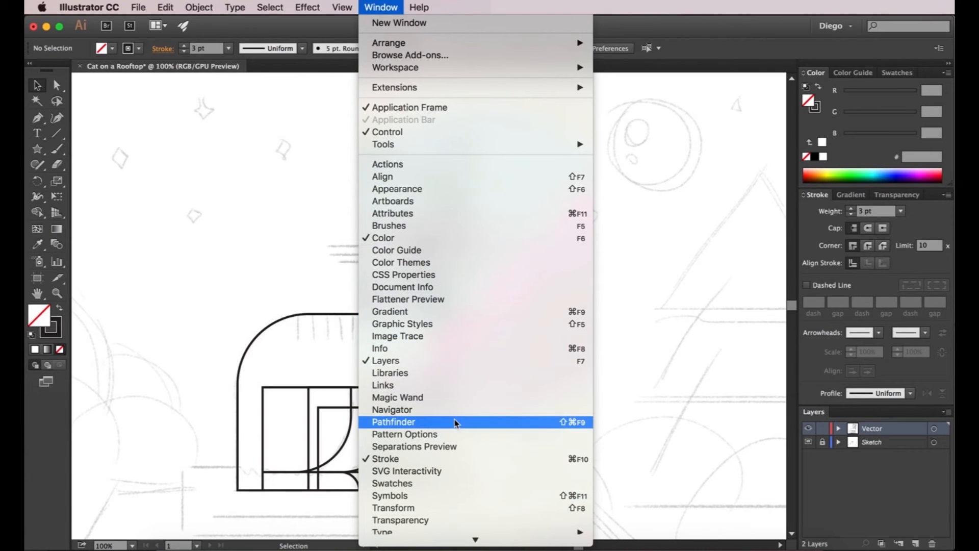
left_click(434, 484)
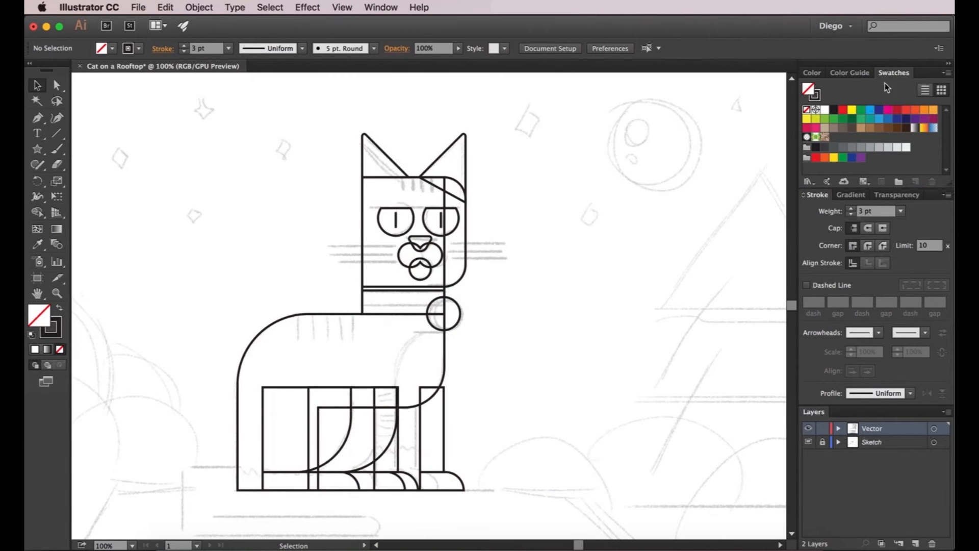
left_click_drag(894, 75, 745, 94)
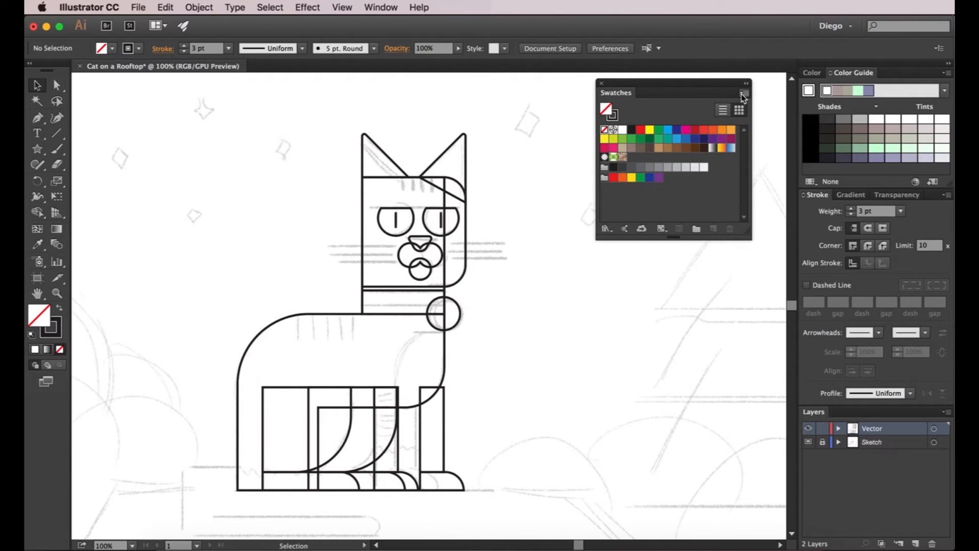
- Load the Material Palette swatch library and place it beside the cat, enlarged to show all its color rows
left_click(744, 94)
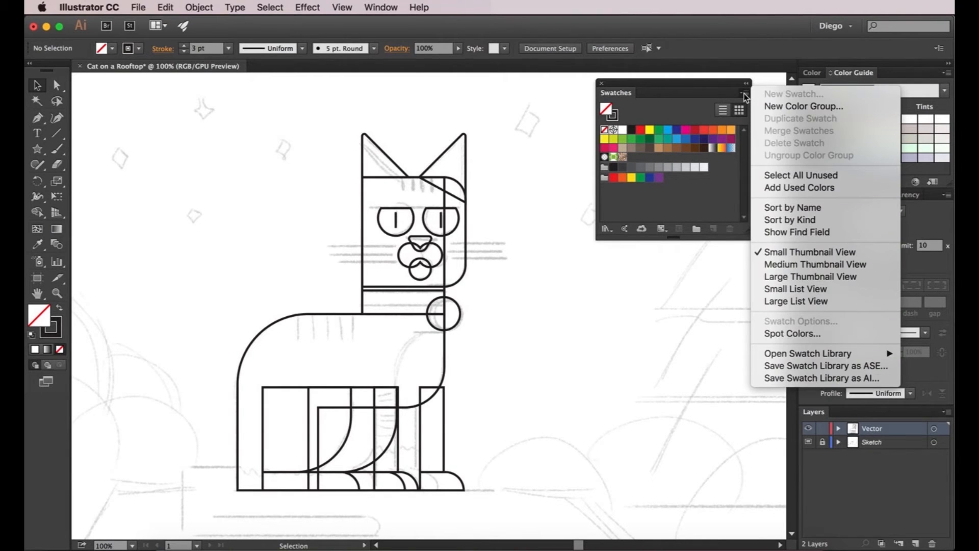
mouse_move(820, 355)
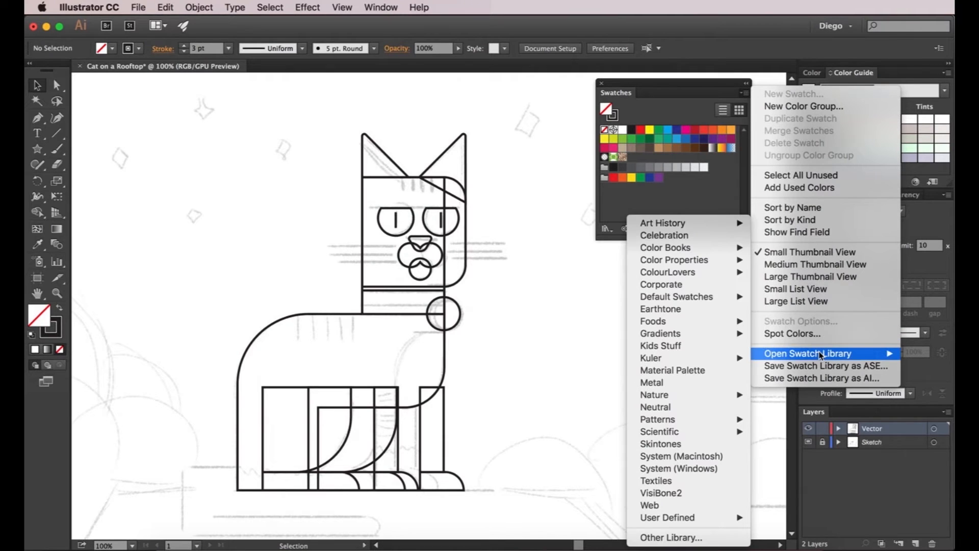
left_click(705, 378)
left_click_drag(499, 262, 646, 102)
left_click_drag(662, 189, 662, 373)
- Fill the cat's head rectangle with a light orange from the amber row of the Material Palette
scroll(541, 339, "left", 3)
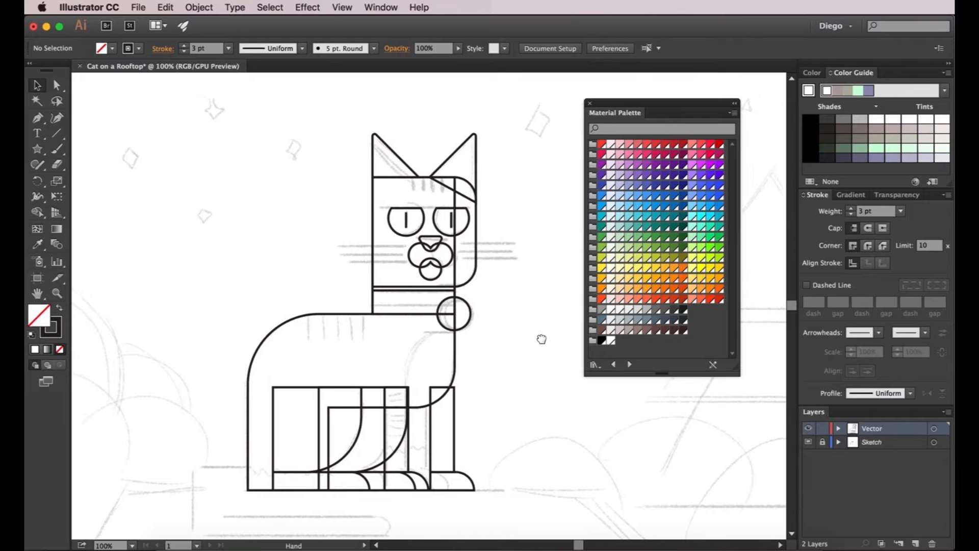
left_click_drag(528, 296, 550, 292)
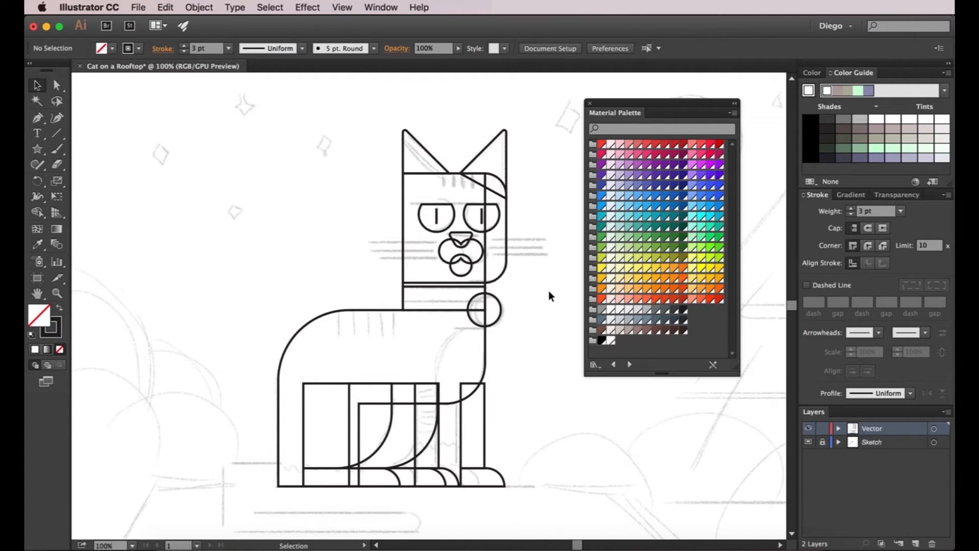
left_click_drag(544, 289, 538, 280)
left_click(498, 225)
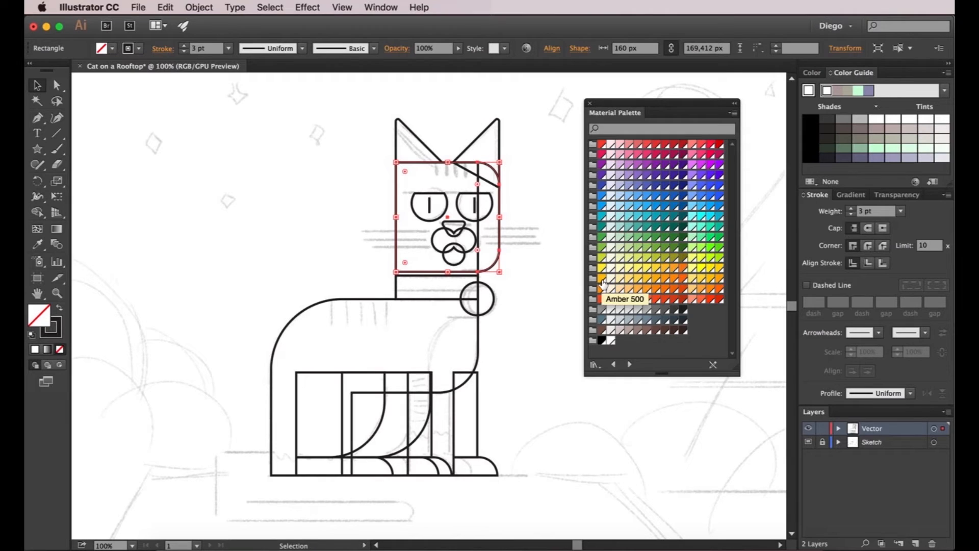
left_click(668, 282)
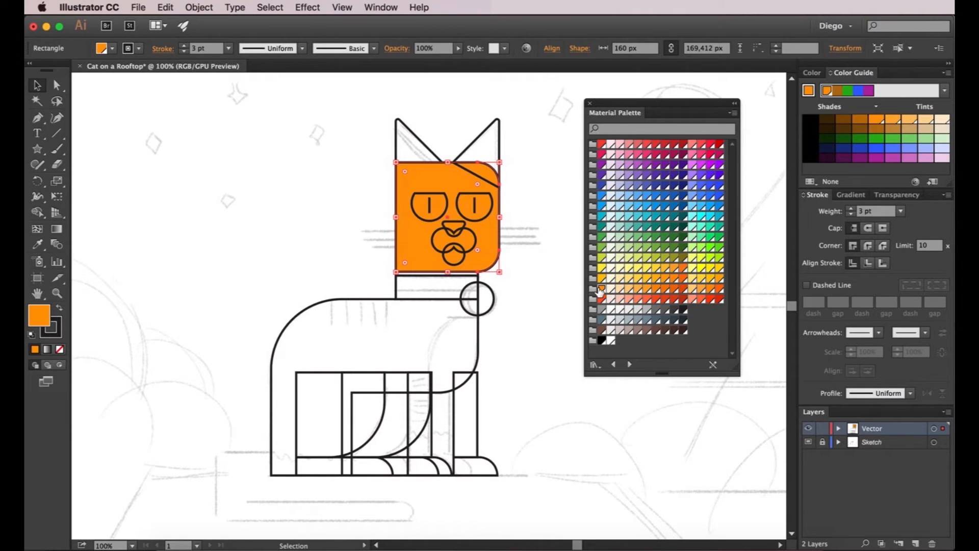
left_click(657, 278)
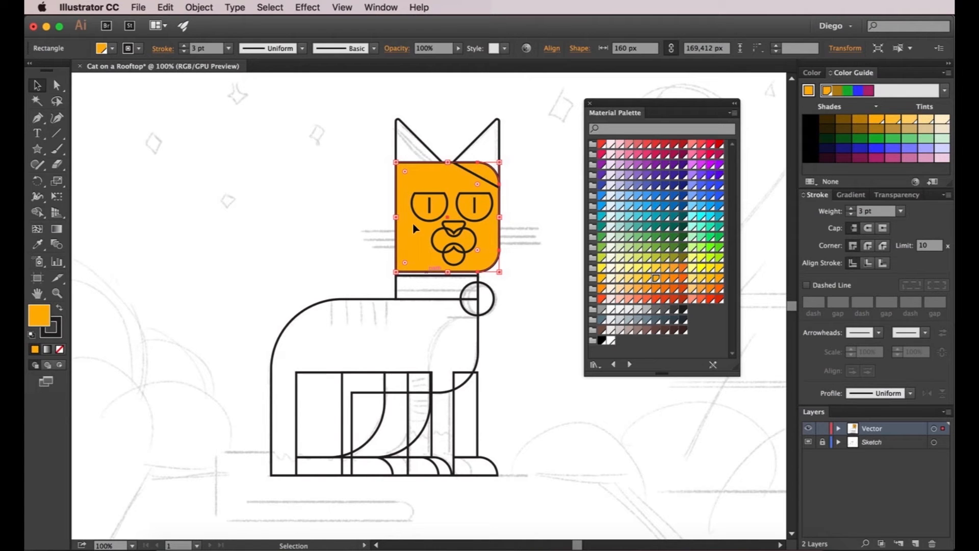
left_click(521, 248)
- Fill the left ear with the head's amber color and the right ear with a darker orange from the same row
left_click(419, 141)
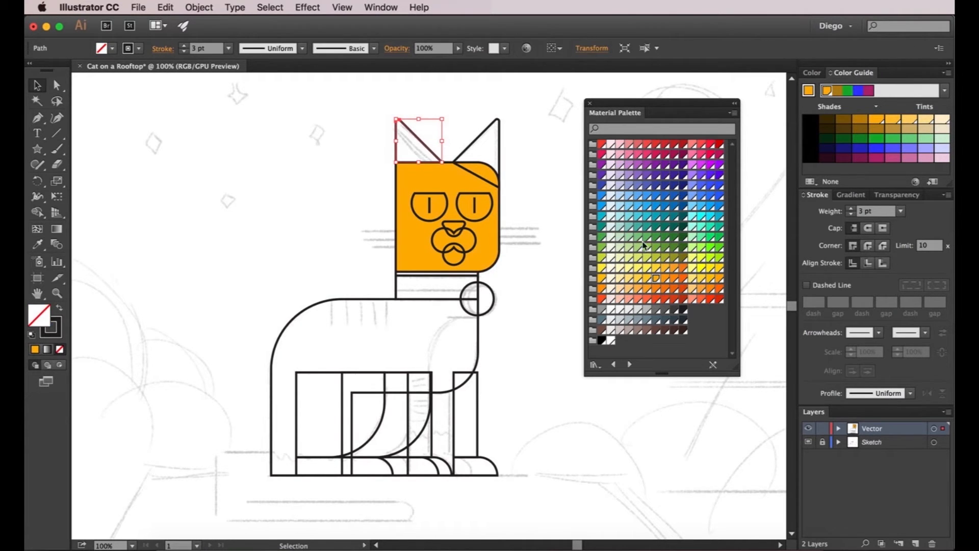
left_click(656, 279)
left_click(516, 166)
left_click(499, 163)
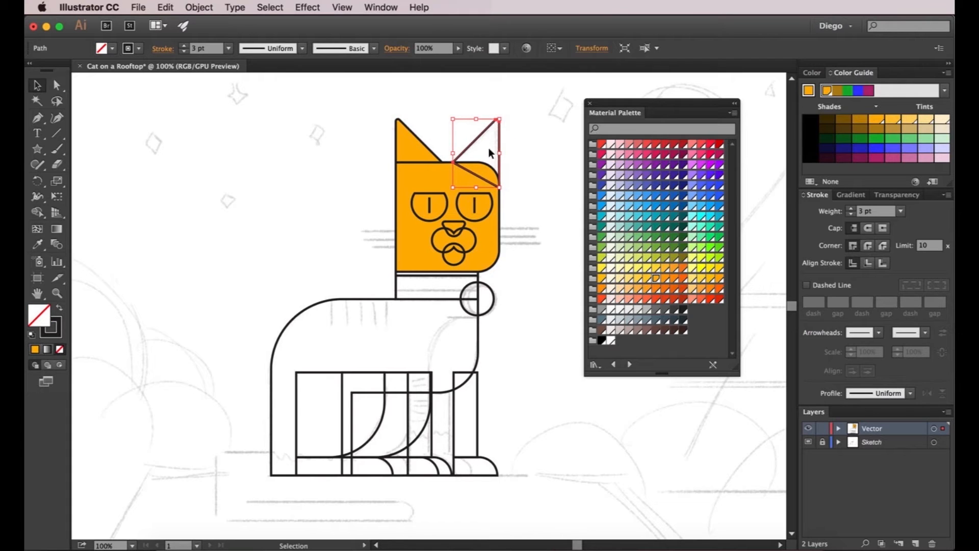
left_click(675, 279)
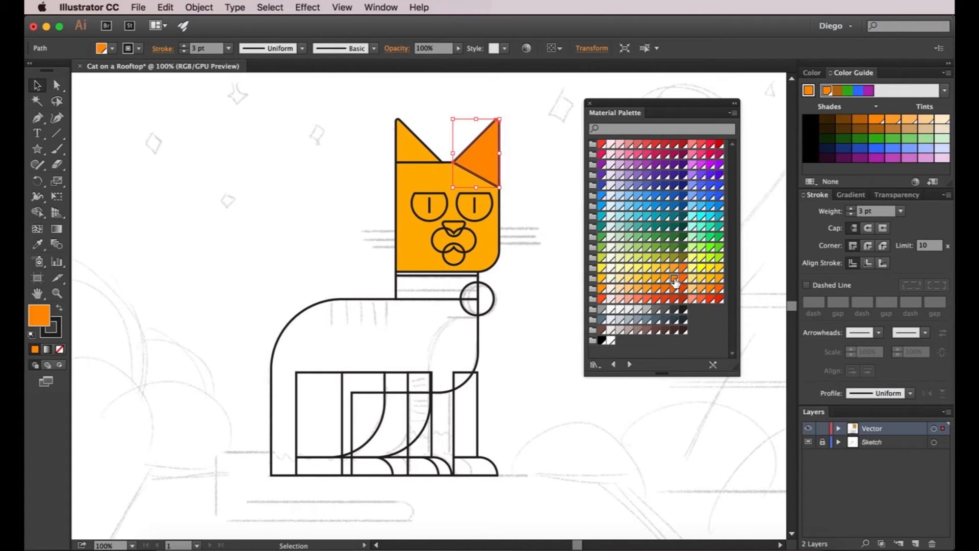
left_click(521, 213)
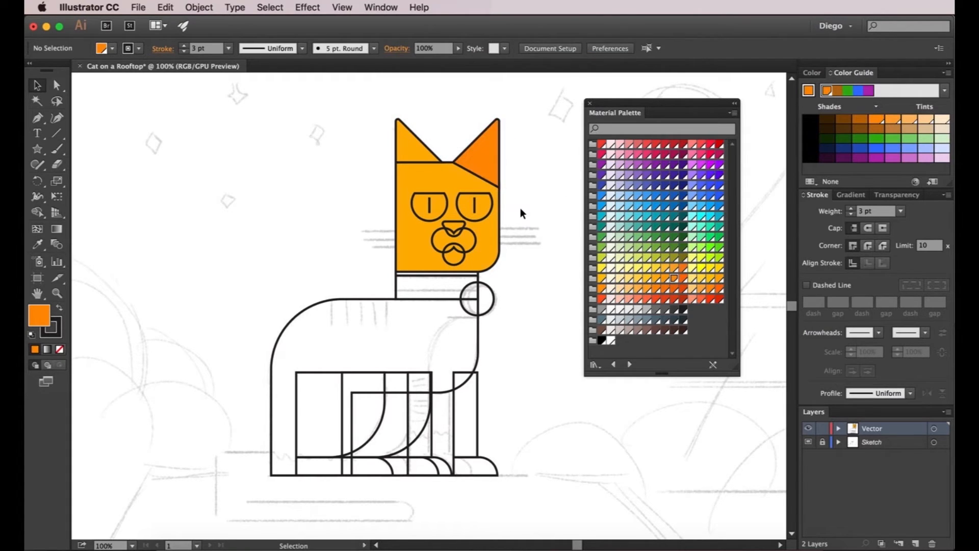
- Send the darker right ear to the back so it sits behind the head
left_click(470, 158)
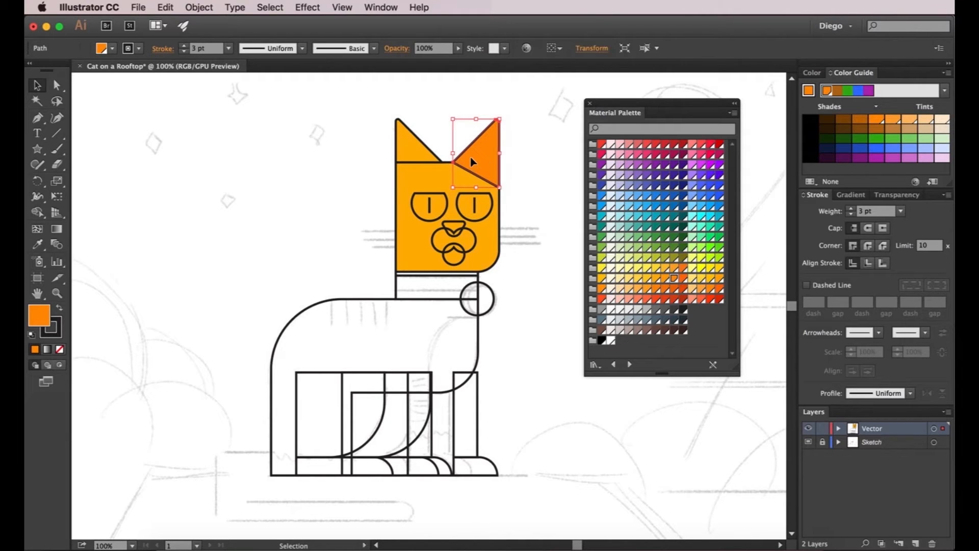
left_click(209, 7)
mouse_move(219, 35)
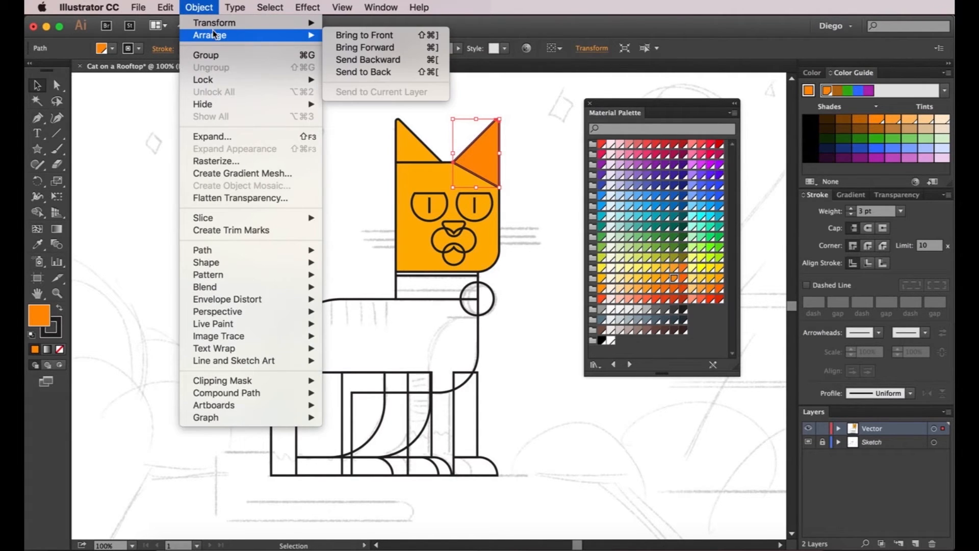
left_click(368, 72)
left_click(533, 227)
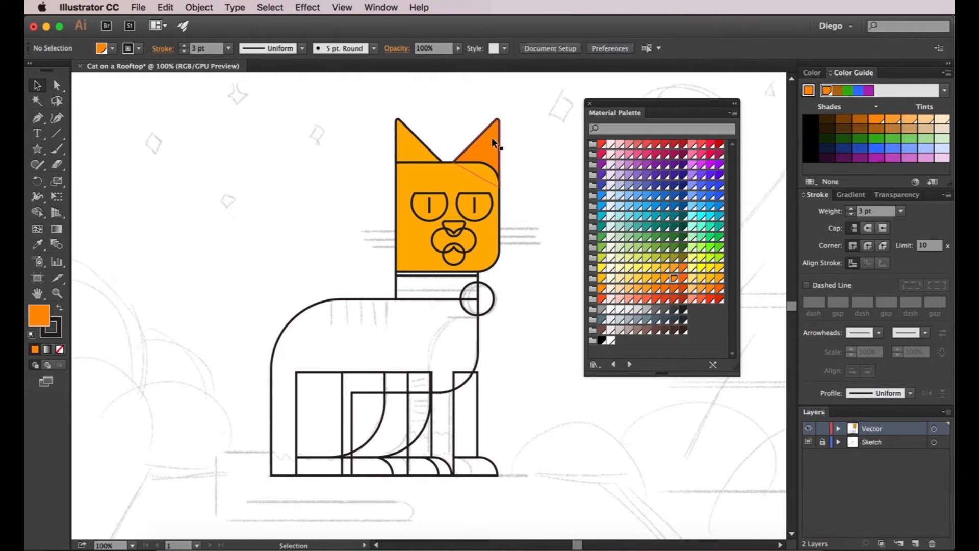
- Fill the cat's body with the head's amber color, sampled with the Eyedropper
scroll(536, 282, "right", 1)
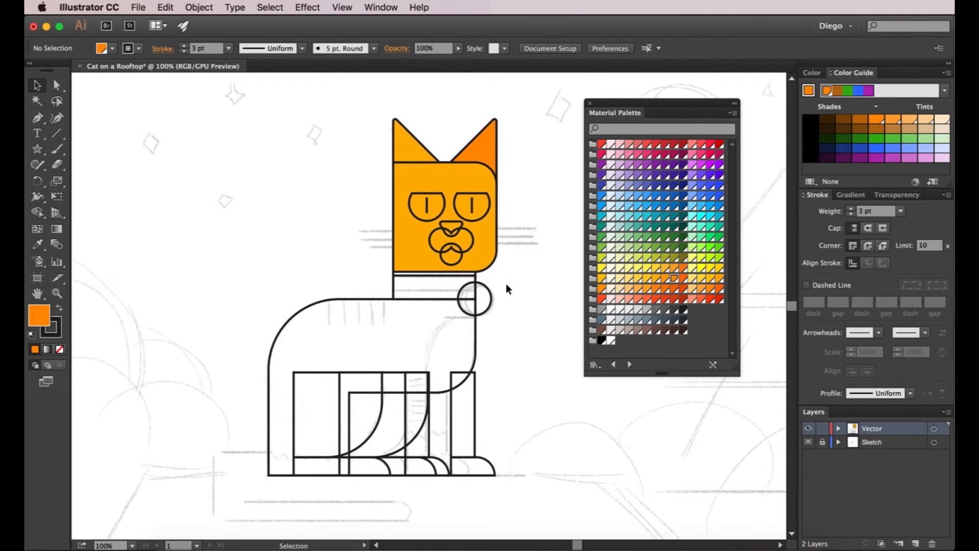
left_click(476, 316)
left_click(37, 245)
left_click(436, 172)
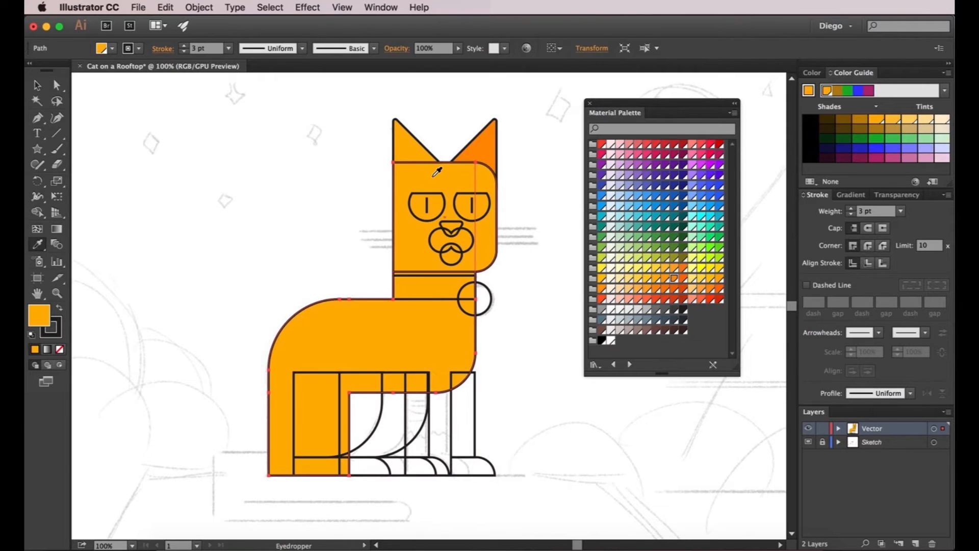
- Fill the cat's front and hind leg shapes with the same sampled amber
left_click(475, 418, "super")
scroll(439, 442, "up", 1)
key("comma")
left_click(424, 430)
key("comma")
left_click(332, 442)
key("comma")
left_click(374, 457)
left_click_drag(485, 357, 518, 348)
key("v")
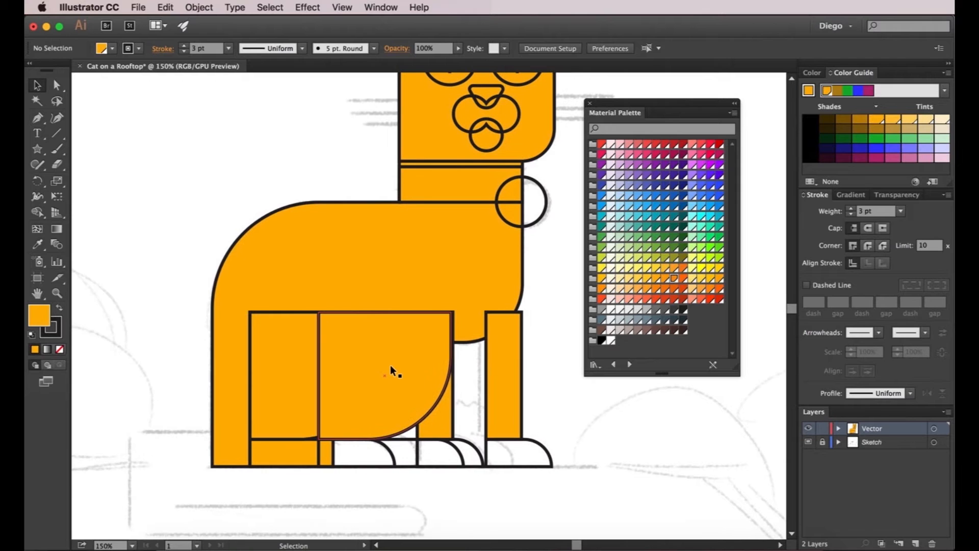
- Send the far hind leg to the back so it sits behind the body
left_click(389, 368)
left_click(199, 7)
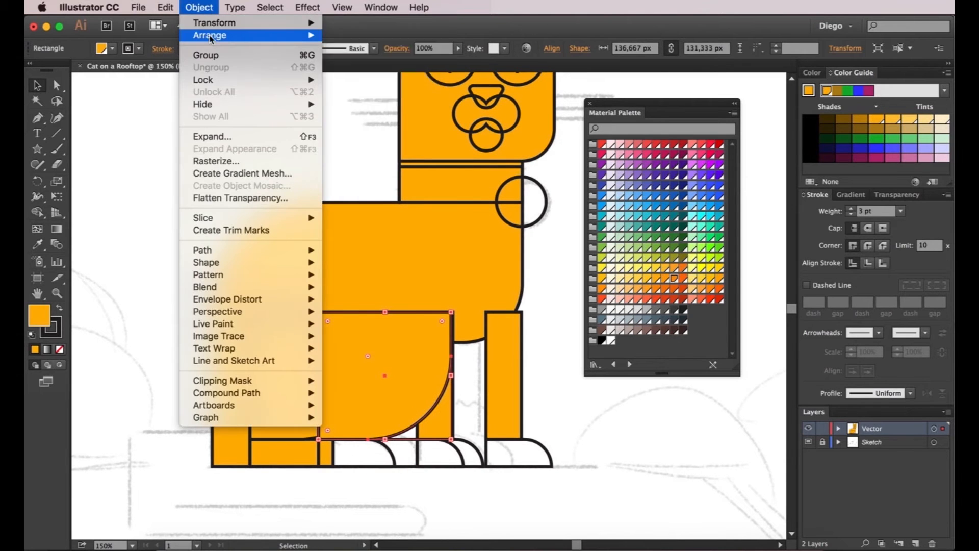
mouse_move(211, 37)
left_click(364, 72)
left_click(632, 427)
- Fill the far hind foot with white from the Material Palette and send it to the back
left_click(461, 456)
left_click(611, 340)
left_click(211, 7)
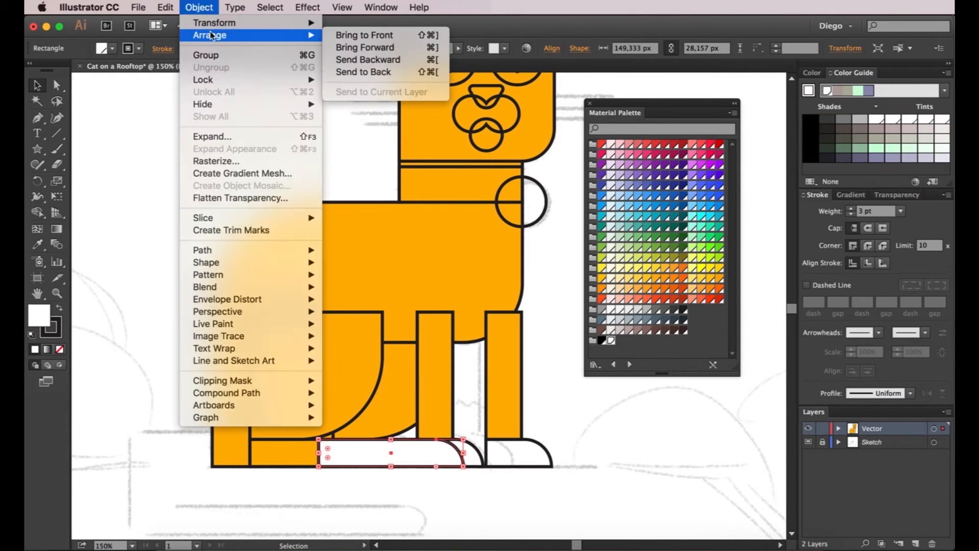
left_click(365, 72)
- Fill the near hind foot and the front feet with white
left_click(306, 490)
left_click(281, 440)
left_click(611, 340)
left_click(547, 449)
left_click(611, 341)
left_click(494, 476)
left_click(480, 457)
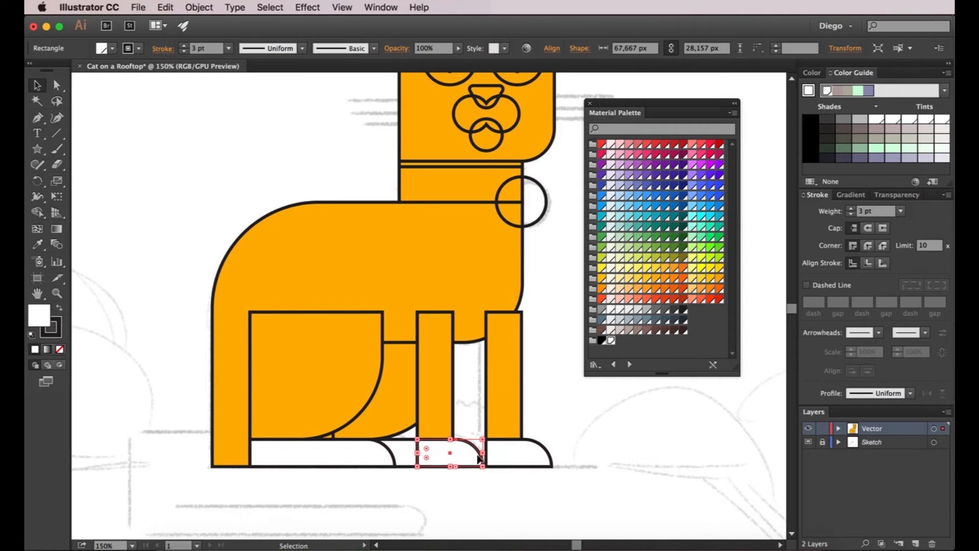
left_click(608, 445)
- Shift the far front leg and its foot left toward the near front leg, and send both to the back
left_click_drag(560, 447, 515, 373)
key("shift+Left")
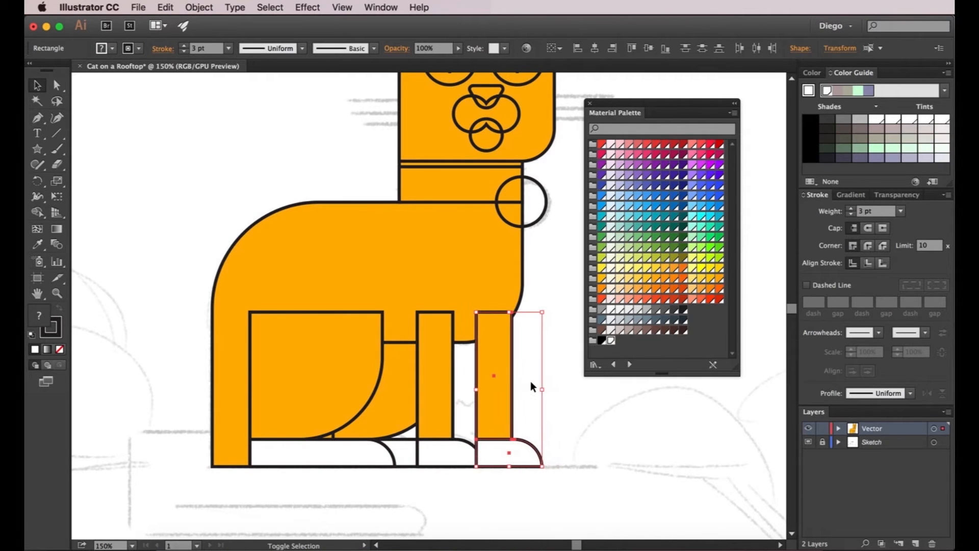
key("shift+Left")
key("shift+Left")
key("shift+Left")
left_click(199, 7)
mouse_move(211, 35)
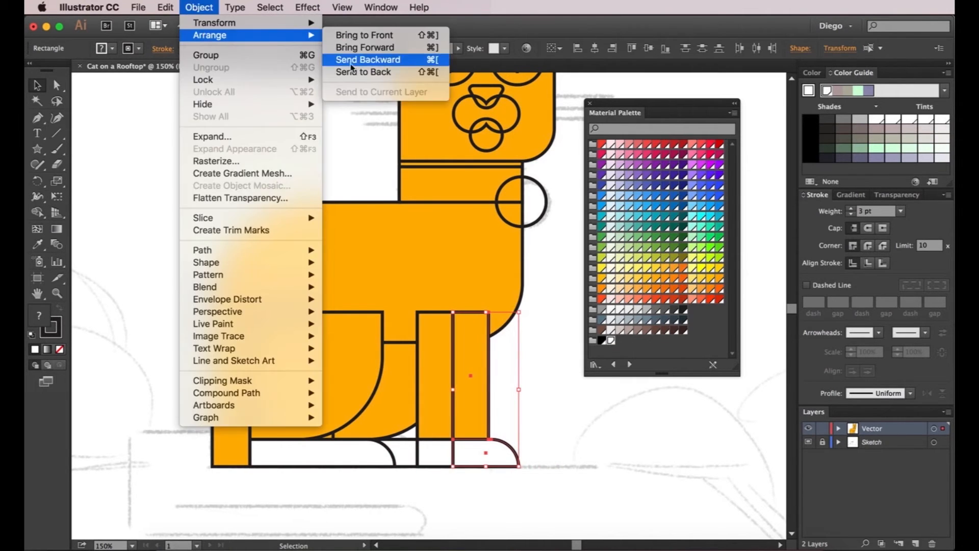
left_click(363, 72)
left_click(586, 400)
- Fill the round collar bell with white and bring it to the front
scroll(530, 316, "up", 2)
scroll(530, 316, "right", 2)
left_click(496, 268)
left_click(611, 340)
left_click(541, 283)
scroll(510, 281, "up", 1)
left_click(497, 272)
left_click(199, 7)
mouse_move(211, 35)
left_click(363, 35)
- Fill the collar with a medium blue from the Material Palette
left_click(402, 271)
left_click(648, 196)
left_click(648, 196)
- Fill the cat's muzzle shape with white
scroll(459, 286, "up", 2)
scroll(459, 285, "right", 1)
left_click(440, 289)
left_click(610, 339)
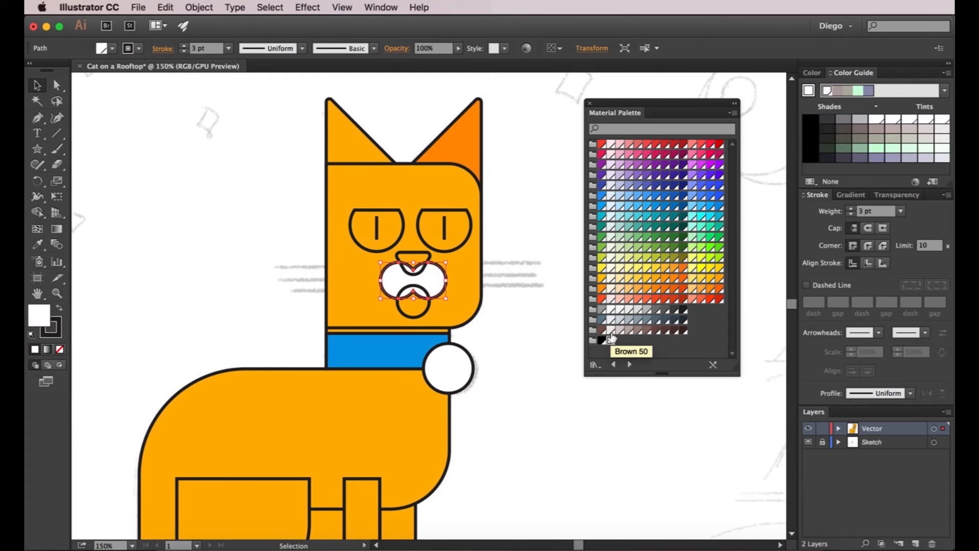
- Fill the chin circle with a light grey and send it backward behind the muzzle
left_click(413, 303)
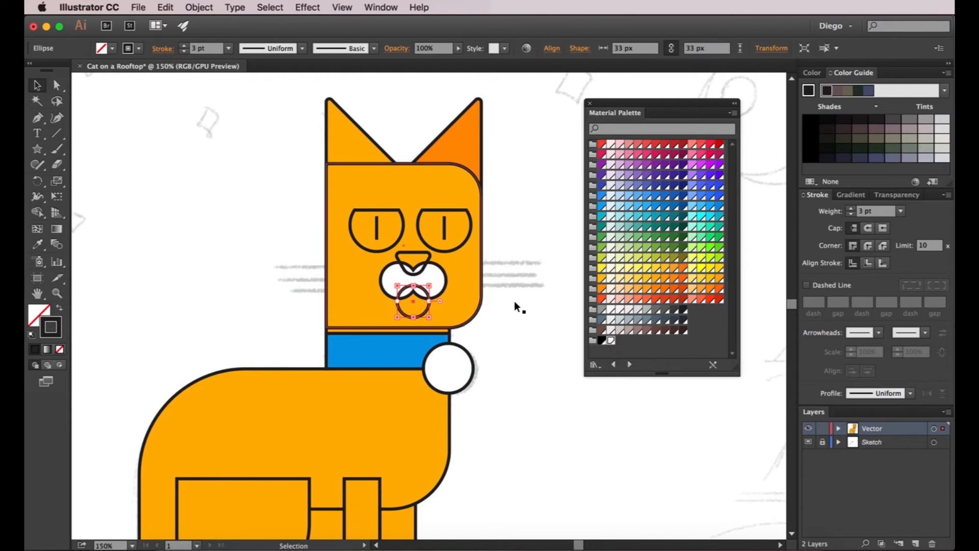
left_click(629, 310)
left_click(199, 7)
mouse_move(211, 34)
left_click(349, 59)
left_click(517, 270)
- Fill the nose with a medium pink and both eyes with a medium green from the green row
left_click(427, 260)
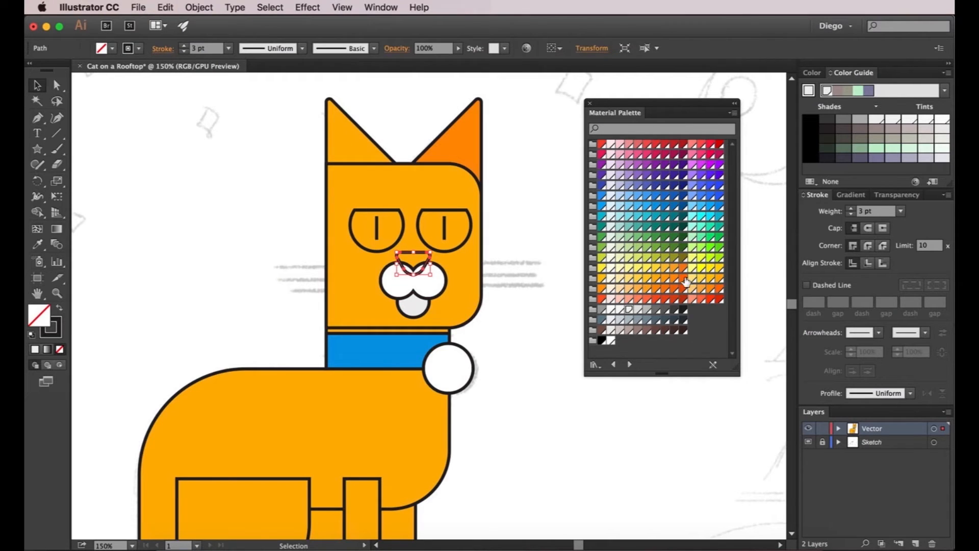
left_click(636, 155)
left_click(455, 246)
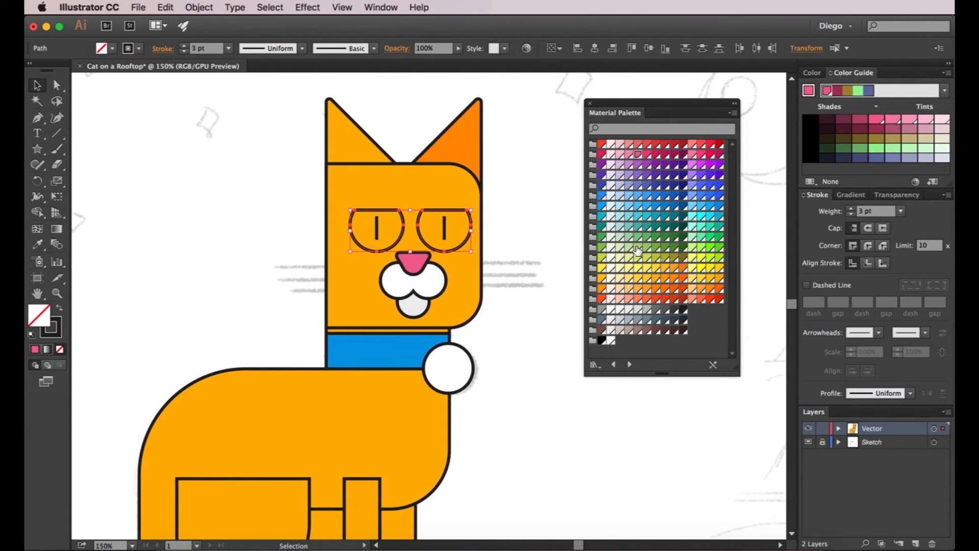
left_click(639, 249)
left_click(647, 237)
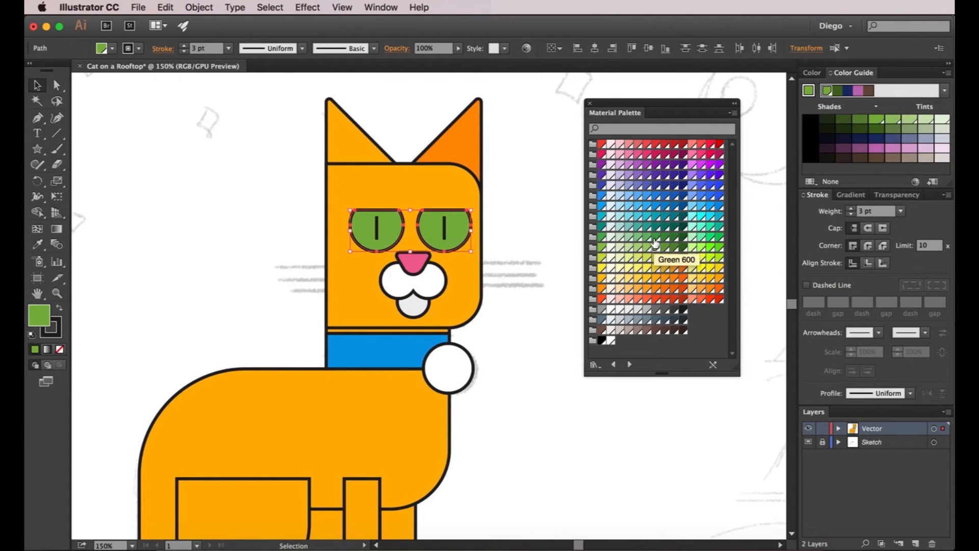
left_click(535, 243)
- Fill the collar bell with bright yellow from the Material Palette
key("space")
left_click_drag(534, 244, 533, 188)
left_click(450, 313)
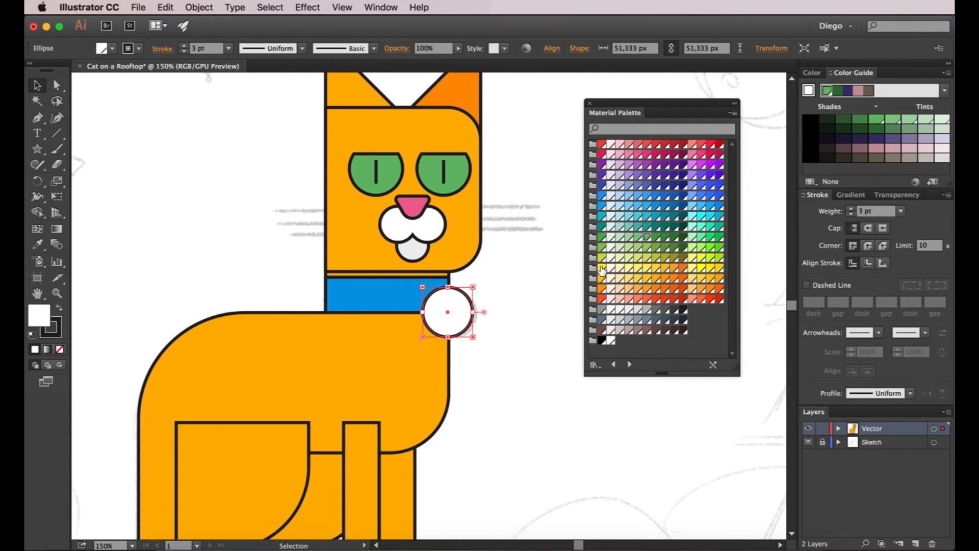
left_click(602, 268)
left_click(486, 260)
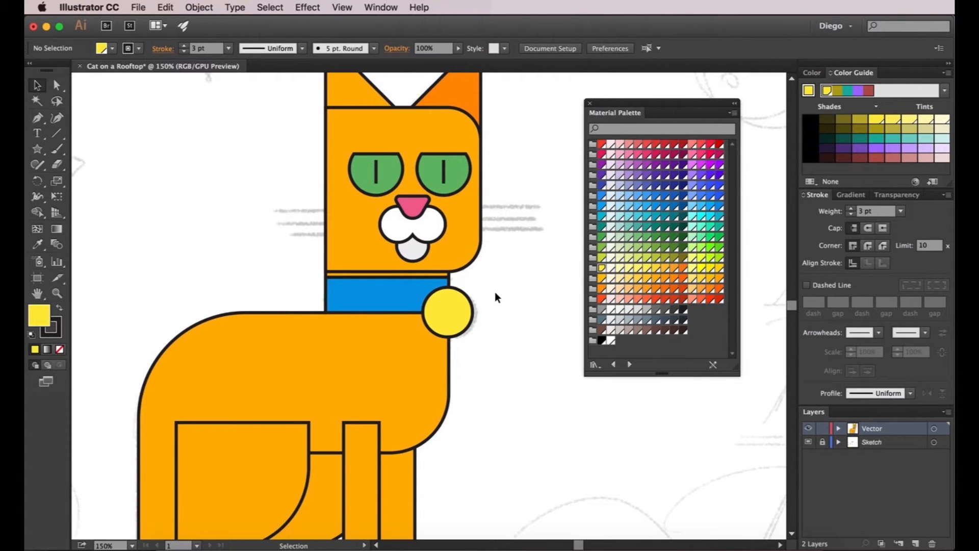
- Review the colored cat as a whole and the sketched tail beneath it
key("space")
left_click_drag(493, 300, 520, 242)
key("super+minus")
key("space")
left_click_drag(524, 330, 519, 333)
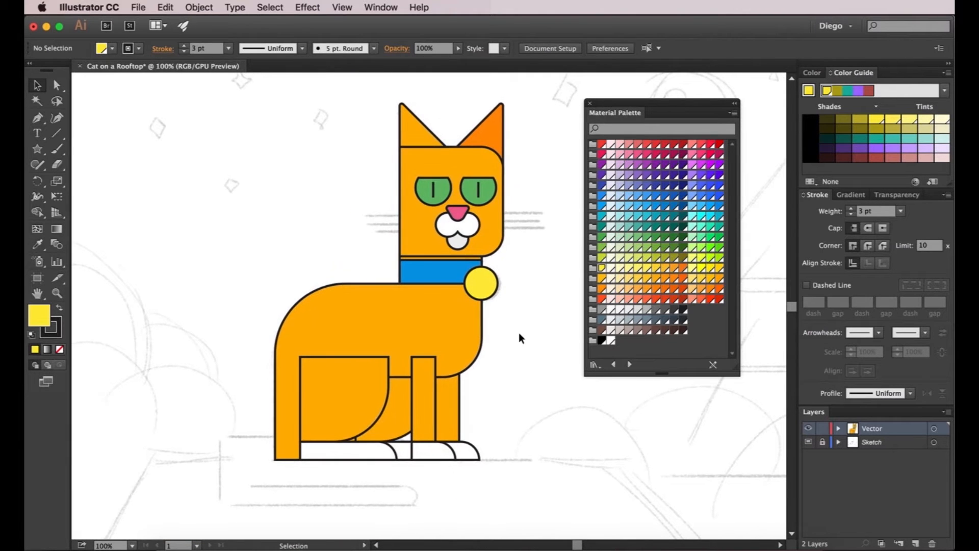
key("space")
left_click_drag(490, 332, 503, 282)
key("space")
left_click_drag(284, 410, 298, 407)
- Draw an amber rectangle about 119 by 37 px from the body's lower-left corner as the tail's upper segment
left_click_drag(38, 148, 70, 146)
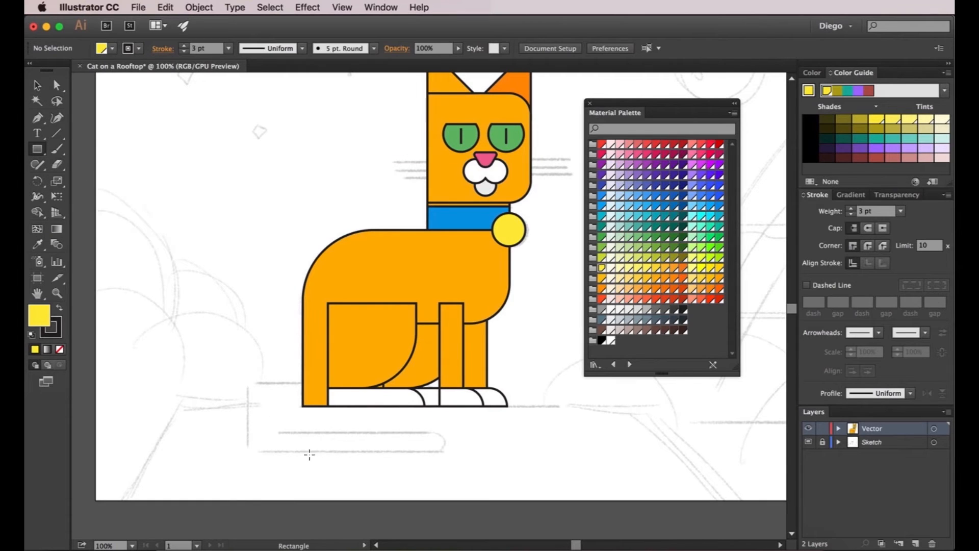
left_click(39, 246)
left_click(350, 322)
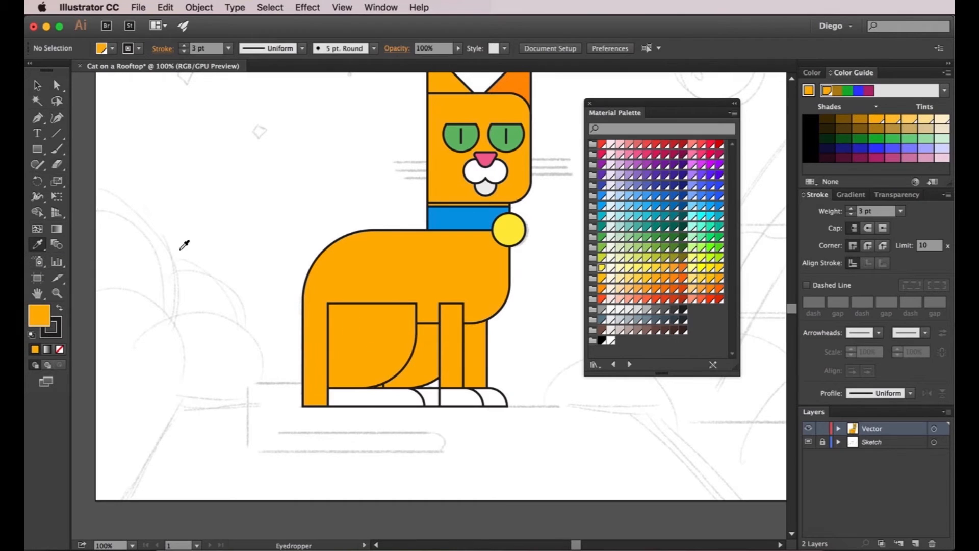
left_click(39, 150)
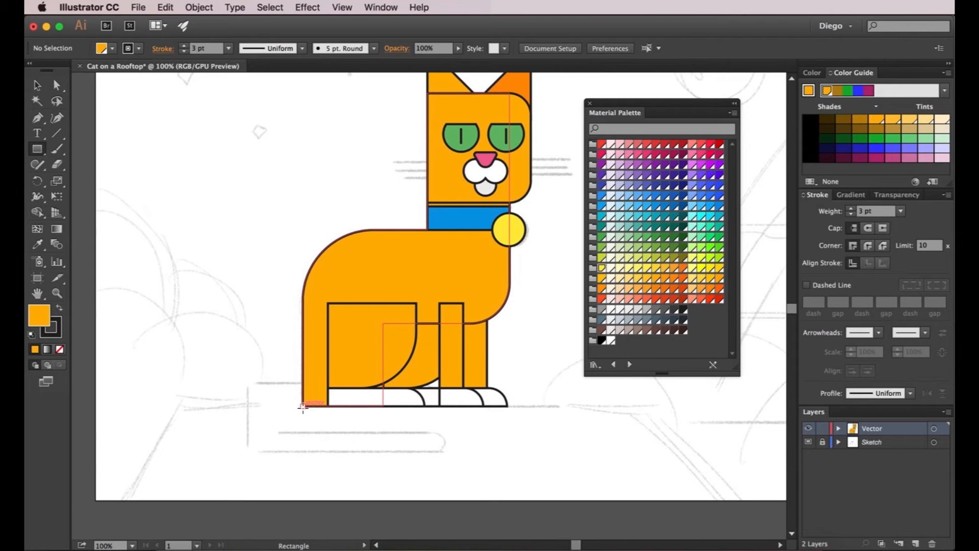
left_click_drag(302, 407, 226, 383)
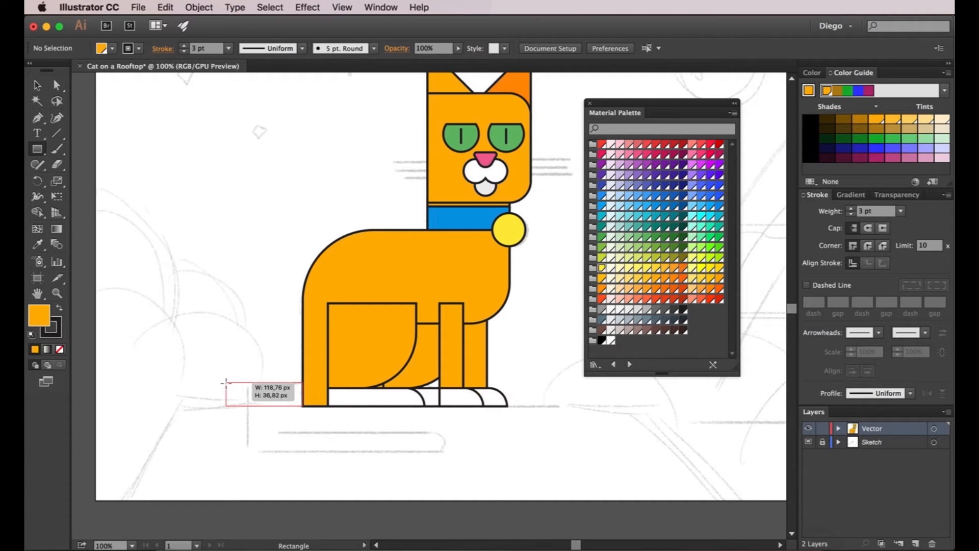
left_click_drag(226, 383, 226, 382)
- Duplicate the tail's upper rectangle directly below it, over the sketched lower part of the tail
key("a")
left_click(286, 432)
key("space")
left_click_drag(287, 432, 284, 375)
left_click(302, 395, "super")
key("space")
left_click(280, 310)
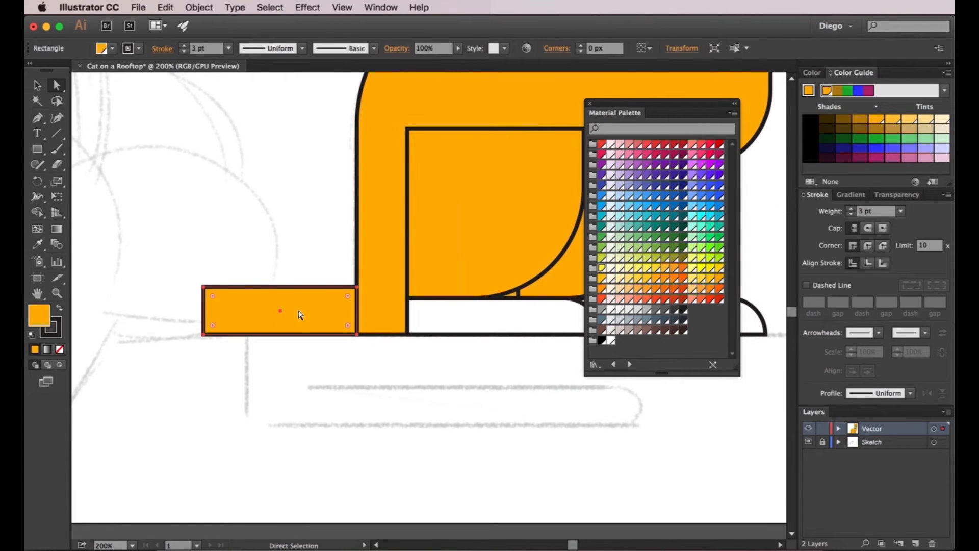
left_click(36, 85)
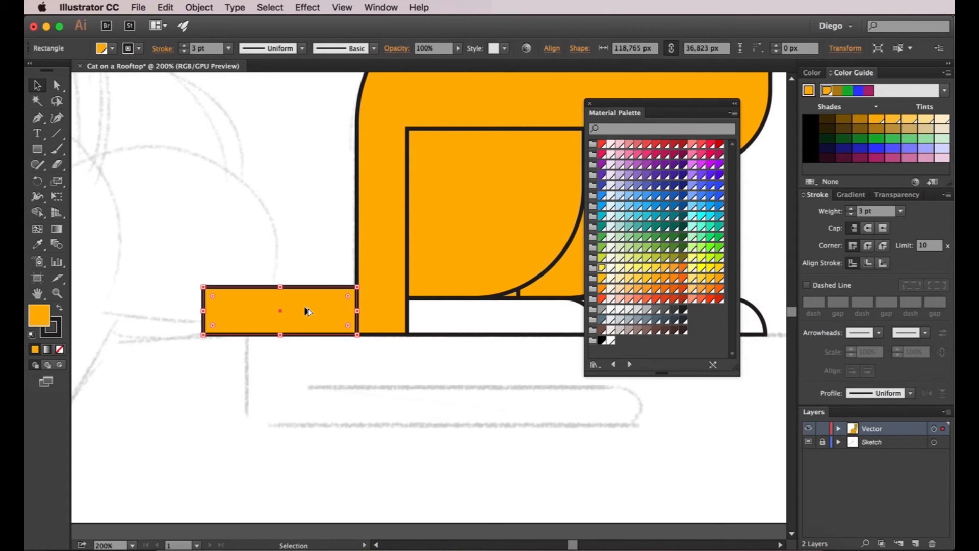
left_click_drag(307, 312, 293, 406)
- Stretch the lower tail rectangle to the right until it is about 342 px wide
left_click_drag(423, 421, 332, 426)
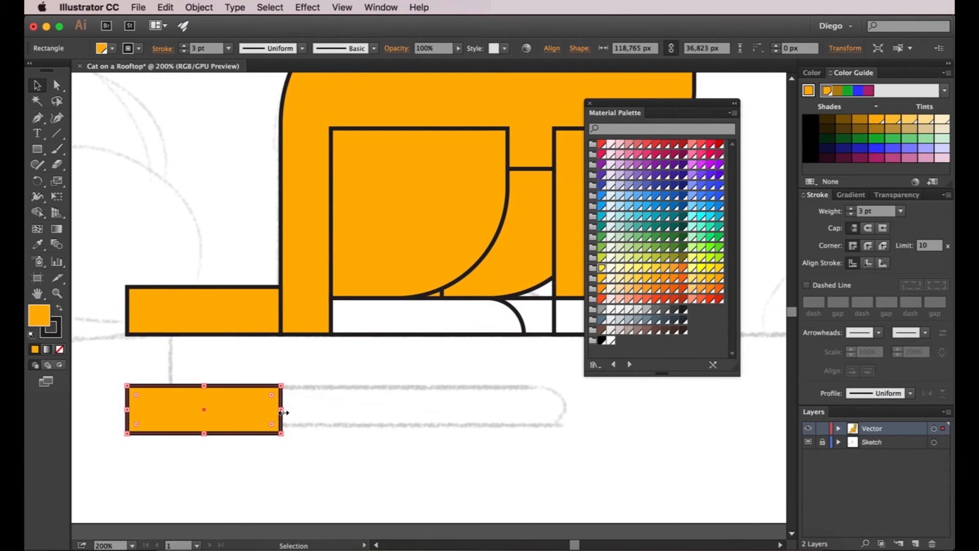
left_click_drag(284, 412, 571, 413)
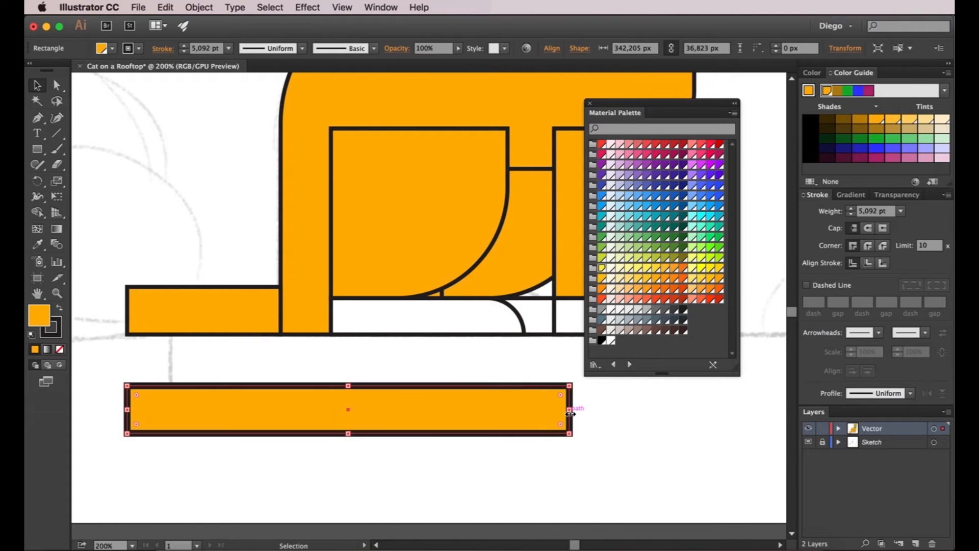
left_click(598, 422)
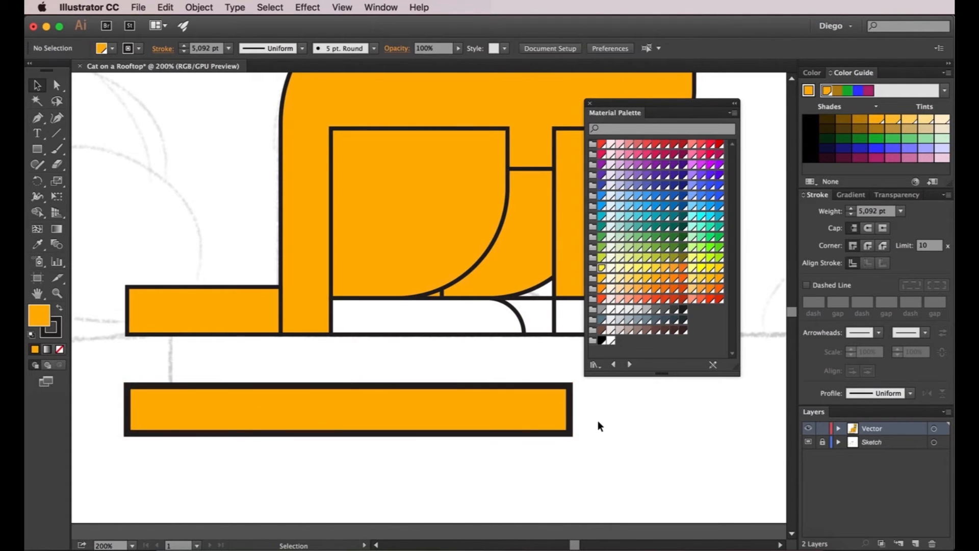
- Round both right corners of the lower tail rectangle fully into a semicircular tip
left_click(57, 86)
left_click_drag(597, 462, 438, 484)
left_click(378, 489)
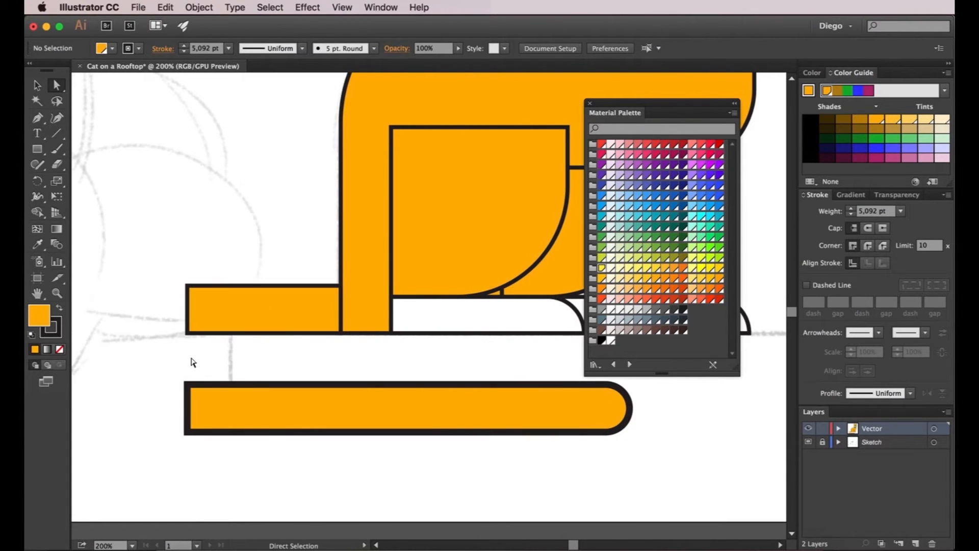
- Draw a narrow vertical rectangle joining the left ends of the upper and lower tail segments
key("m")
mouse_move(186, 285)
left_mouse_down()
mouse_move(200, 303)
mouse_move(226, 430)
mouse_move(248, 430)
mouse_move(238, 431)
left_mouse_up()
key("a")
left_click(260, 371)
- Show the Pathfinder operations and place them in the empty area behind the cat's back
scroll(260, 371, "down", 2)
scroll(293, 397, "down", 2)
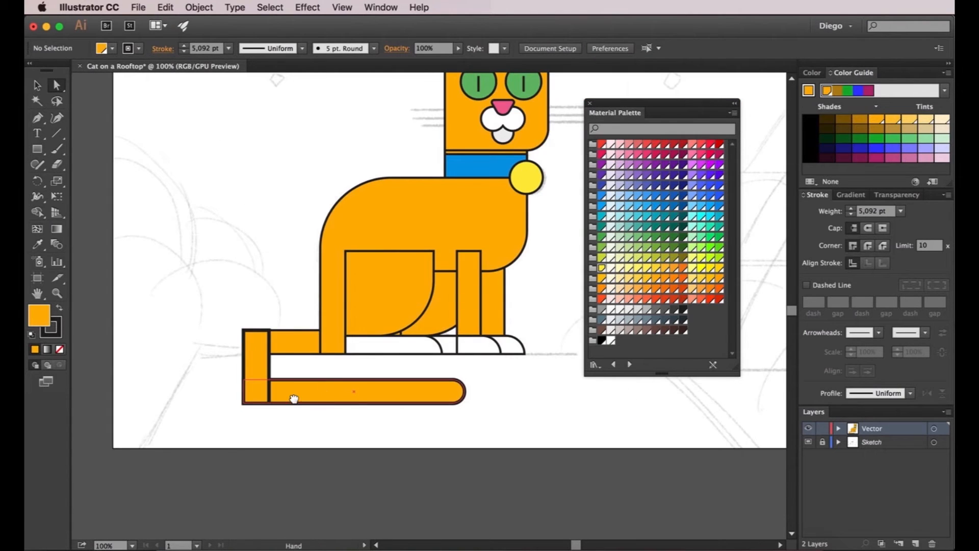
scroll(275, 362, "up", 1)
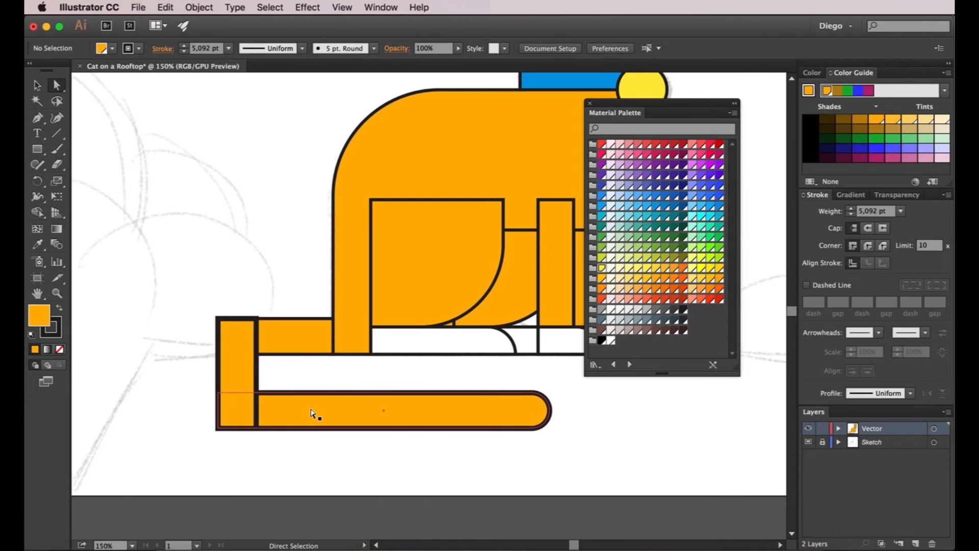
left_click(381, 7)
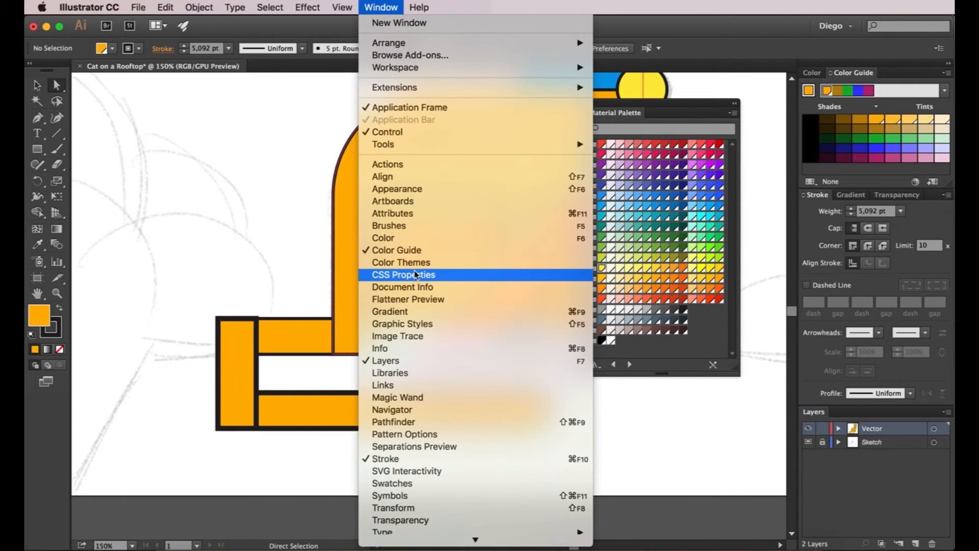
left_click(416, 422)
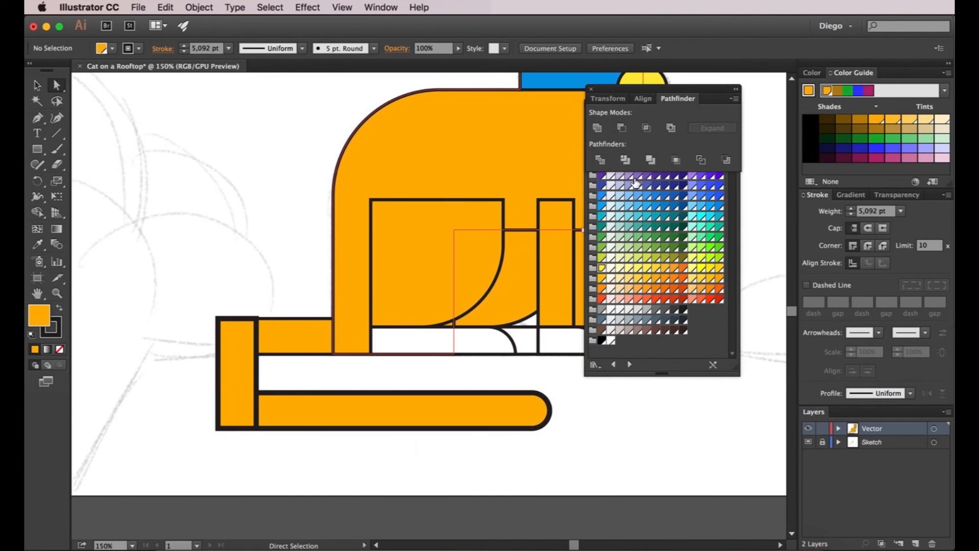
left_click_drag(625, 88, 171, 125)
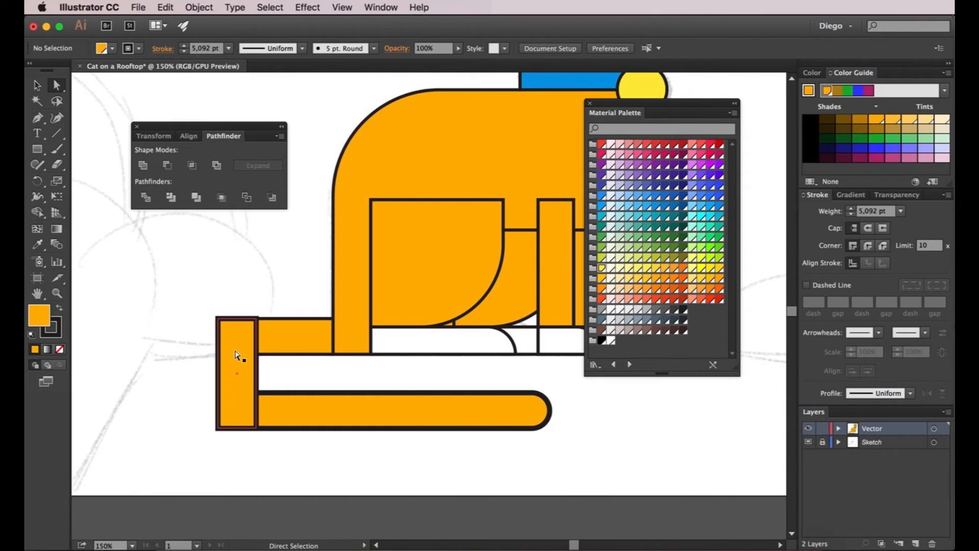
- Unite the three overlapping tail pieces into a single shape with Pathfinder
left_click(296, 343)
left_click(254, 376, "shift")
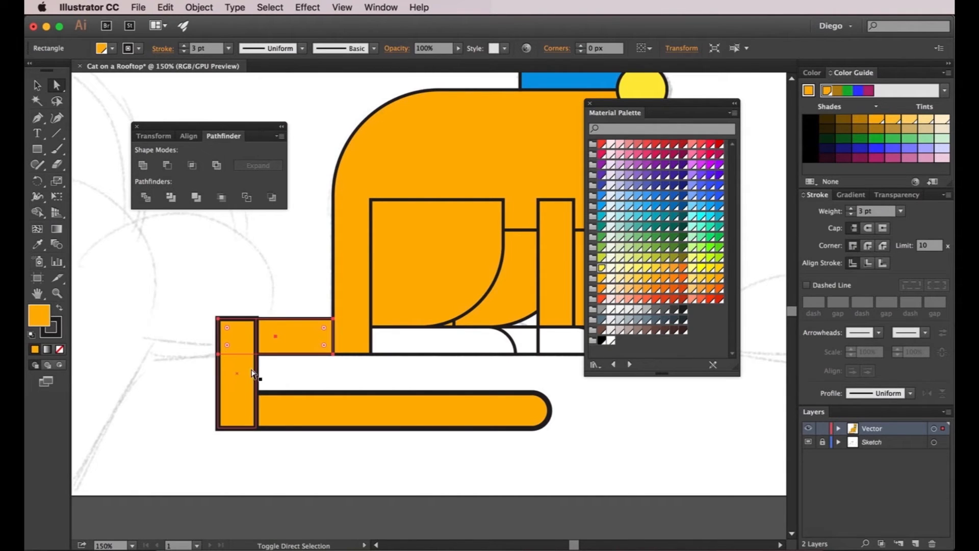
left_click(313, 414, "shift")
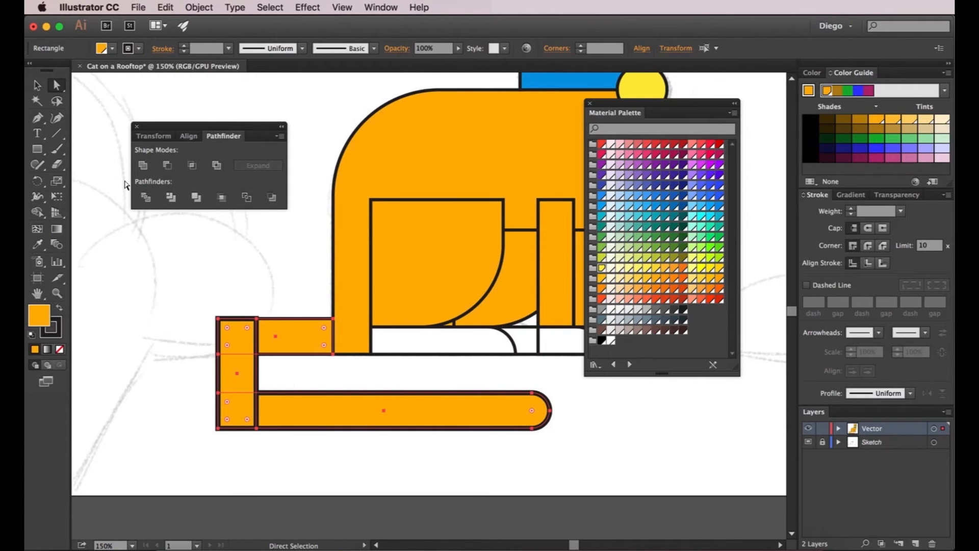
left_click(143, 165)
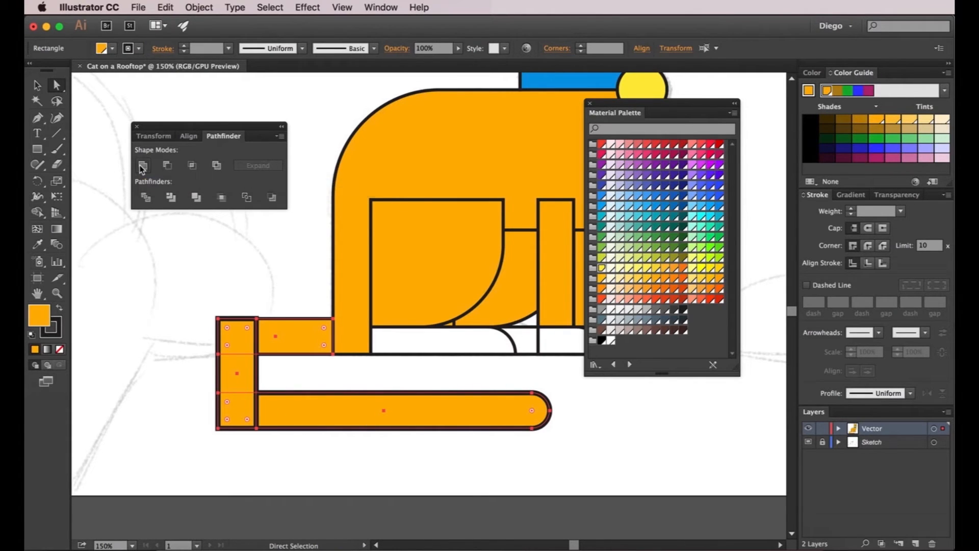
left_click(177, 304)
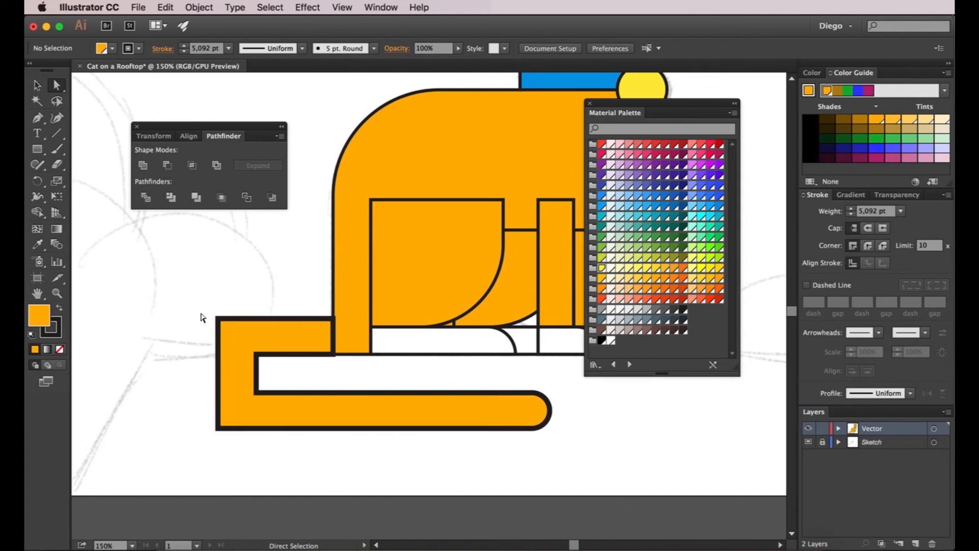
- Round the two outer left corners of the united tail shape fully, to a radius of about 36.8 px
left_click(219, 320)
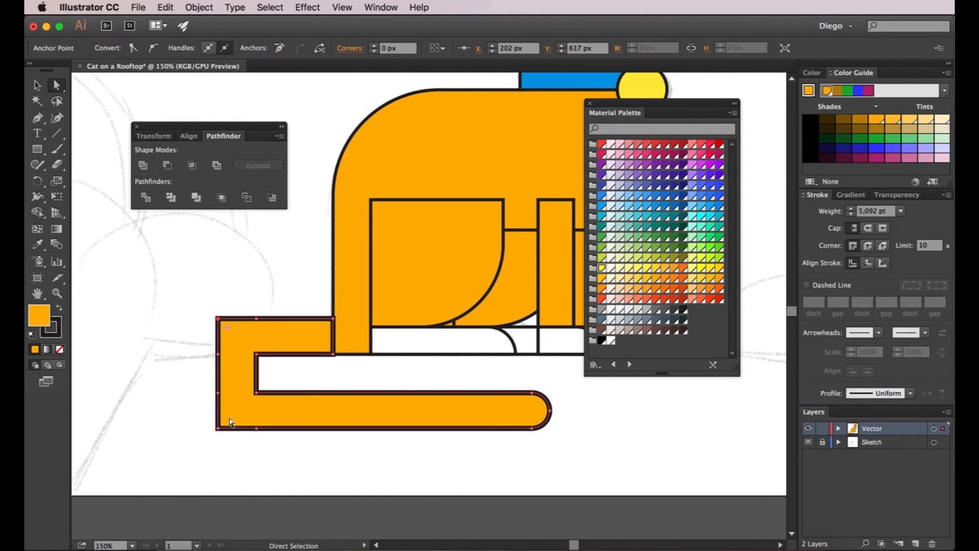
left_click_drag(227, 327, 327, 478)
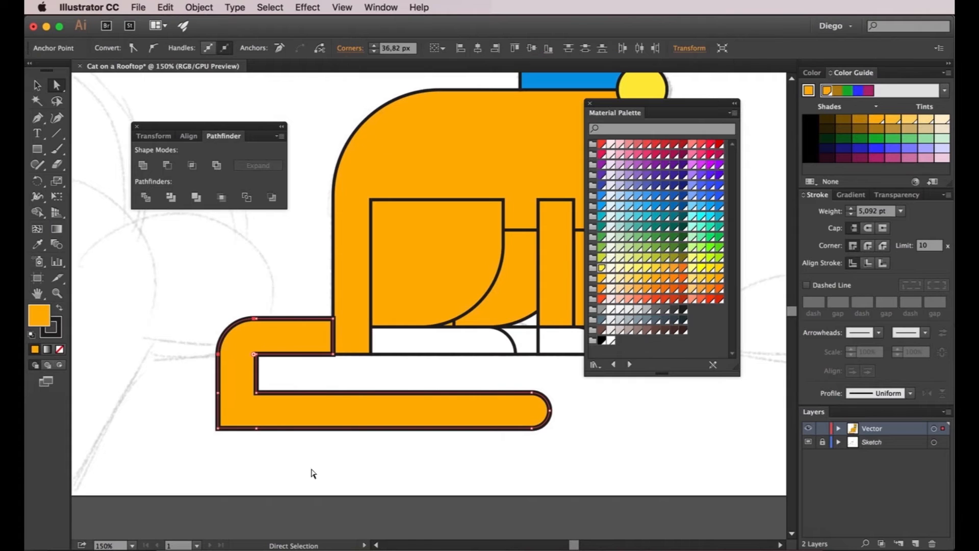
left_click(218, 429)
left_click_drag(228, 419, 278, 303)
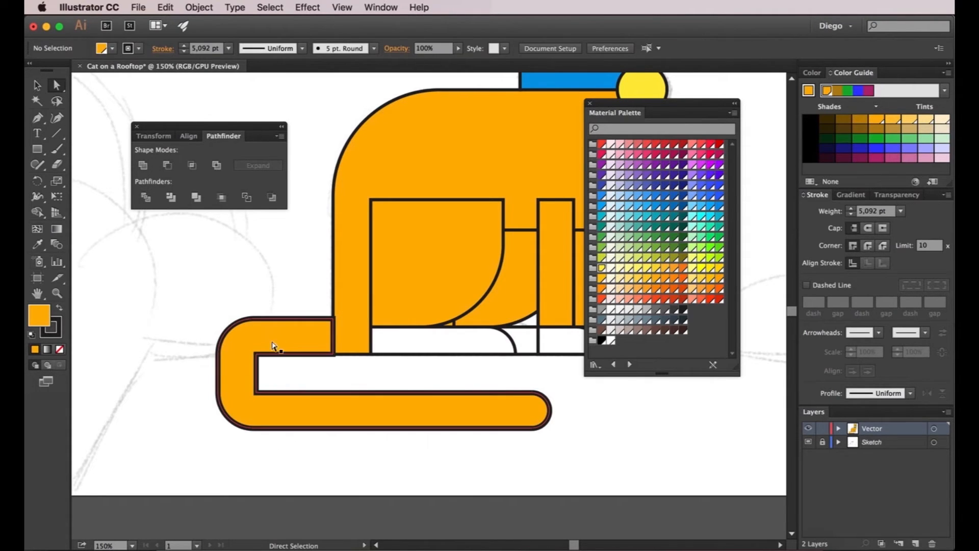
- Round both inner corners of the tail's bend together to the maximum radius, about 19.8 px
left_click(255, 353)
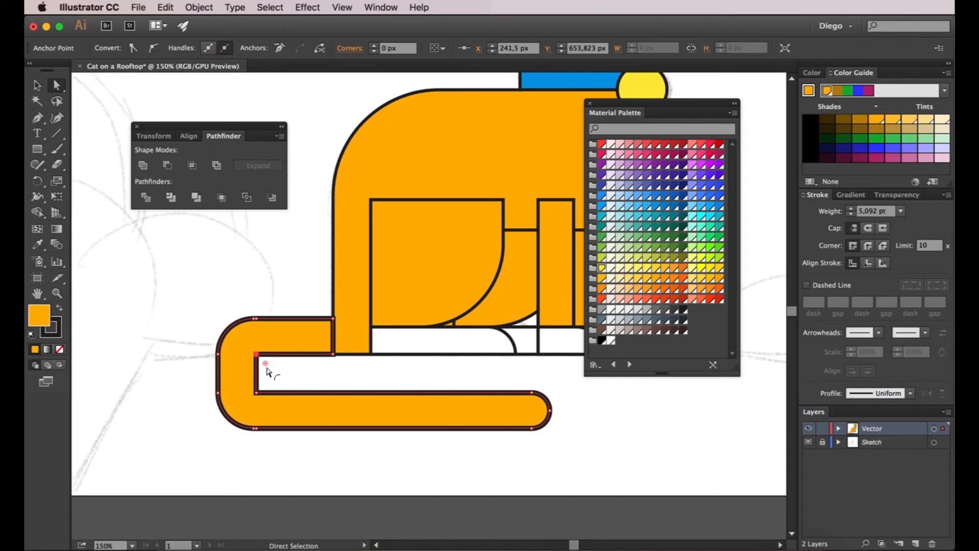
left_click(256, 393, "shift")
left_click_drag(266, 364, 328, 406)
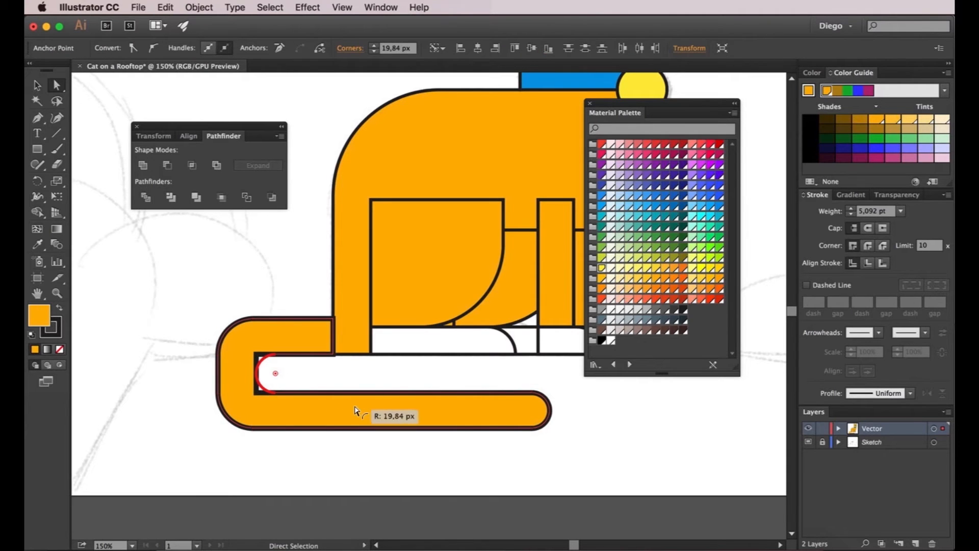
left_click(275, 278)
- Remove the stroke from all of the cat's vector shapes
scroll(273, 280, "down", 1)
scroll(236, 291, "down", 1)
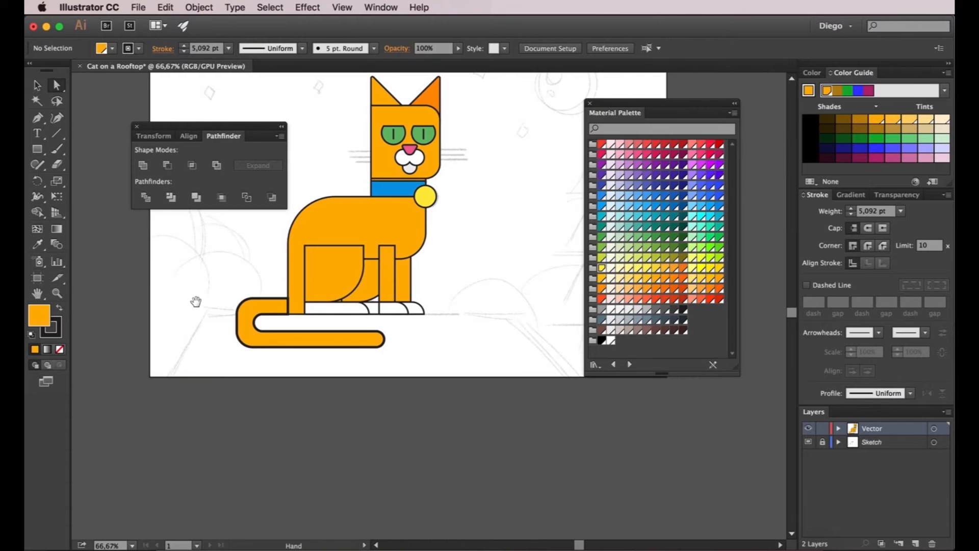
left_click_drag(197, 300, 216, 313)
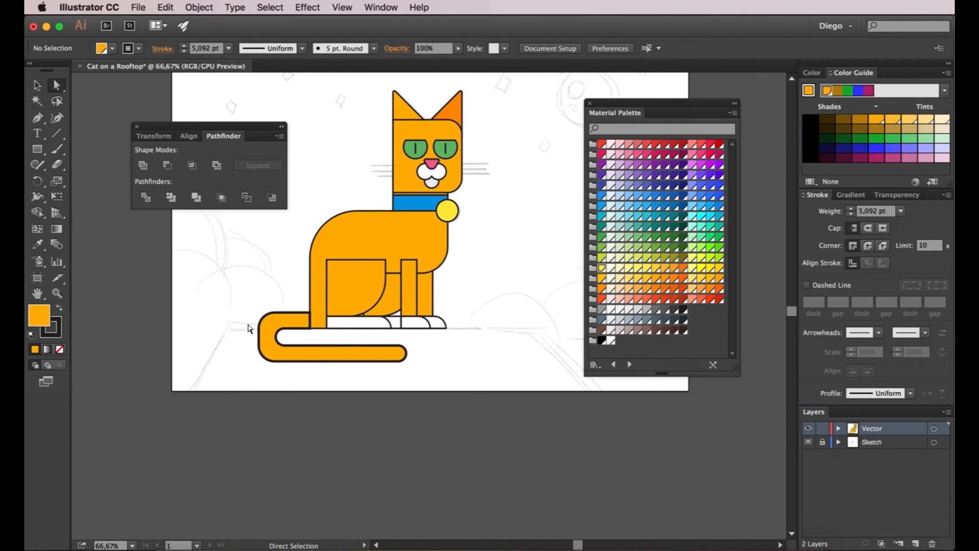
left_click(268, 330)
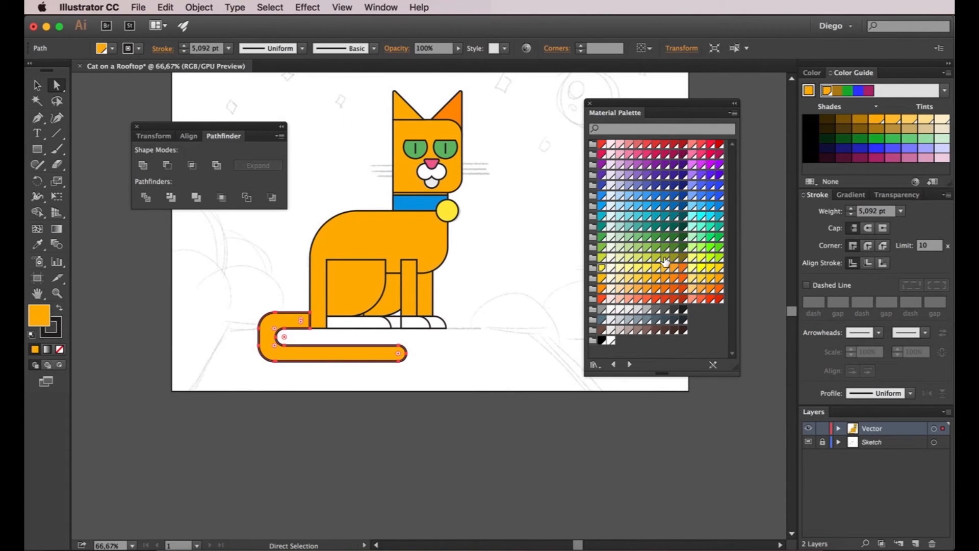
left_click(474, 295)
left_click_drag(516, 320, 497, 353)
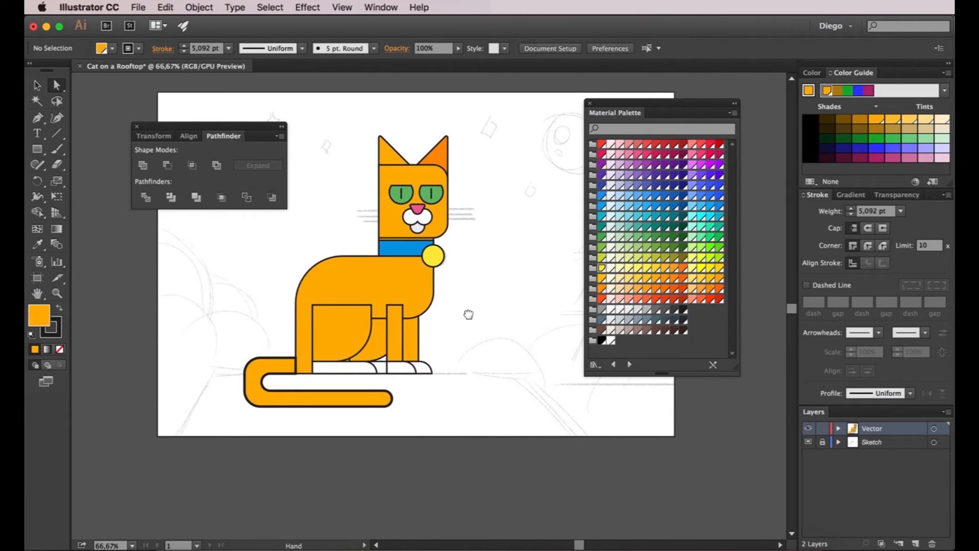
key("super+a")
key("x")
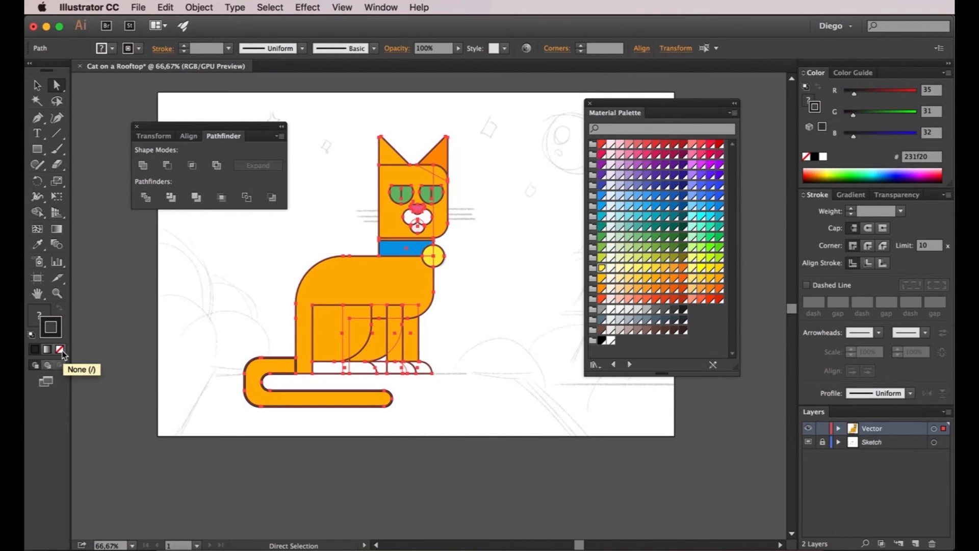
left_click(61, 352)
left_click(181, 319)
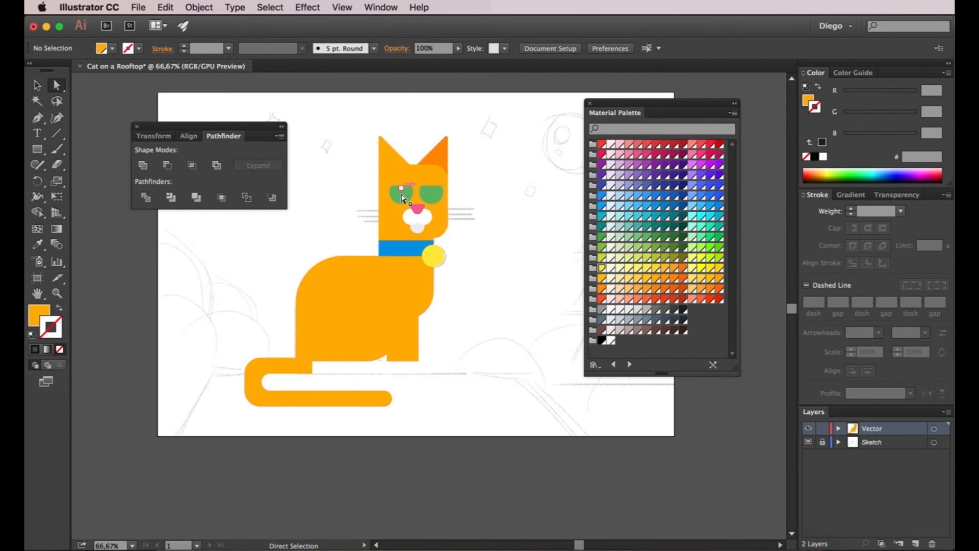
- Color the strokes of both vertical pupil lines in the cat's eyes with the Green 900 swatch
scroll(401, 197, "up", 1)
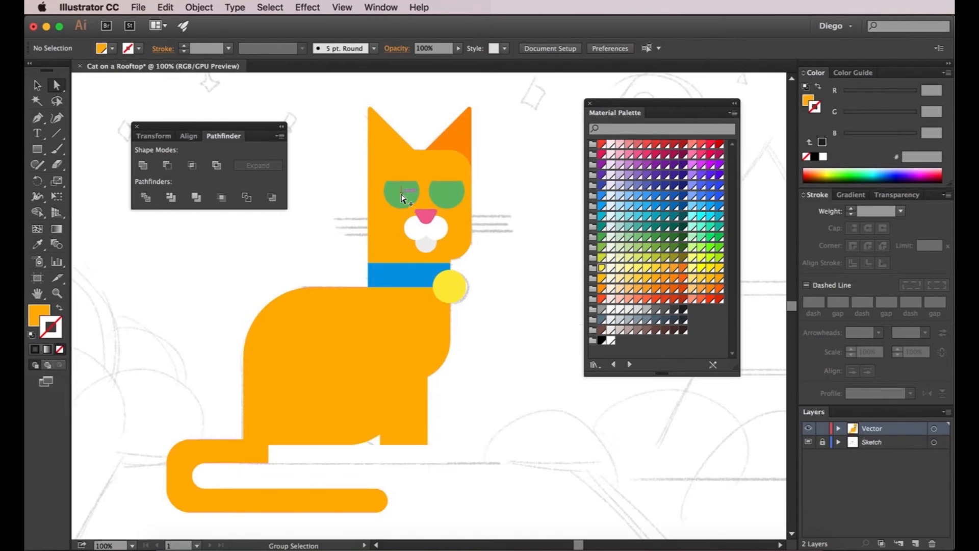
left_click(451, 197)
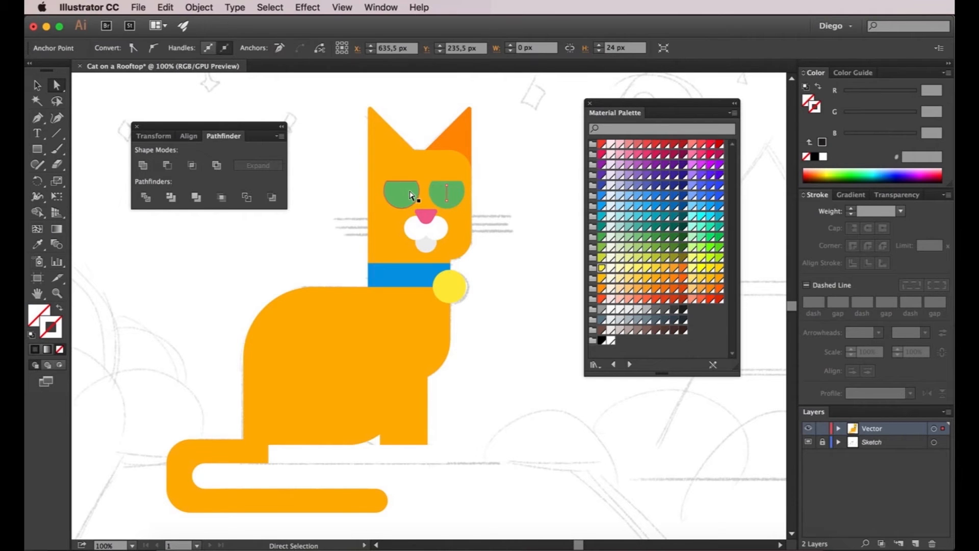
left_click(403, 197, "shift")
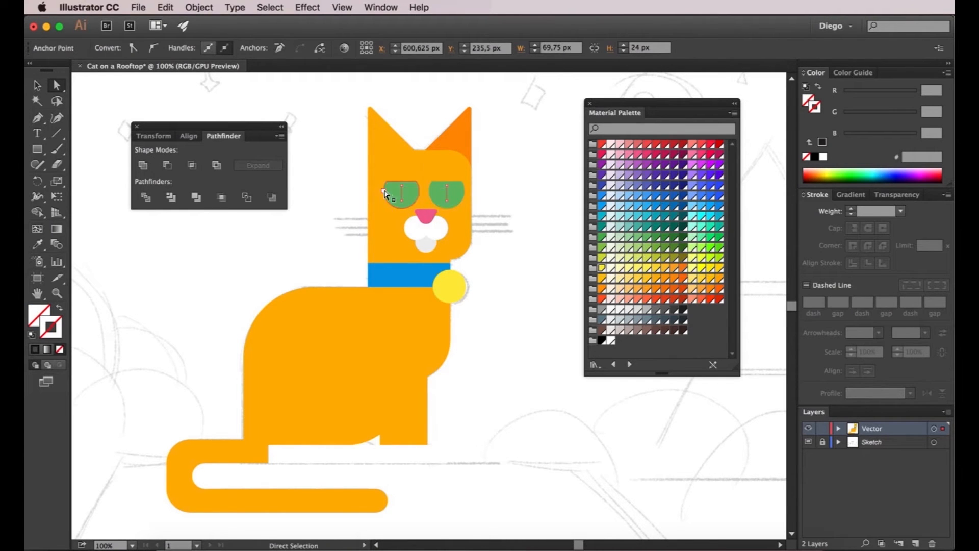
scroll(423, 198, "up", 2)
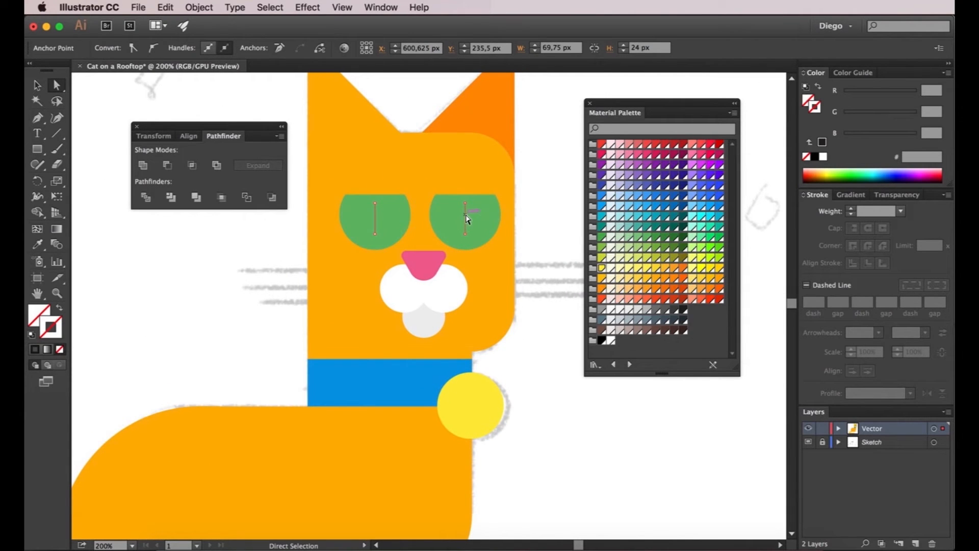
left_click(602, 238)
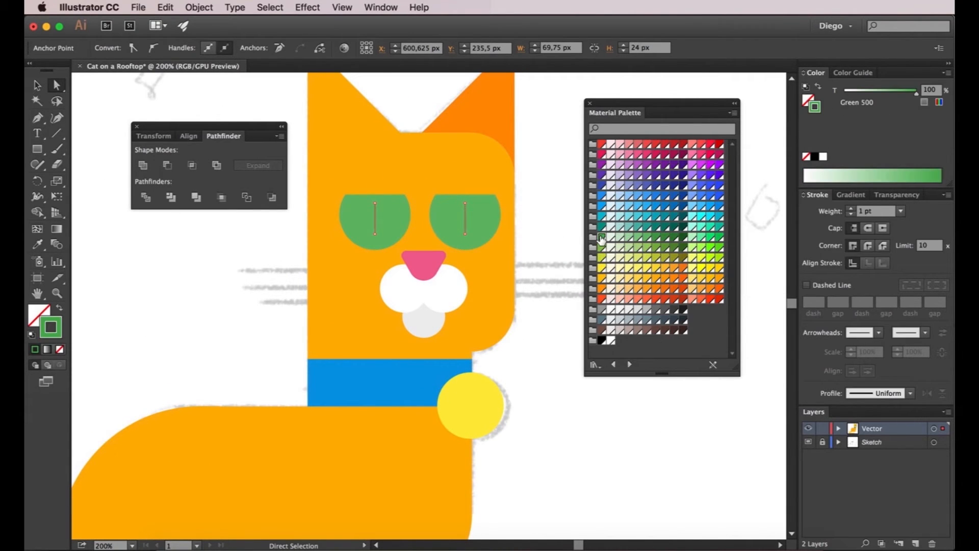
left_click(677, 238)
left_click(684, 238)
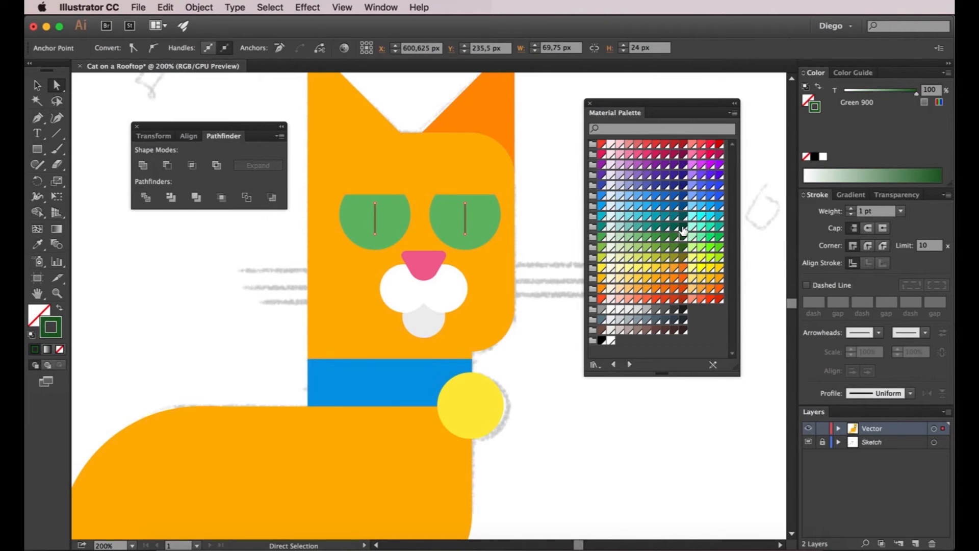
- Set the pupil lines' stroke weight to 5 pt and give them round caps
left_click(851, 209)
left_click(851, 209)
left_click(851, 209)
left_click(851, 209)
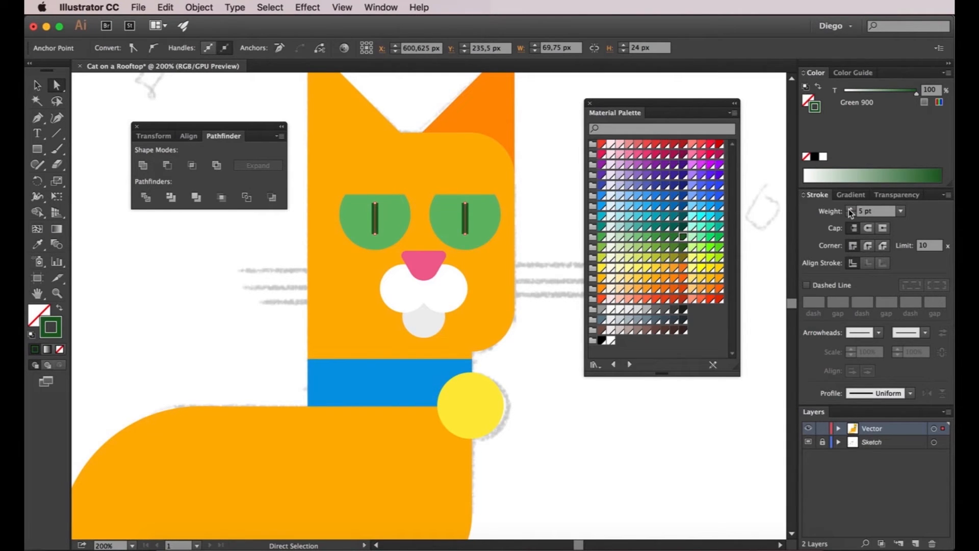
left_click(869, 228)
left_click(541, 215)
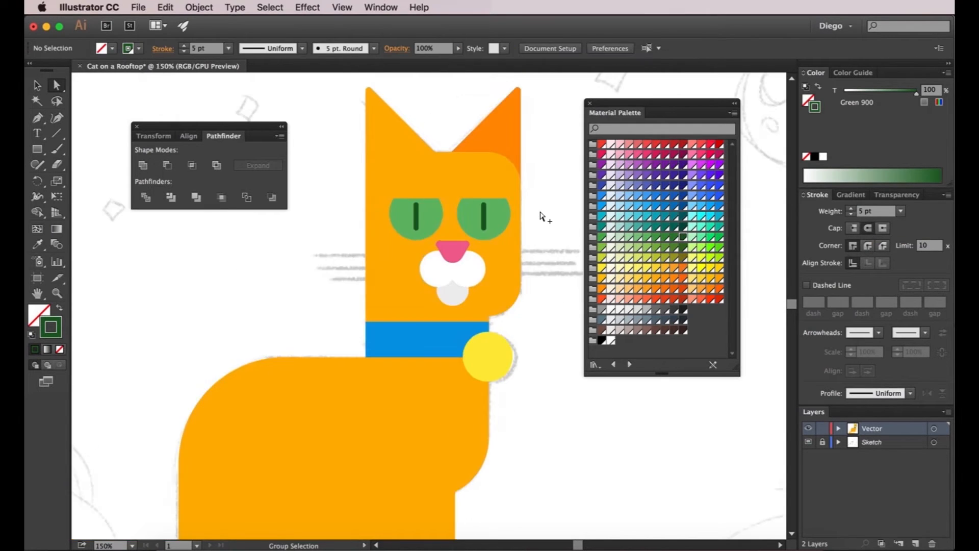
scroll(543, 217, "down", 2)
scroll(512, 231, "right", 2)
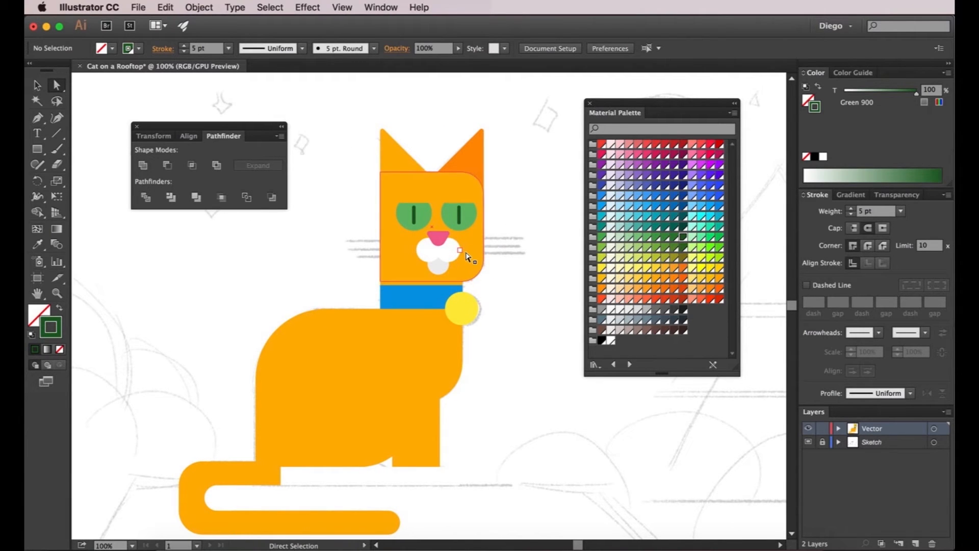
- Draw a straight horizontal whisker about 129 px long from outside the cat's left cheek to the white muzzle
left_click(55, 134)
left_click_drag(430, 238, 346, 240)
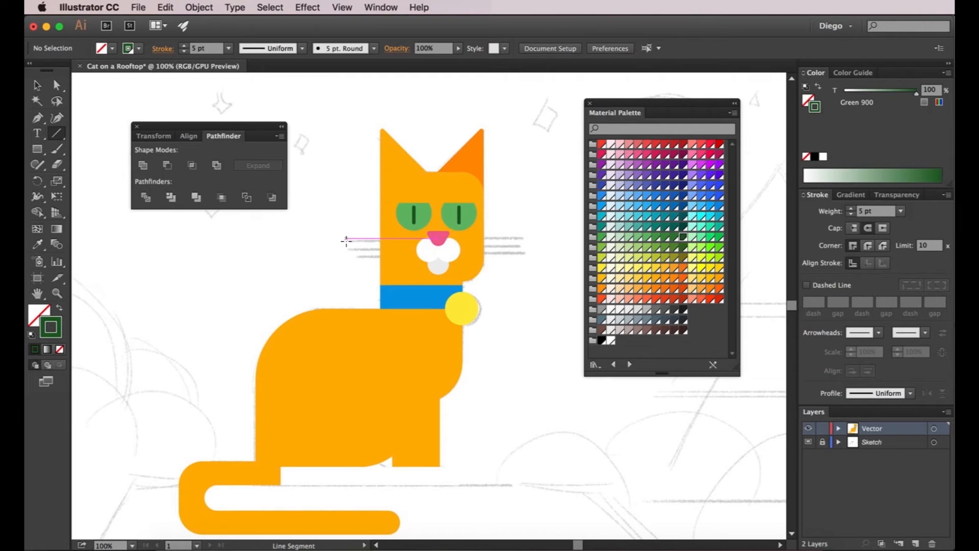
scroll(346, 241, "up", 1)
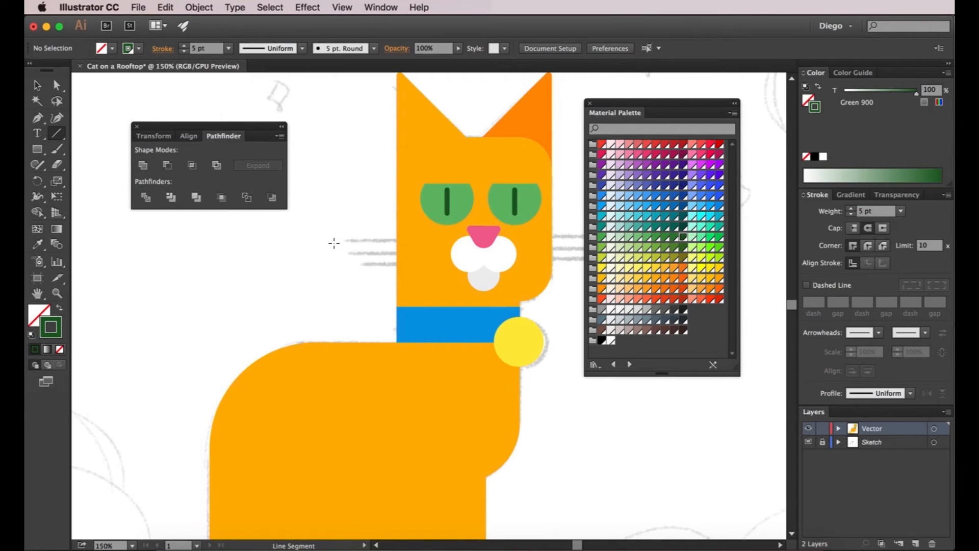
mouse_move(334, 241)
left_mouse_down()
mouse_move(498, 243)
mouse_move(462, 241)
left_mouse_up()
key("a")
left_click(298, 285)
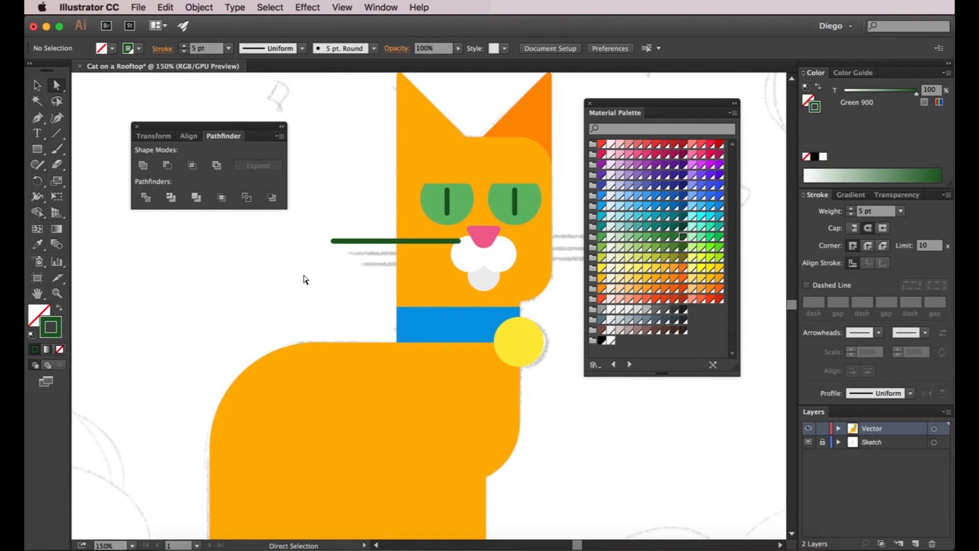
- Set the whisker line's stroke colour to Yellow 900 from the Material Palette
left_click(447, 201)
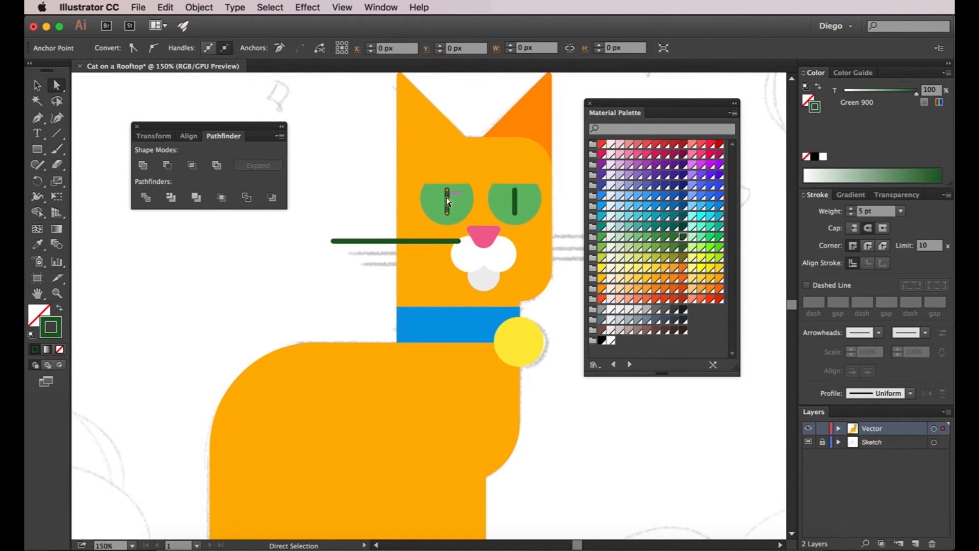
left_click(365, 243)
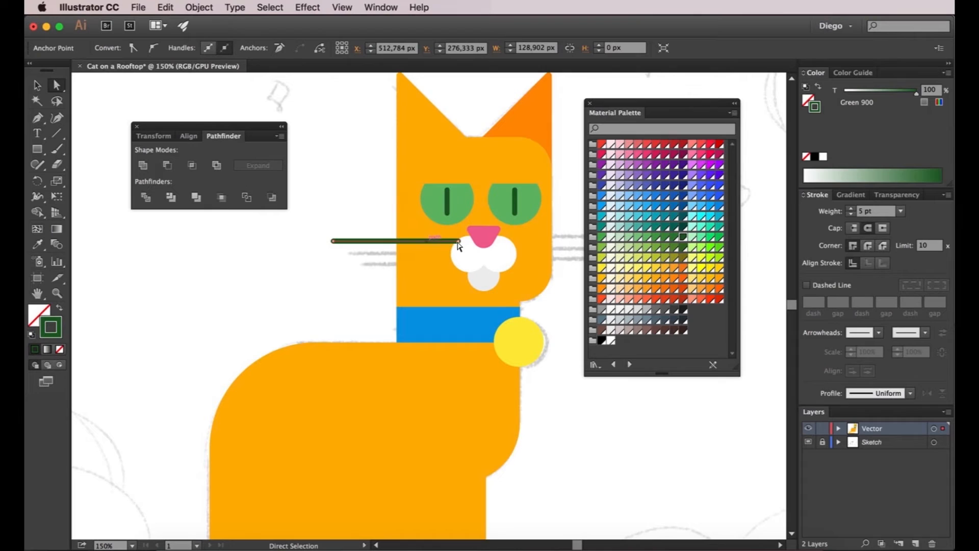
left_click(683, 279)
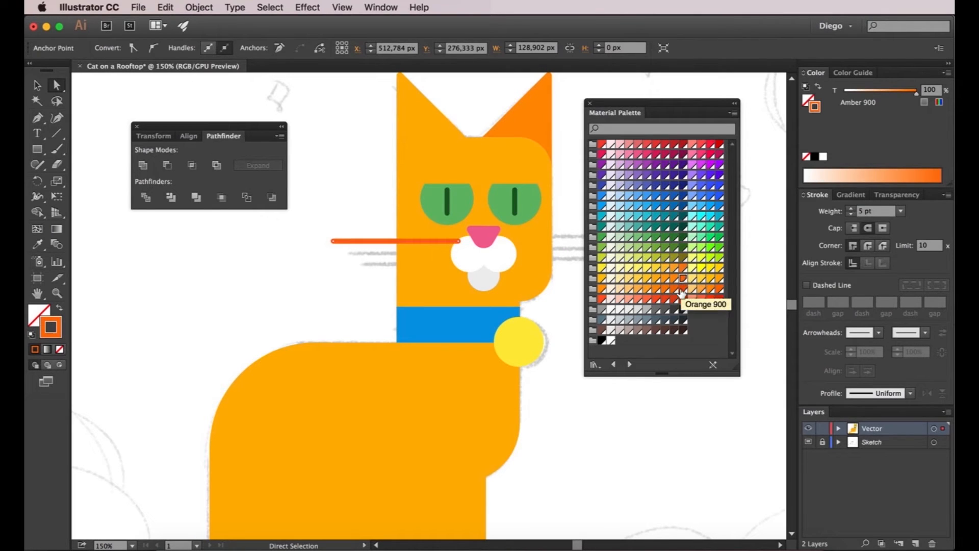
left_click(674, 289)
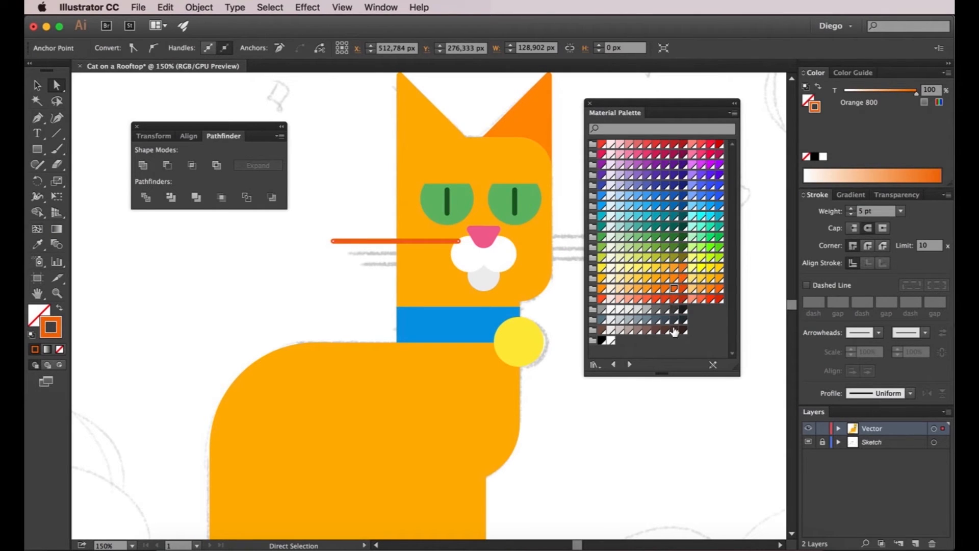
left_click(683, 268)
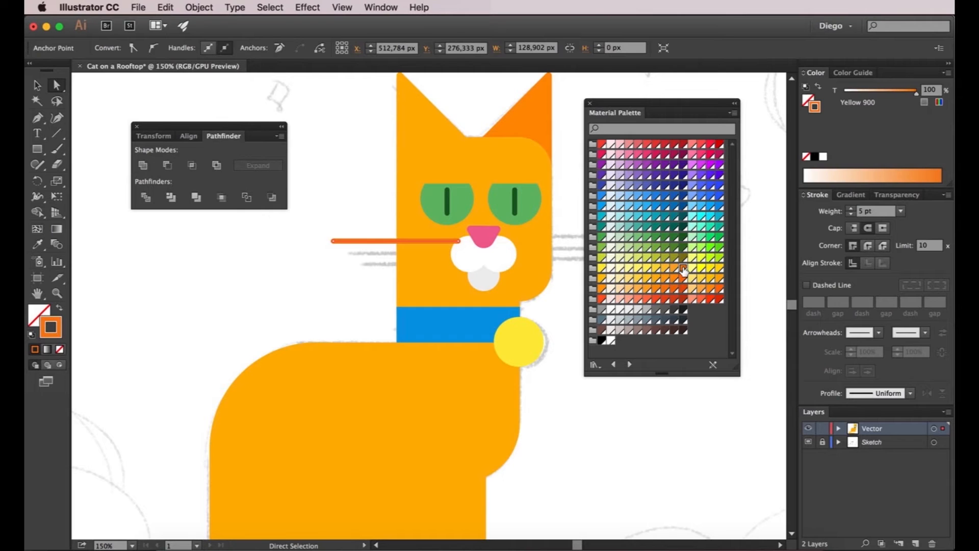
left_click(684, 279)
left_click(683, 268)
key("v")
left_click(303, 278)
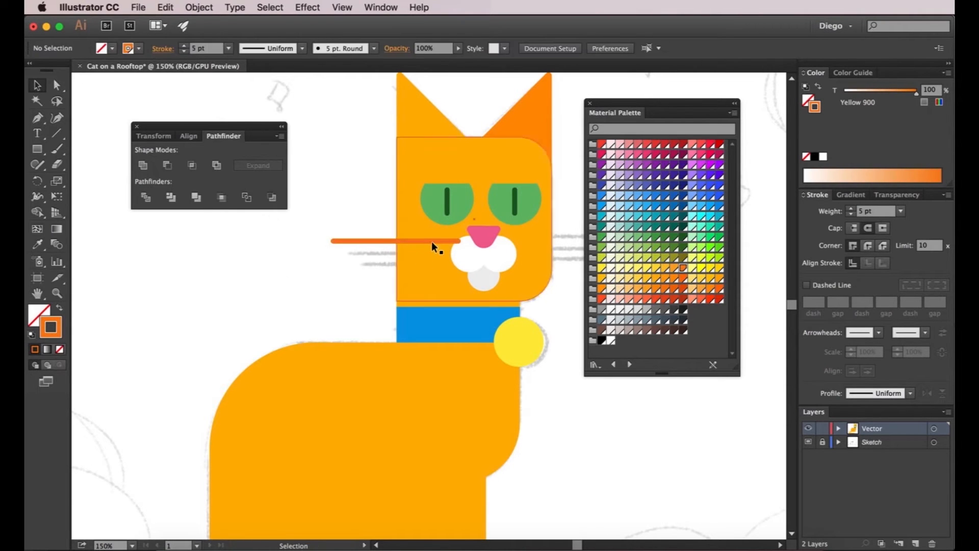
- Nudge the orange whisker slightly down beside the cat's muzzle
scroll(423, 241, "up", 1)
left_click(422, 240)
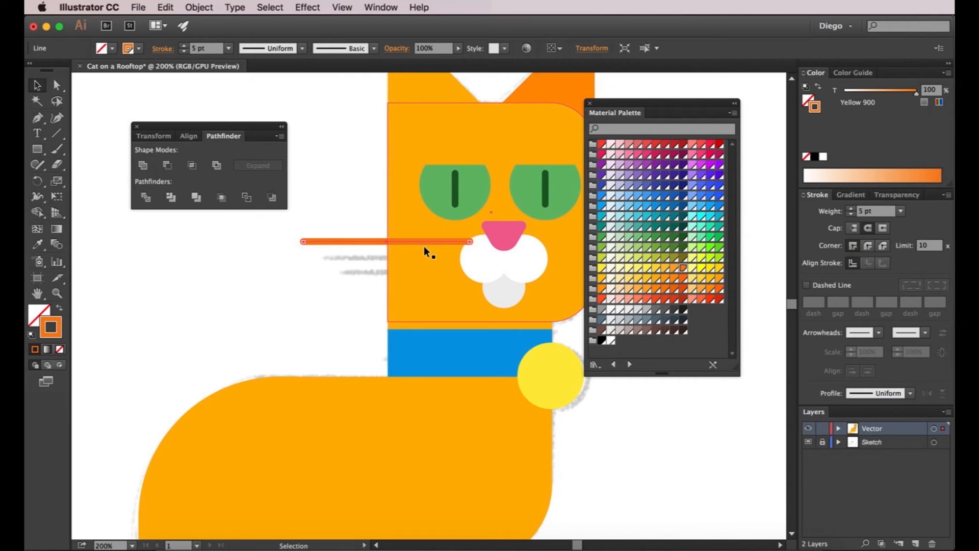
key("Down")
key("Down")
key("Down")
key("Down")
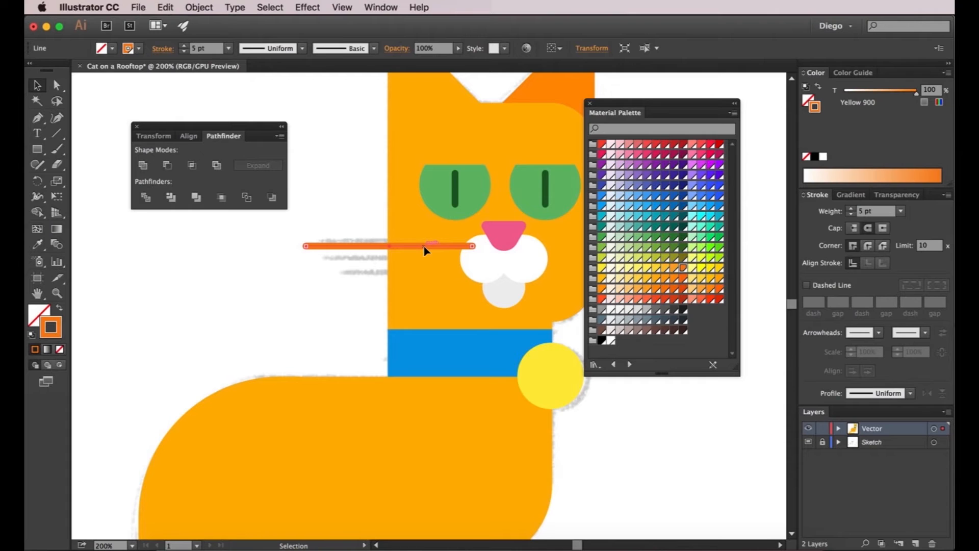
key("super+shift+a")
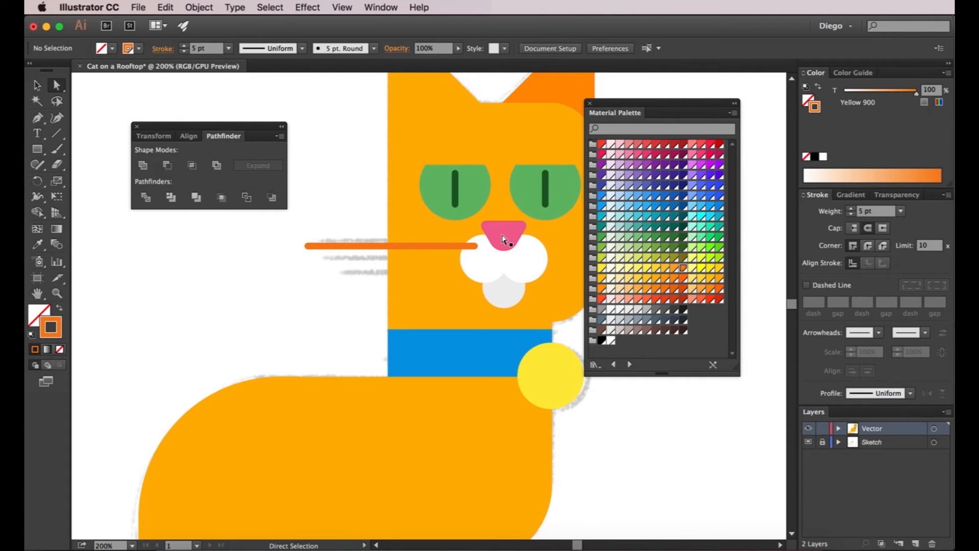
- Nudge the cat's pink nose slightly down over the white muzzle
key("a")
left_click(503, 236)
key("Down")
key("Down")
key("Down")
key("Down")
left_click(357, 210)
- Duplicate the whisker straight down to make three evenly spaced parallel whiskers on the cat's left cheek
scroll(352, 219, "right", 1)
key("v")
left_click(332, 250)
scroll(334, 250, "up", 1)
left_click_drag(339, 249, 339, 286)
- Copy the three left whiskers horizontally about 172 px to the right side of the cat's face
left_click(243, 315)
scroll(244, 315, "down", 2)
left_click_drag(242, 267, 409, 264)
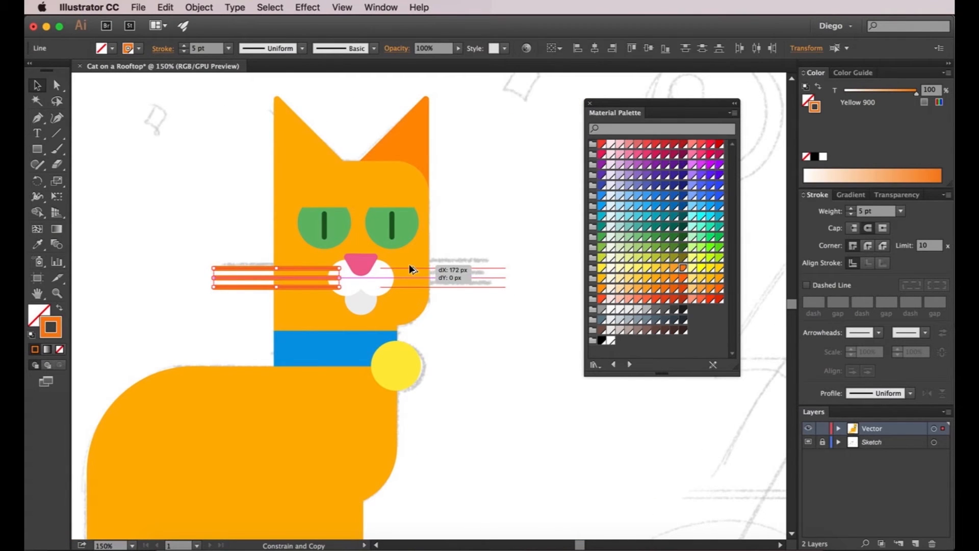
left_click(559, 228)
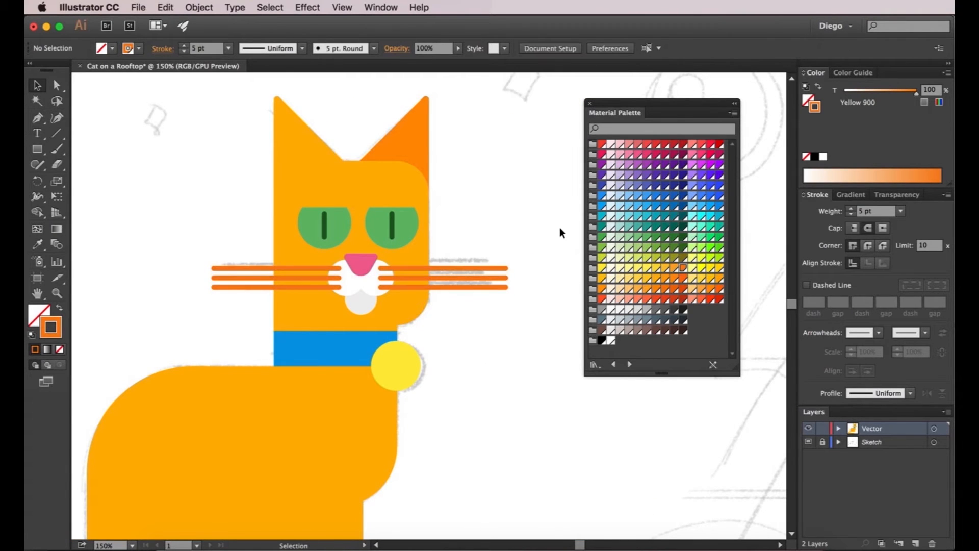
- Cut all six whiskers and paste them behind the white muzzle shape
scroll(463, 286, "up", 1)
left_click(301, 265)
left_click(295, 279, "shift")
left_click(297, 291, "shift")
left_click(442, 291, "shift")
left_click(444, 278, "shift")
left_click(445, 266, "shift")
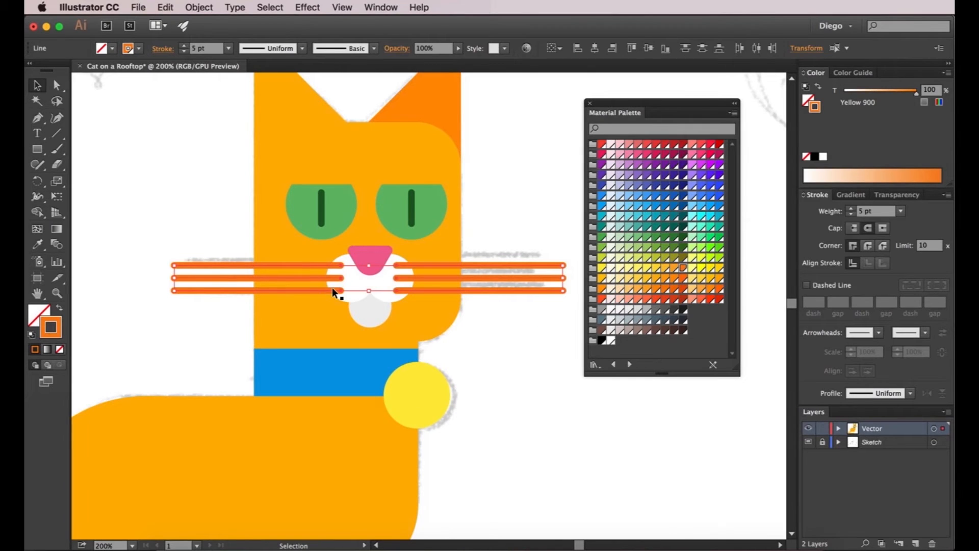
key("super+x")
key("a")
left_click(378, 280)
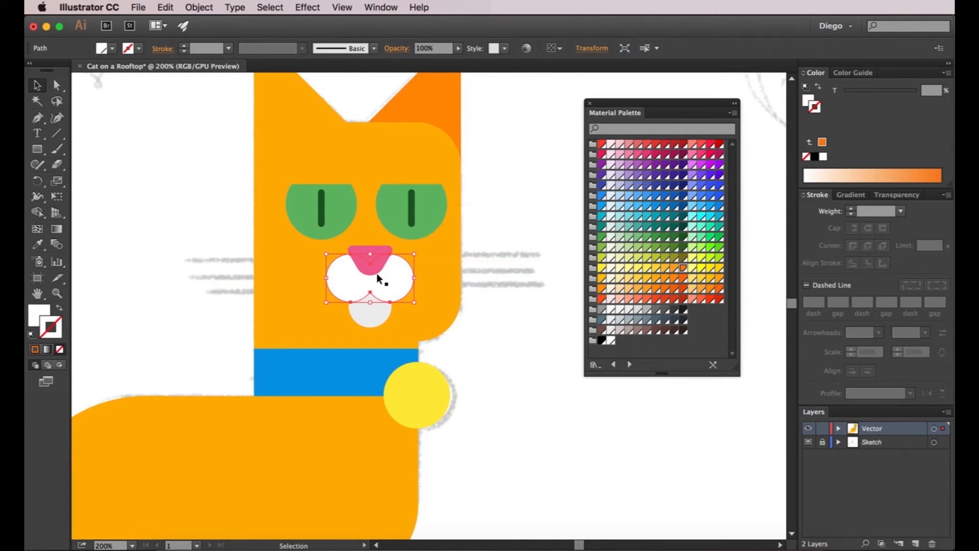
key("v")
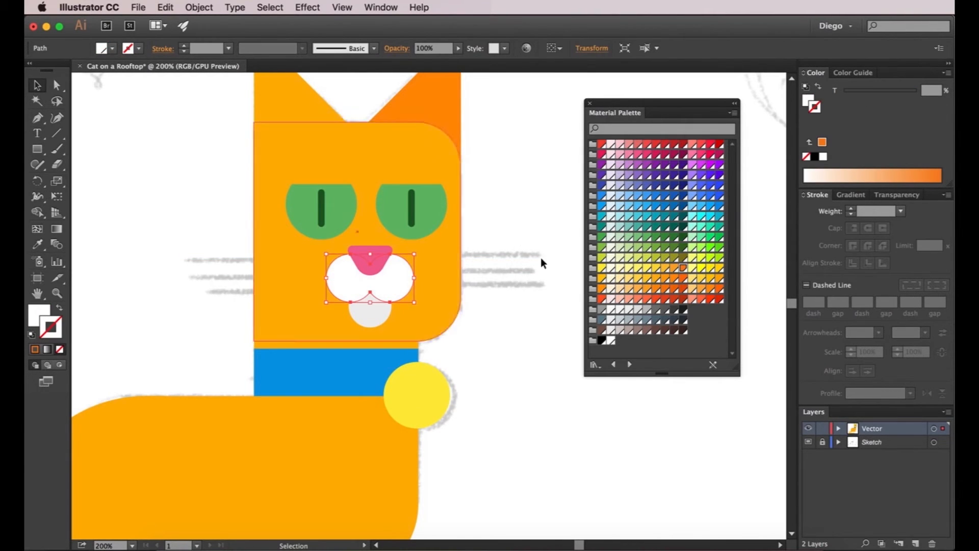
key("super+b")
left_click(542, 323)
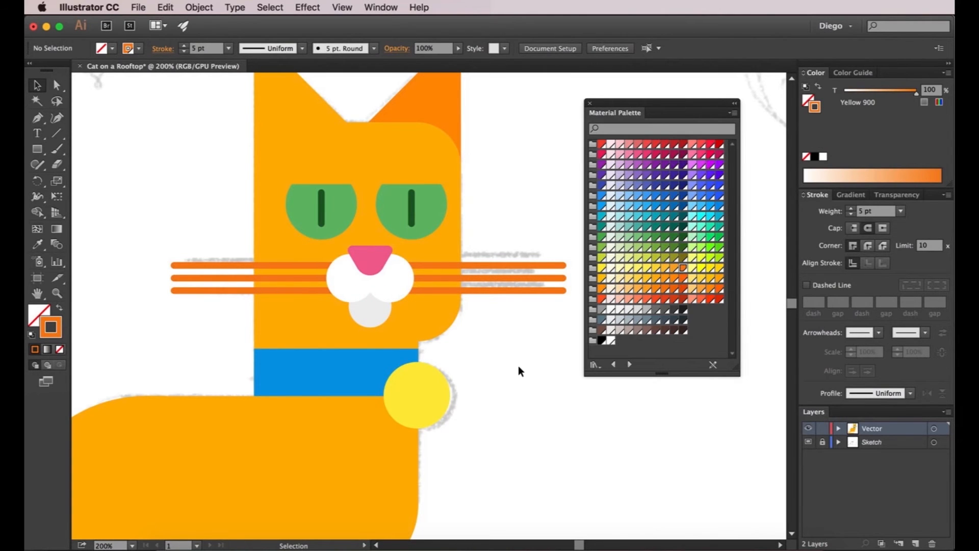
- Draw a tall rectangle with the body's orange fill over the cat's chest, flush with the front edge of the body
key("super+minus")
key("super+minus")
key("super+minus")
left_click_drag(518, 365, 484, 345)
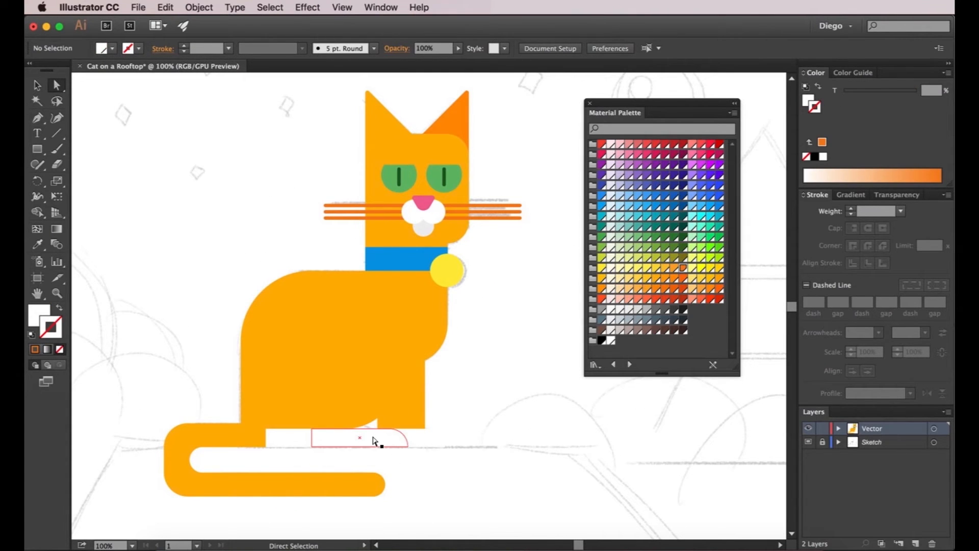
left_click(37, 149)
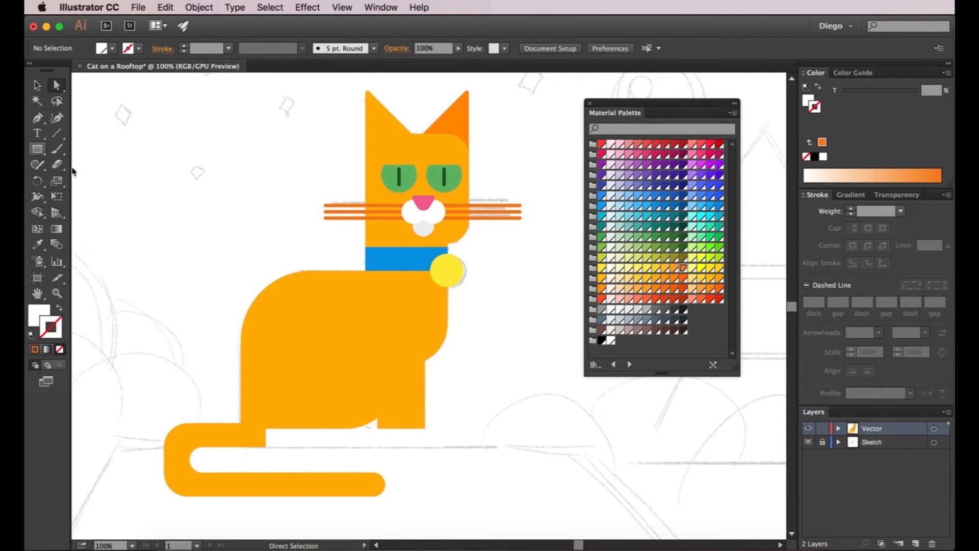
left_click(401, 344)
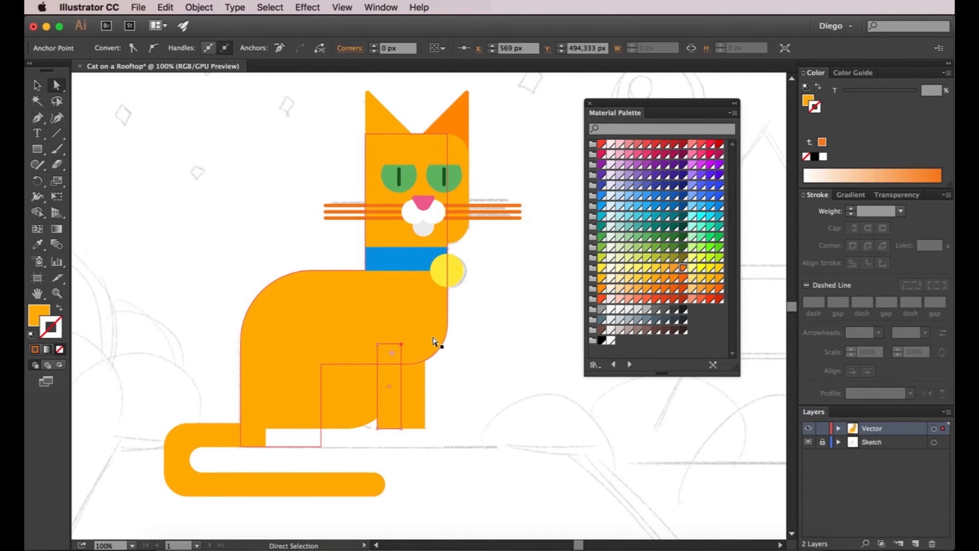
left_click(487, 361)
left_click(37, 149)
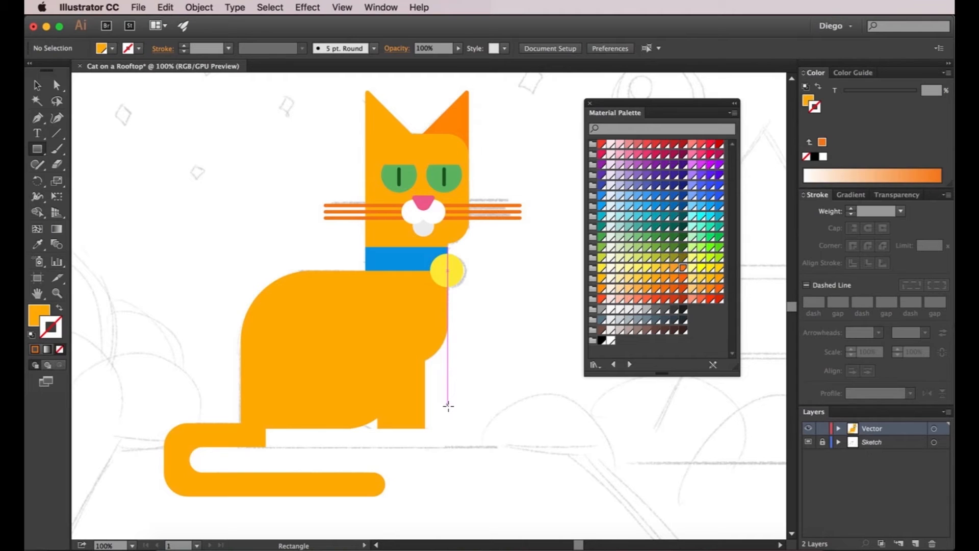
mouse_move(448, 406)
left_mouse_down()
mouse_move(413, 297)
mouse_move(390, 289)
left_mouse_up()
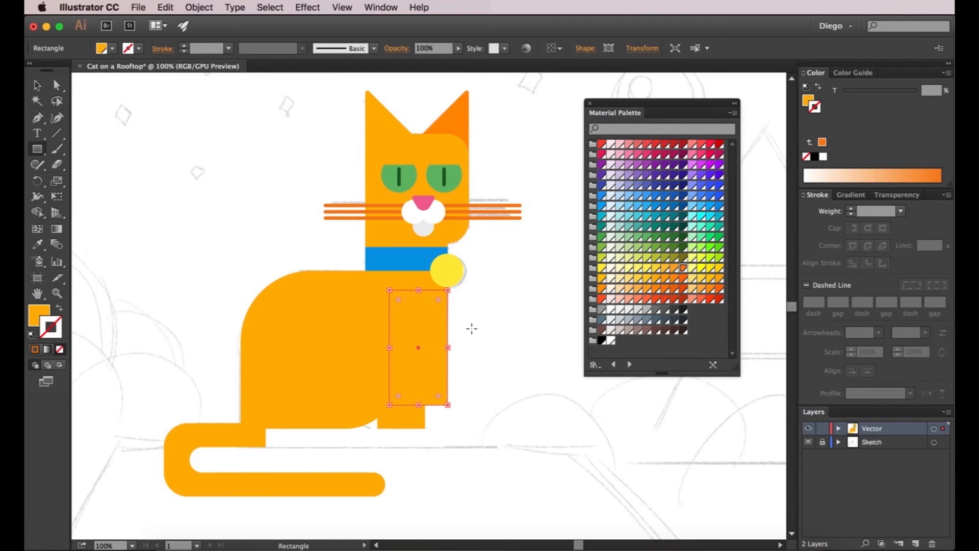
- Give the chest rectangle the default white fill and 1 pt black stroke
key("d")
key("a")
left_click(471, 329)
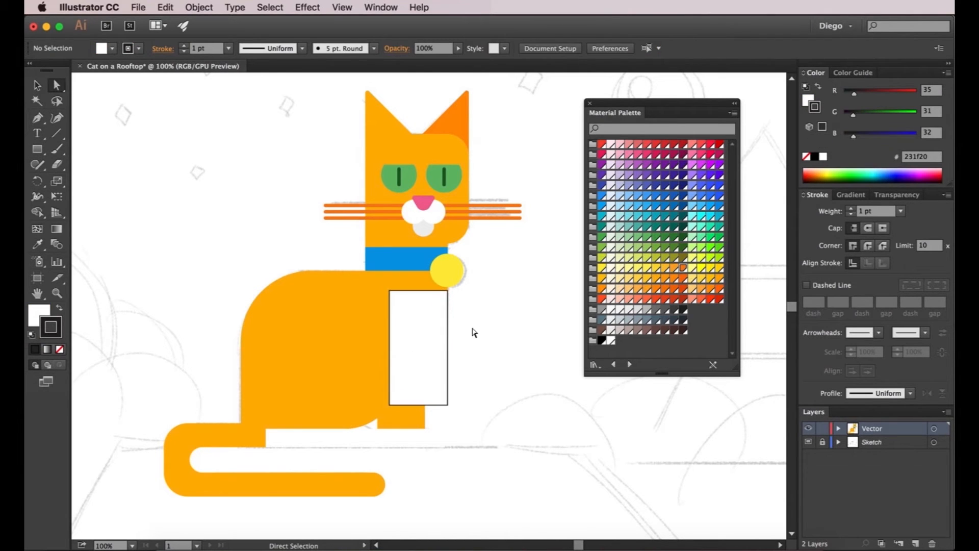
- Trim the white rectangle to the chest's curved outline by intersecting it with an in-place copy of the body shape in Pathfinder
left_click(363, 323)
left_click(381, 7)
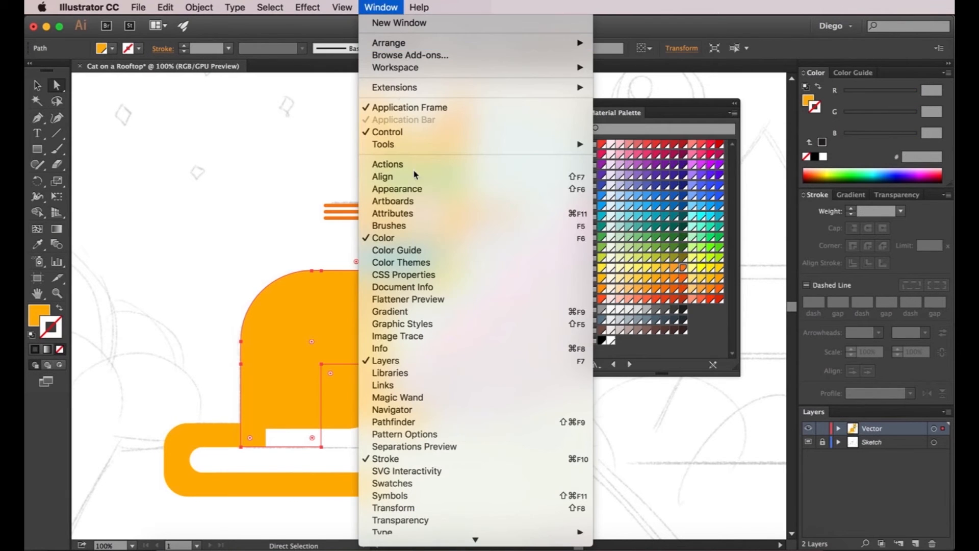
left_click(426, 421)
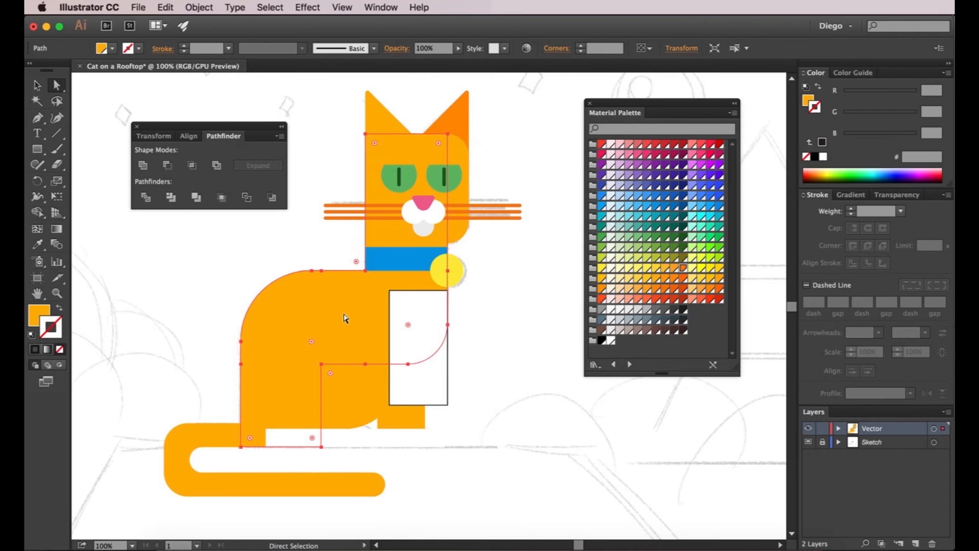
key("v")
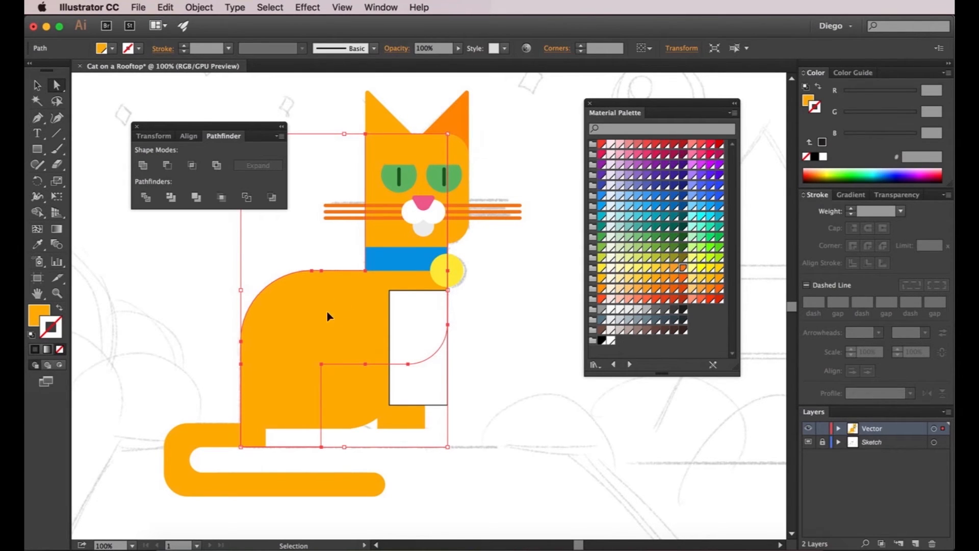
key("a")
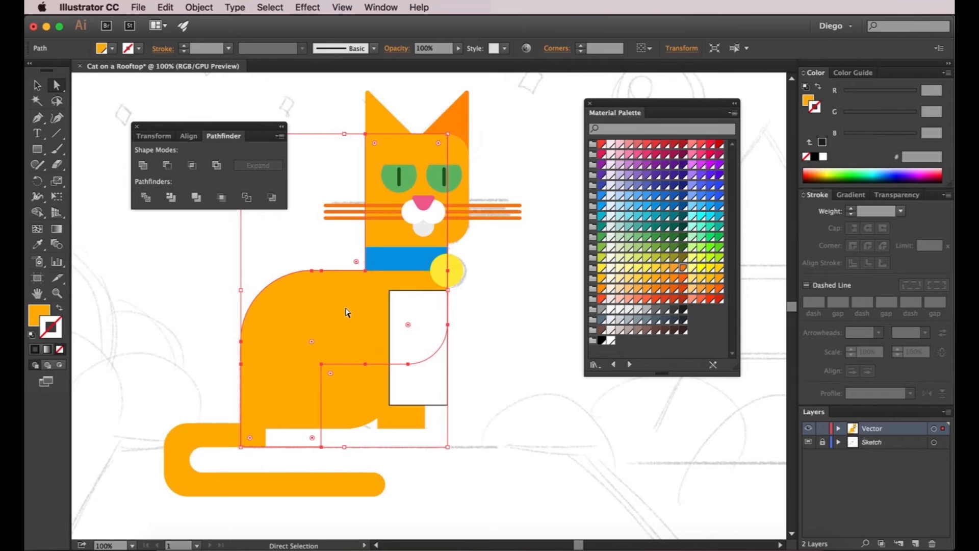
left_click(415, 317, "shift")
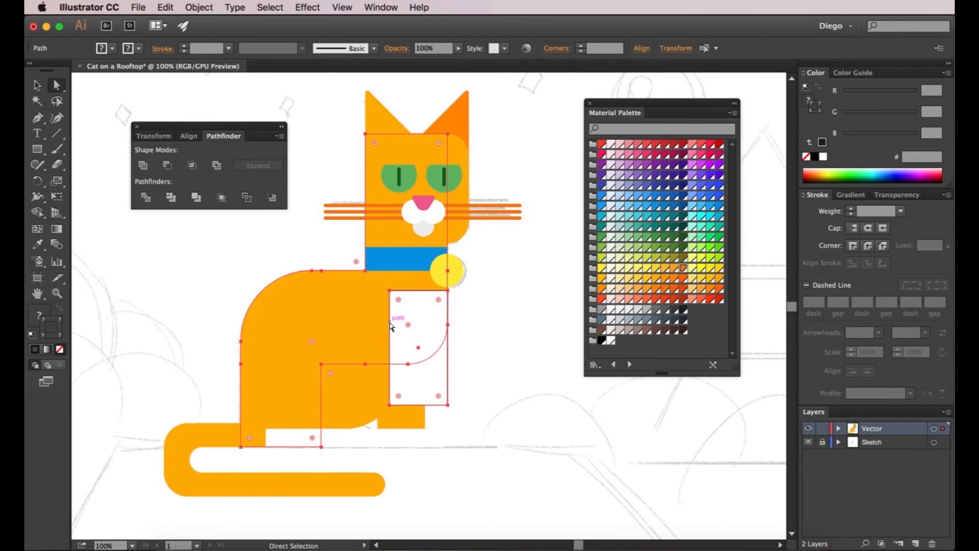
left_click(191, 168)
left_click(528, 286)
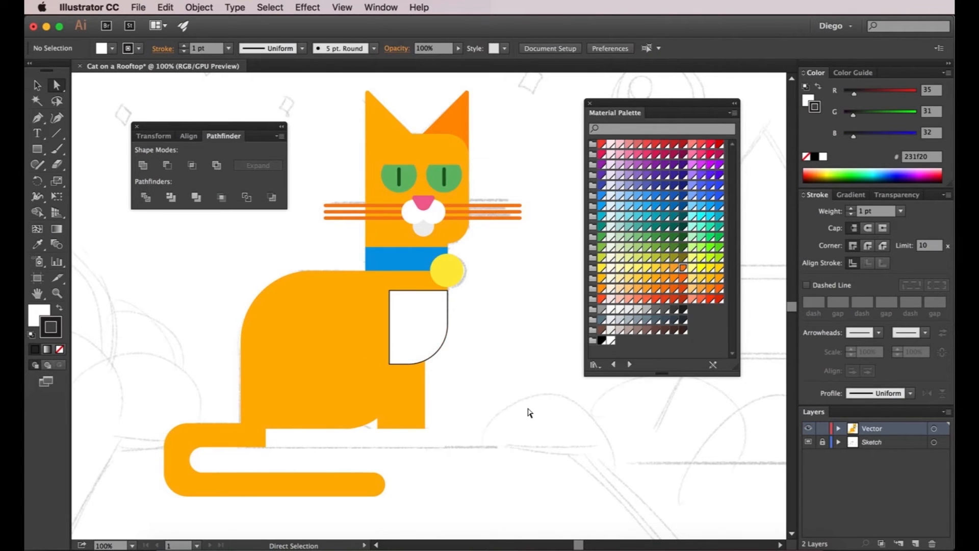
- Round the upper-left corner of the white chest patch into a large curve
left_click(413, 328)
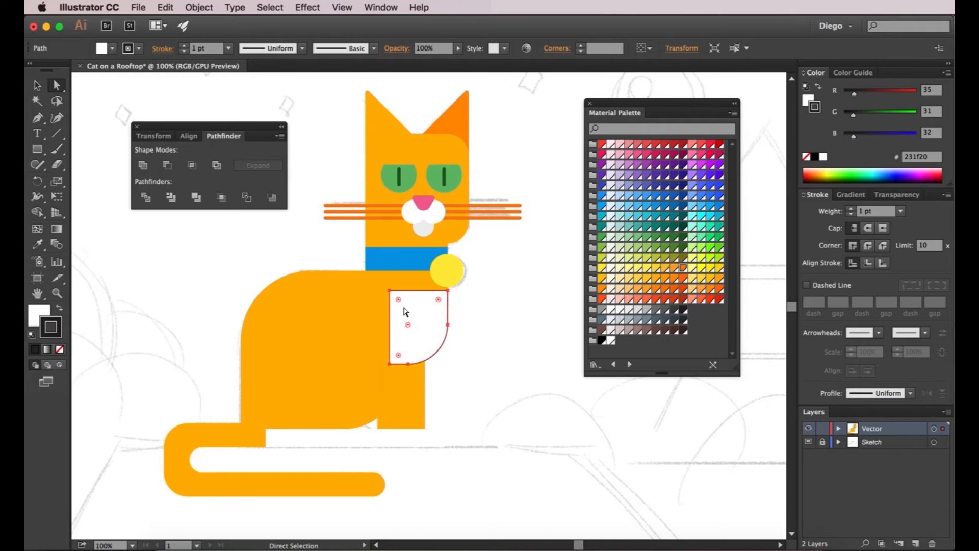
left_click(389, 290)
left_click_drag(399, 301, 427, 336)
left_click(500, 344)
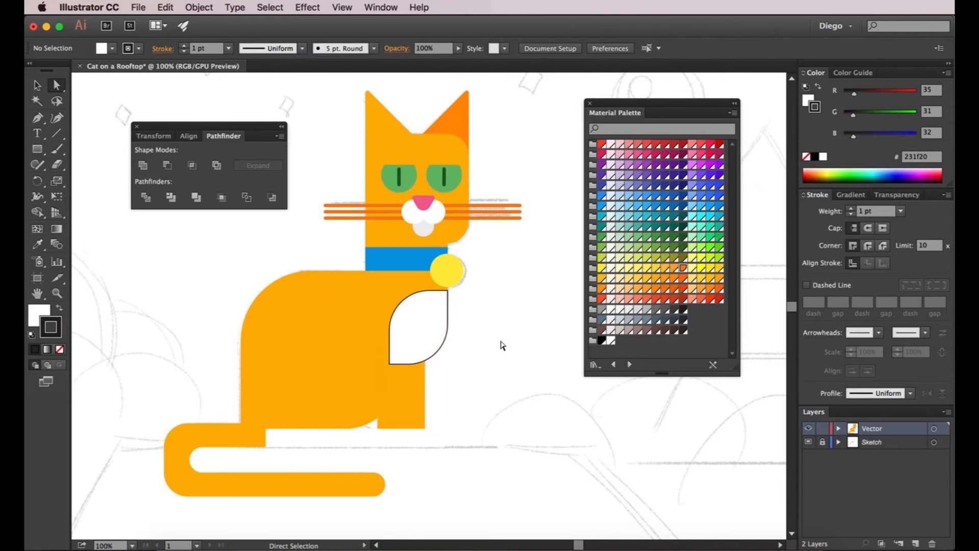
- Remove the black stroke from the white chest patch
left_click(436, 334)
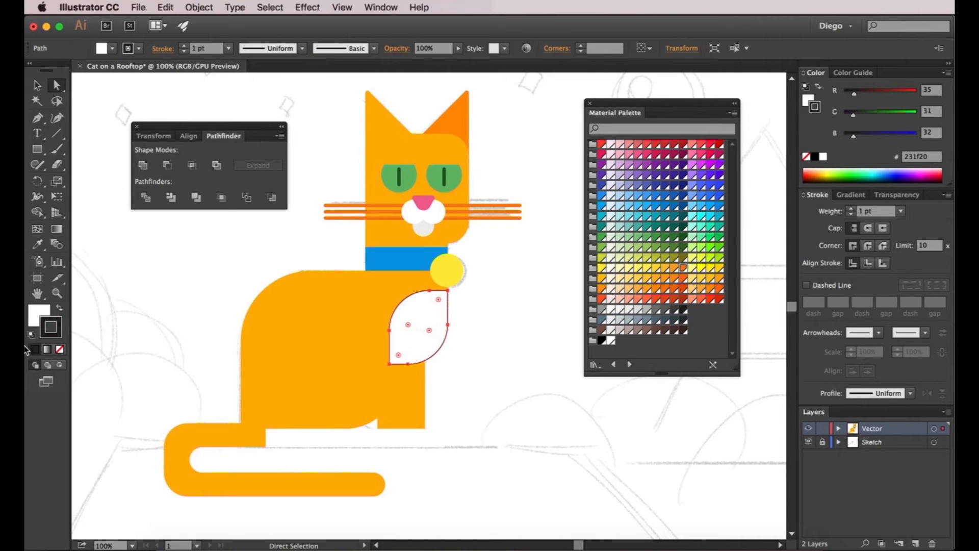
left_click(62, 350)
left_click(509, 363)
- Add a new layer directly above Sketch and draw a rectangle on it covering the whole artboard
left_click_drag(504, 362, 519, 361)
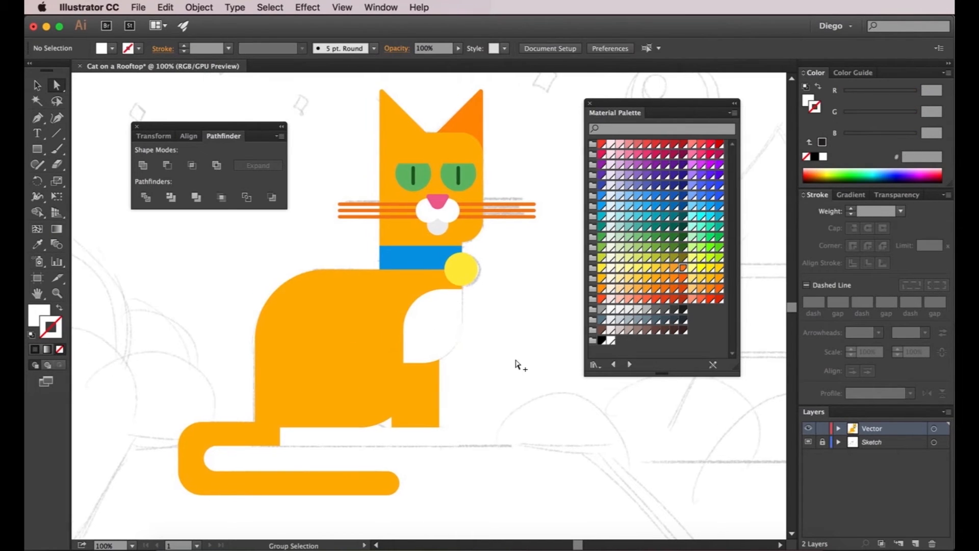
left_click(853, 443)
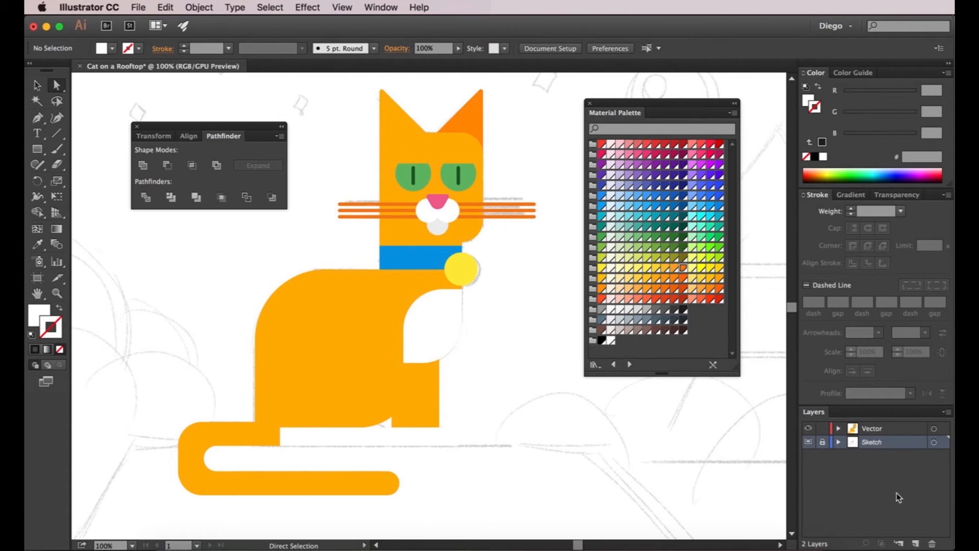
left_click(916, 542)
scroll(367, 344, "down", 1)
mouse_move(372, 362)
left_mouse_down()
mouse_move(386, 365)
mouse_move(385, 407)
mouse_move(382, 368)
left_mouse_up()
left_click(134, 125)
left_click(36, 149)
mouse_move(164, 135)
left_mouse_down()
mouse_move(650, 473)
mouse_move(681, 481)
left_mouse_up()
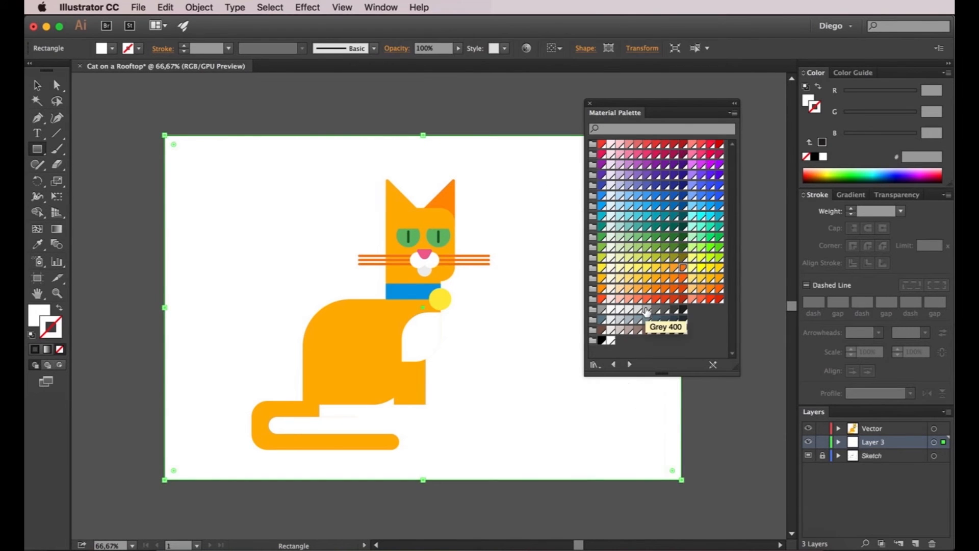
- Fill the background rectangle with the Grey 600 swatch and remove its stroke
left_click(646, 312)
key("shift+x")
key("a")
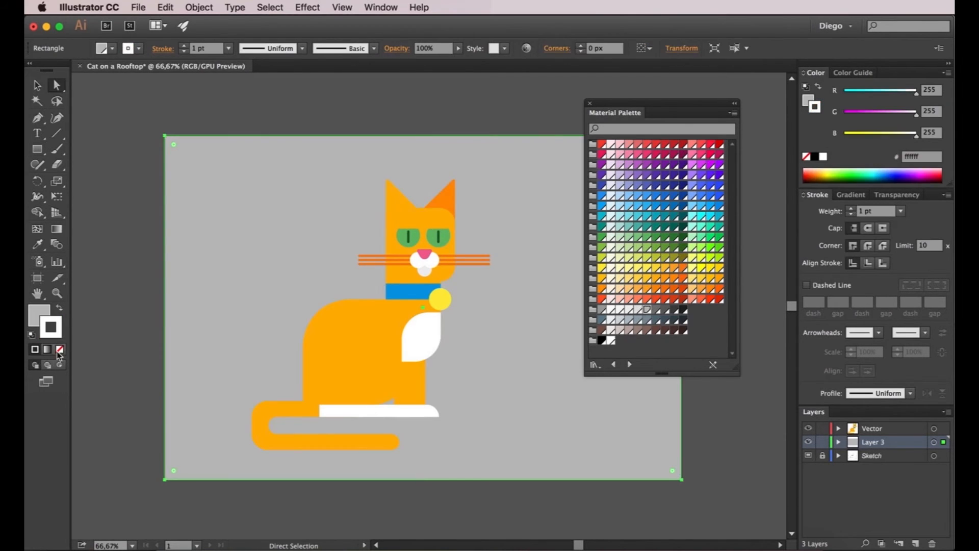
left_click(60, 349)
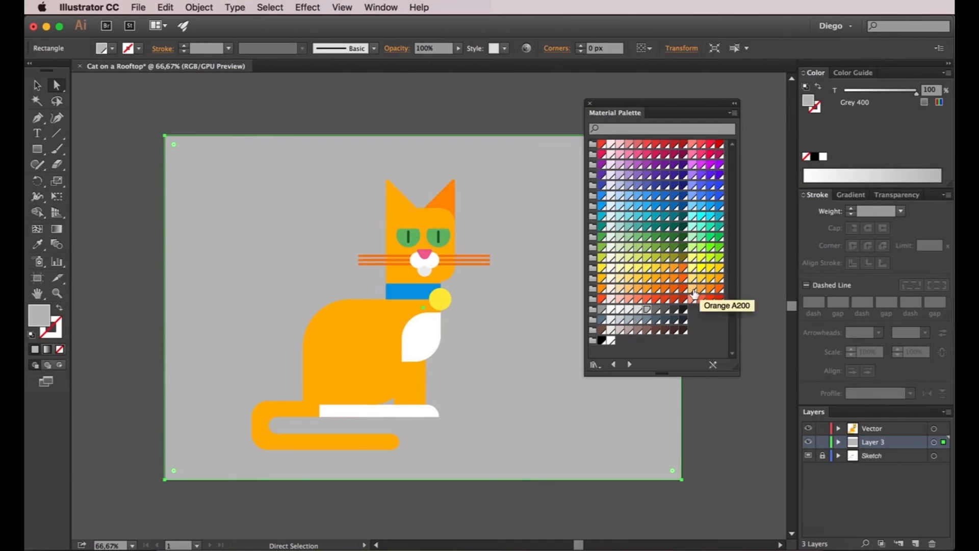
left_click(656, 311)
- Lock the background layer and toggle its visibility off and on to check the cat against the sketch
left_click(822, 442)
left_click(809, 442)
left_click(808, 442)
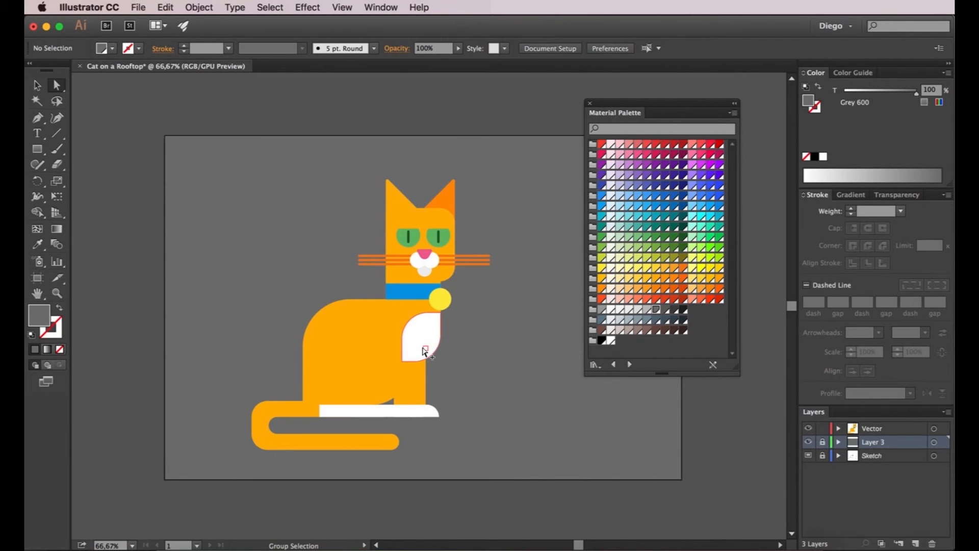
scroll(423, 349, "up", 1)
left_click_drag(396, 446, 428, 435)
left_click(809, 443)
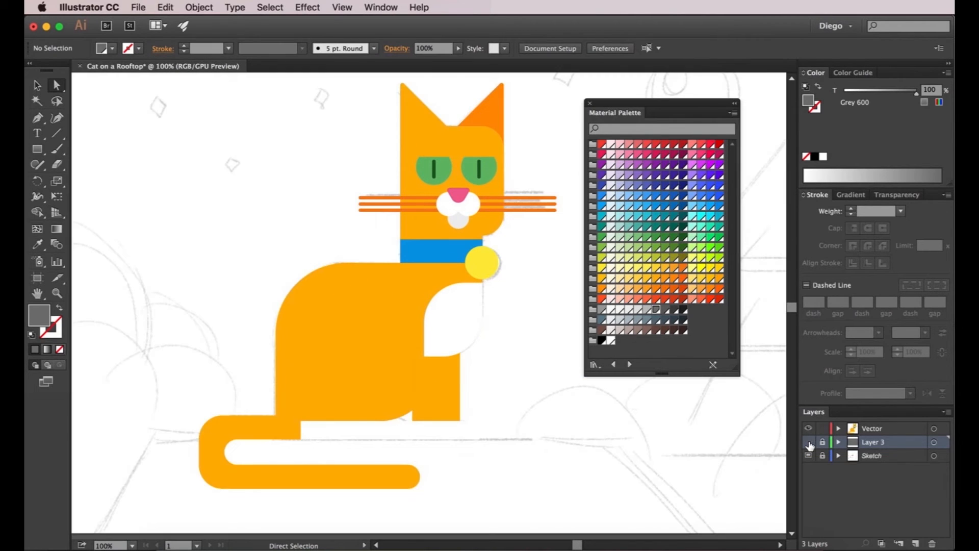
left_click(809, 443)
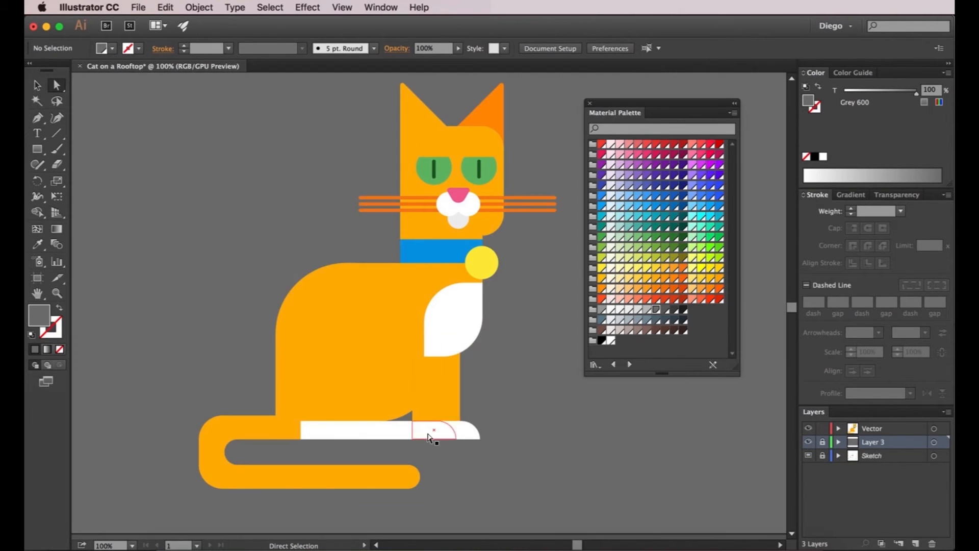
- Recolour the far hind leg with the right ear's darker orange, Amber 800, using the Eyedropper
scroll(403, 436, "up", 1)
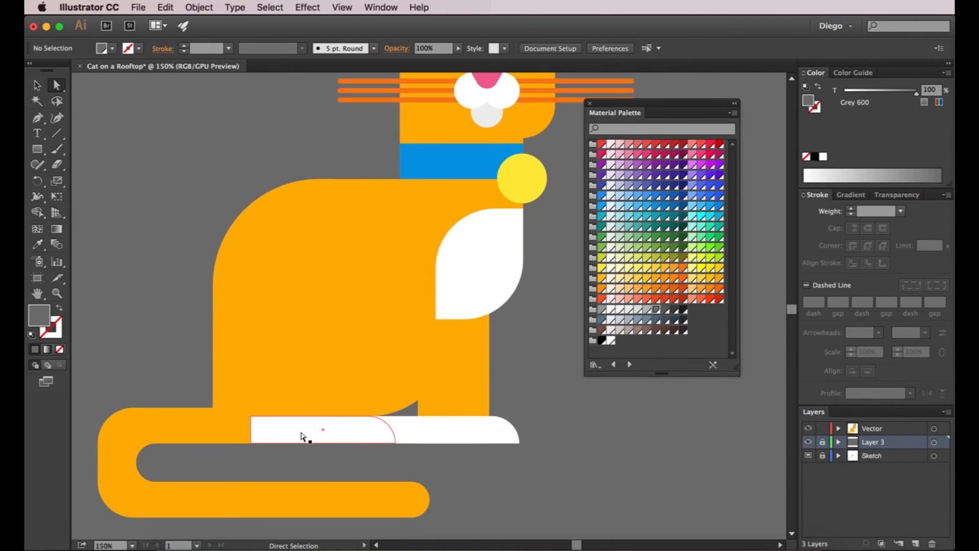
left_click(415, 432)
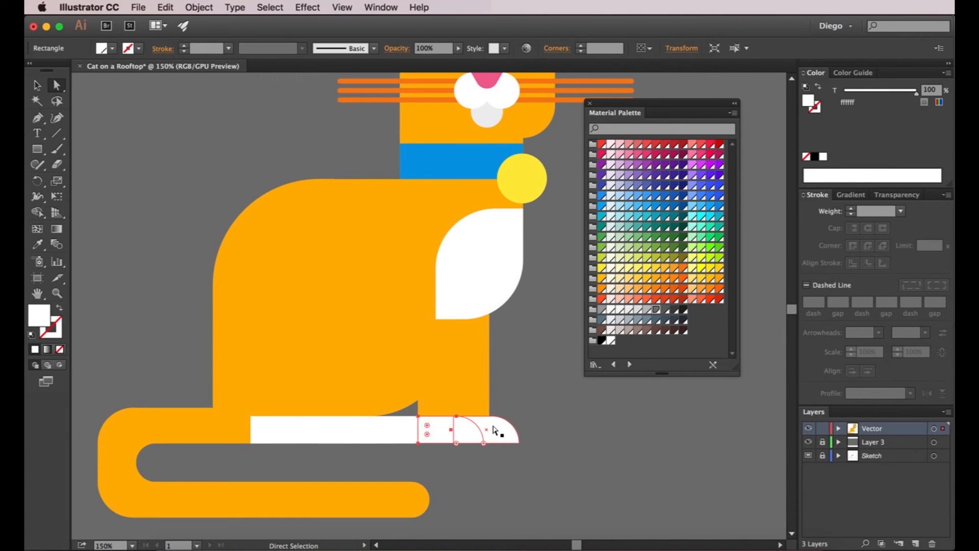
left_click(399, 405)
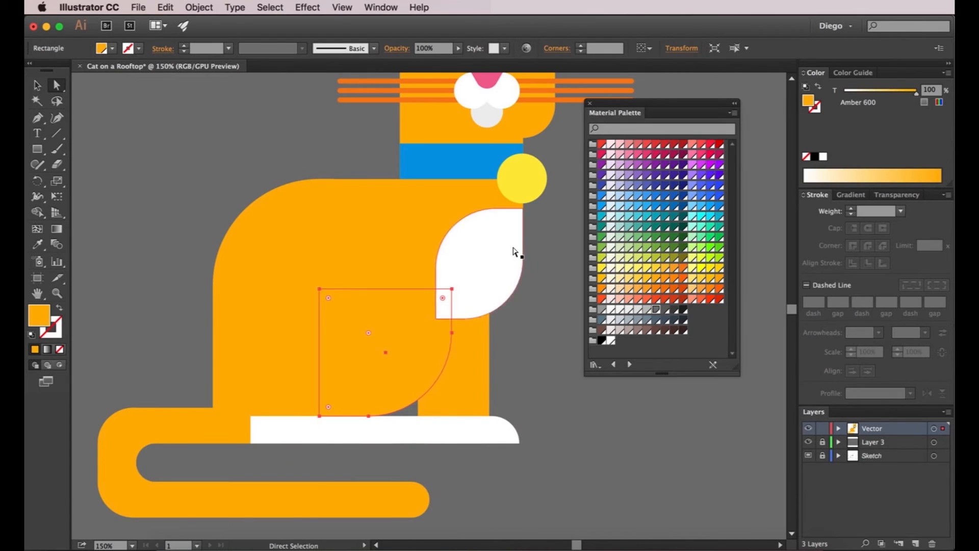
left_click_drag(516, 254, 446, 365)
scroll(465, 439, "down", 1)
left_click_drag(500, 409, 500, 359)
left_click(37, 245)
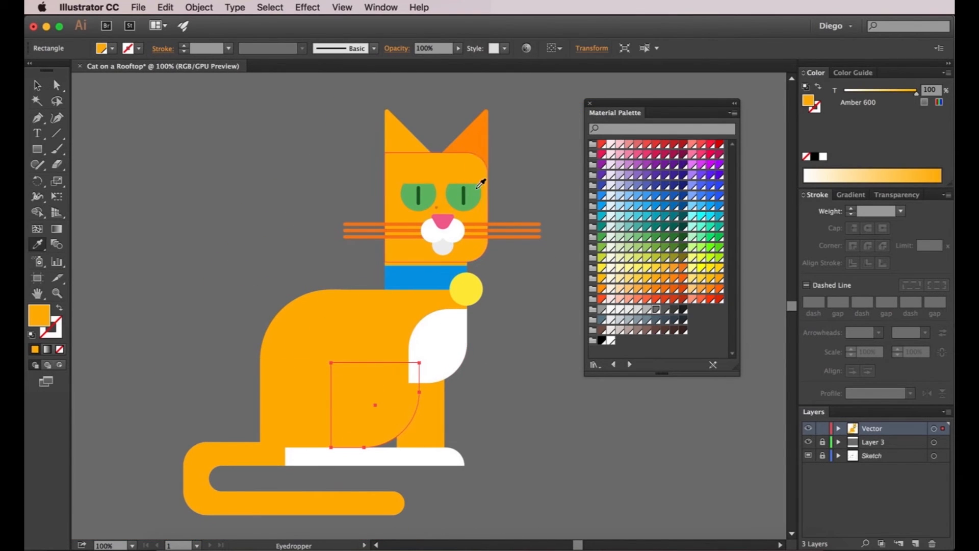
left_click(474, 135)
key("a")
- Recolour the far front leg with the right ear's Amber 800 using the Eyedropper
left_click(431, 418)
left_click(38, 245)
left_click(477, 135)
key("a")
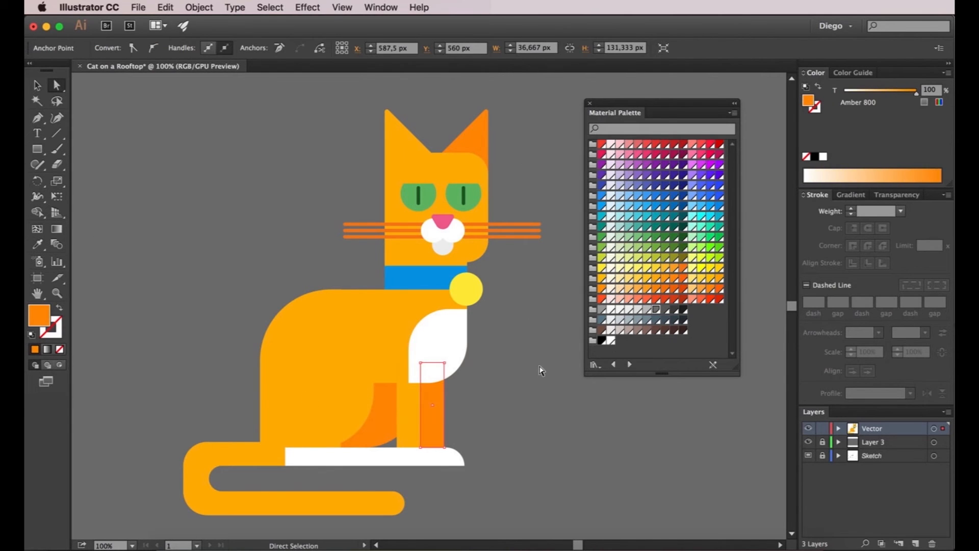
left_click(539, 367)
- Recolour the far front paw with the chin's light grey, Grey 200, using the Eyedropper
left_click(456, 462)
key("i")
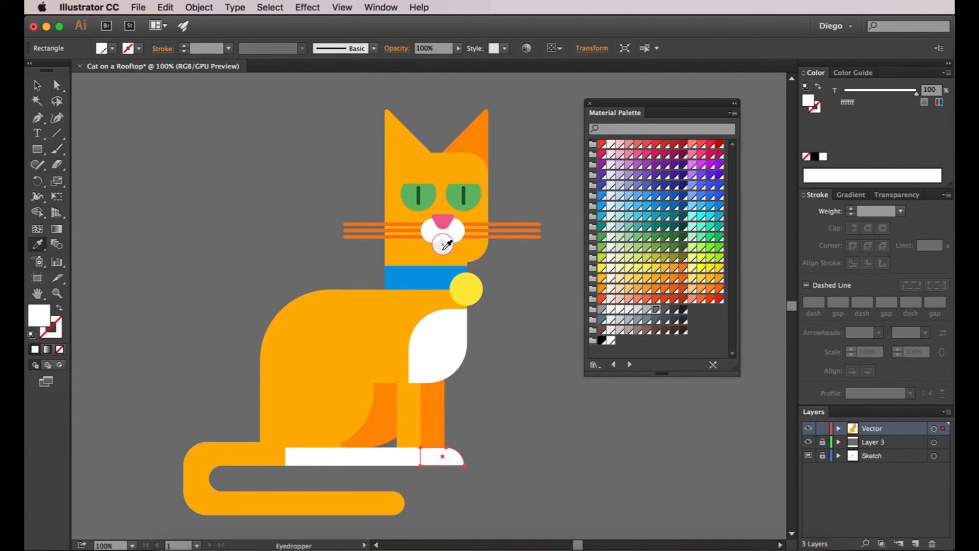
left_click(443, 247)
key("a")
left_click(530, 357)
- Recolour the far hind paw with the chin's Grey 200 using the Eyedropper
left_click(390, 457)
left_click(38, 245)
left_click(443, 248)
key("a")
left_click(410, 492)
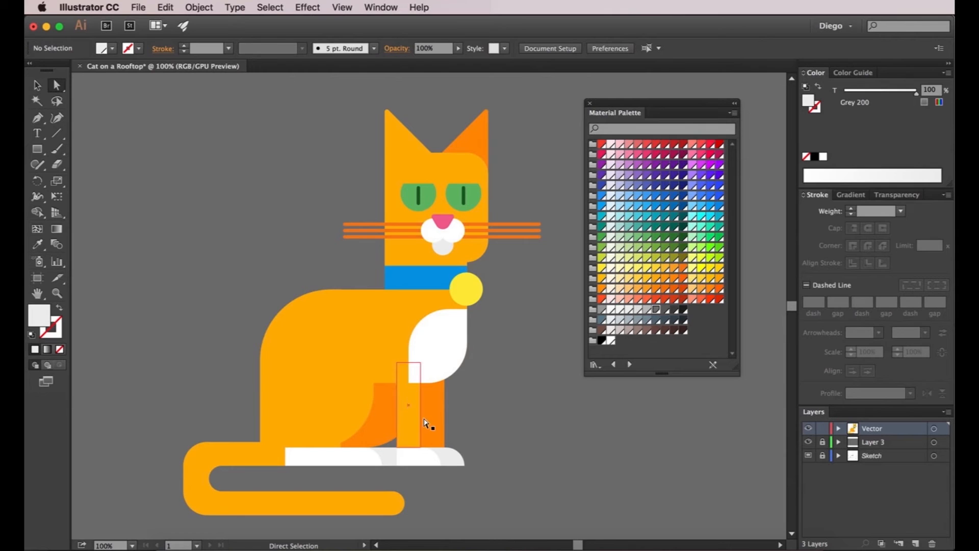
- Move both front legs together with their paws slightly left, lining the near leg up with the head's left edge
scroll(413, 438, "up", 1)
left_click(408, 439)
left_click(413, 470, "shift")
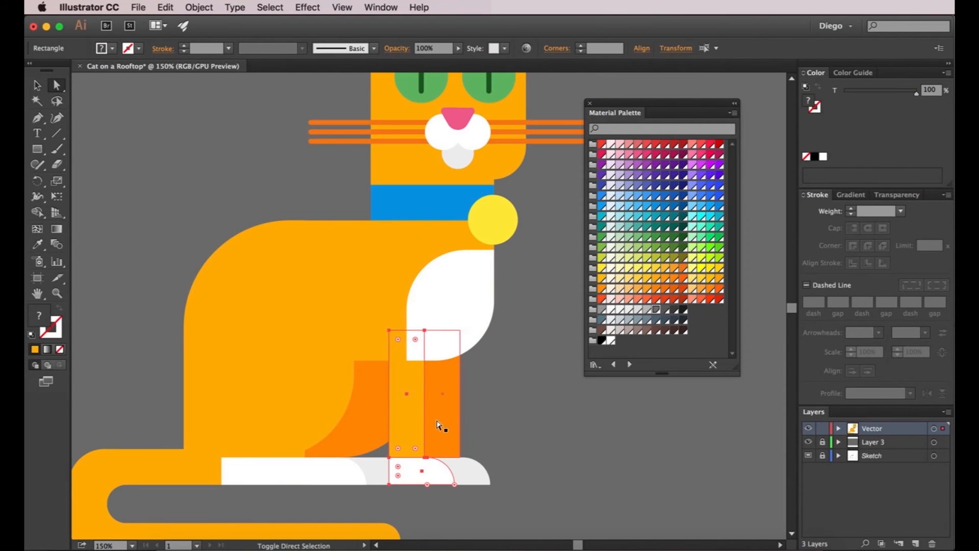
left_click(439, 413, "shift")
left_click(463, 471, "shift")
scroll(413, 392, "up", 1)
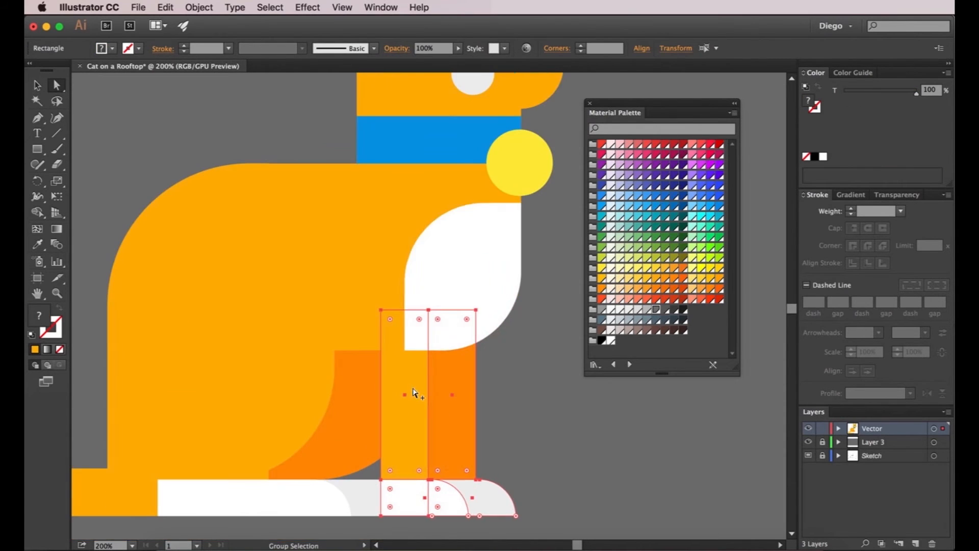
left_click_drag(416, 422, 393, 421)
left_click(489, 442)
scroll(477, 413, "down", 2)
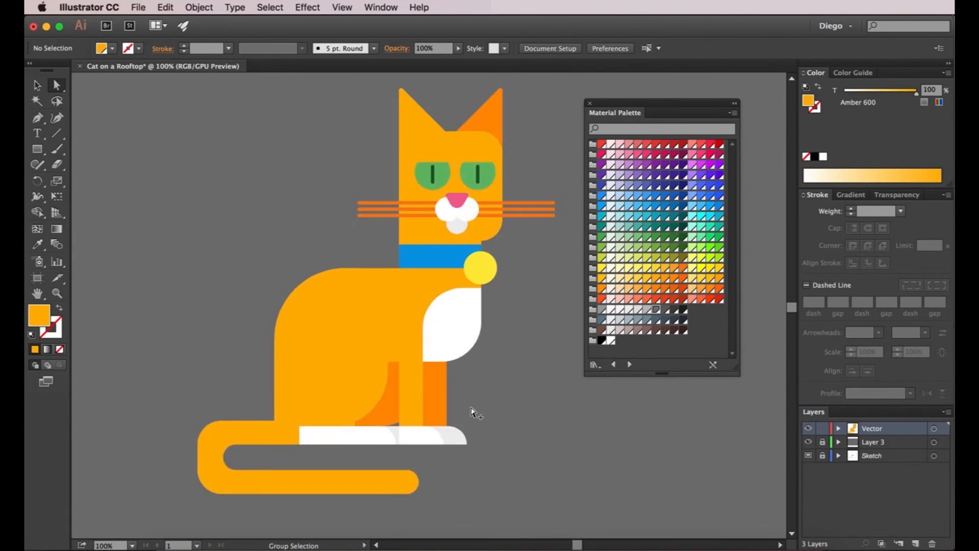
- Move the near white hind paw left until it aligns with the body's left edge
scroll(472, 411, "up", 1)
left_click(439, 434)
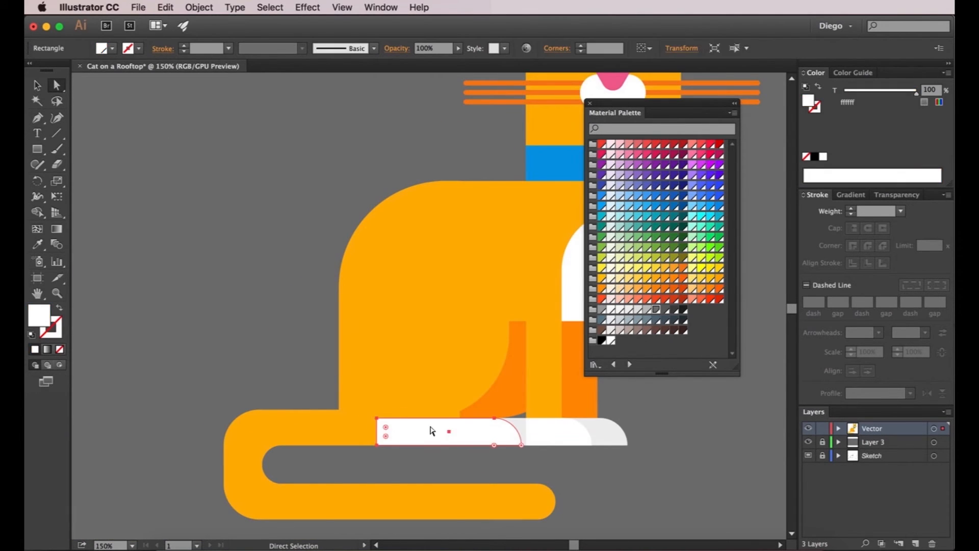
scroll(462, 436, "up", 1)
left_click_drag(498, 434, 452, 435)
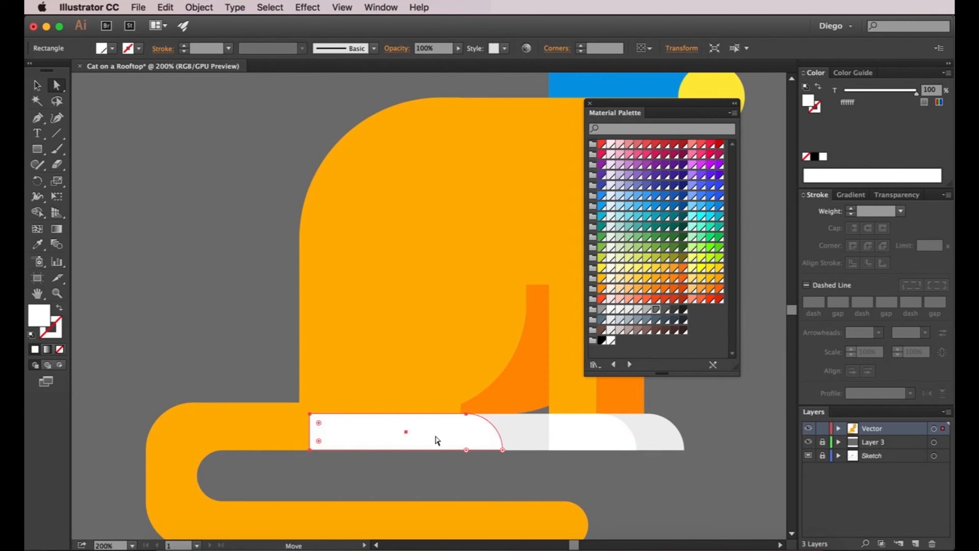
scroll(354, 431, "up", 1)
left_click_drag(325, 433, 314, 435)
left_click_drag(561, 501, 423, 483)
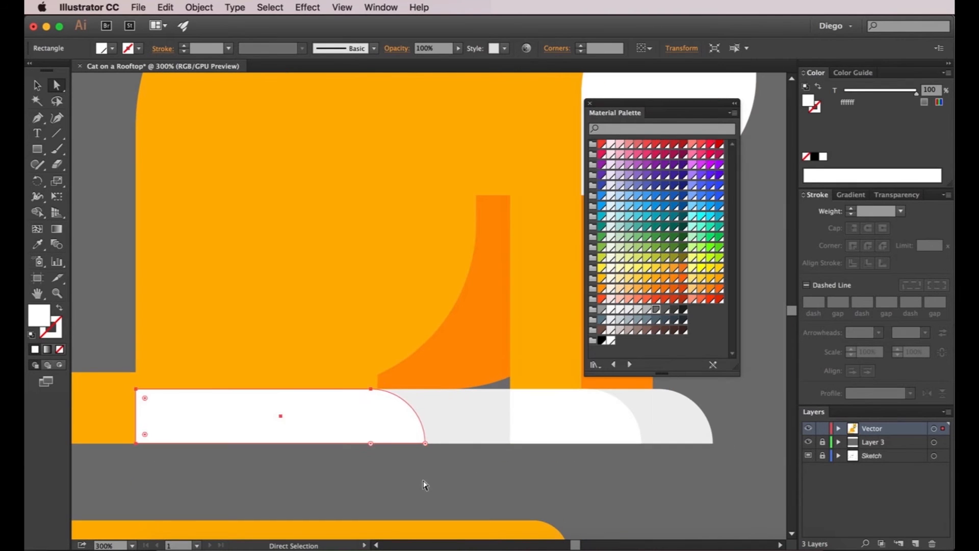
left_click(424, 483)
- Move the far hind leg and its grey paw left, closer to the near hind leg
left_click(419, 379)
left_click_drag(418, 379, 377, 391)
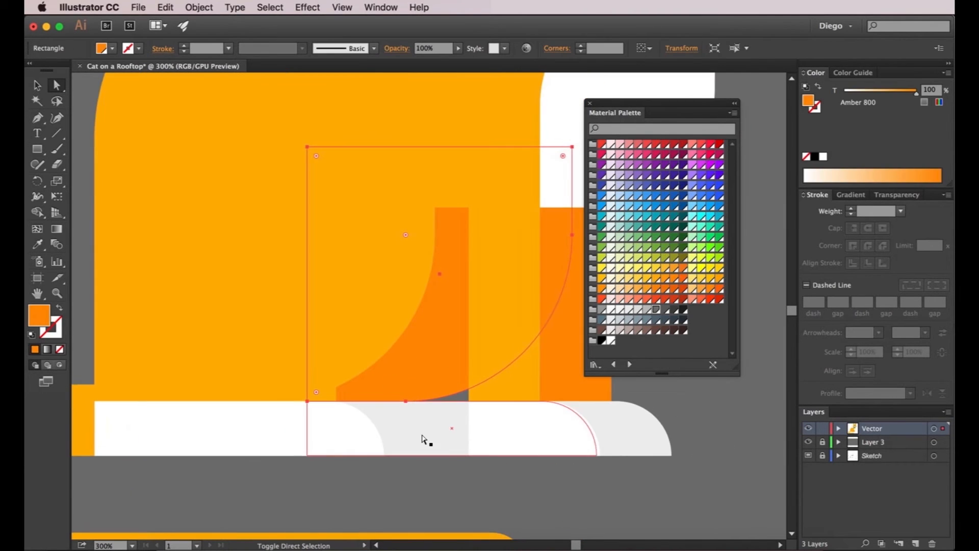
left_click(416, 438, "shift")
left_click_drag(449, 367, 380, 362)
left_click(588, 463)
scroll(607, 484, "down", 2, "alt")
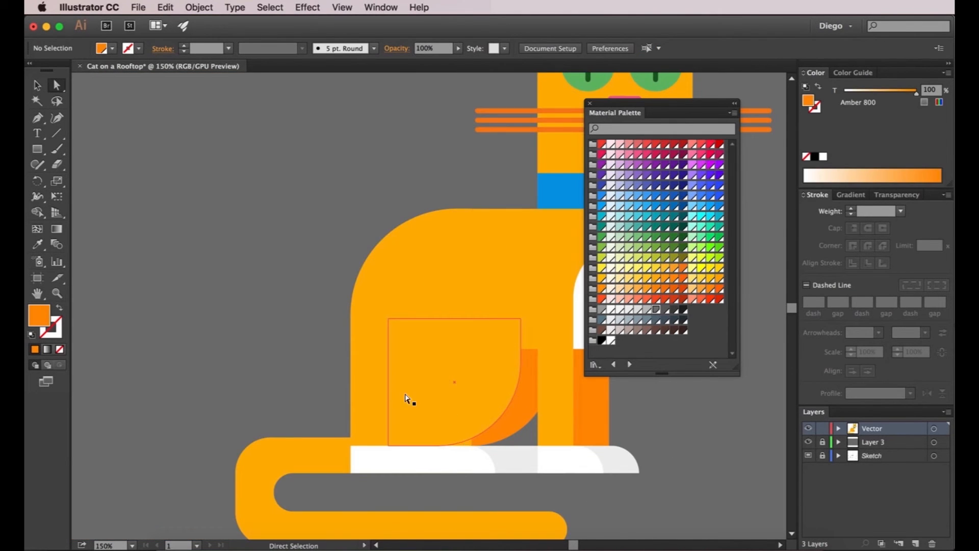
- Duplicate the cat's left ear slightly to its left and send the copy one level backward
left_click_drag(513, 457, 456, 453)
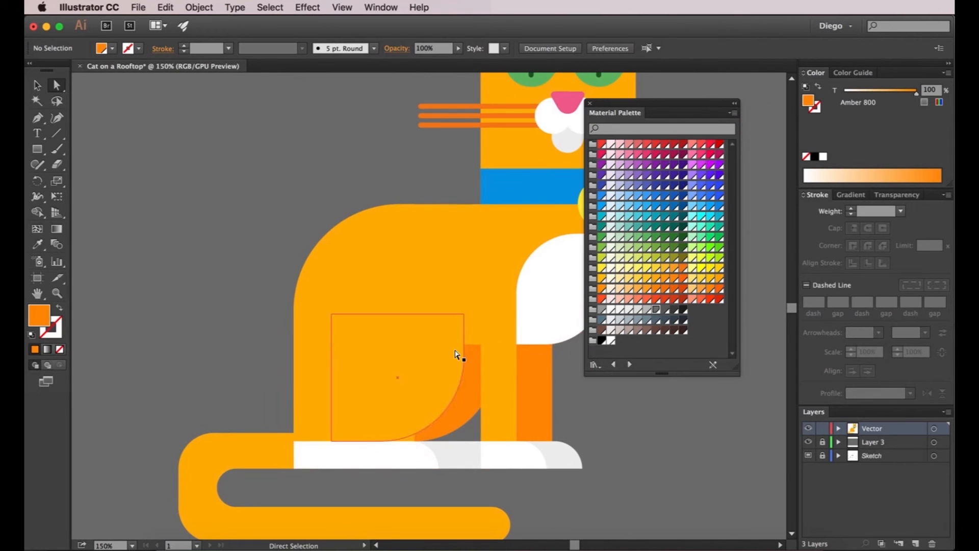
left_click_drag(466, 286, 392, 310)
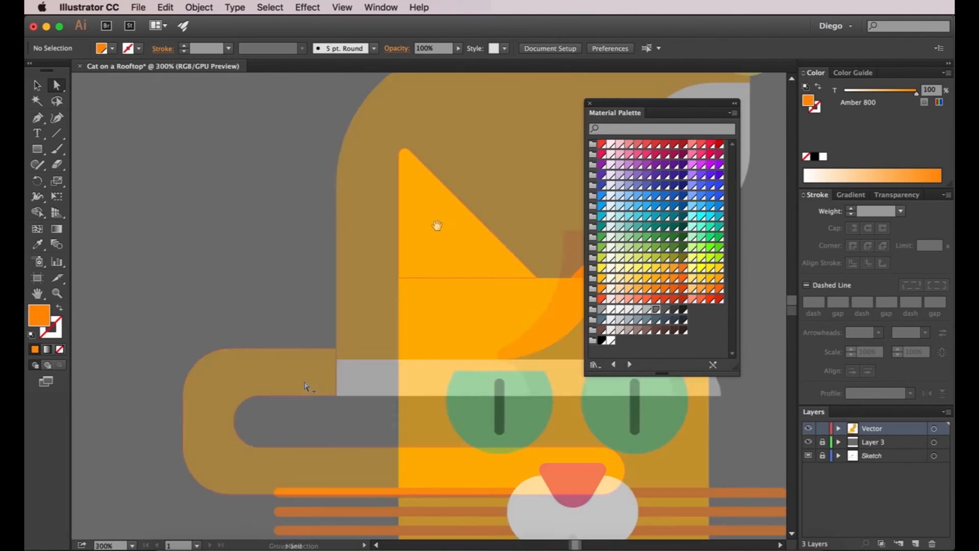
left_click_drag(439, 226, 357, 240)
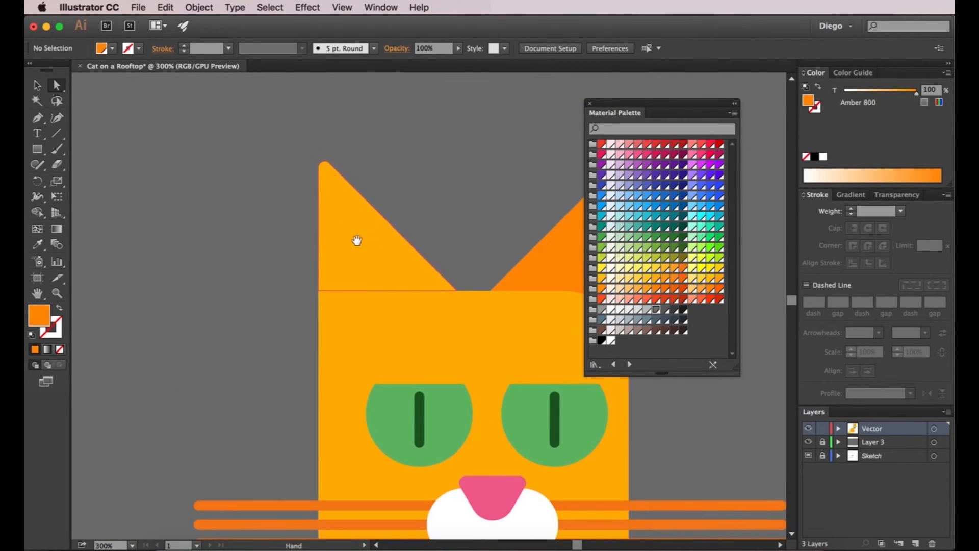
scroll(352, 236, "up", 1, "alt")
left_click(352, 236)
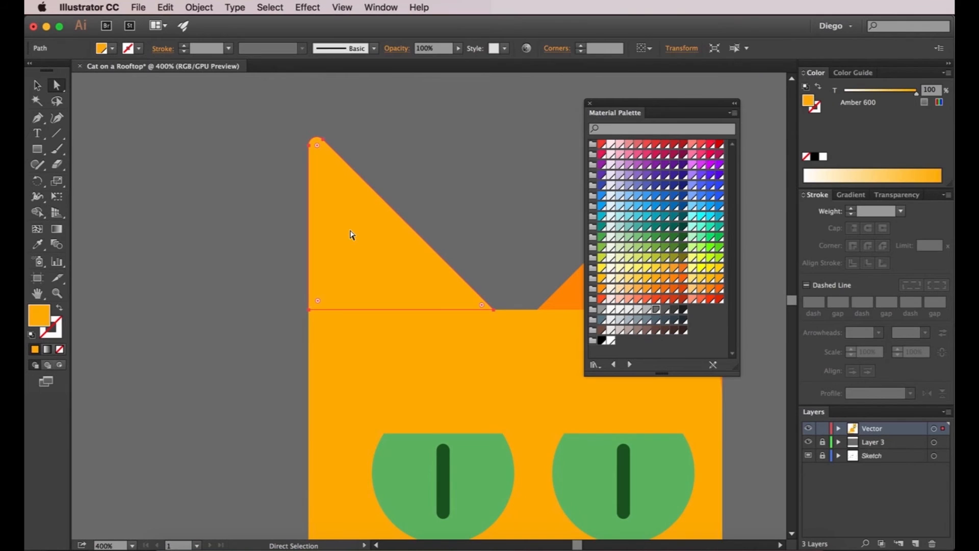
left_click(37, 84)
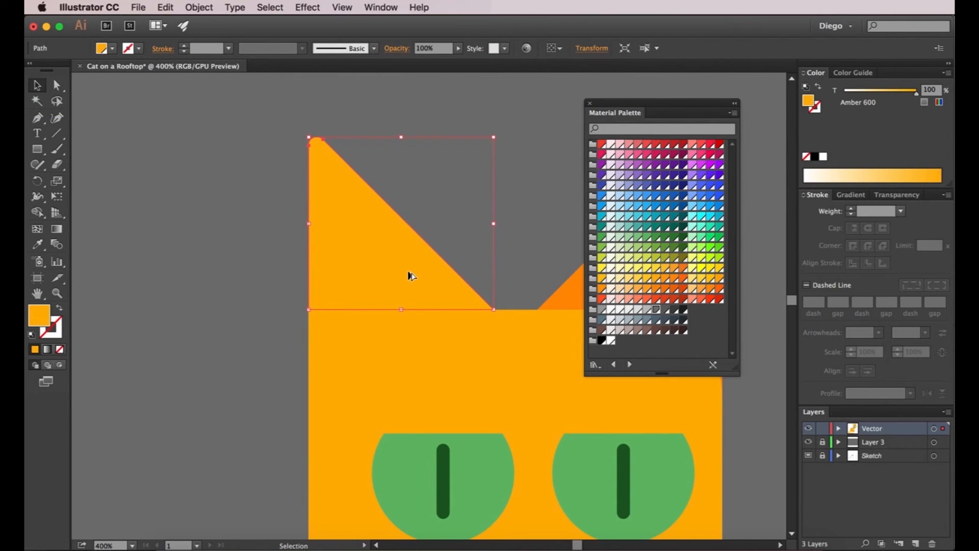
left_click_drag(411, 275, 375, 273)
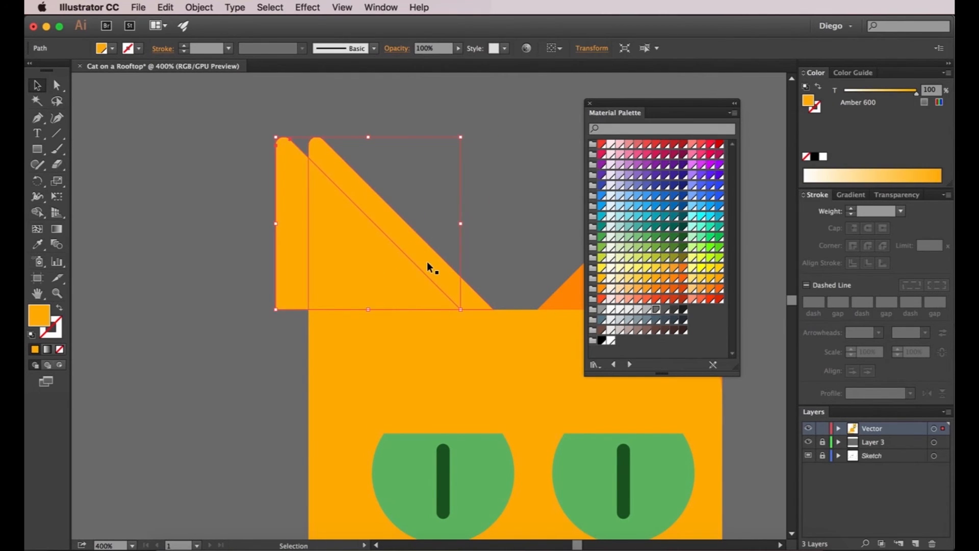
key("a")
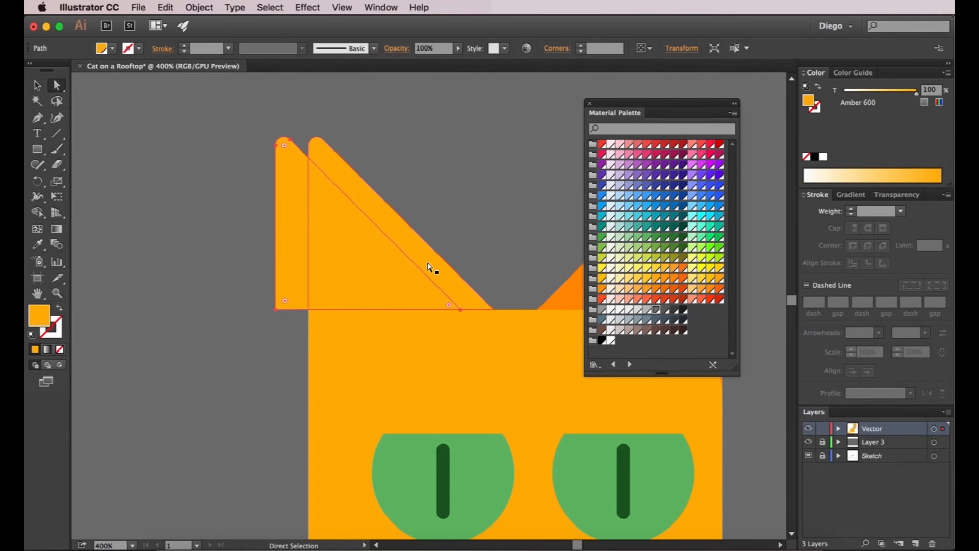
key("ctrl+bracketleft")
left_click(451, 184)
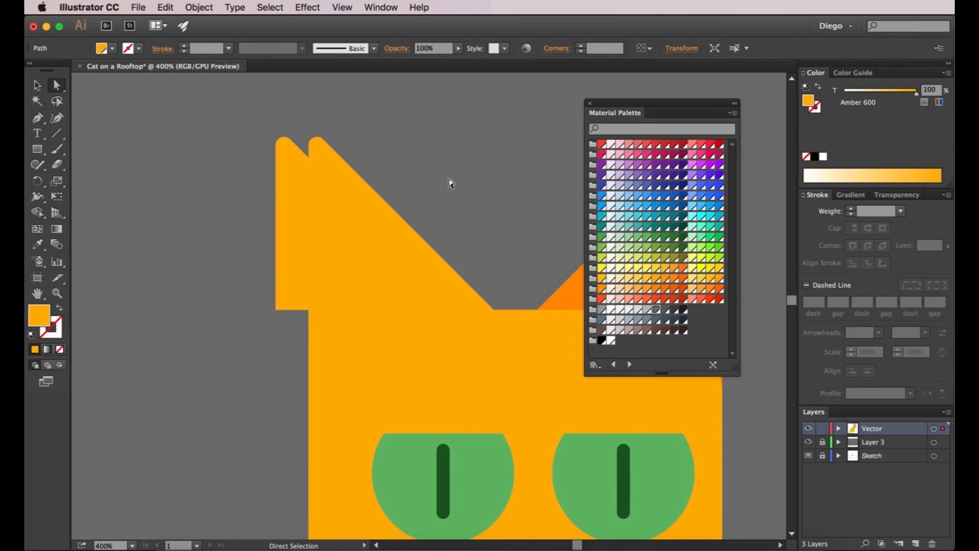
- Intersect the cat's left ear with its offset copy using Pathfinder, keeping only their overlapping triangle as the inner ear
left_click(399, 235)
key("v")
key("a")
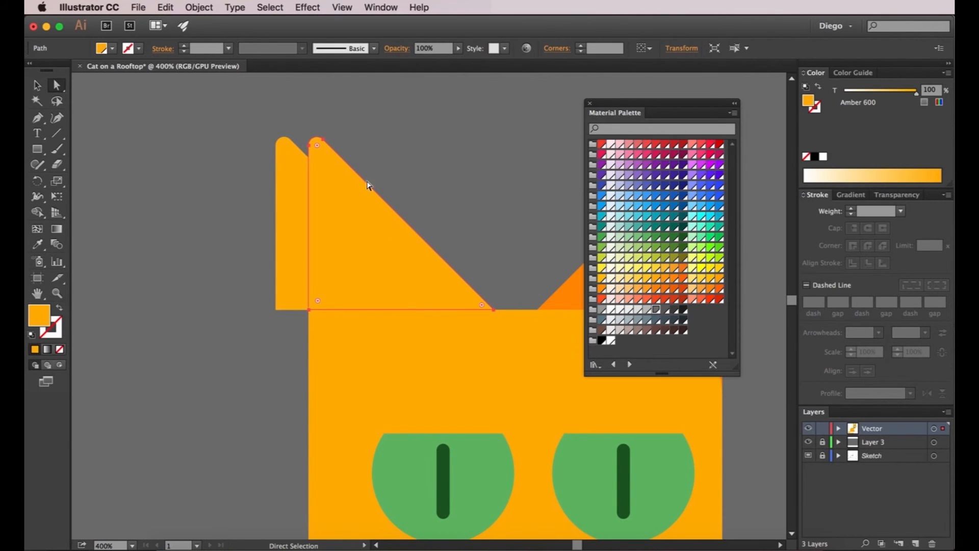
left_click(381, 7)
left_click(408, 421)
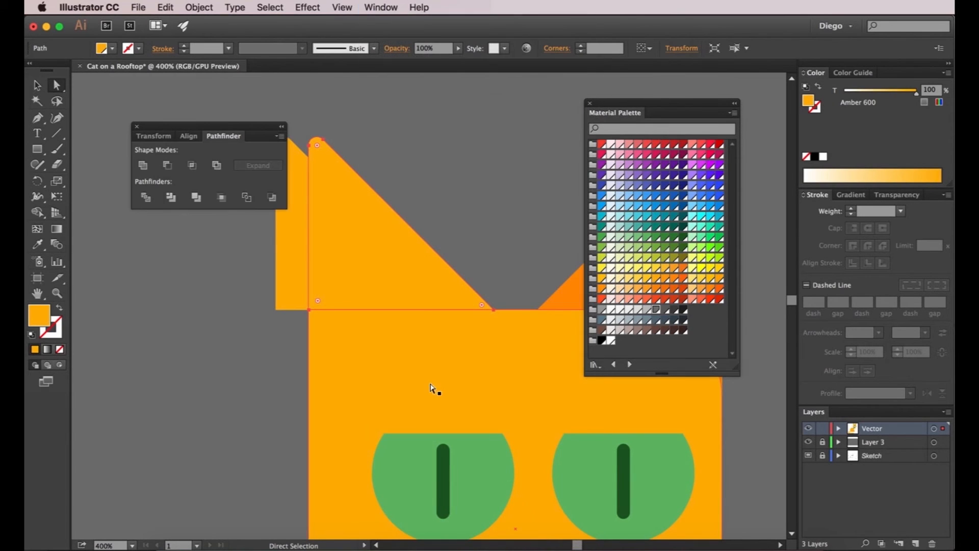
left_click_drag(194, 135, 157, 115)
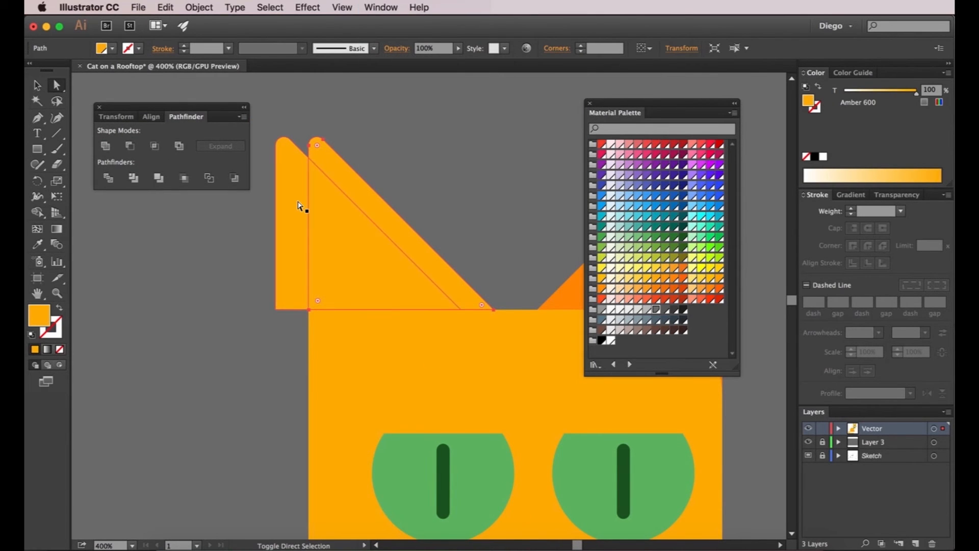
left_click(300, 206, "shift")
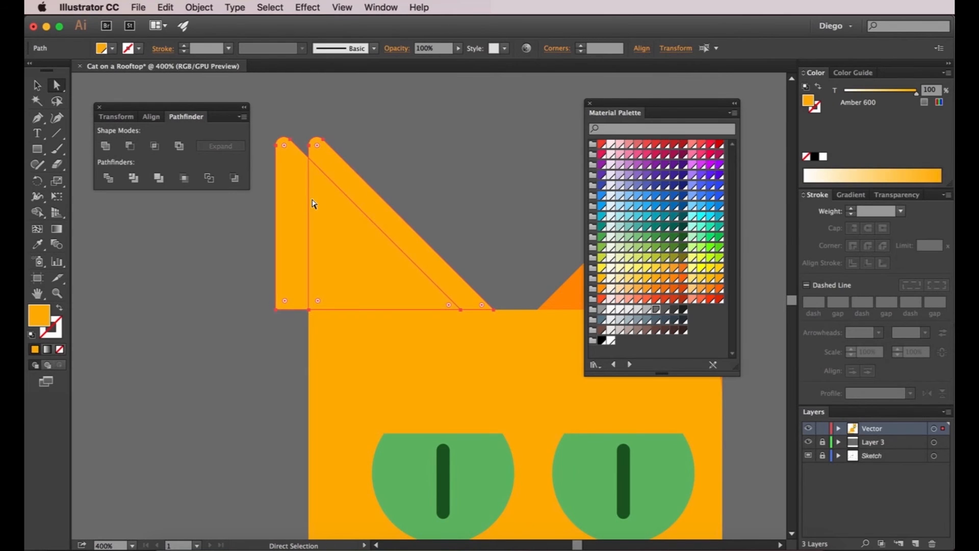
left_click(155, 147)
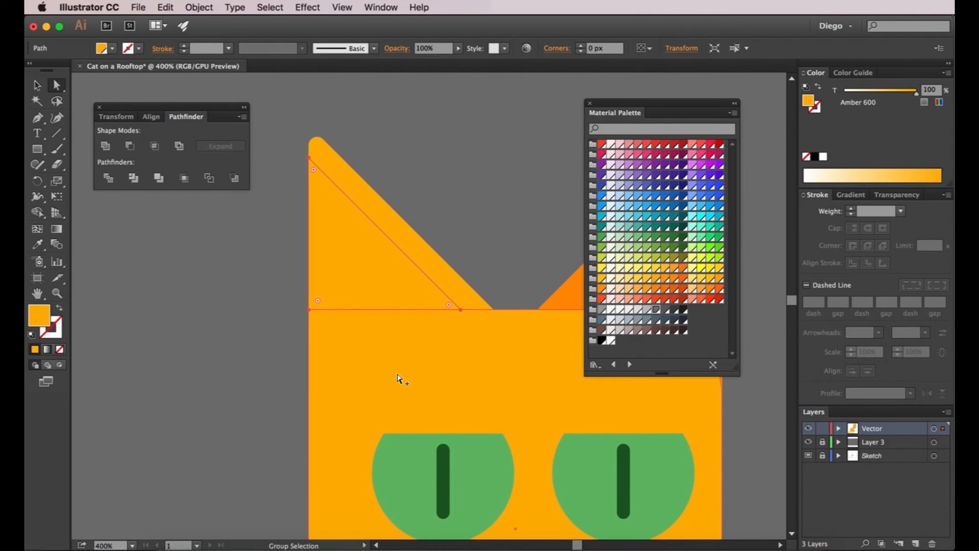
- Fill the inner ear triangle with the yellow sampled from the round collar bell, then deselect it
left_click_drag(474, 373, 418, 249)
scroll(432, 341, "down", 1)
scroll(378, 299, "down", 2)
scroll(426, 195, "down", 1)
scroll(391, 190, "up", 1)
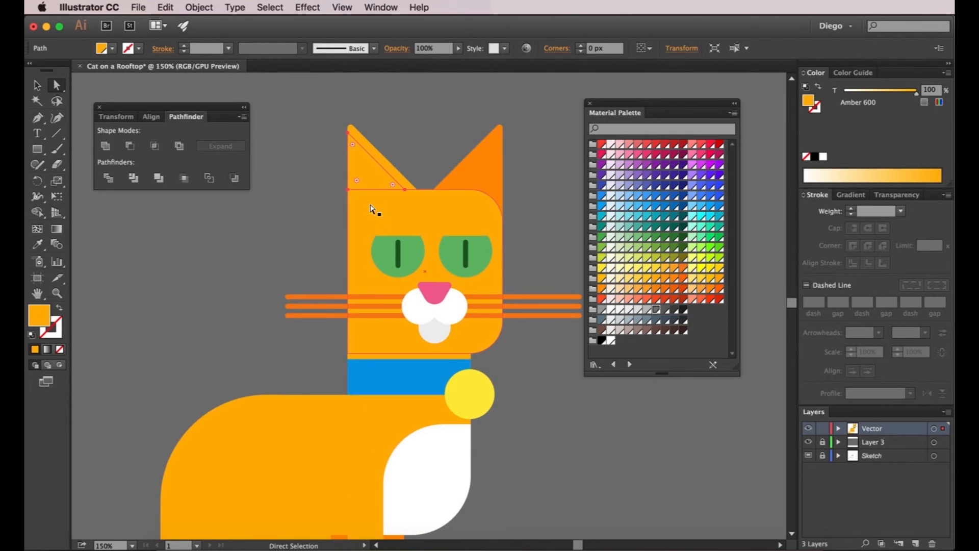
key("i")
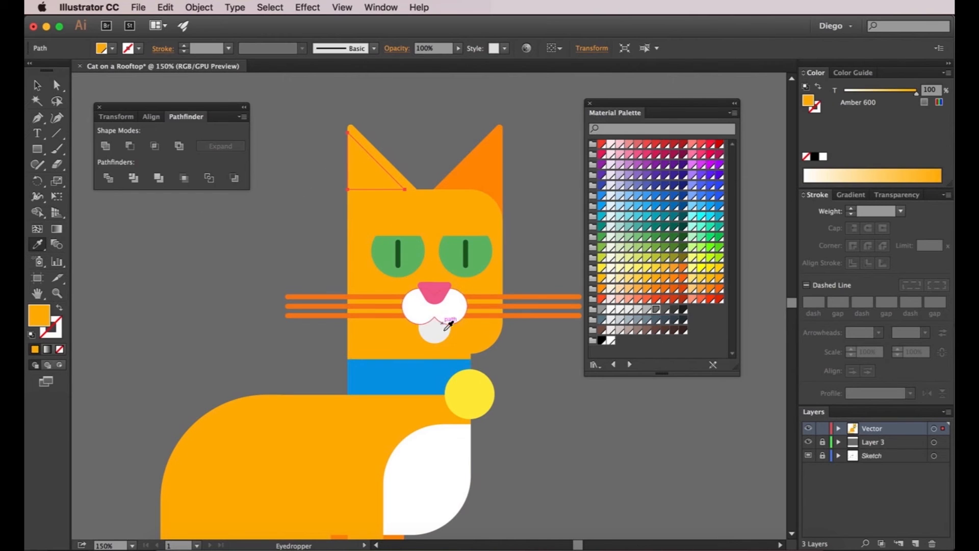
left_click(477, 389)
key("a")
left_click(517, 403)
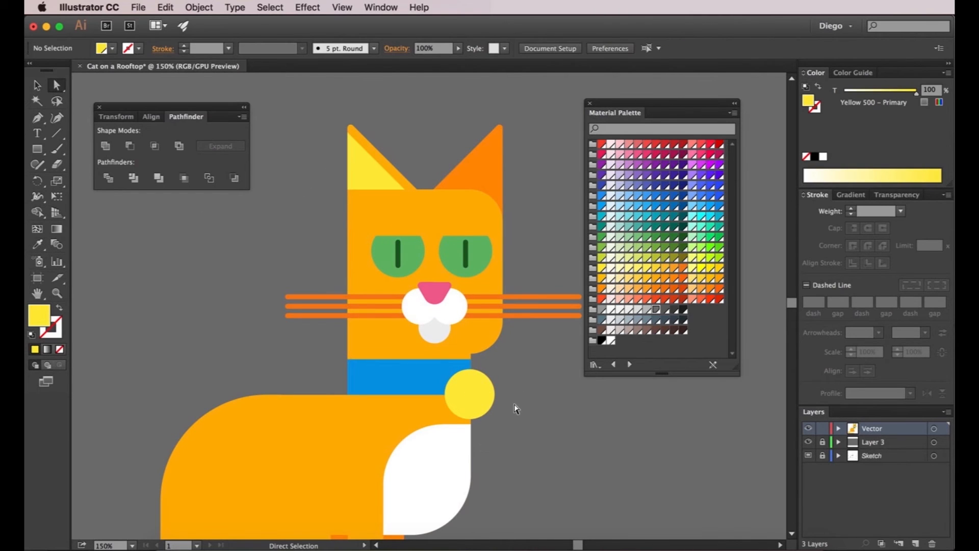
- Draw a straight horizontal line along the flat tops of both eyes, extending slightly past them on each side
left_click(52, 139)
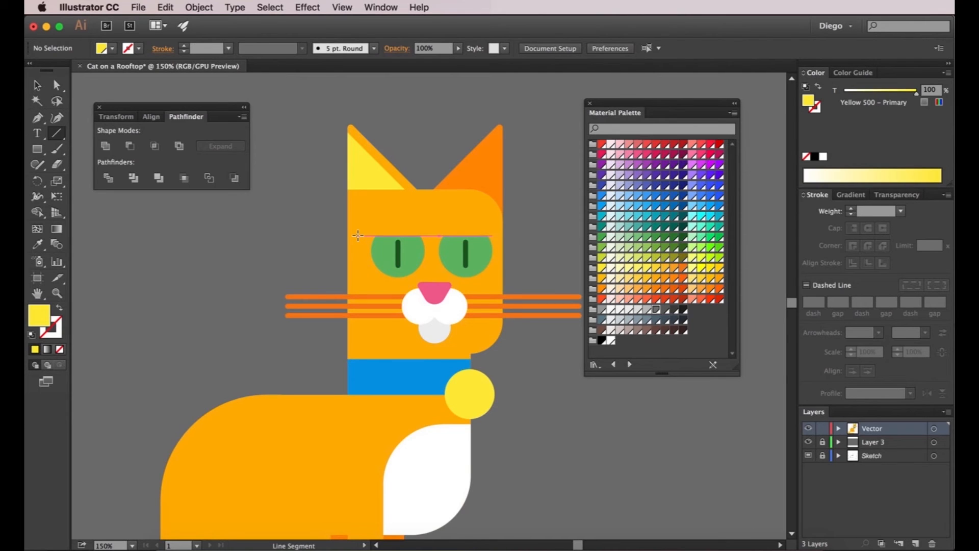
left_click(53, 139)
left_click_drag(359, 236, 497, 233)
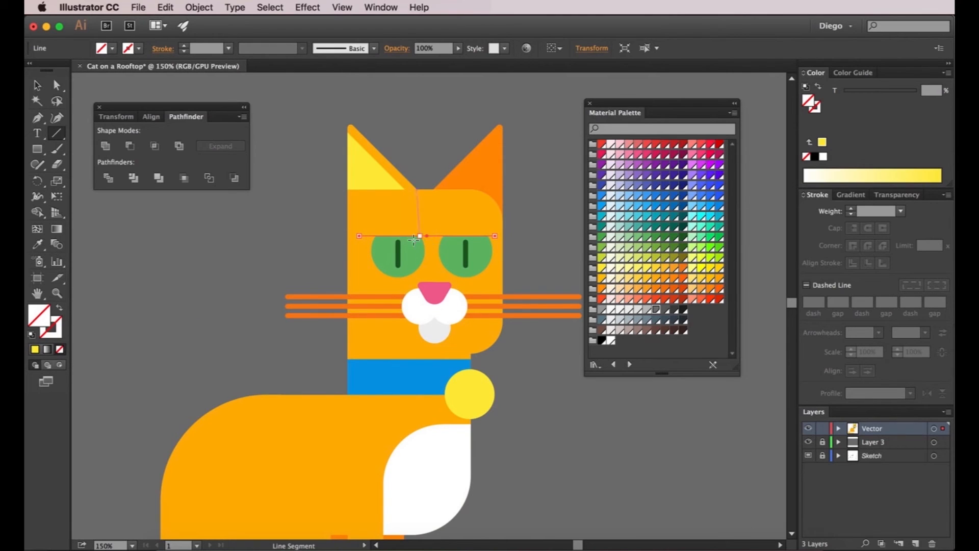
- Apply the whiskers' orange 5 pt rounded stroke to the brow line with the Eyedropper, then deselect it
left_click(40, 247)
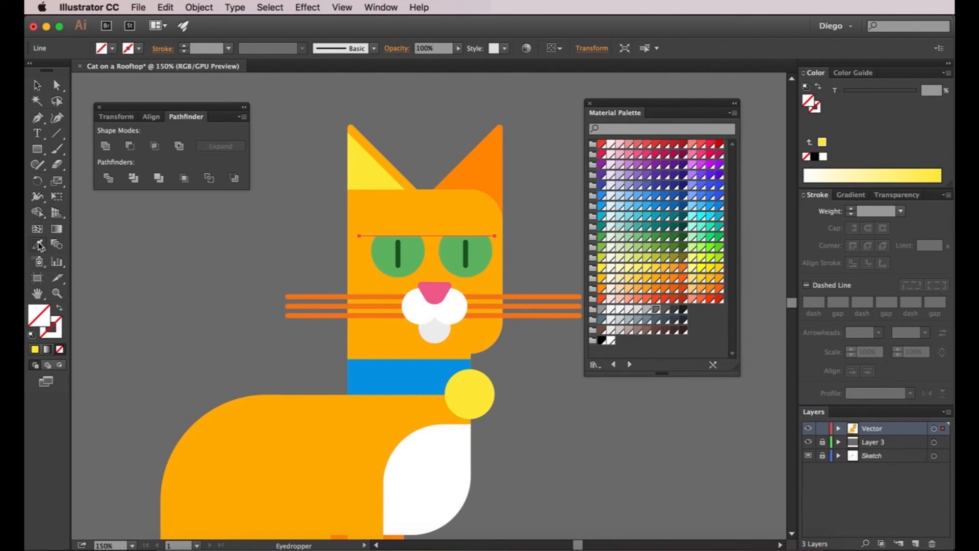
left_click(308, 292)
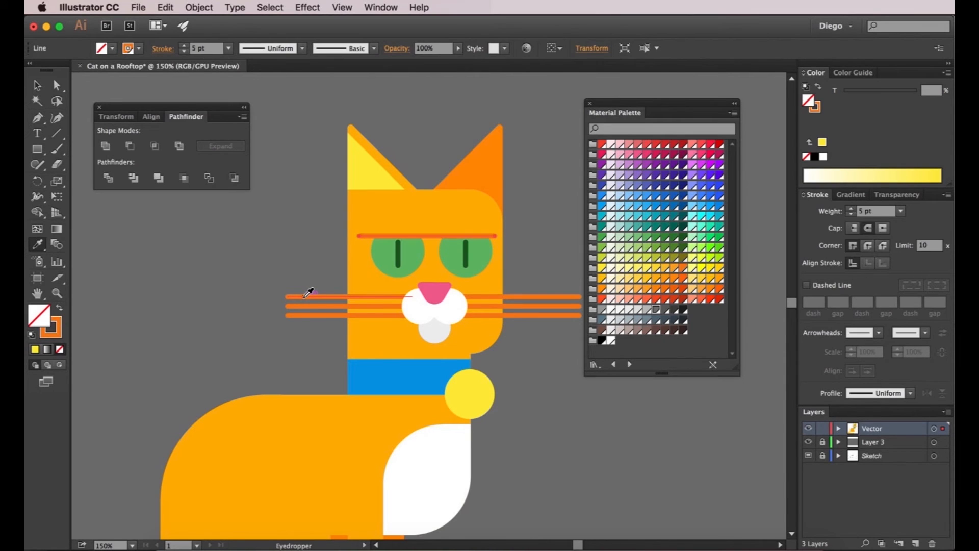
key("a")
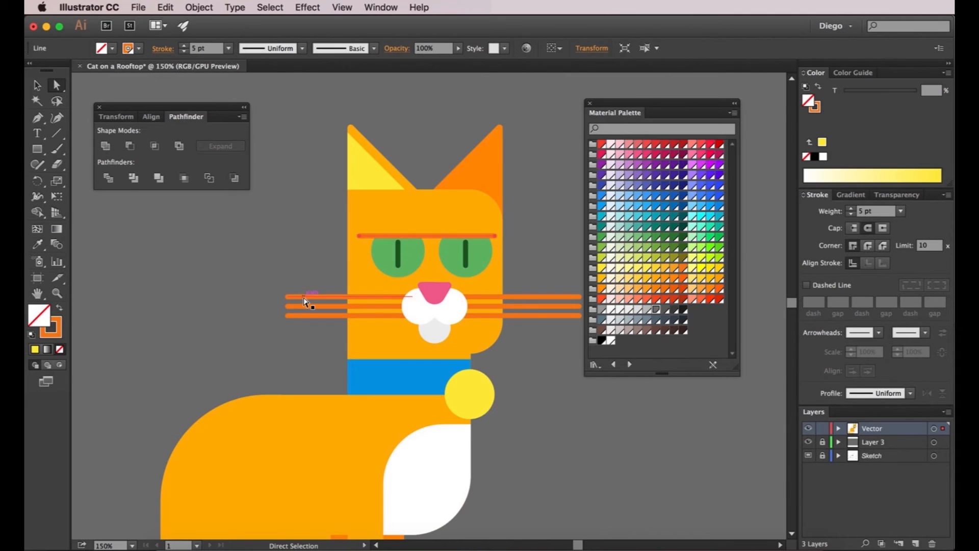
left_click(301, 284)
- Temporarily hide Layer 3 and the Vector layer to examine the sketch's forehead stripes, then show both layers again
scroll(350, 256, "up", 1)
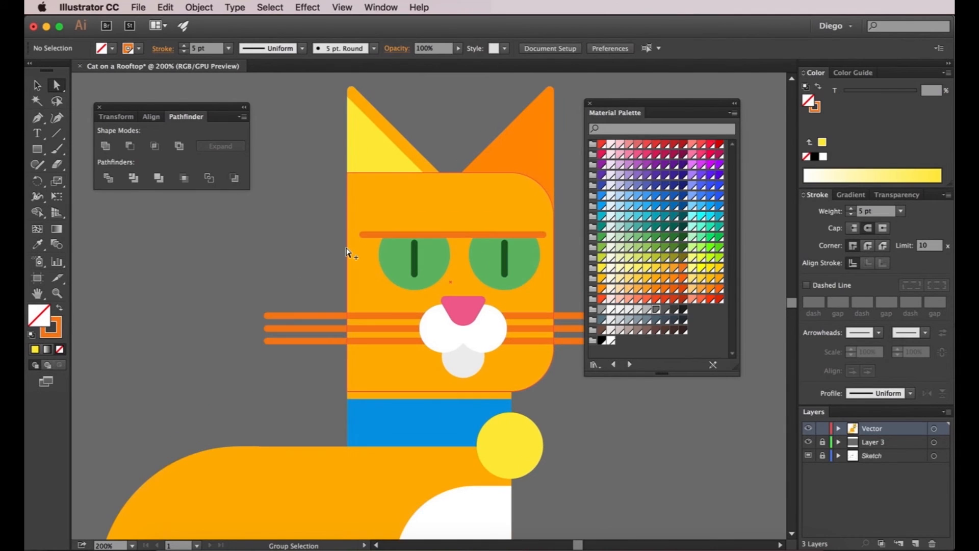
scroll(351, 254, "down", 1)
scroll(350, 255, "down", 1)
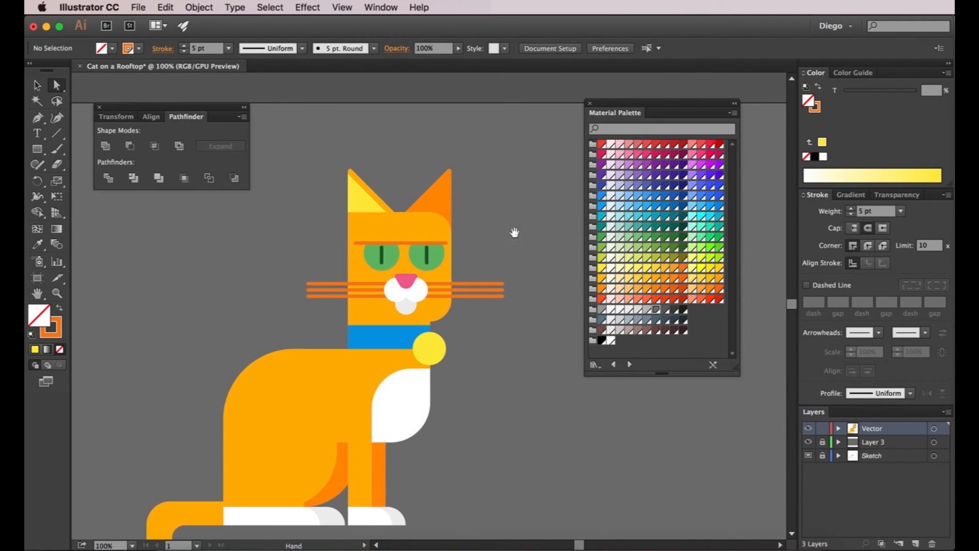
scroll(511, 232, "right", 1)
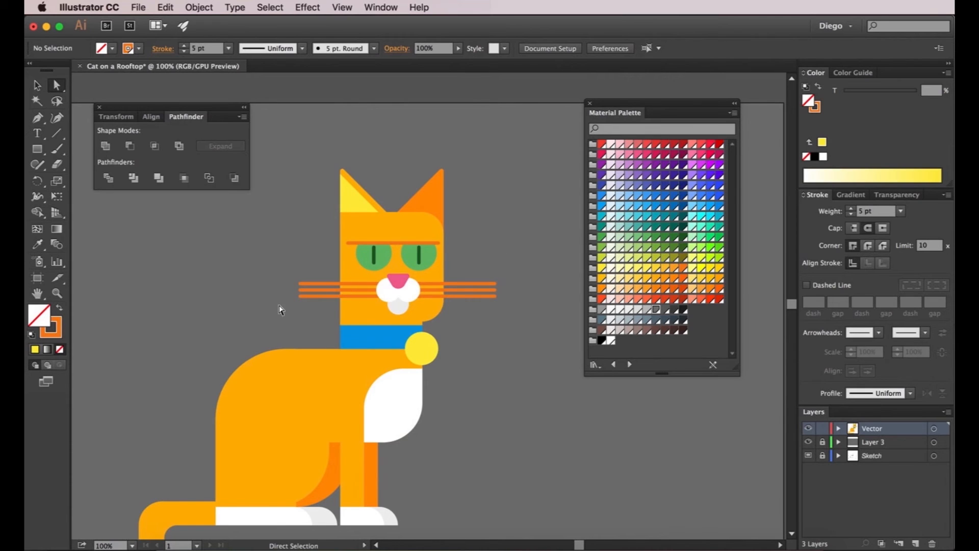
scroll(380, 228, "up", 3)
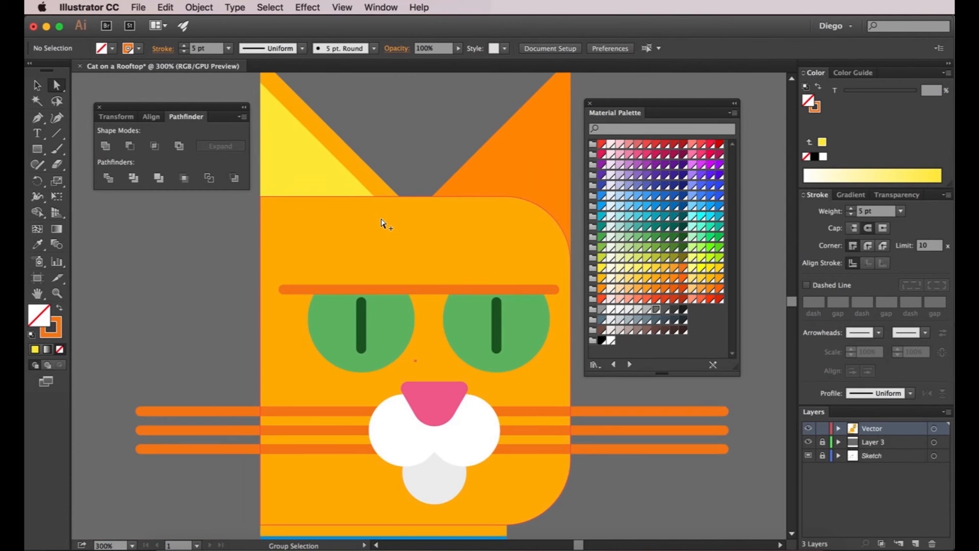
left_click(809, 443)
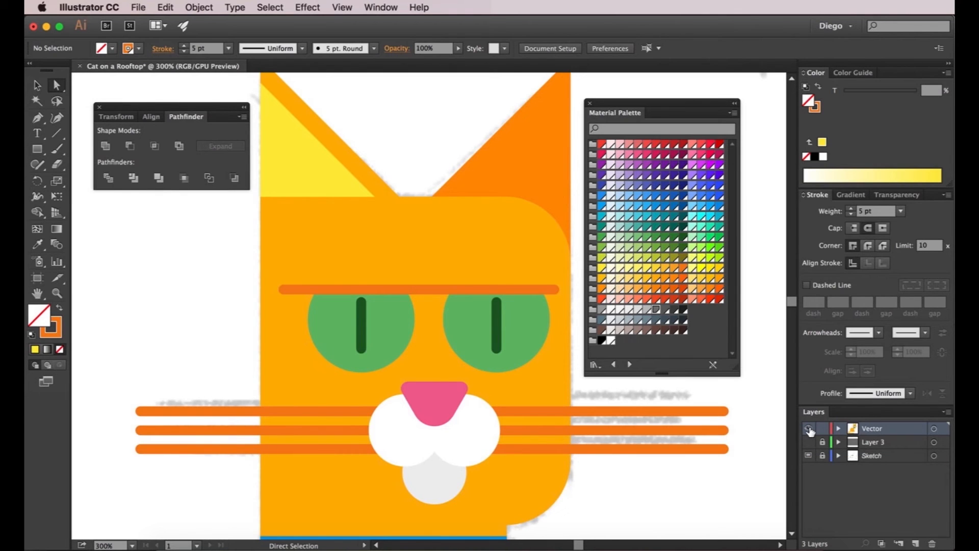
left_click(809, 429)
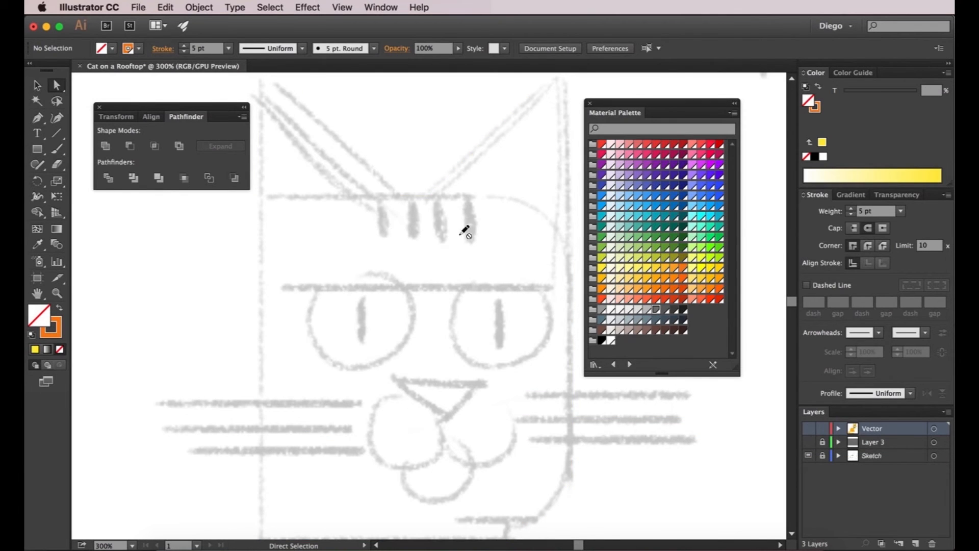
left_click(808, 443)
left_click(808, 429)
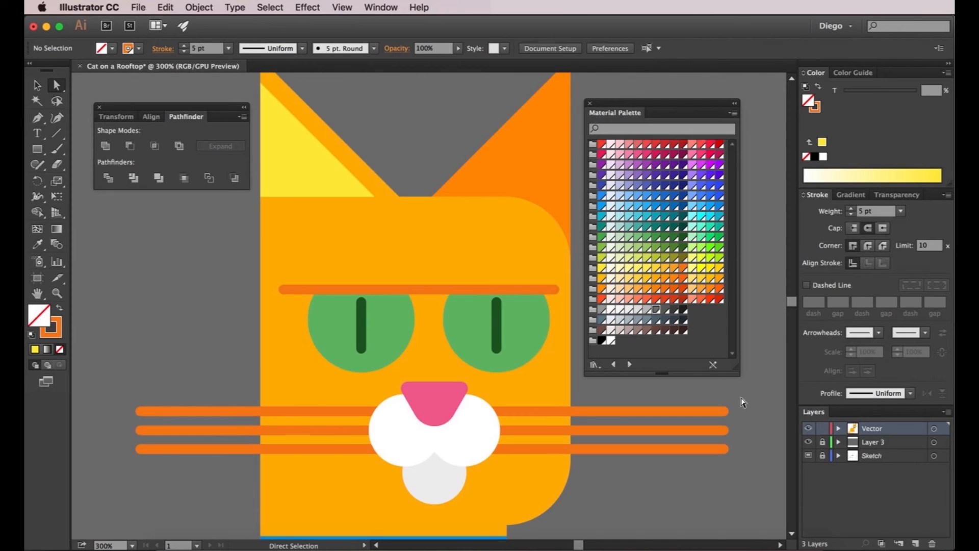
- Draw a narrow vertical rectangle down from the head's top edge between the ears, with an orange Yellow 900 fill and no stroke
left_click(33, 150)
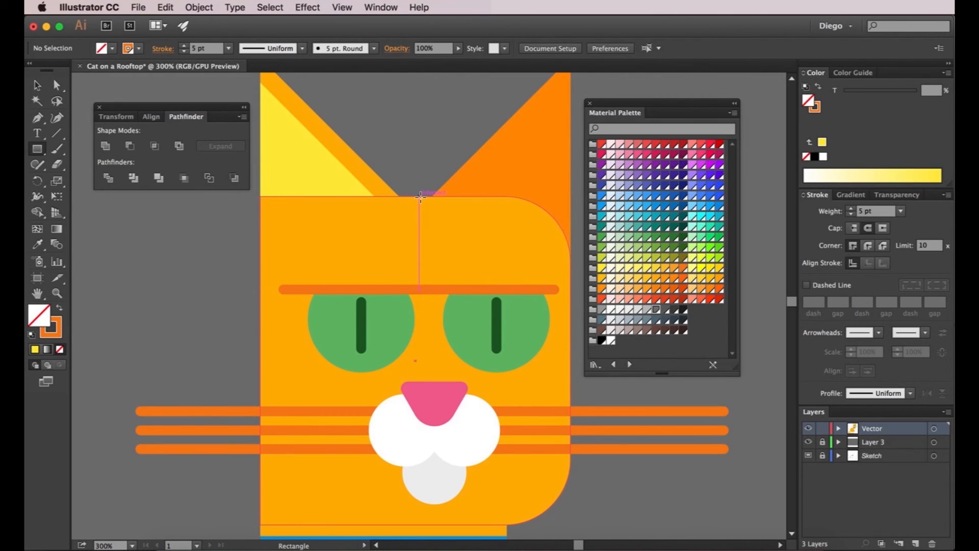
left_click_drag(420, 197, 403, 246)
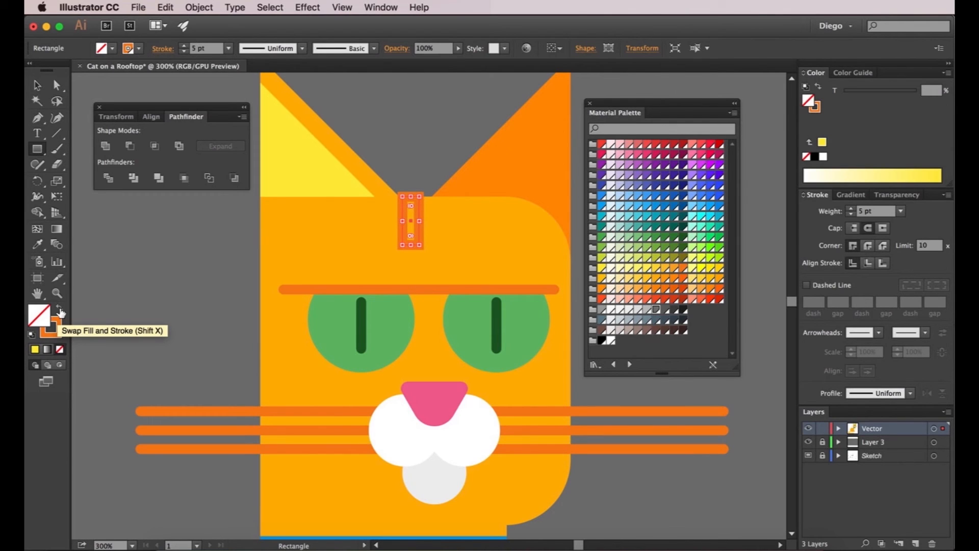
left_click(60, 311)
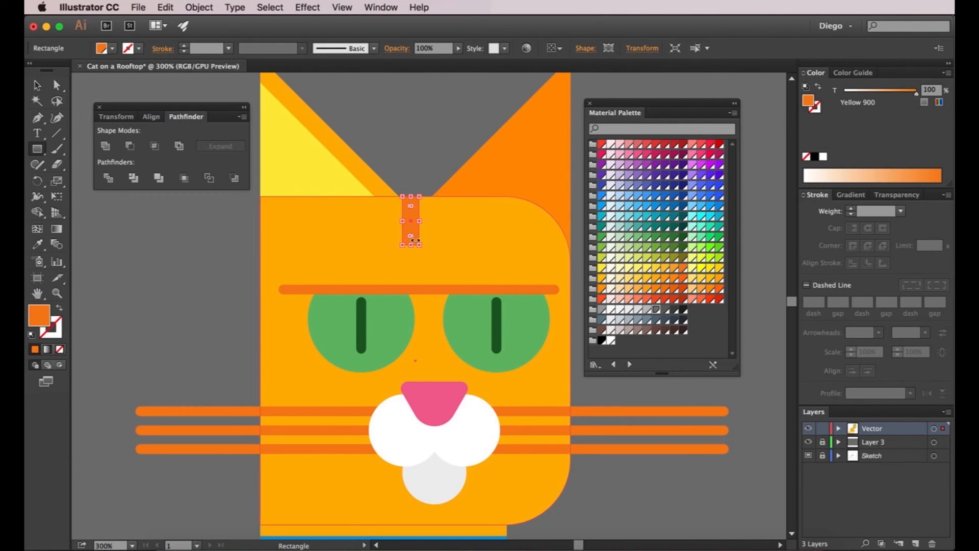
left_click(56, 85)
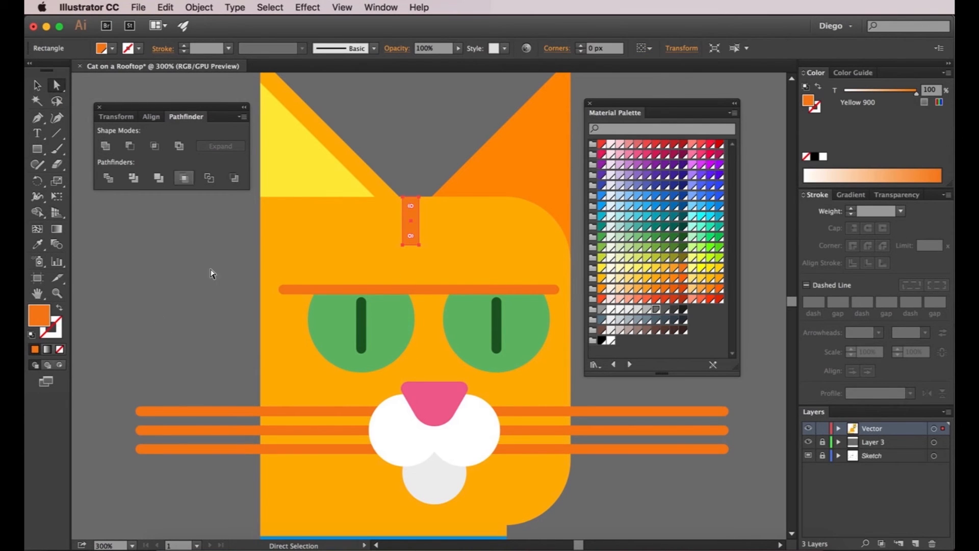
- Duplicate the orange forehead stripe twice to form a row of three stripes along the head's top edge
scroll(415, 216, "up", 1)
key("alt")
left_click_drag(409, 216, 448, 207)
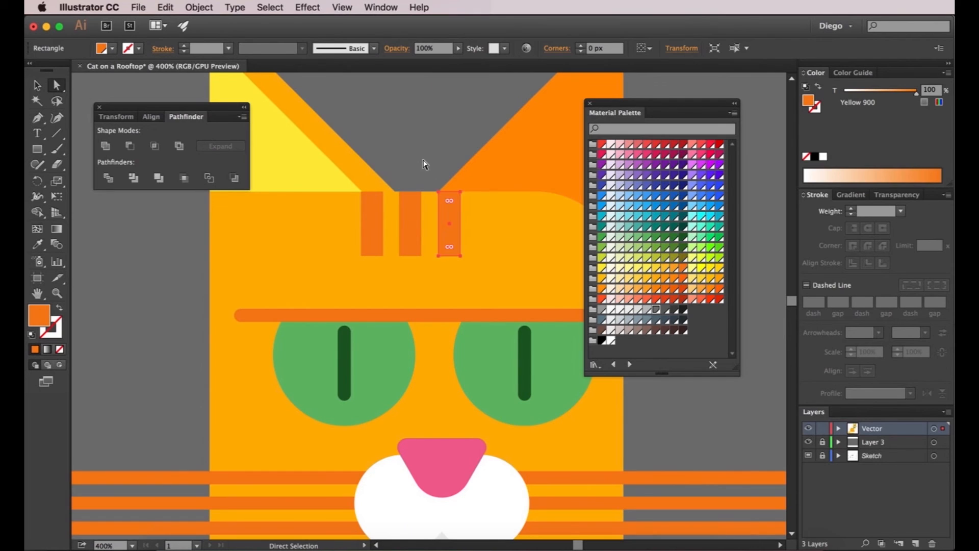
left_click(425, 164)
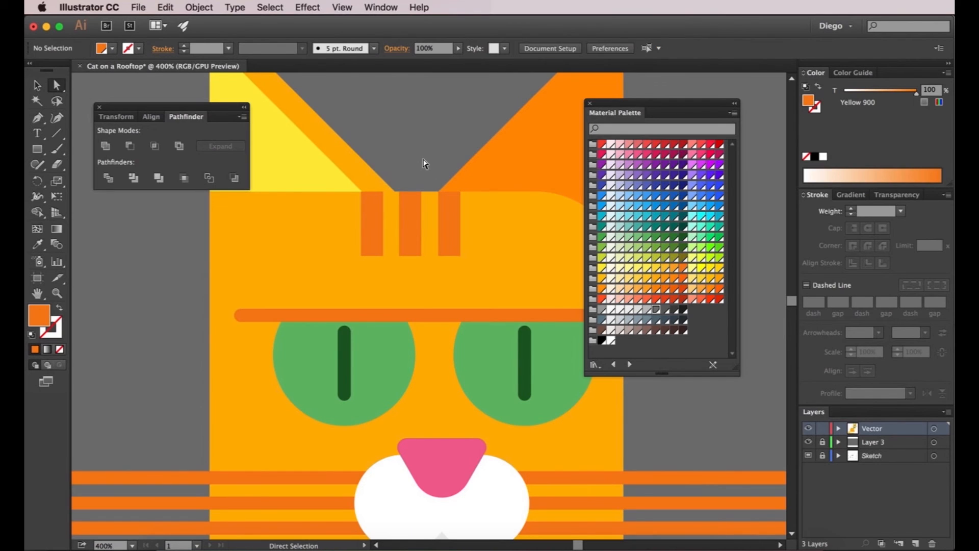
- Round the bottom corners of all three forehead stripes fully, leaving their top corners square
left_click(360, 256)
left_click(384, 256, "shift")
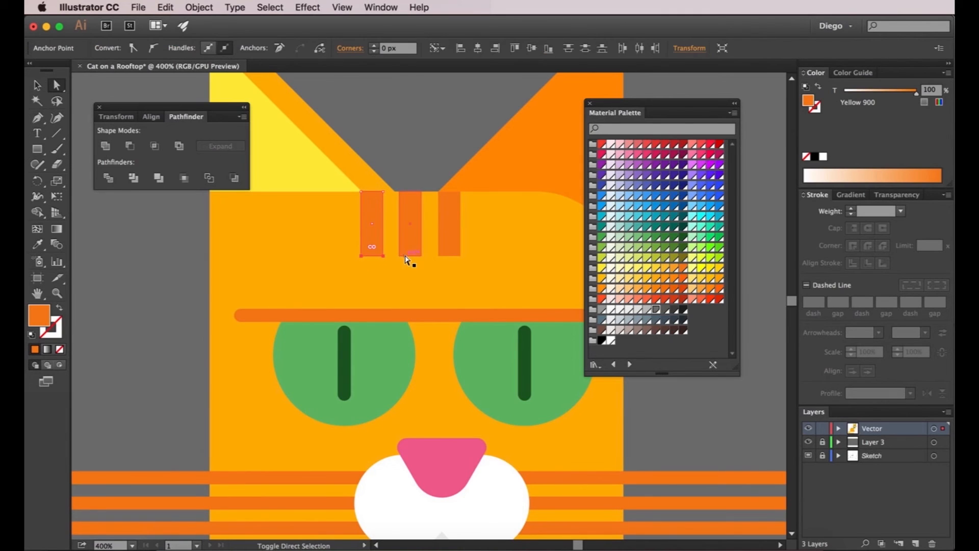
left_click(400, 256, "shift")
left_click(421, 256, "shift")
left_click(439, 256, "shift")
left_click(460, 256, "shift")
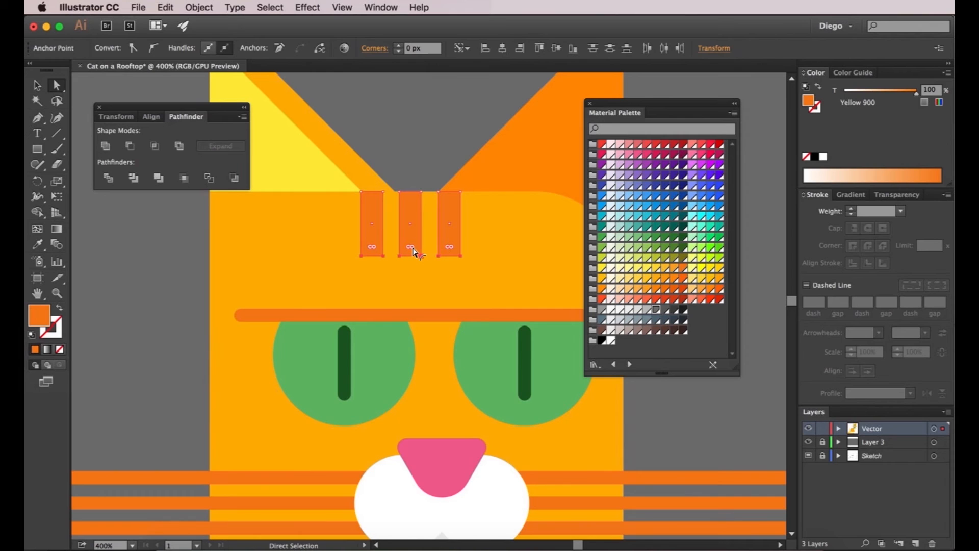
left_click_drag(413, 250, 360, 114)
left_click(394, 110)
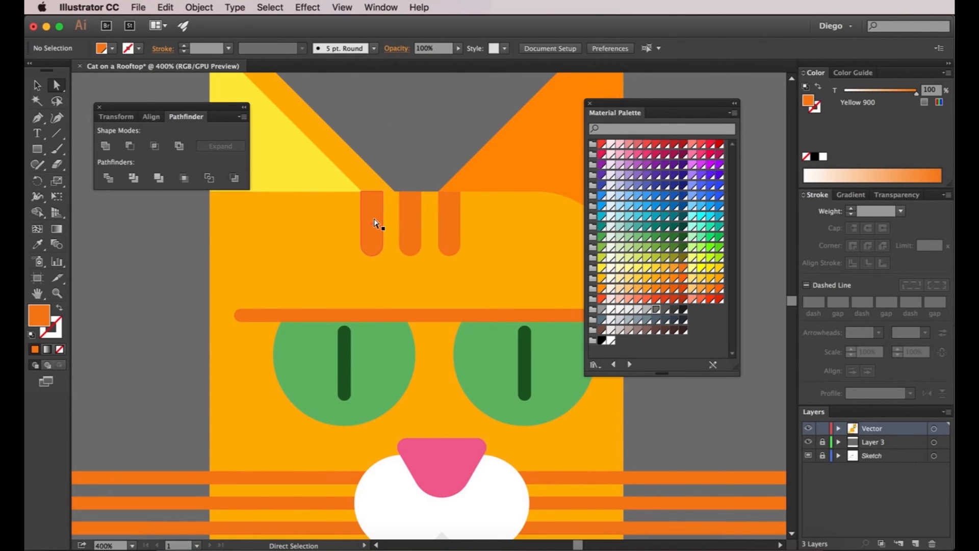
- Distribute the three forehead stripes evenly by their horizontal centers, aligned to the selection
left_click(453, 218)
left_click(411, 219, "shift")
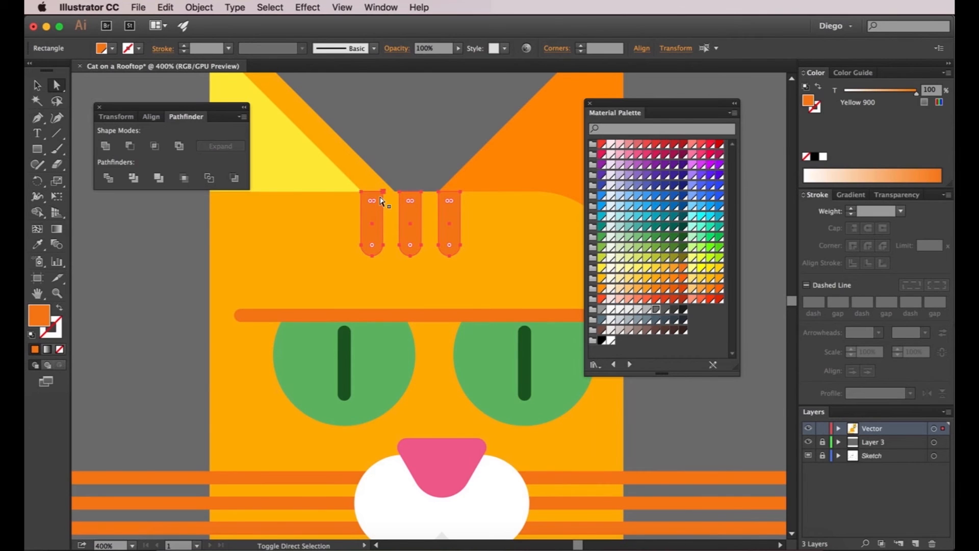
left_click(641, 48)
left_click(630, 155)
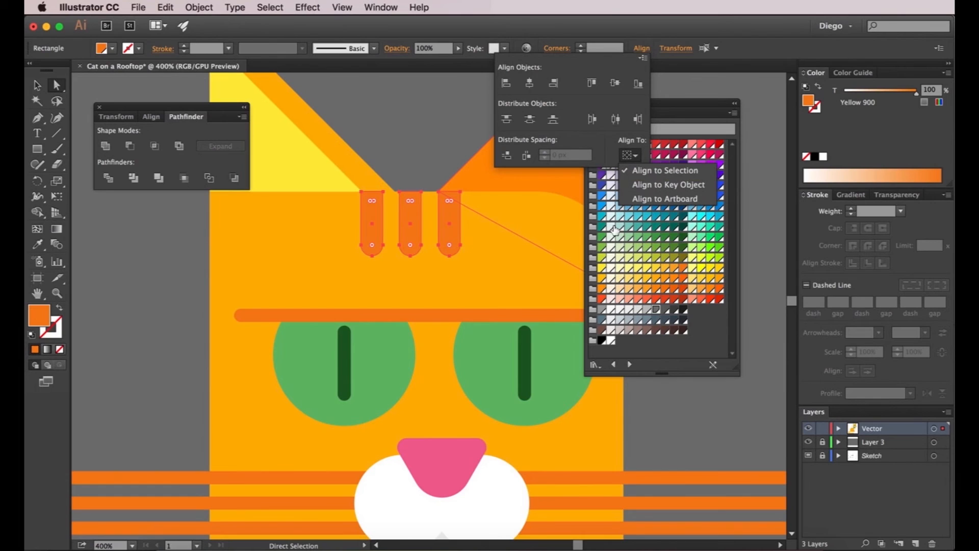
left_click(631, 176)
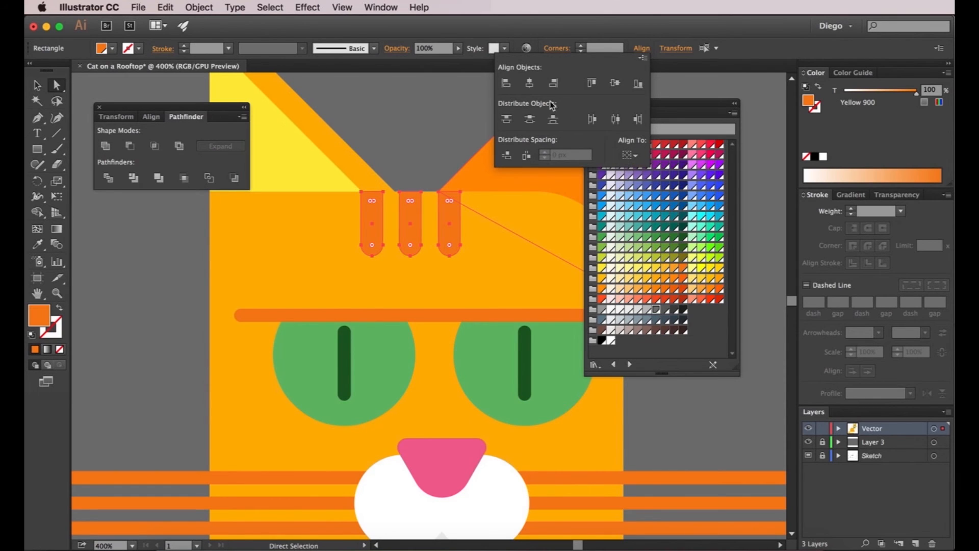
left_click(616, 123)
left_click(417, 149)
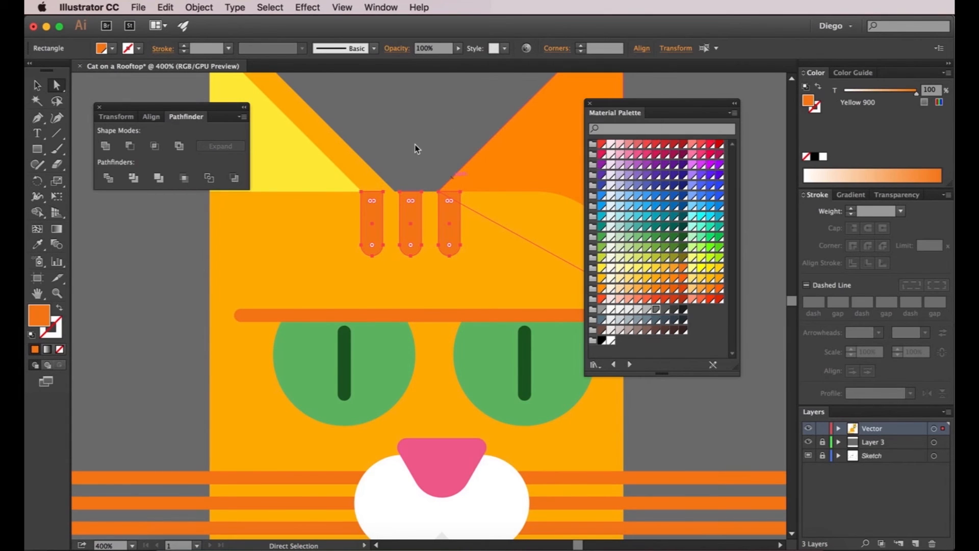
left_click(417, 150)
- Nudge all three forehead stripes together slightly right so they are centered in the gap between the ears
left_click(376, 218)
left_click(409, 221, "shift")
left_click(451, 219, "shift")
key("Right")
key("Right")
key("Right")
key("Right")
key("Right")
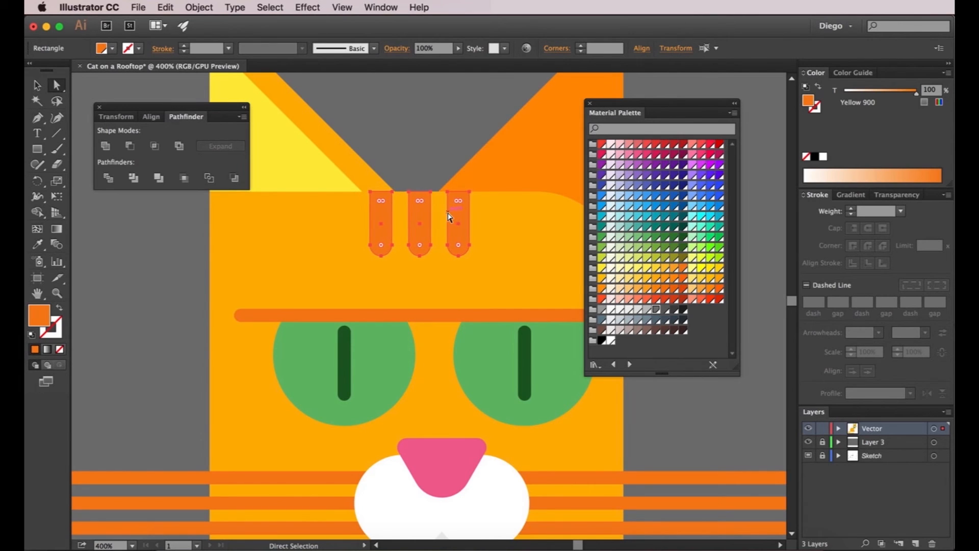
key("Left")
key("Left")
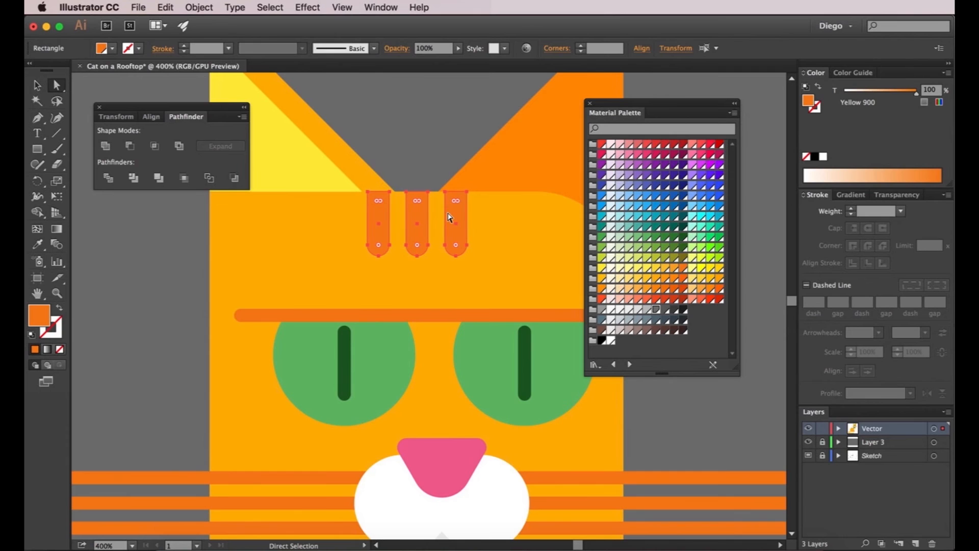
- Copy one forehead stripe and place the copy at the upper edge of the cat's back
left_click(426, 169)
scroll(426, 168, "down", 3)
left_click_drag(559, 449, 560, 379)
key("v")
left_click(407, 129)
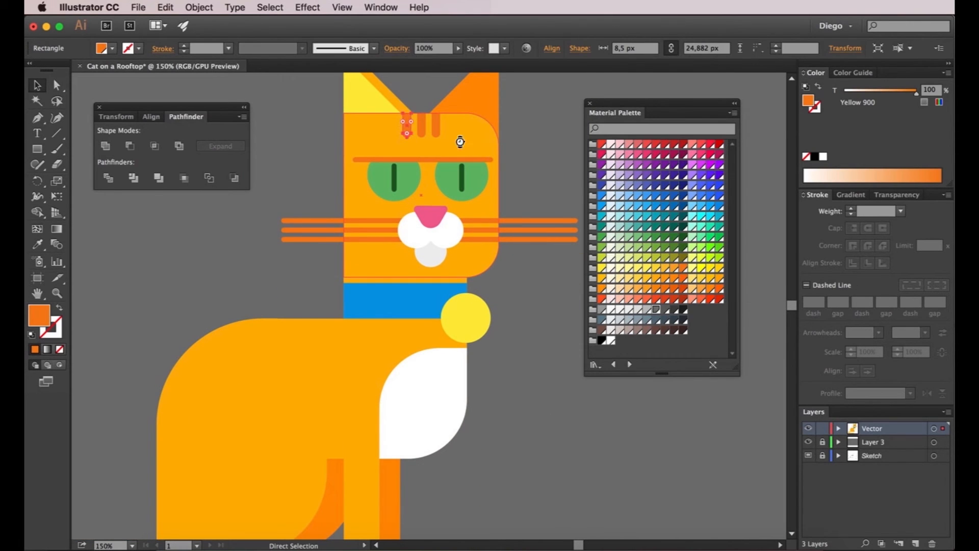
left_click(522, 158)
left_click_drag(256, 291, 347, 215)
key("super+equal")
key("super+v")
left_click_drag(429, 311, 352, 243)
- Duplicate the back stripe four times to the right at equal spacing to form a row of five
key("super+equal")
key("super+equal")
left_click_drag(273, 250, 315, 249)
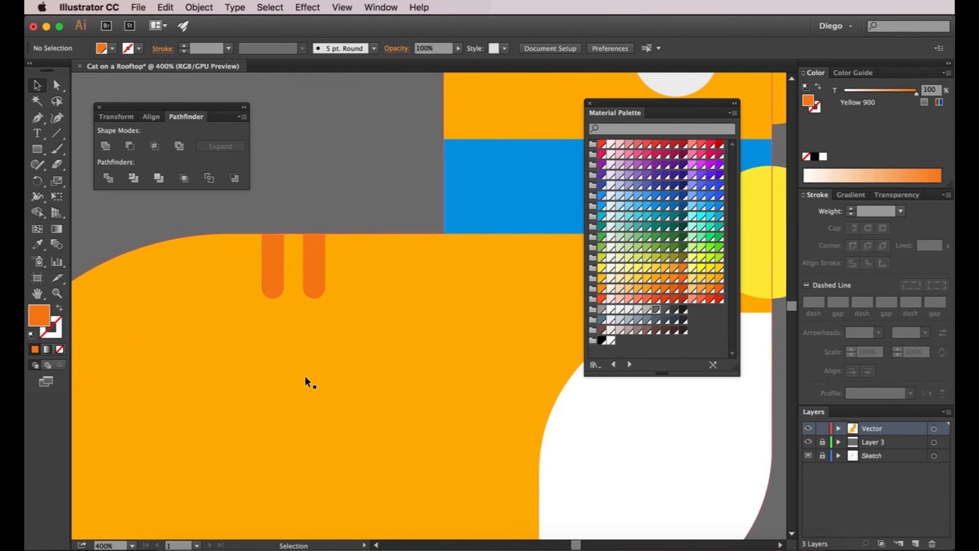
key("super+d")
key("super+d")
key("super+d")
left_click(348, 205)
- Group the five back stripes and reposition the group on the cat's back near the collar
left_click(274, 254)
left_click(314, 254, "shift")
left_click(356, 255, "shift")
left_click(397, 254, "shift")
left_click(437, 254, "shift")
left_click_drag(448, 239, 445, 261)
scroll(546, 252, "up", 6)
left_click(395, 166)
scroll(394, 166, "down", 11)
scroll(372, 174, "up", 3)
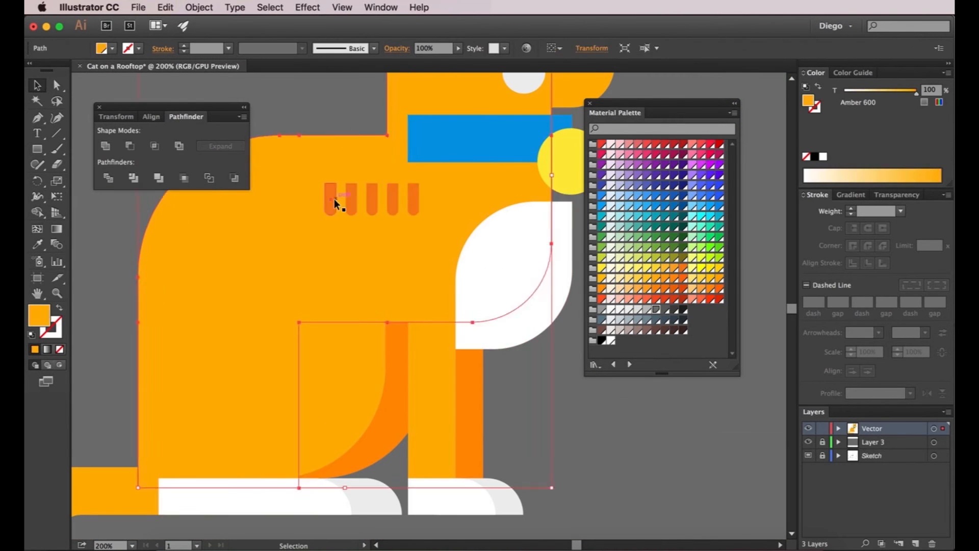
- Lengthen all five back stripes downward by moving only their rounded lower ends
double_click(335, 198)
key("a")
left_click_drag(292, 174, 446, 246)
key("shift+Down")
key("shift+Down")
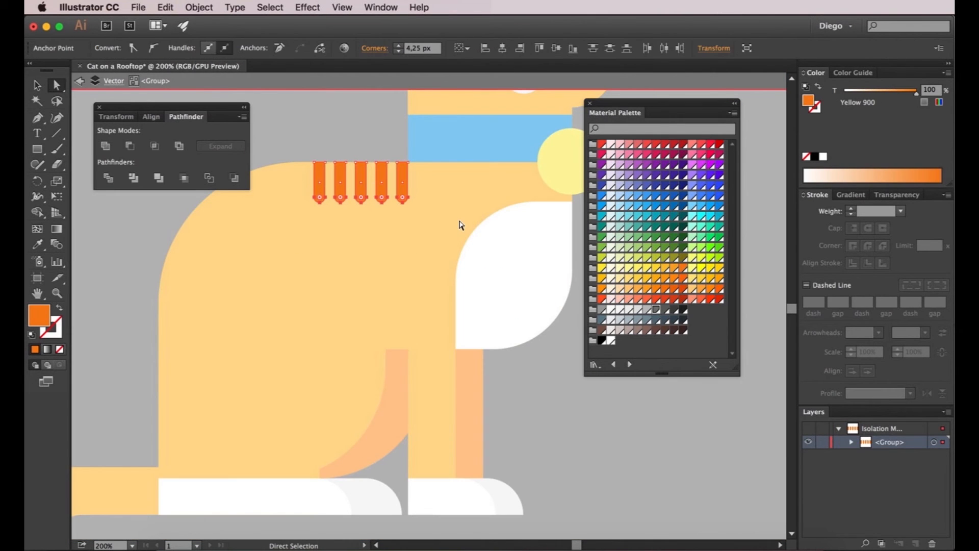
double_click(310, 127)
- Copy the group of back stripes and rotate the copy 90° over the front leg, rounded ends facing right
key("super+minus")
key("super+minus")
left_click_drag(381, 286, 487, 383)
scroll(434, 343, "up", 1)
left_click(362, 191, "super")
key("super+c")
key("super+v")
key("v")
scroll(459, 300, "up", 1)
double_click(389, 374)
double_click(426, 296)
left_click(438, 307)
left_click_drag(471, 338, 458, 255)
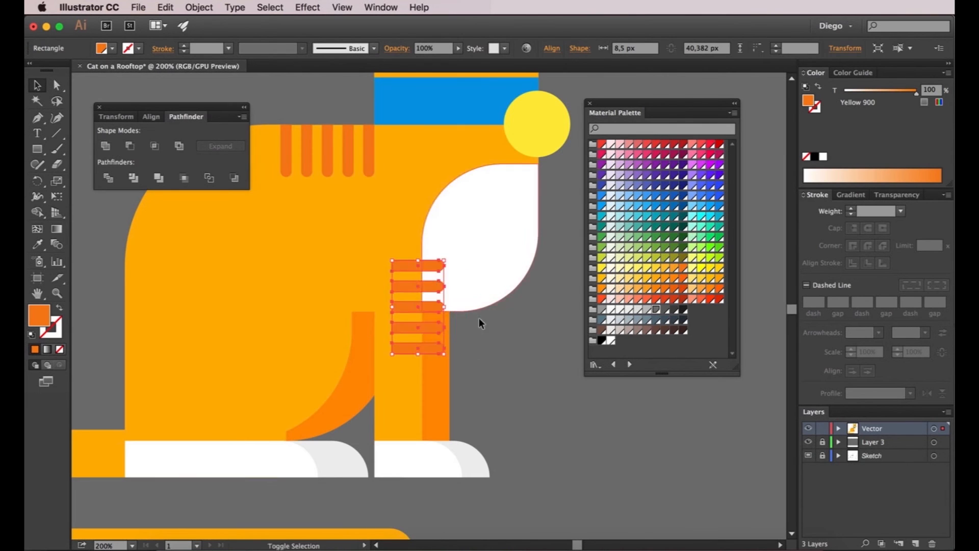
- Align the square ends of the horizontal stripes with the front leg's left edge
left_click_drag(397, 284, 382, 302)
scroll(382, 302, "up", 4)
left_click_drag(378, 234, 367, 234)
scroll(366, 243, "down", 3)
- Shorten the five leg stripes by moving only their rounded ends left, keeping them inside the front leg
double_click(408, 246)
left_click(58, 87)
left_click_drag(421, 172, 475, 392)
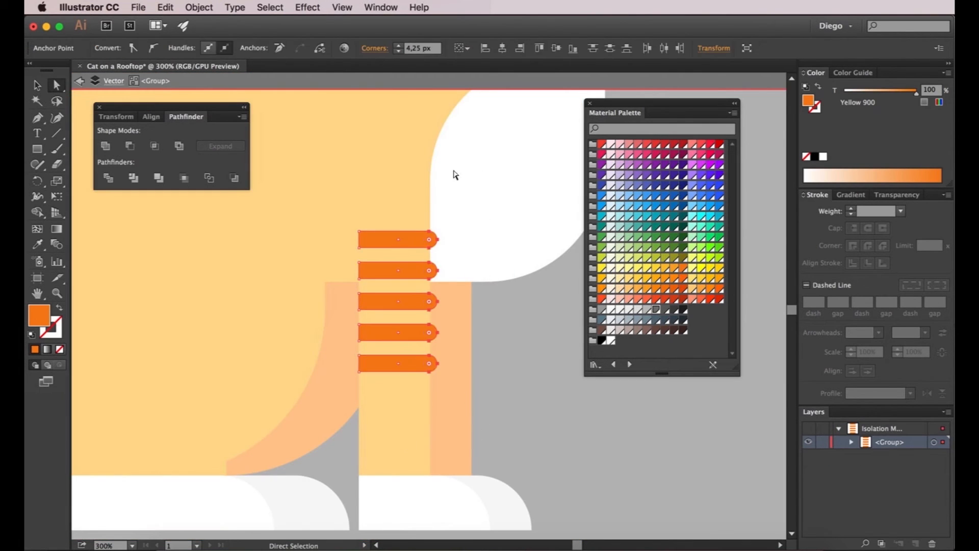
key("shift+Left")
key("shift+Left")
left_click(473, 247)
key("v")
scroll(353, 251, "up", 1)
left_click_drag(333, 190, 466, 400)
scroll(365, 285, "up", 3)
scroll(403, 341, "down", 7)
double_click(519, 389)
scroll(341, 383, "up", 1)
scroll(454, 379, "down", 1)
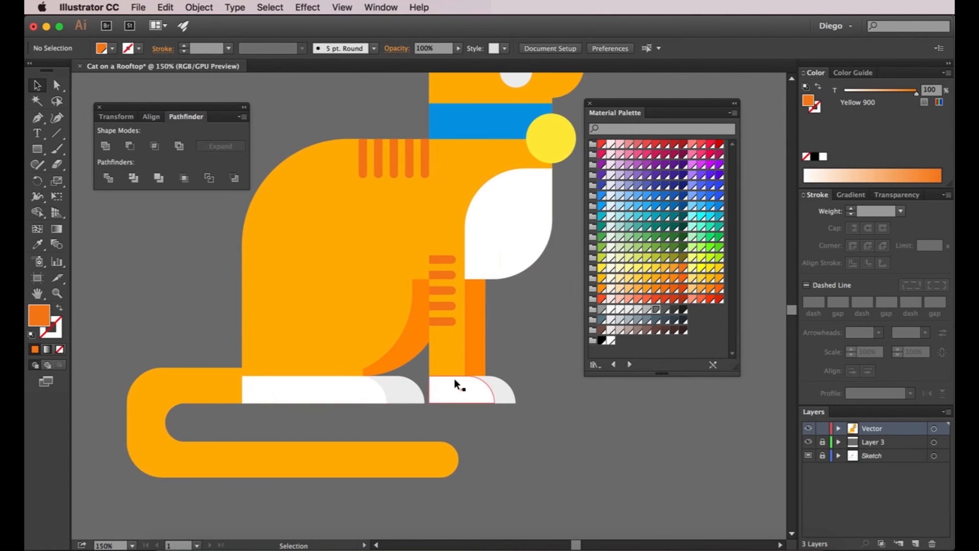
- Start a pen path along the top of the front paw, then up the front leg's left edge
scroll(451, 375, "up", 3)
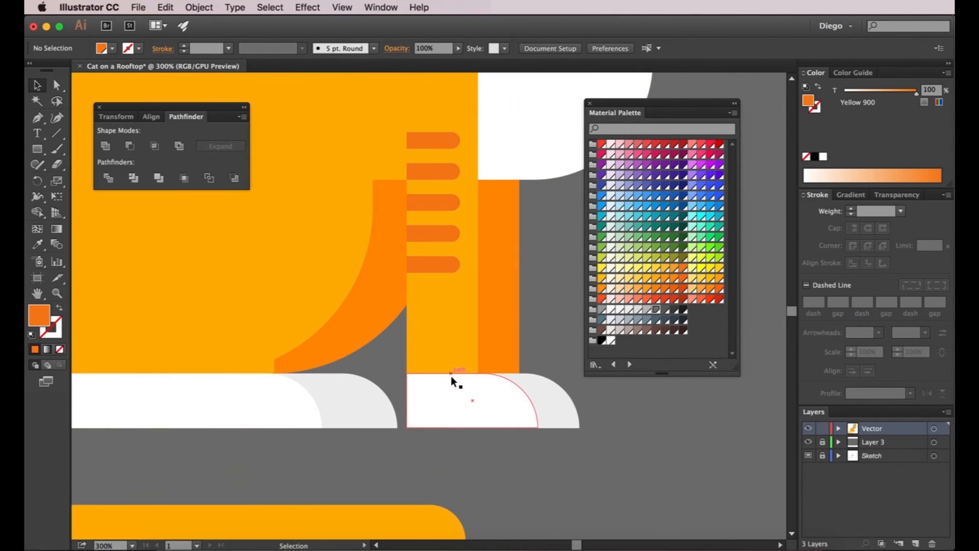
left_click(36, 117)
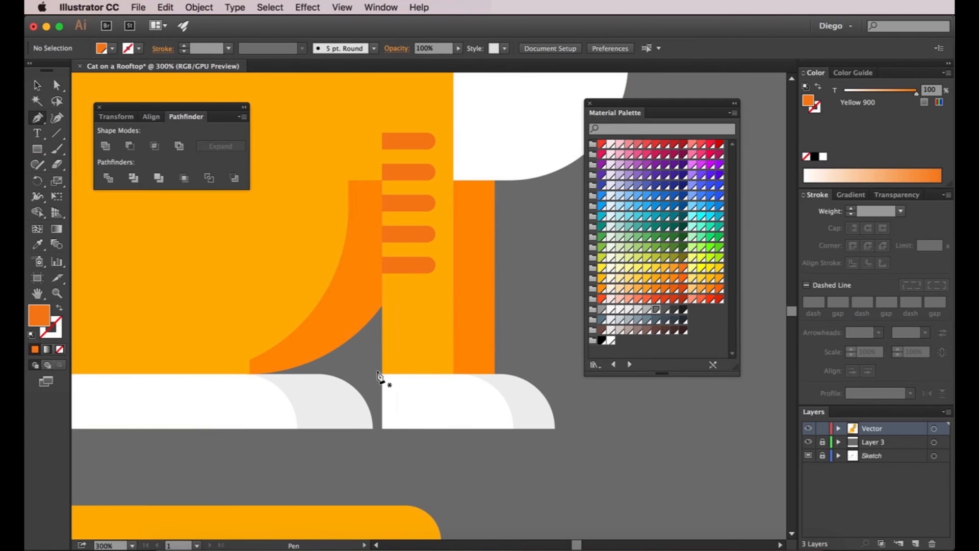
scroll(382, 379, "up", 3)
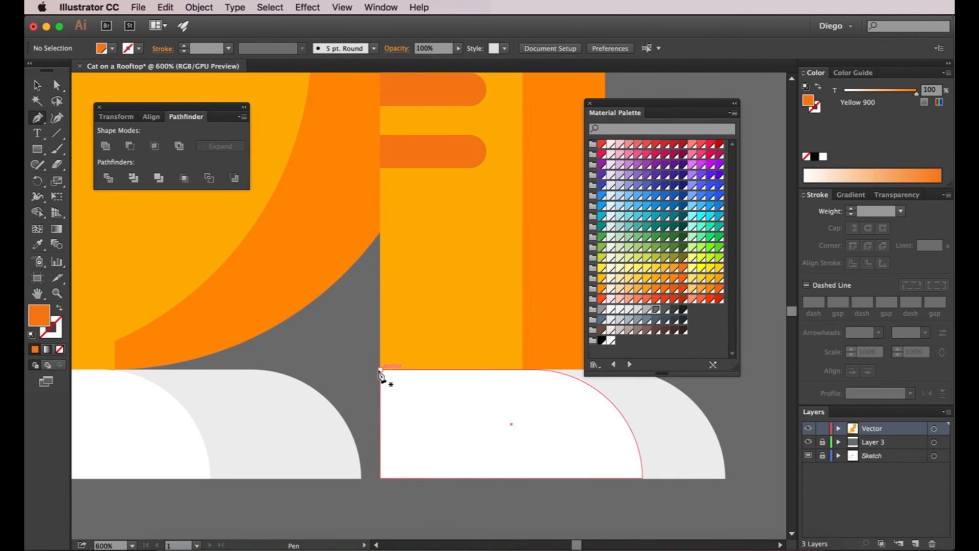
left_click(523, 369)
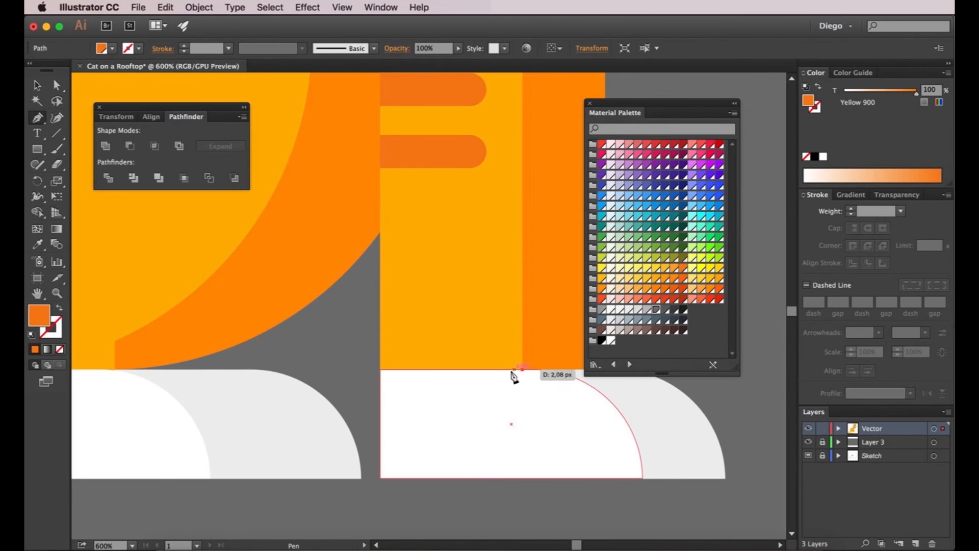
left_click(381, 370)
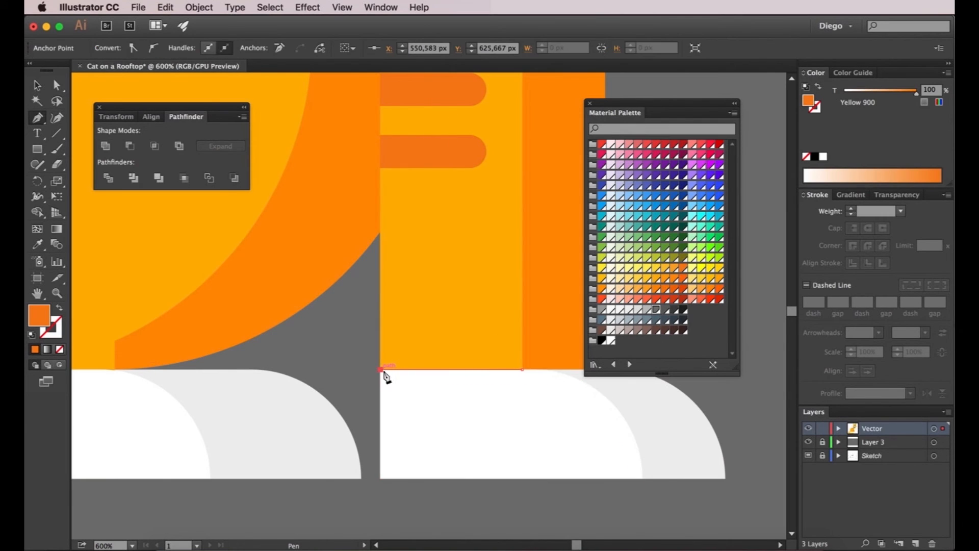
left_click(381, 244)
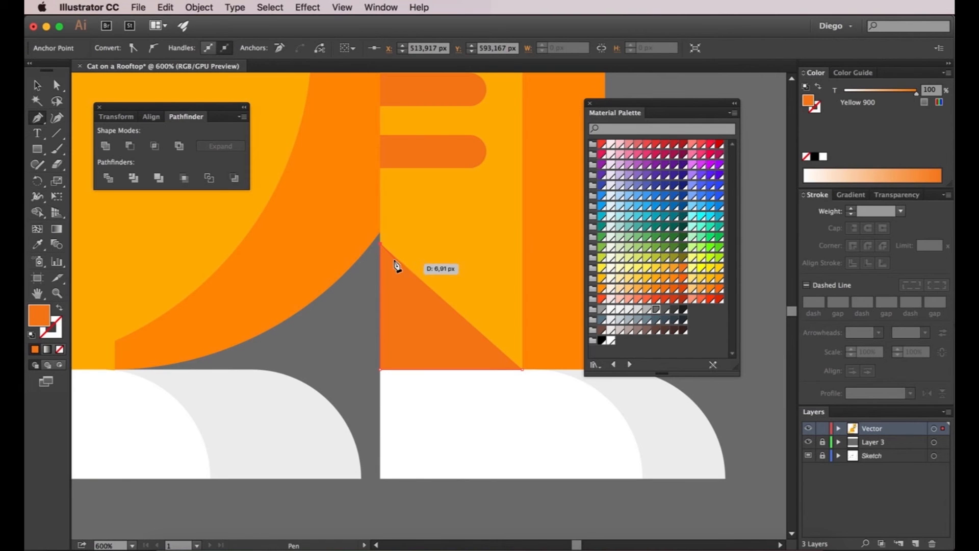
- Continue the pen path across the front leg as a zigzag of five small, evenly spaced teeth
left_click(392, 255)
left_click(405, 244)
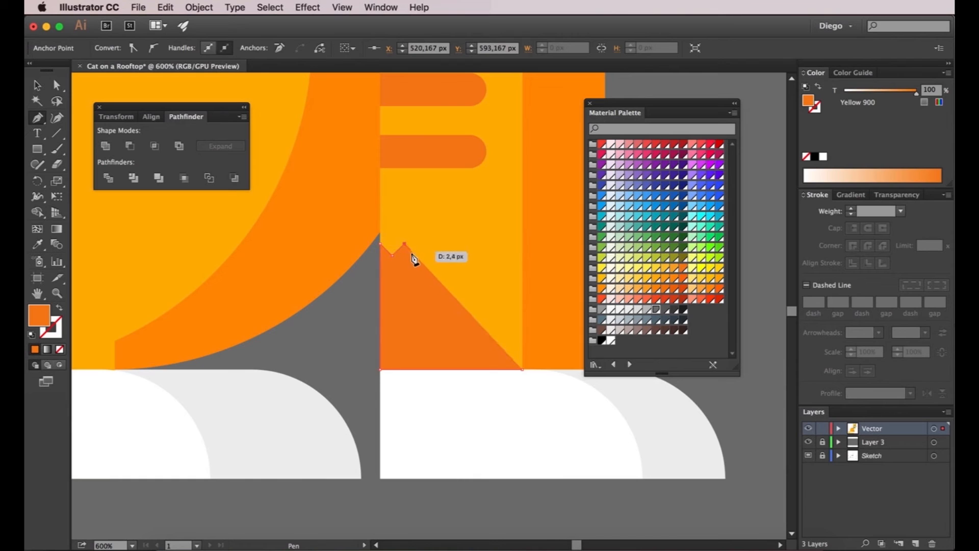
left_click(416, 255)
left_click(429, 244)
left_click(442, 256)
left_click(456, 244)
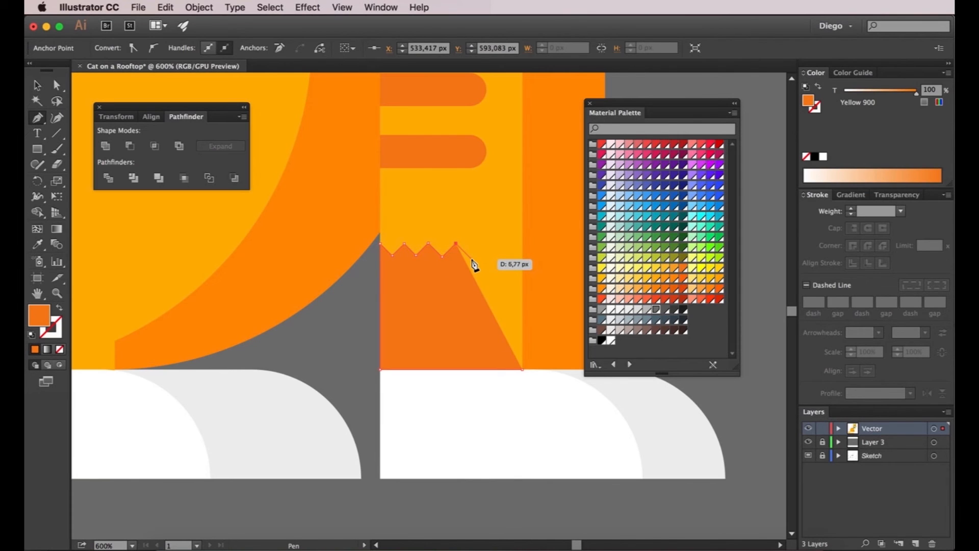
left_click(470, 257)
left_click(482, 243)
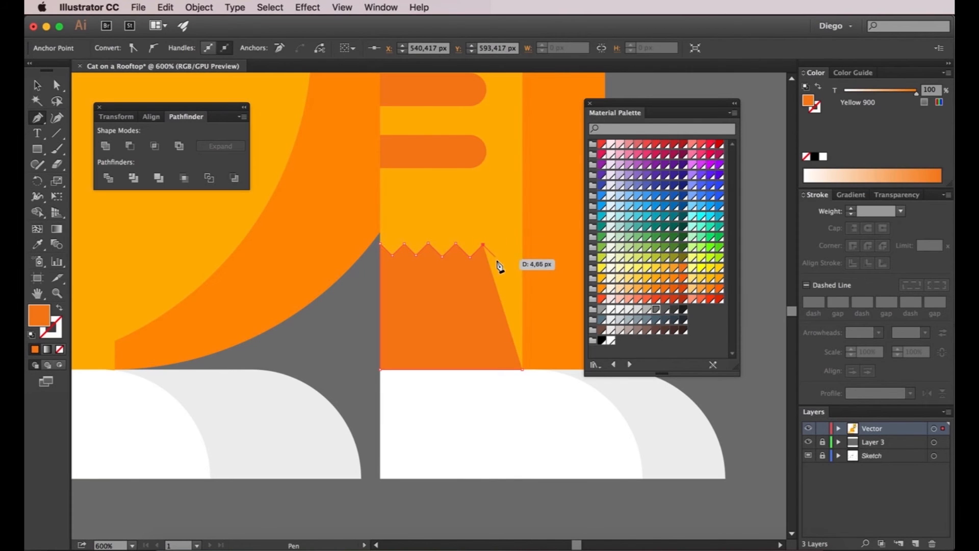
left_click(496, 257)
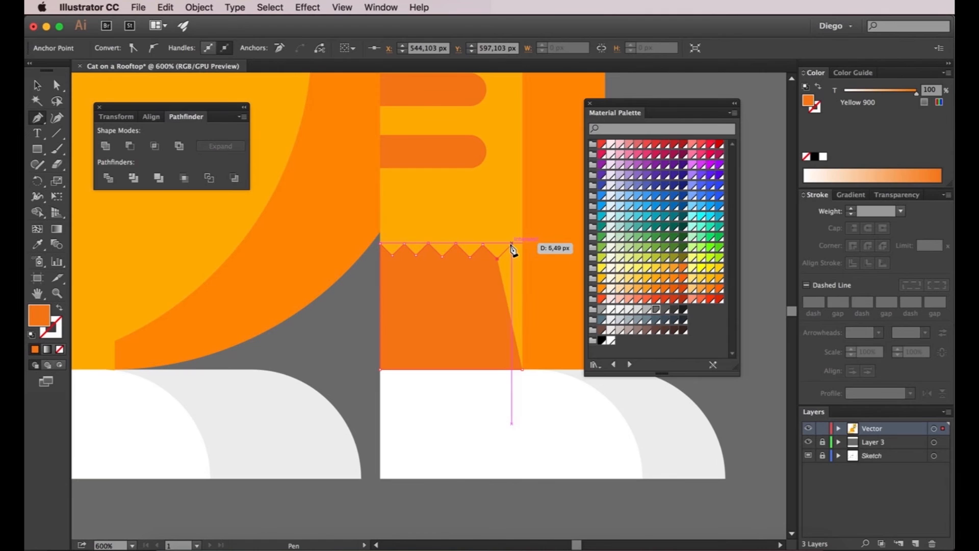
left_click(512, 244)
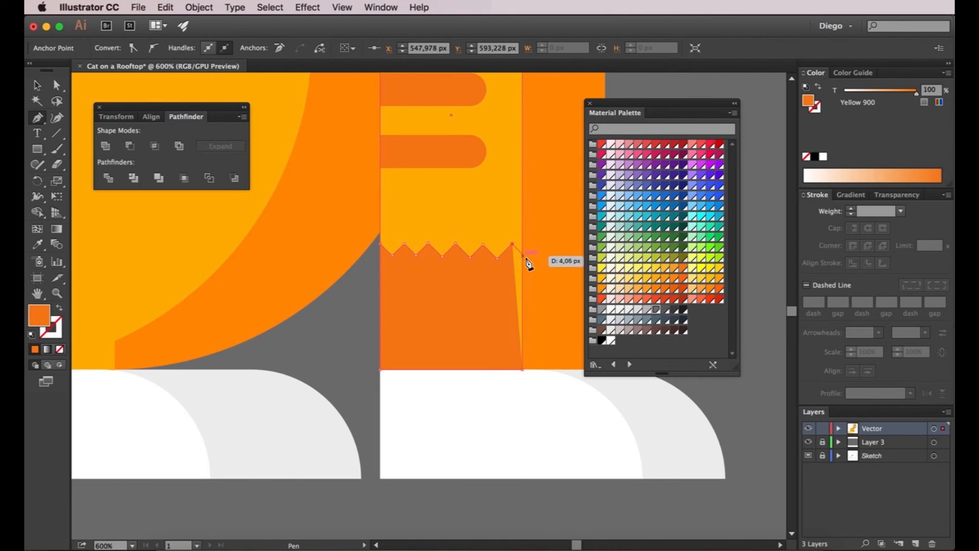
- Close the zigzag shape down to the paw's top, slightly past the front leg's right edge
left_click(528, 259)
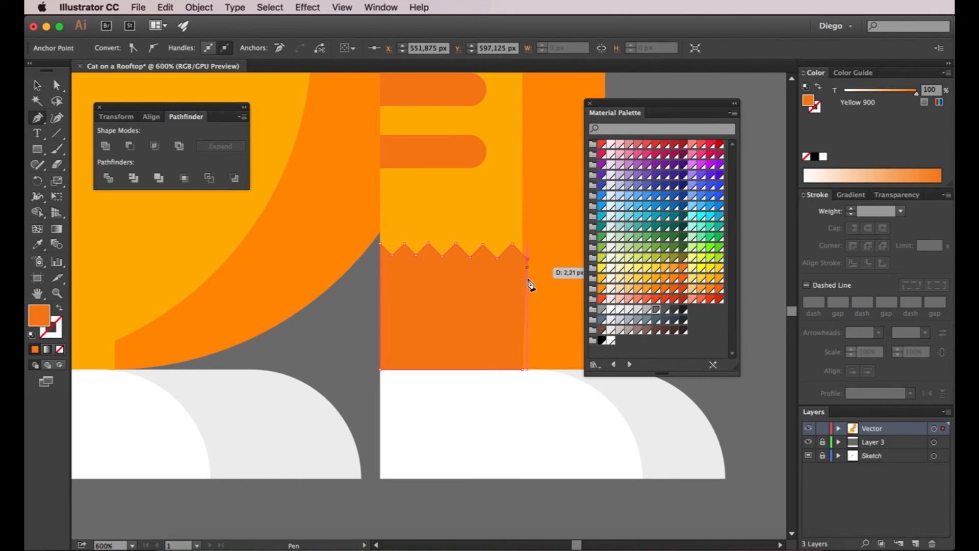
left_click(529, 370)
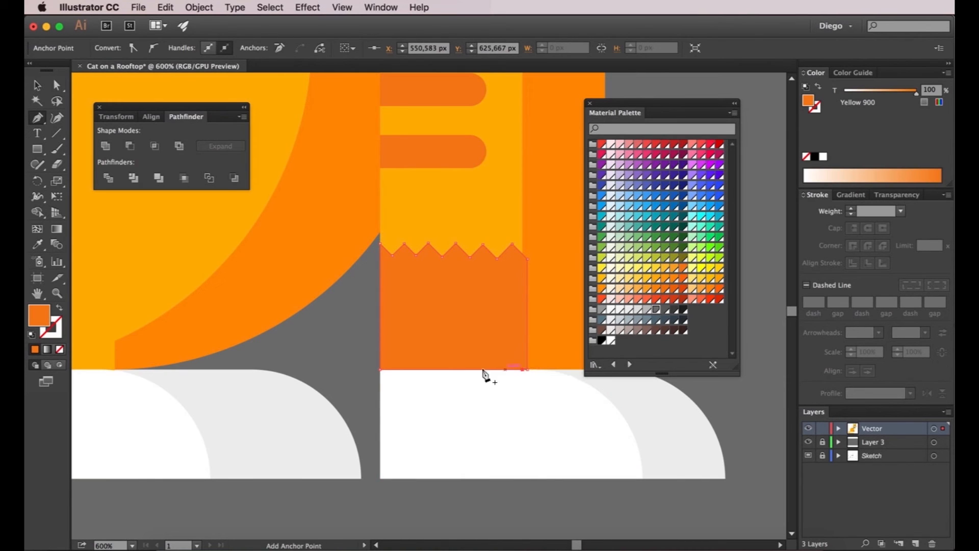
key("a")
left_click(351, 346)
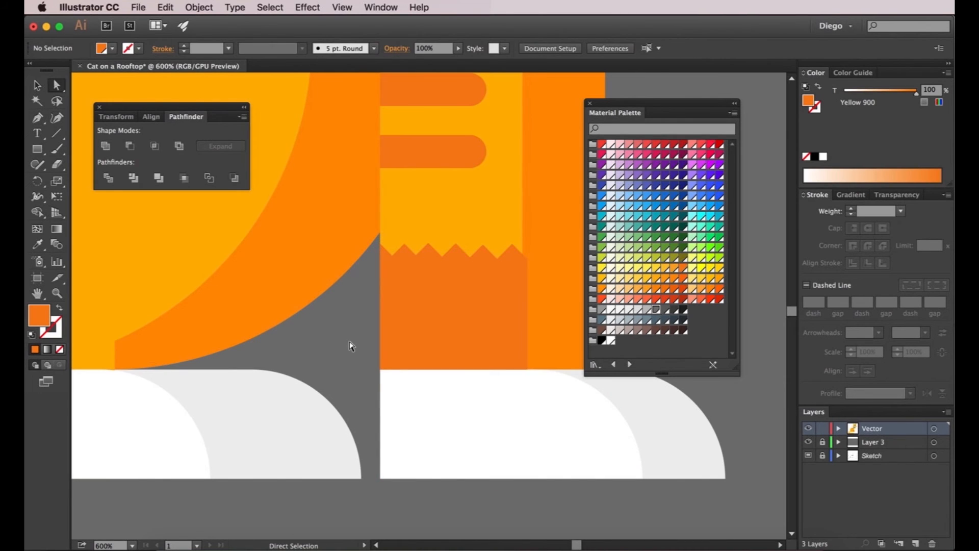
- Fill the zigzag shape with the front paw's white using the Eyedropper
scroll(469, 261, "up", 1)
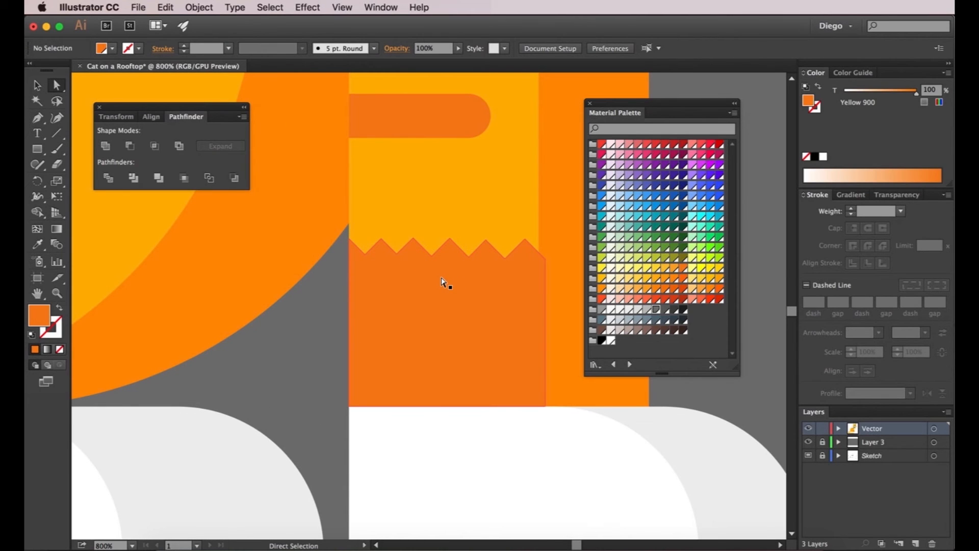
scroll(424, 296, "right", 1)
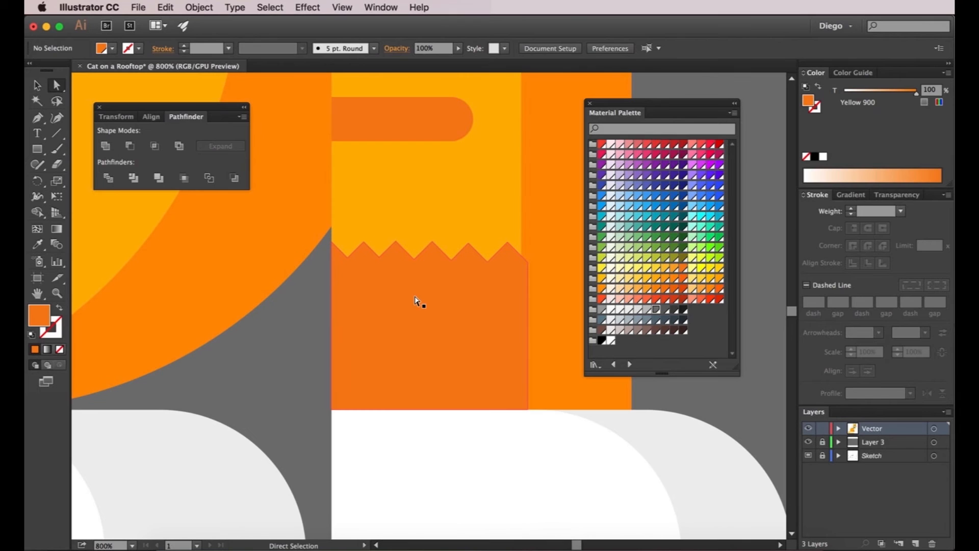
left_click(415, 301)
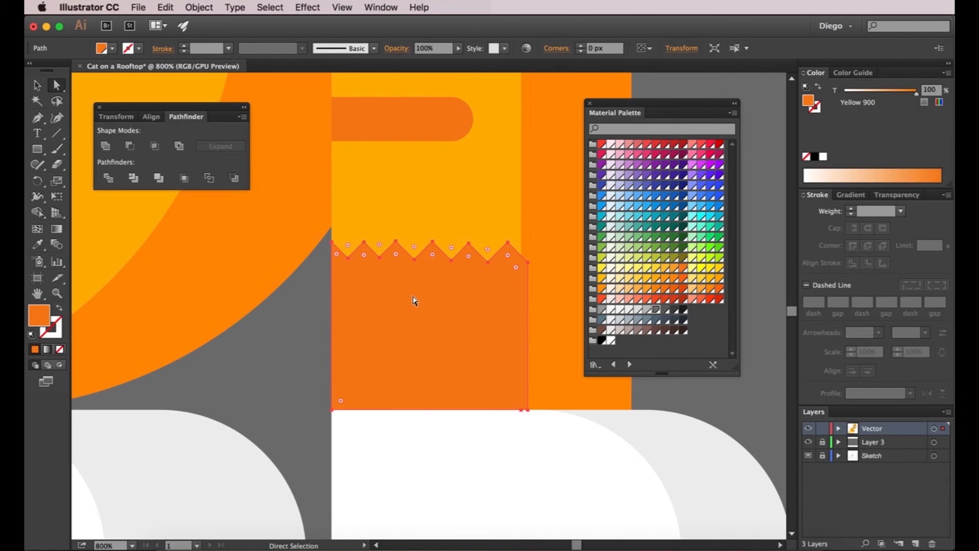
left_click(36, 244)
left_click(482, 463)
key("a")
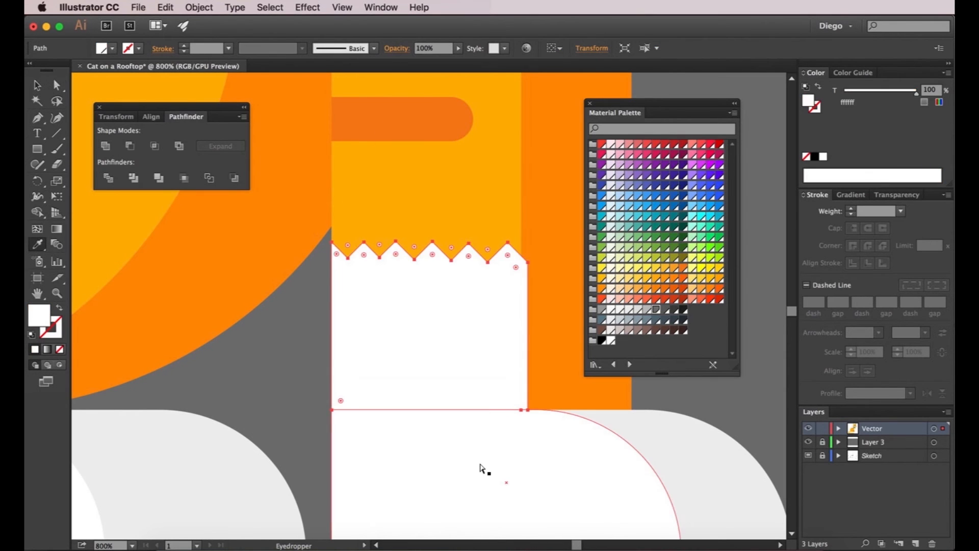
left_click(739, 402)
- Trim the white zigzag shape to the front leg's width by intersecting it with a copy of the leg rectangle
scroll(550, 352, "right", 1)
scroll(476, 248, "up", 1)
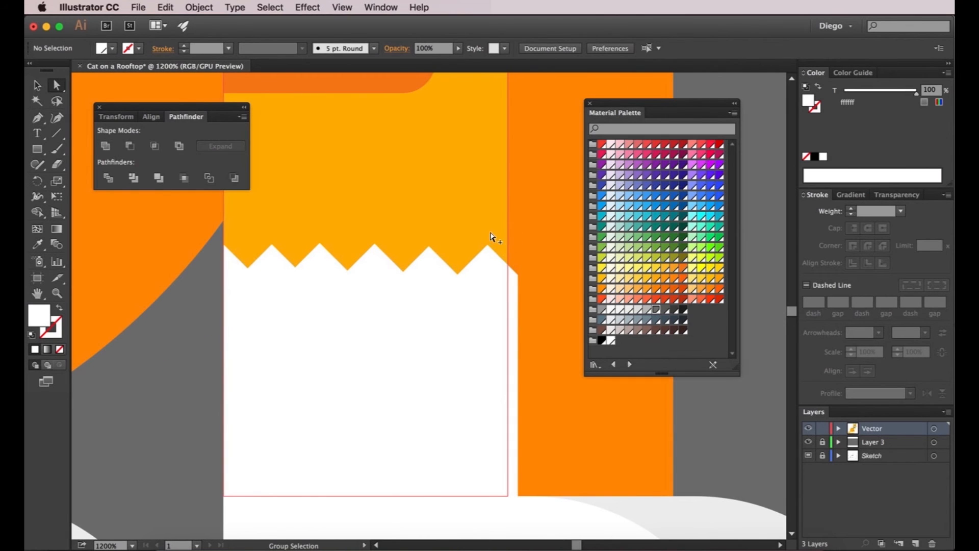
scroll(495, 240, "down", 1)
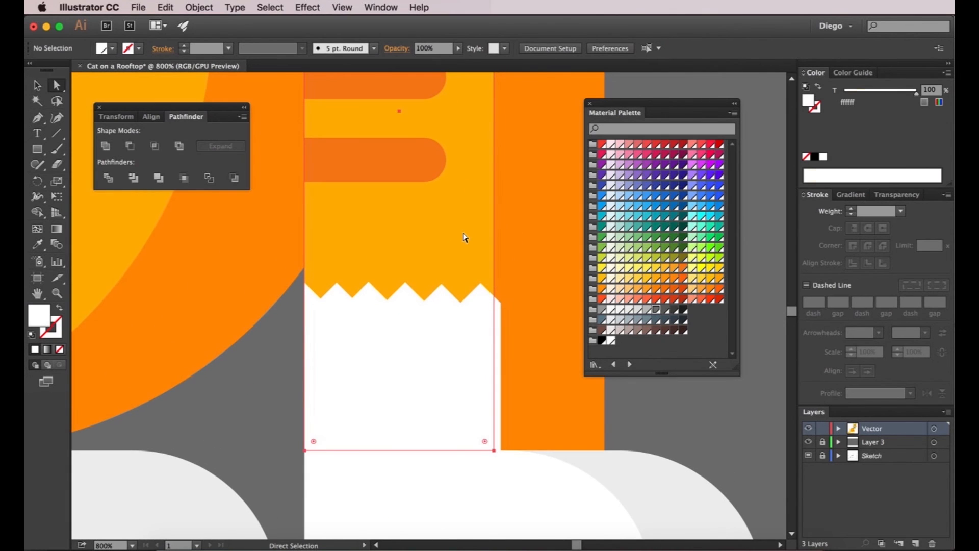
left_click(463, 238)
key("super+c")
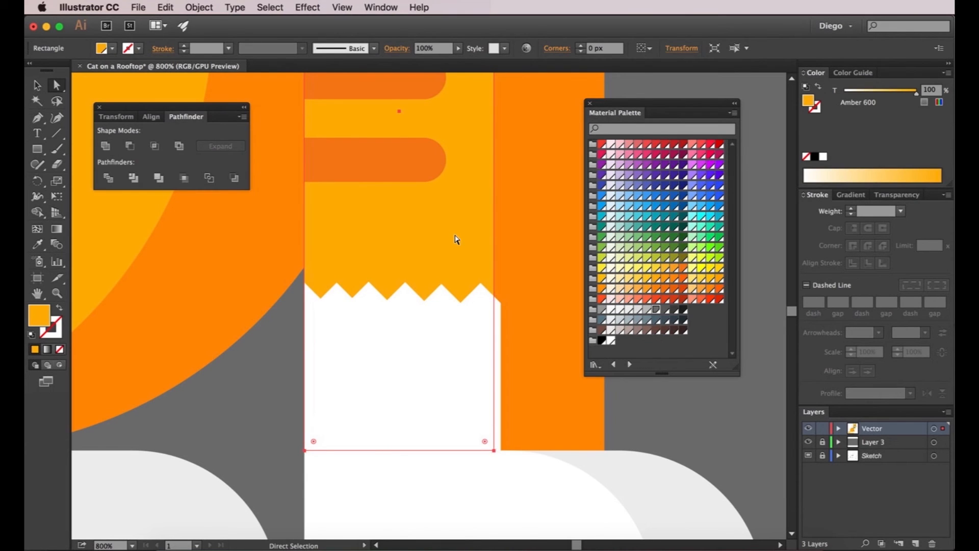
left_click(452, 383, "shift")
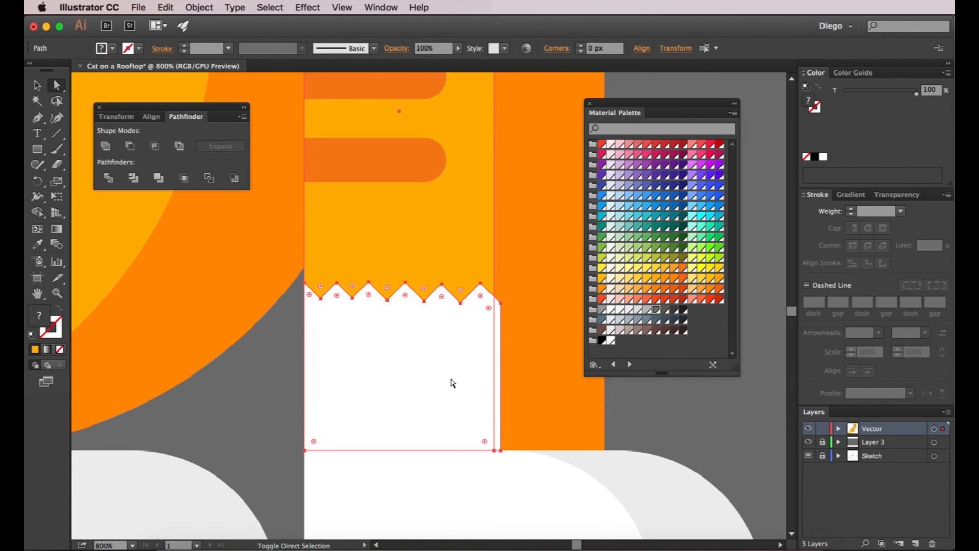
left_click(153, 147)
left_click(269, 393)
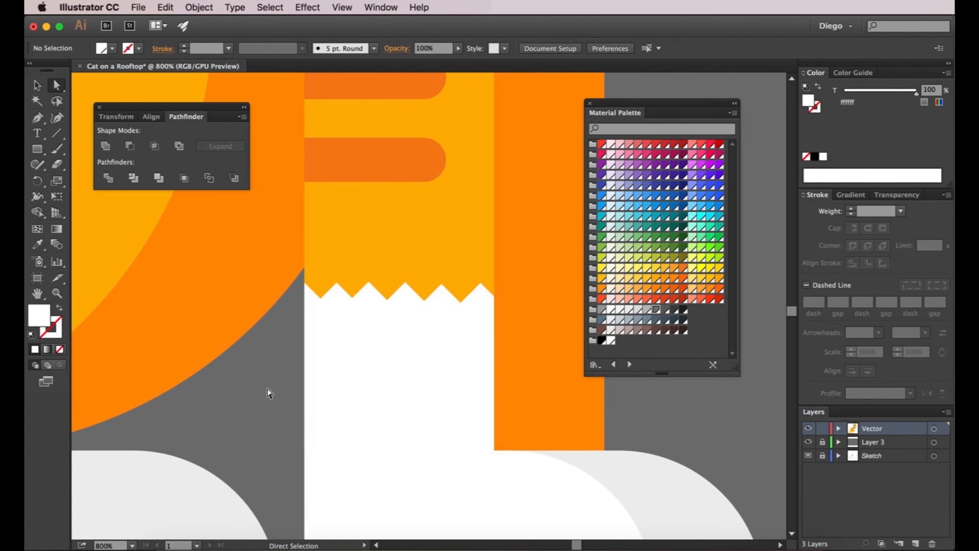
- Duplicate the white zigzag cuff to the right so the copy covers the base of the darker front leg
key("super+minus")
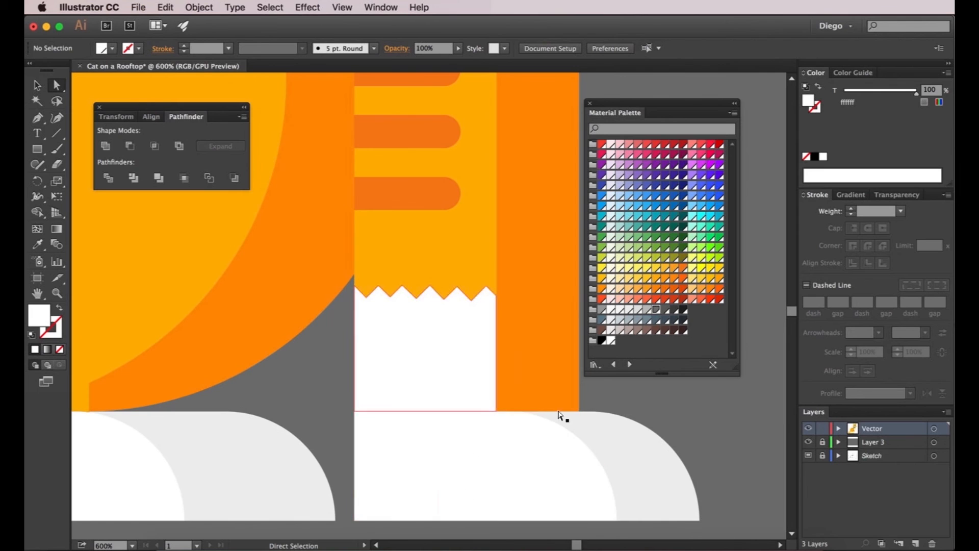
scroll(763, 422, "down", 1)
left_click_drag(601, 382, 473, 393)
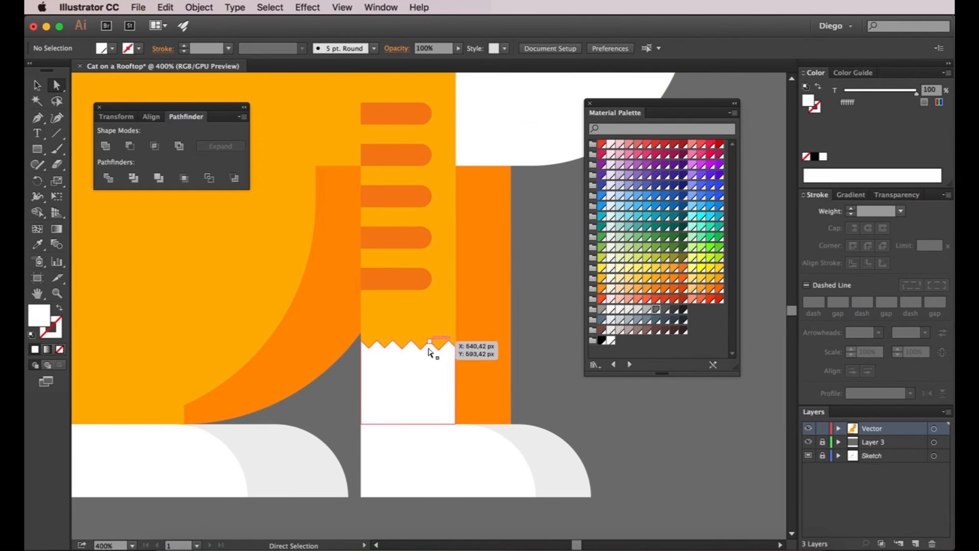
scroll(554, 390, "down", 1)
scroll(530, 375, "down", 1)
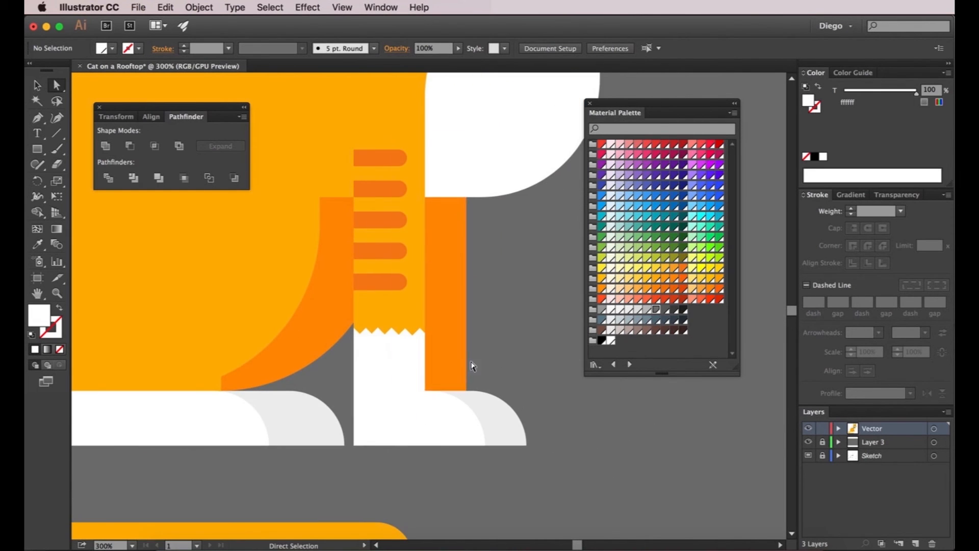
scroll(420, 360, "up", 2)
left_click(376, 355)
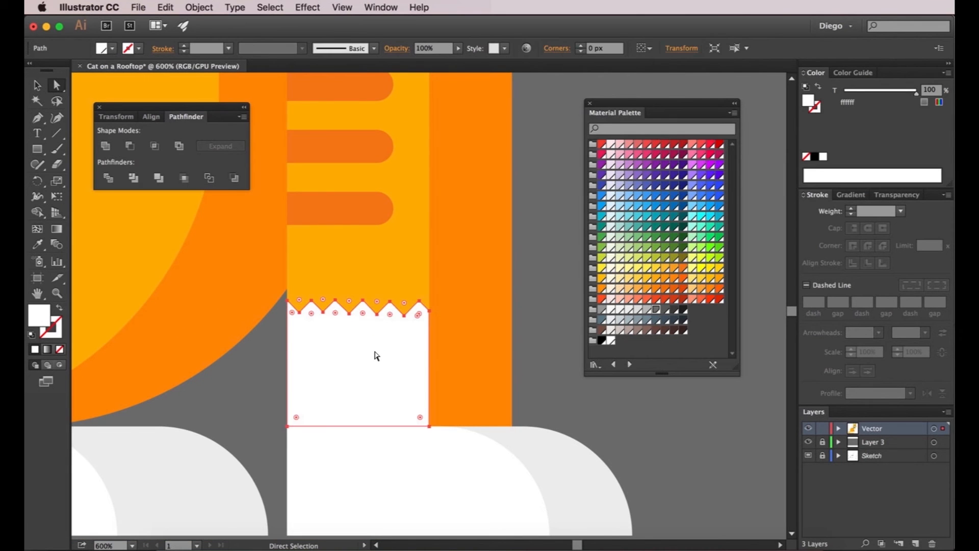
left_click_drag(355, 375, 435, 368)
left_click(529, 356)
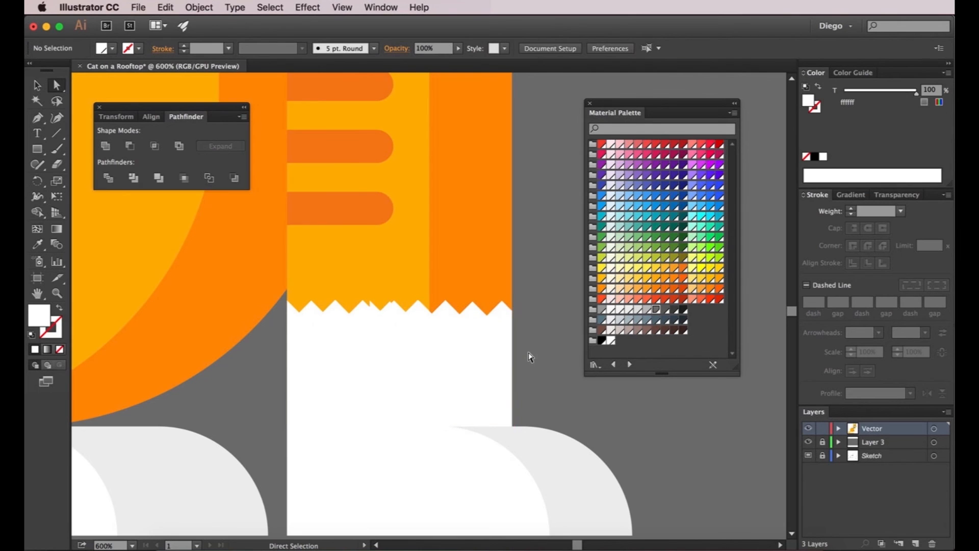
- Fill the copied zigzag cuff on the darker front leg with the paw's light grey using the Eyedropper
left_click(472, 361)
left_click(43, 247)
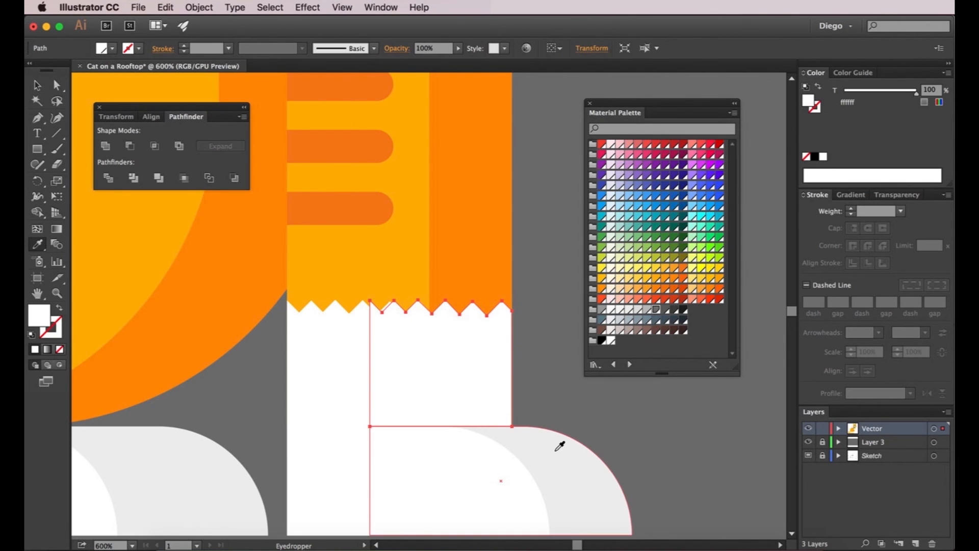
left_click(556, 442)
key("a")
left_click(555, 375)
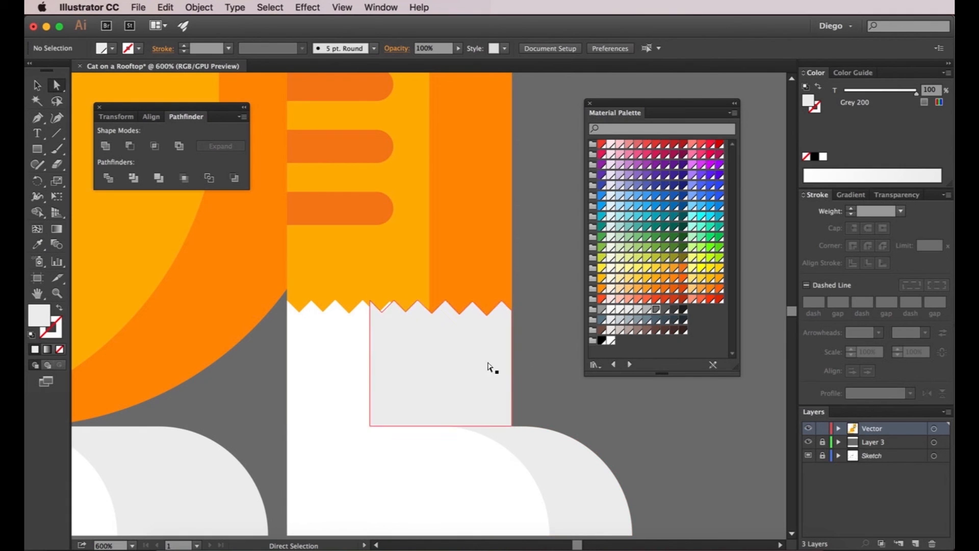
- Send the grey cuff to the back, and bring it forward so it sits above the darker leg but behind the white cuff
left_click(474, 364)
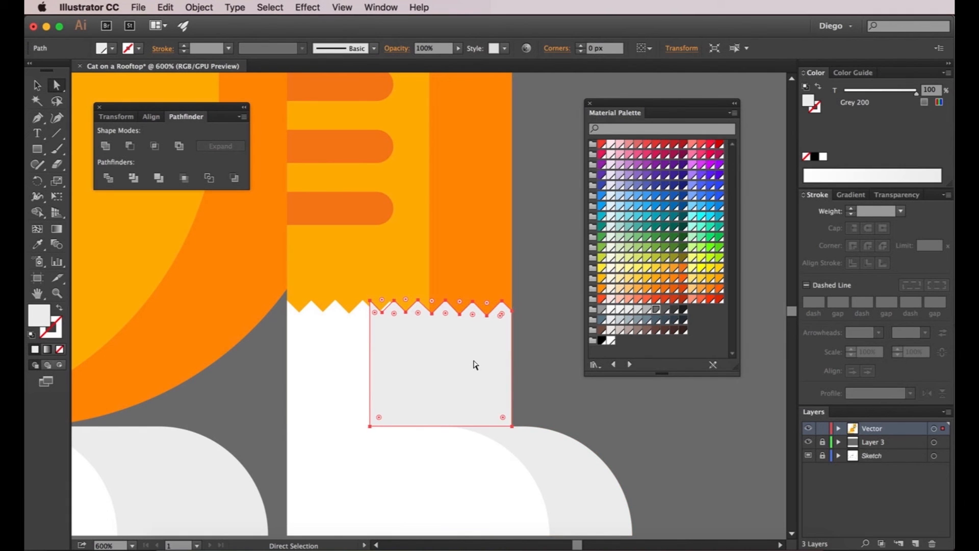
left_click(199, 7)
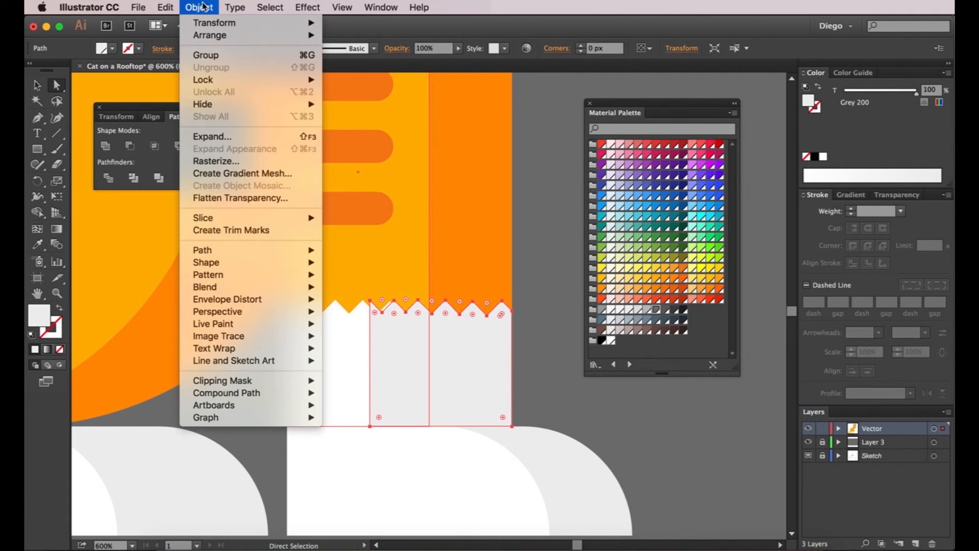
mouse_move(214, 35)
left_click(372, 72)
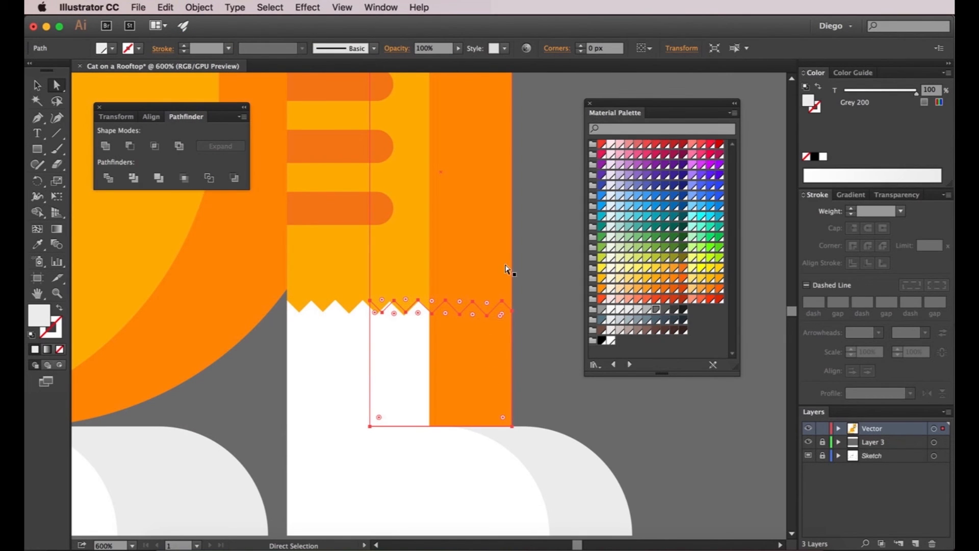
left_click(199, 7)
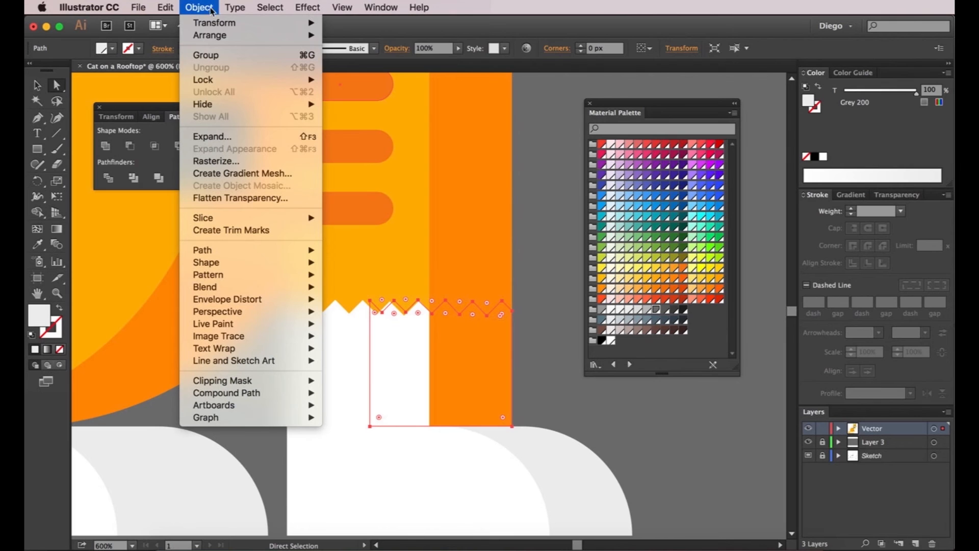
mouse_move(214, 35)
left_click(408, 48)
left_click(547, 308)
scroll(551, 310, "down", 4)
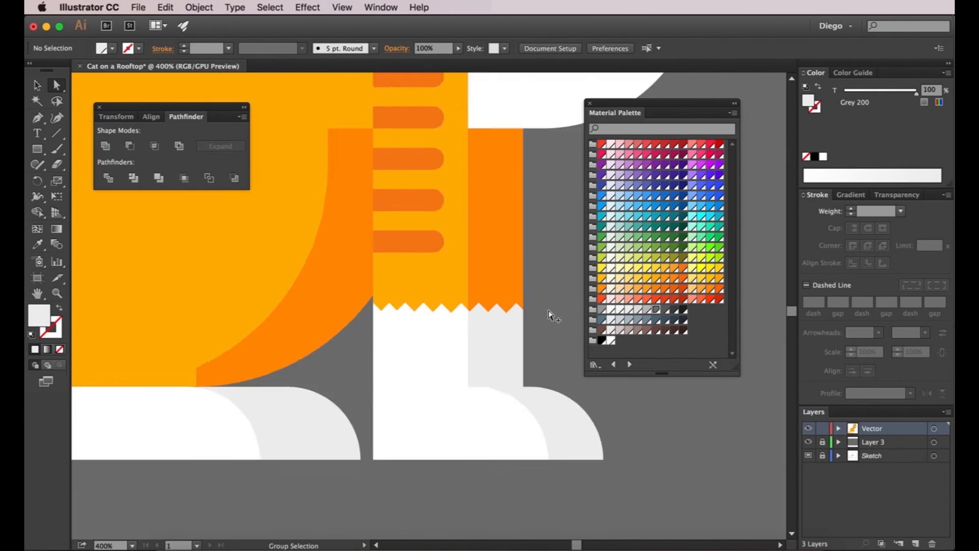
left_click_drag(597, 449, 533, 453)
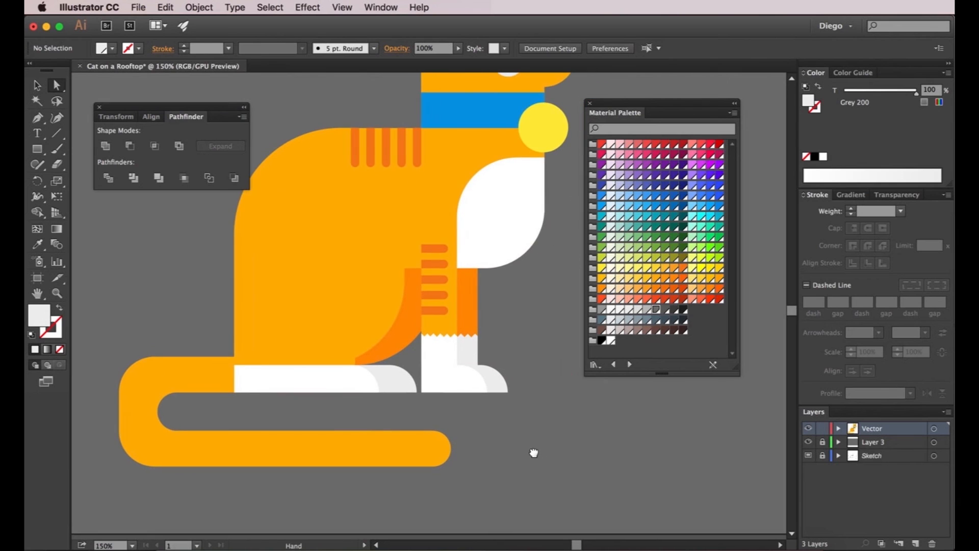
scroll(480, 352, "up", 1)
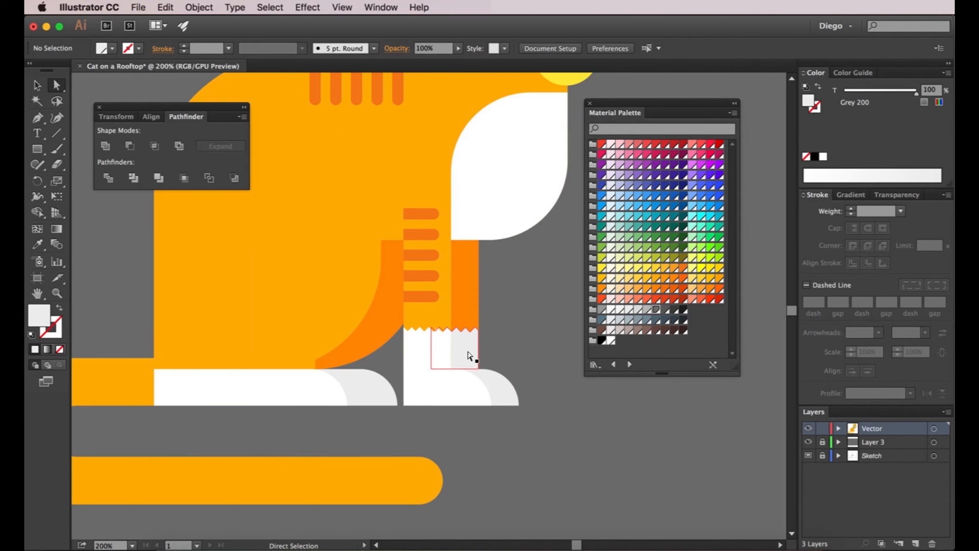
- Select every object that has the same fill color as the grey cuff
left_click(466, 351)
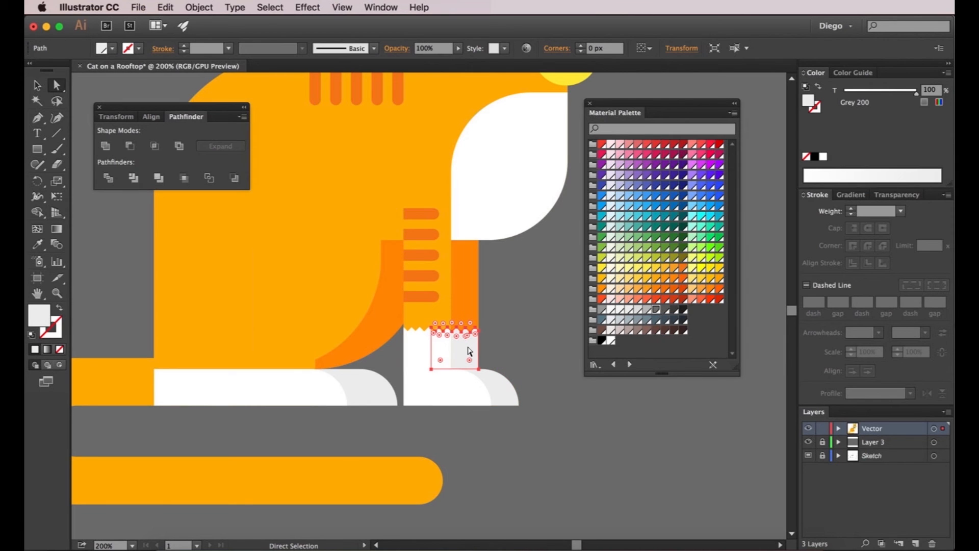
left_click(270, 7)
mouse_move(302, 129)
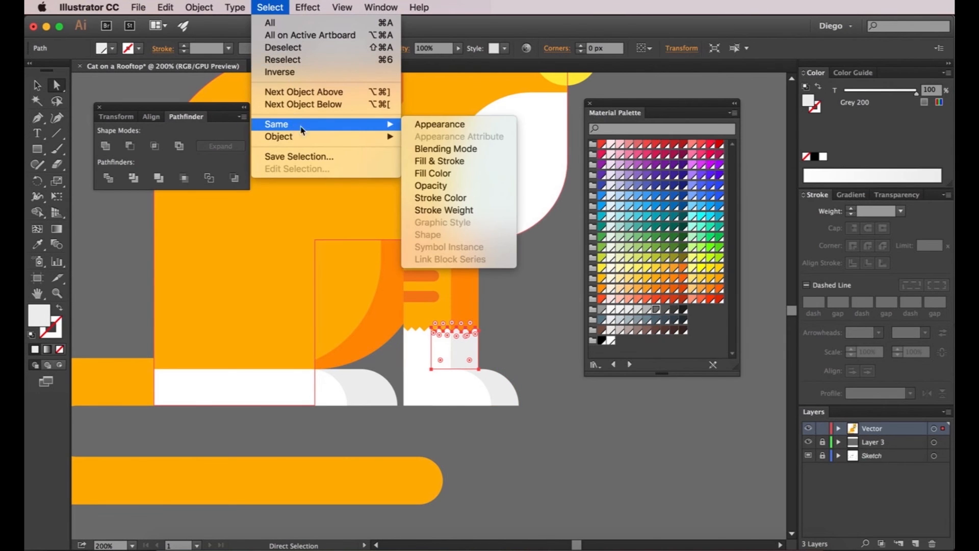
left_click(432, 173)
scroll(514, 267, "up", 3)
scroll(513, 266, "up", 15)
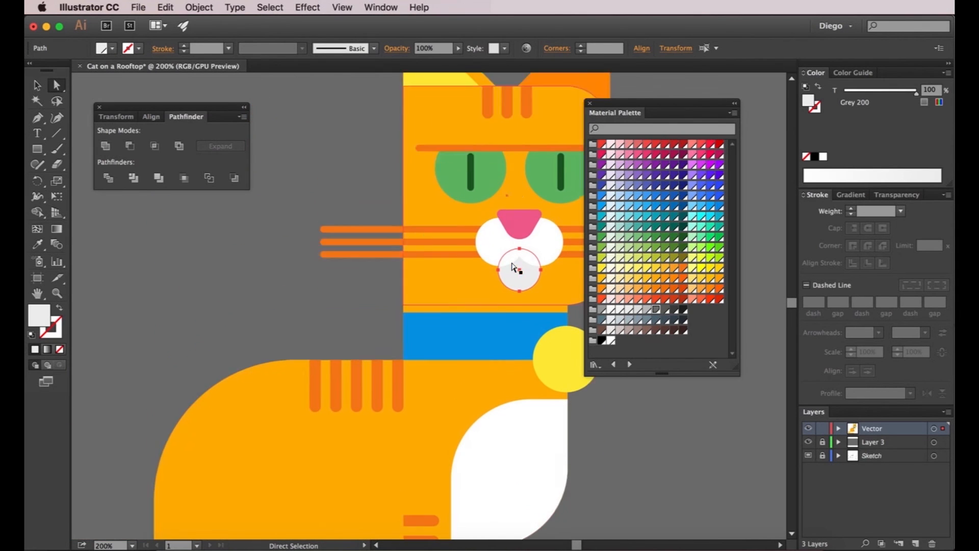
scroll(516, 268, "down", 9)
scroll(515, 267, "up", 3)
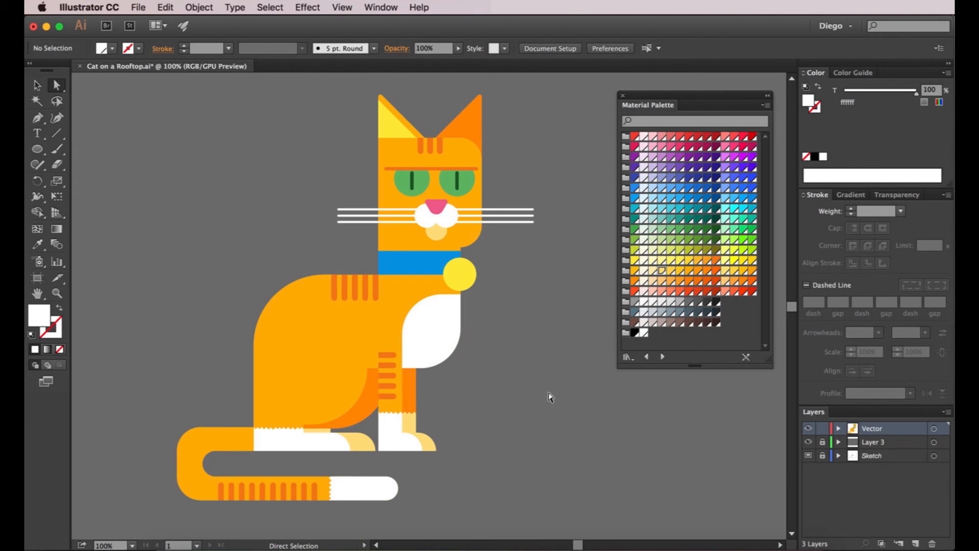
- Draw a circle about 10.6 px wide on the yellow bell's upper half and fill it with Grey 800
left_click(41, 153)
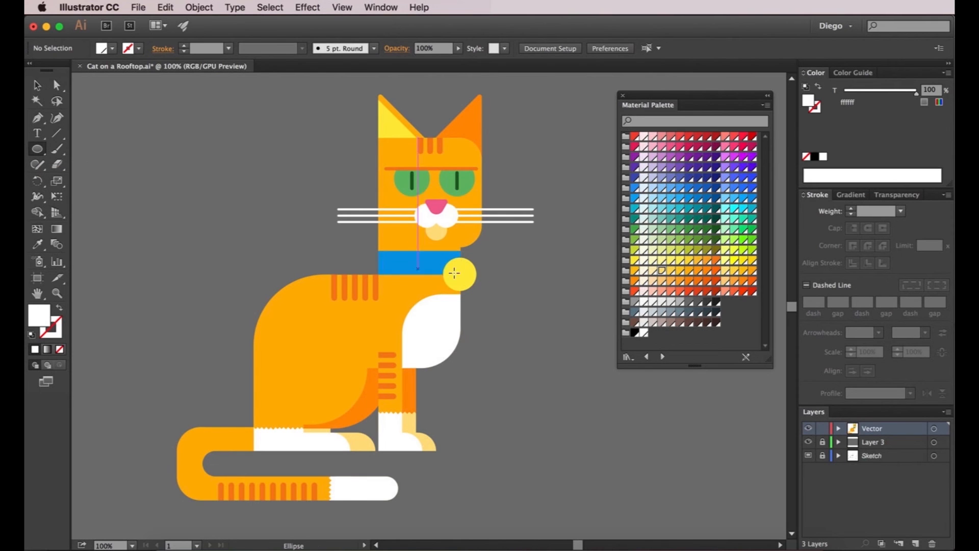
scroll(462, 275, "up", 6)
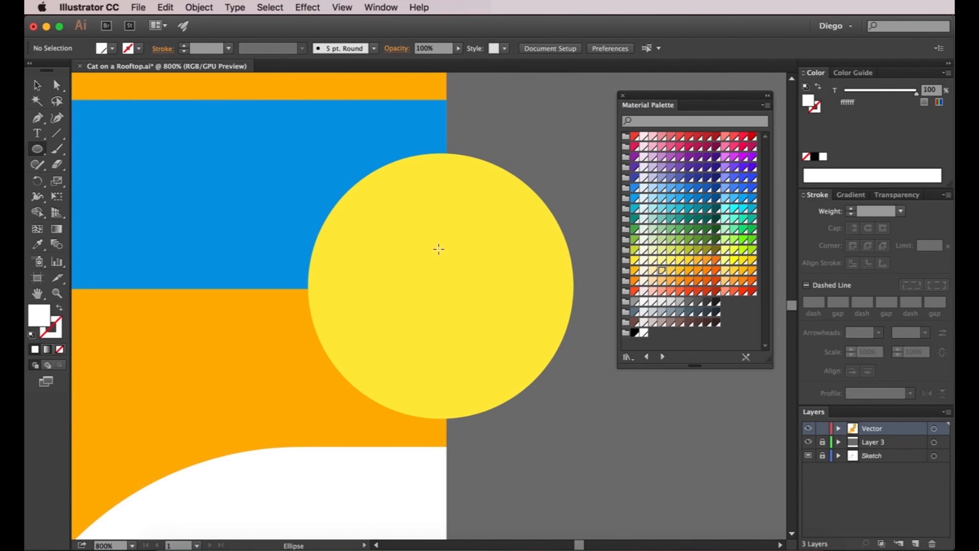
left_click_drag(441, 253, 413, 226)
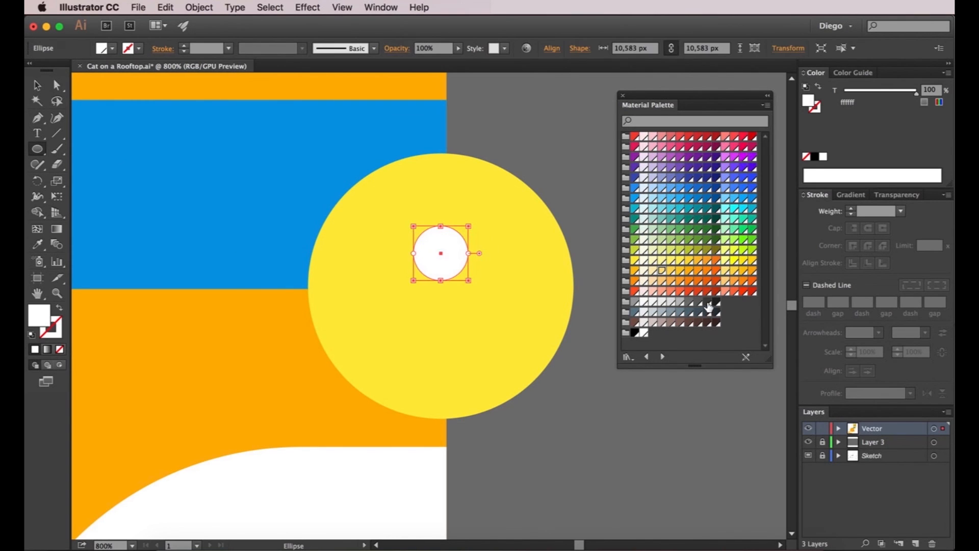
left_click(707, 301)
left_click(566, 145)
- Draw a narrow Grey 800 rectangle under the small circle and position it to form the bell's keyhole shape
left_click(33, 152)
left_click(102, 149)
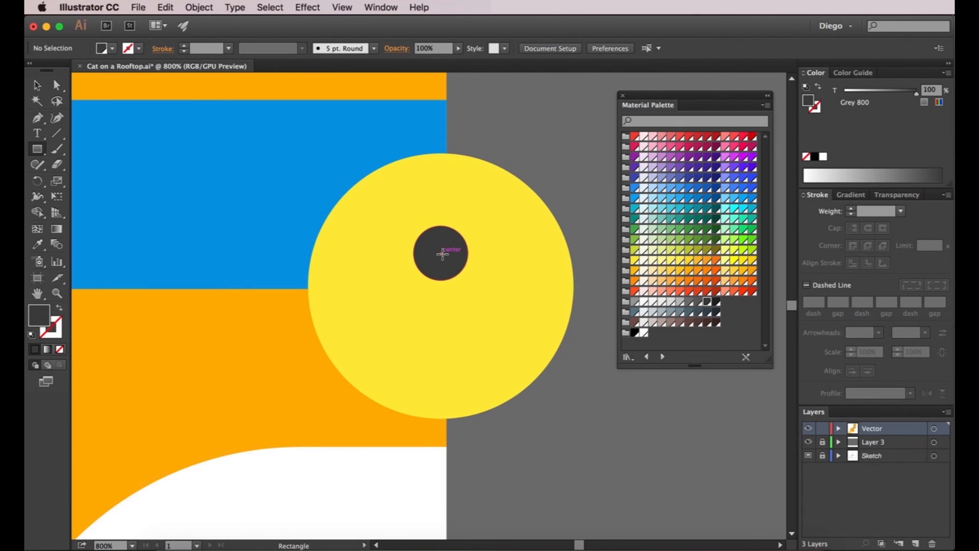
mouse_move(442, 253)
left_mouse_down()
mouse_move(425, 222)
mouse_move(426, 182)
mouse_move(442, 282)
left_mouse_up()
key("a")
left_click(559, 153)
left_click_drag(443, 330, 442, 301)
key("Down")
key("Down")
left_click(563, 206)
scroll(536, 245, "right", 3)
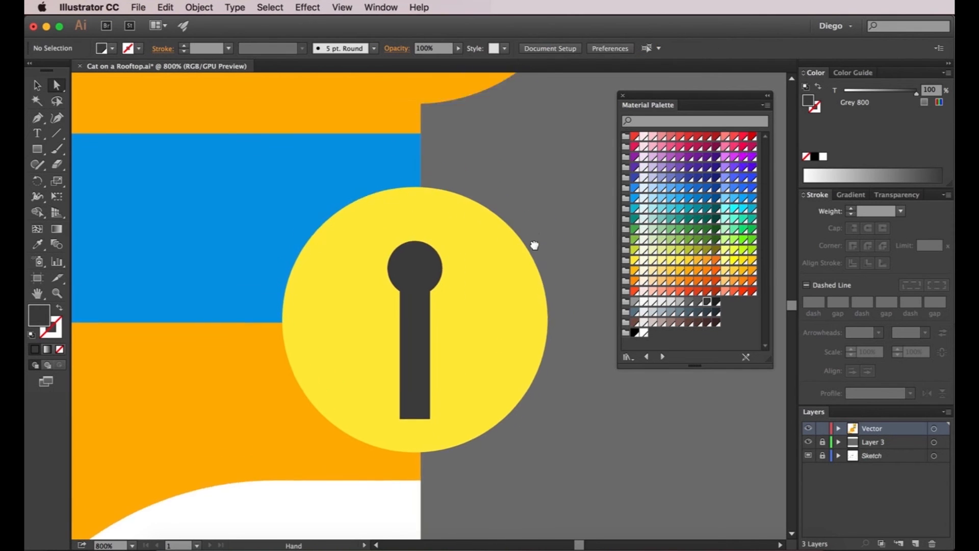
- Select the bell circle and show the Pathfinder options beneath the Material Palette
left_click(487, 265)
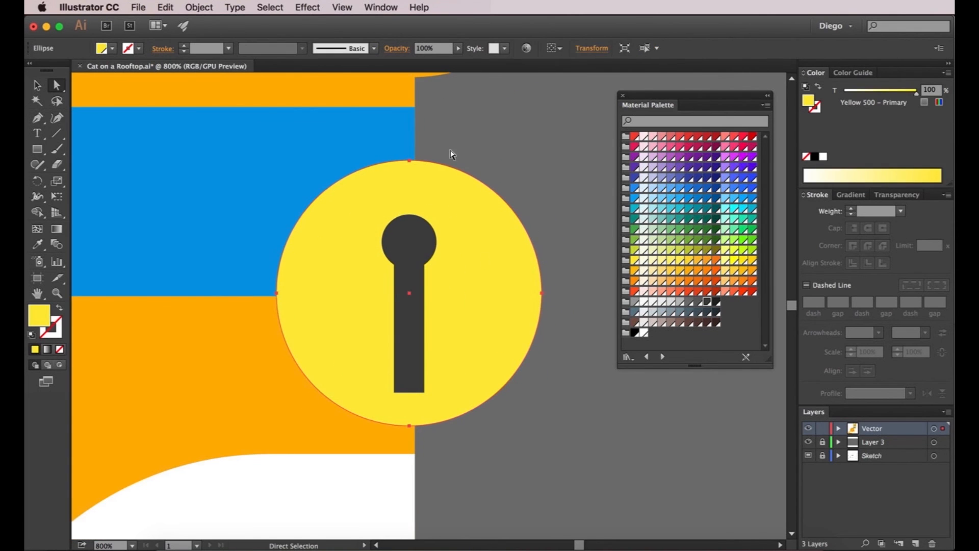
left_click(381, 7)
left_click(397, 422)
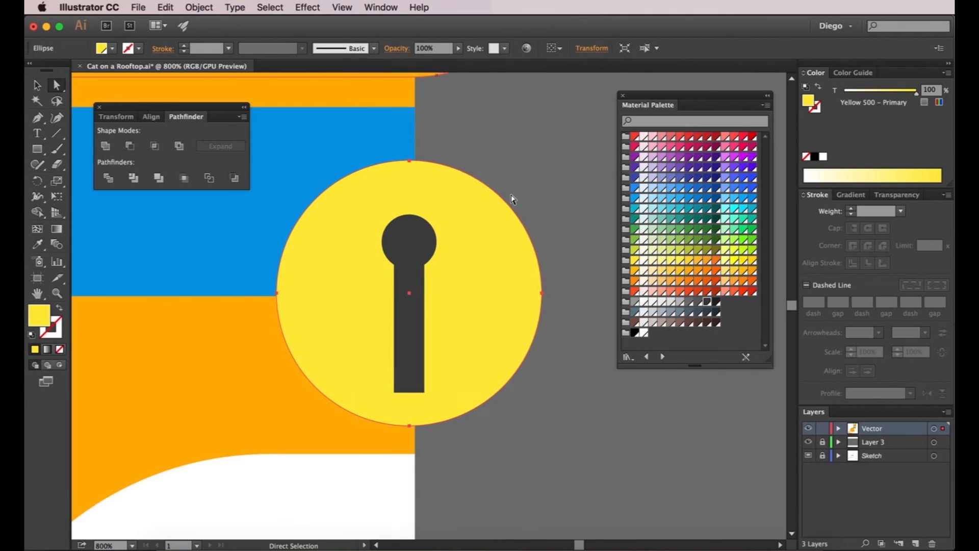
left_click_drag(161, 112, 680, 391)
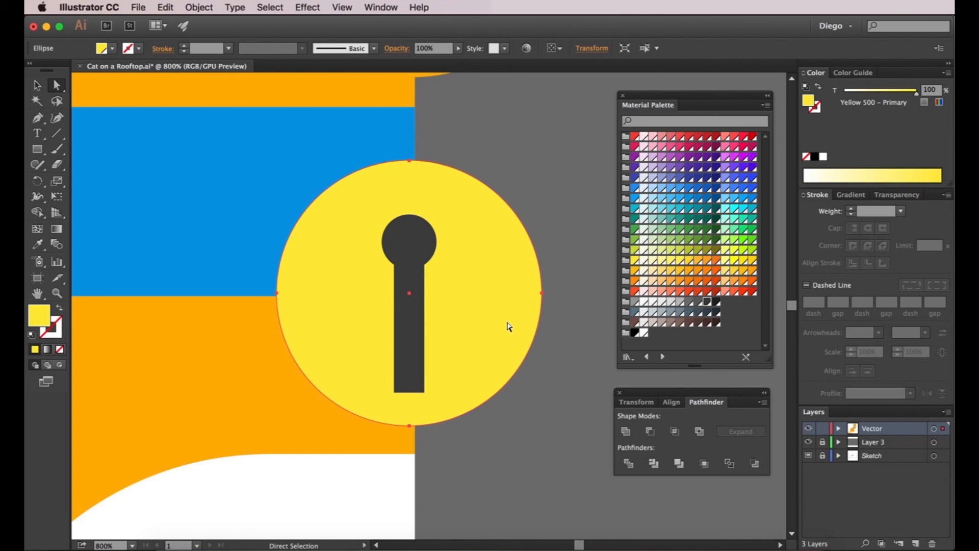
- Cut a crescent along the bell's bottom by subtracting an upward-shifted copy of the circle from a copy in place
key("v")
key("a")
key("v")
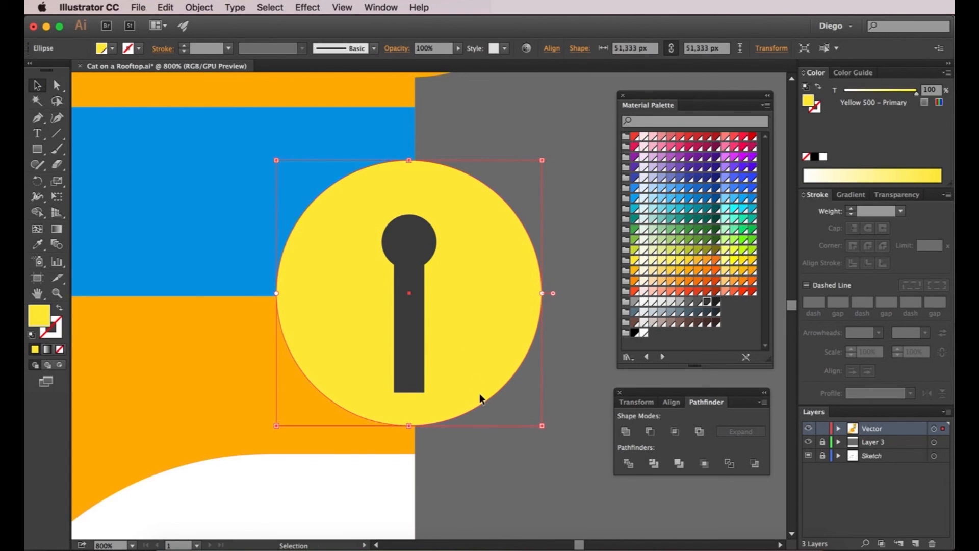
left_click_drag(469, 388, 465, 330)
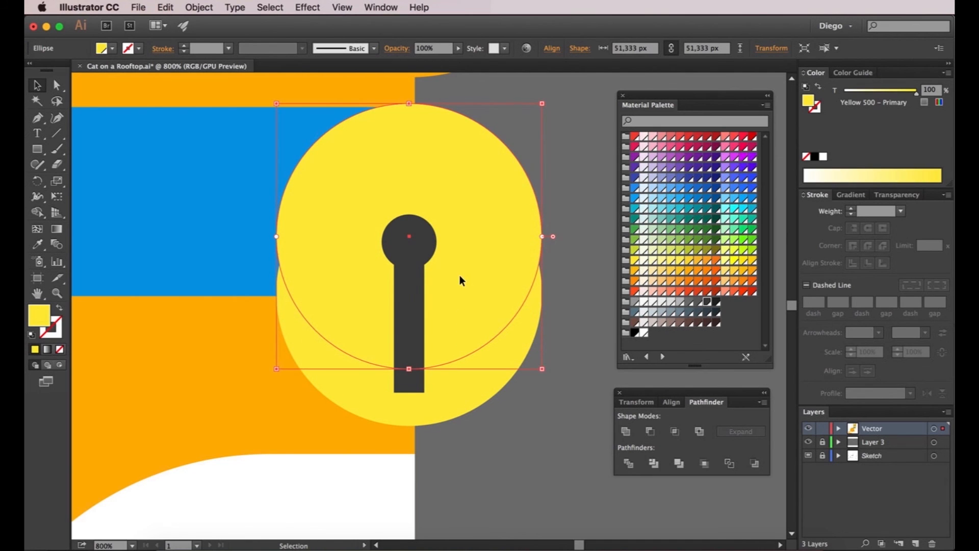
left_click(458, 394, "shift")
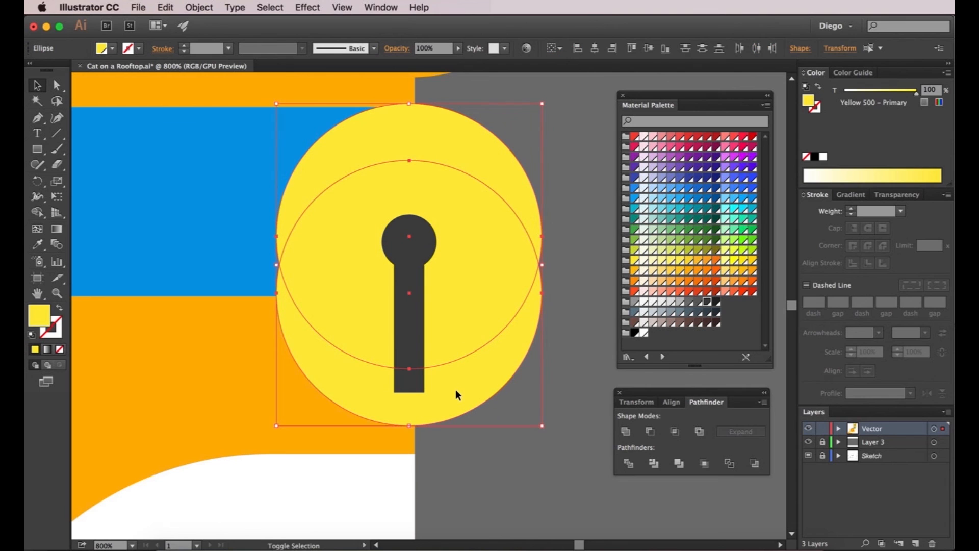
left_click(651, 432)
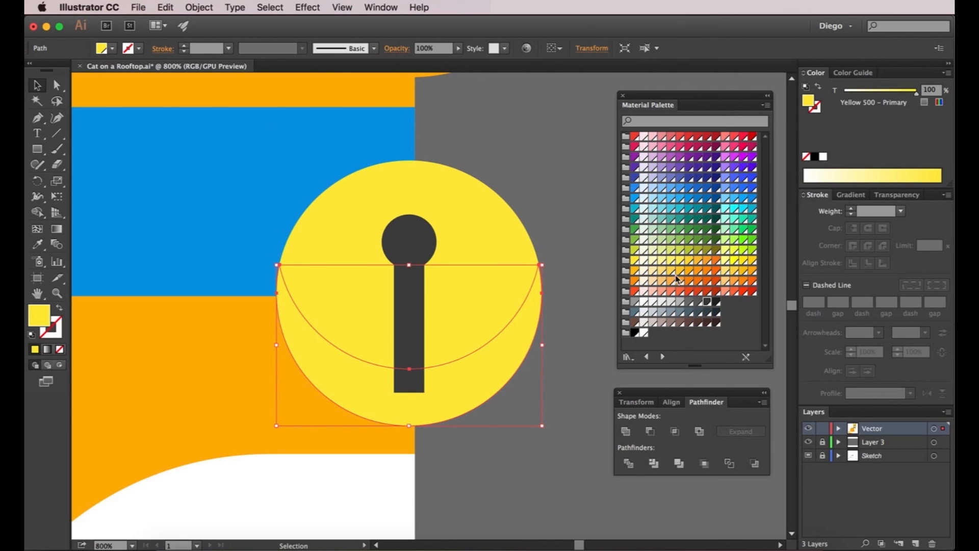
- Fill the crescent on the bell with Yellow 600 as a shadow
left_click(680, 261)
left_click(696, 265)
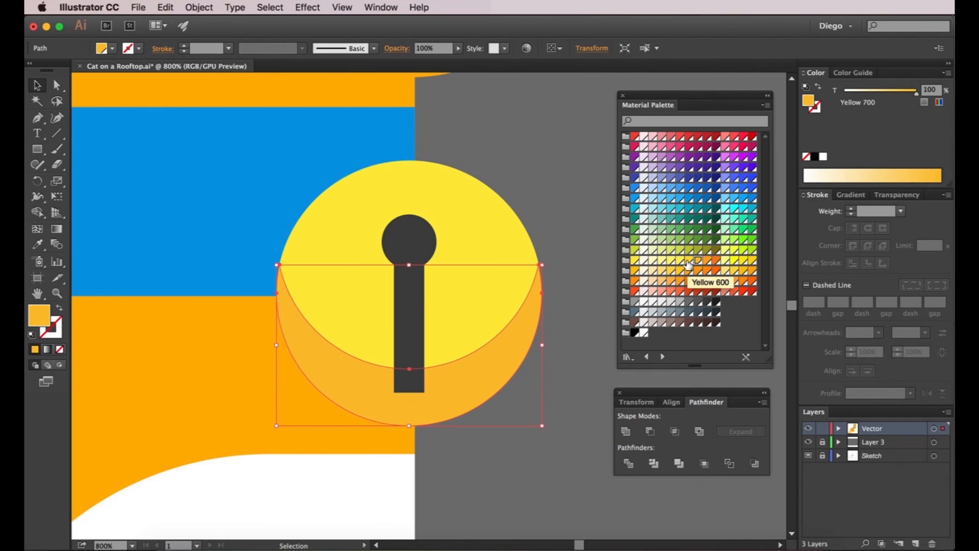
left_click(686, 262)
left_click(576, 295)
key("a")
scroll(576, 295, "down", 4)
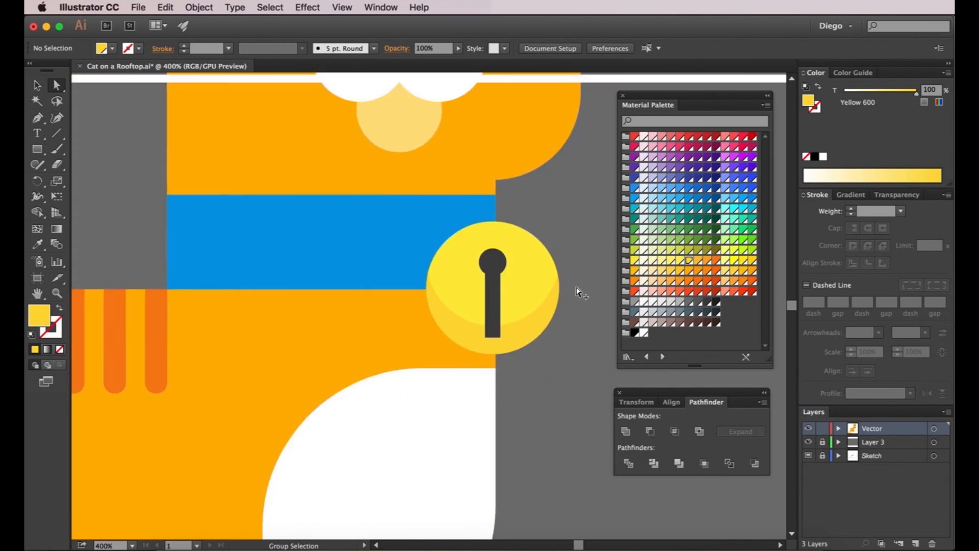
- Shorten the bell's dark keyhole rectangle by raising its bottom edge
scroll(533, 303, "up", 4)
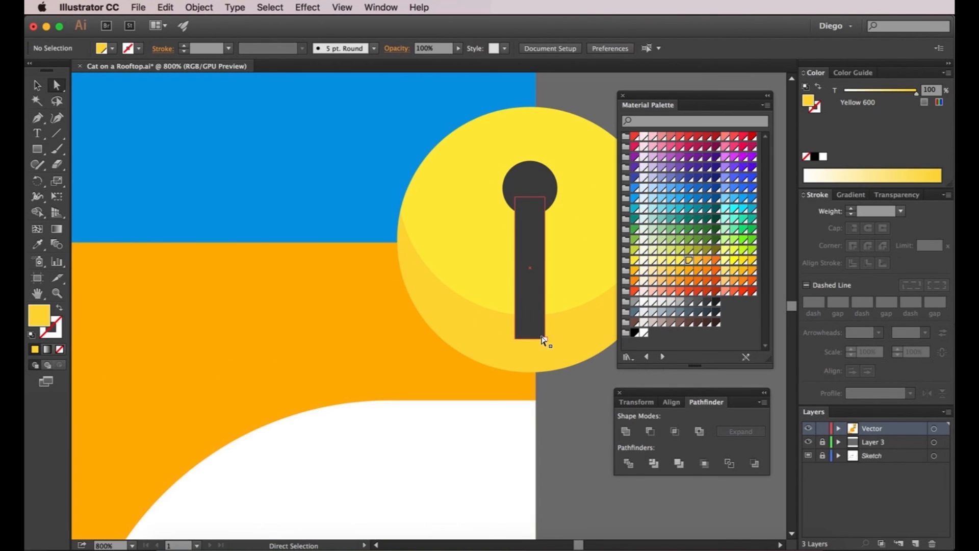
left_click(539, 306)
key("v")
left_click_drag(530, 340, 537, 301)
left_click_drag(538, 301, 413, 340)
left_click(571, 190)
key("a")
scroll(572, 190, "down", 1)
left_click_drag(570, 405, 543, 422)
scroll(540, 422, "down", 2)
scroll(521, 421, "up", 2)
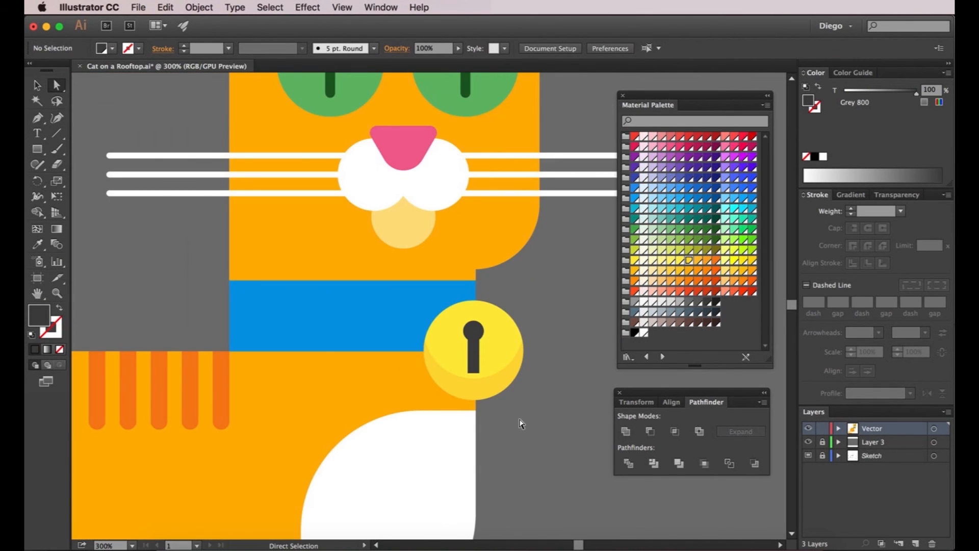
- Move the blue collar rectangle up until its top edge meets the bottom of the cat's head
left_click(267, 318)
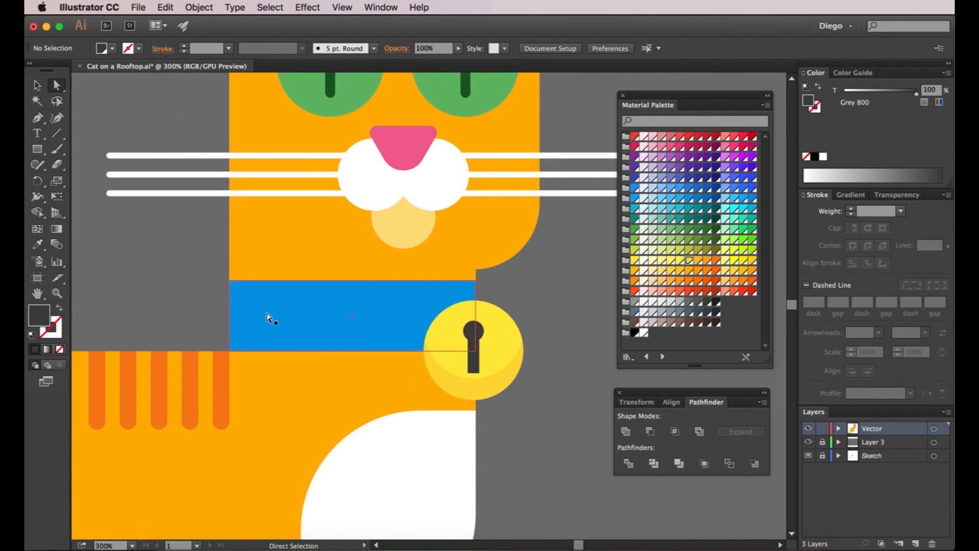
left_click(329, 320)
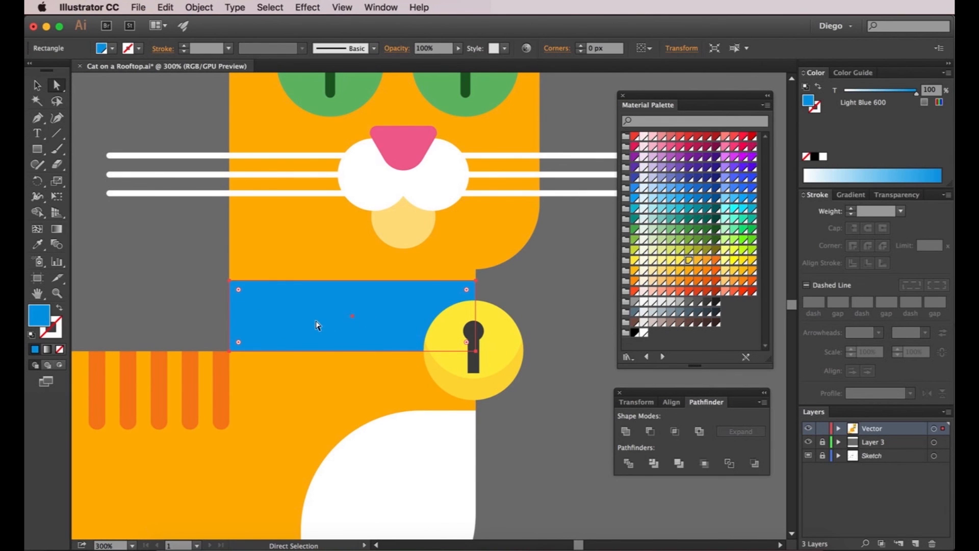
scroll(339, 310, "up", 1)
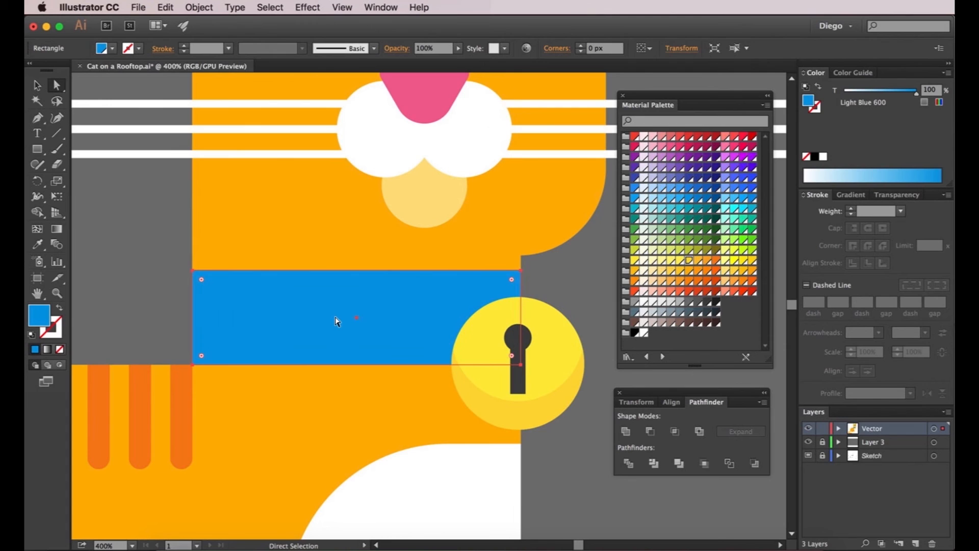
left_click_drag(335, 320, 338, 305)
left_click(180, 289)
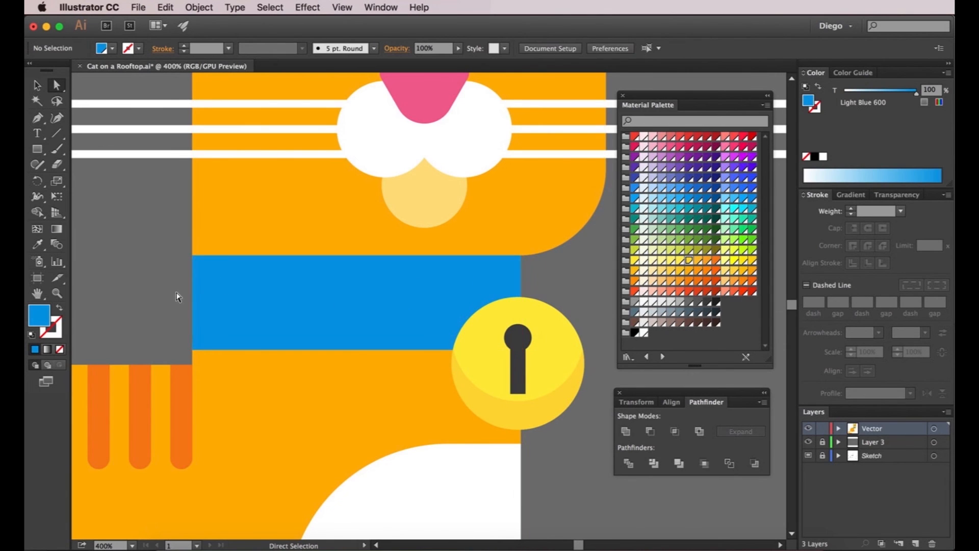
- Place a copy of the blue collar rectangle behind it and nudge the copy down to form a narrow strip below
left_click_drag(180, 289, 209, 289)
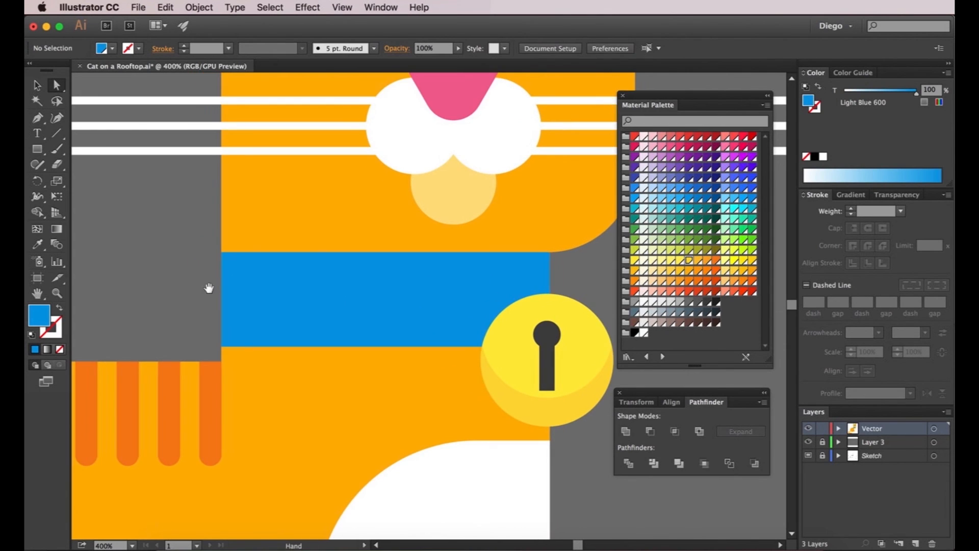
left_click(356, 320)
key("super")
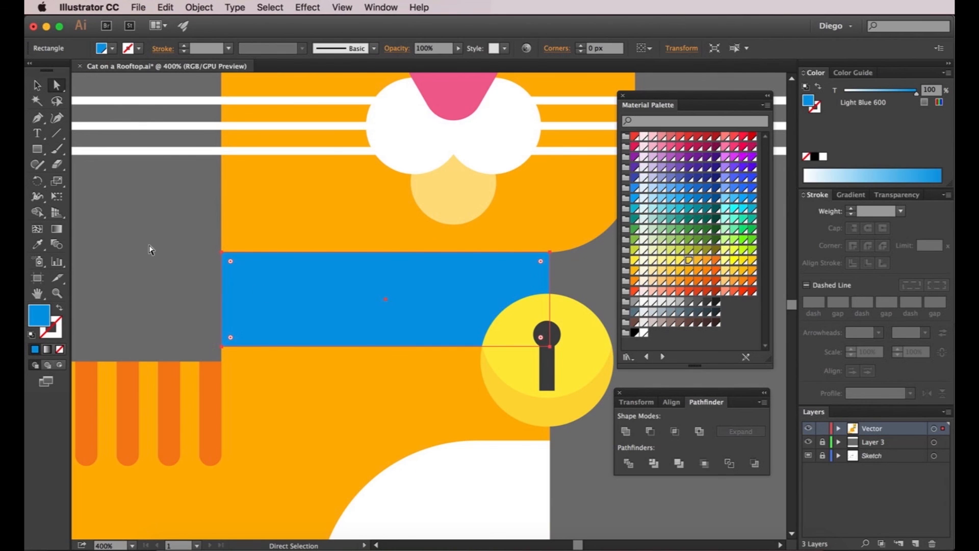
key("Down")
key("Down")
key("Down")
key("Down")
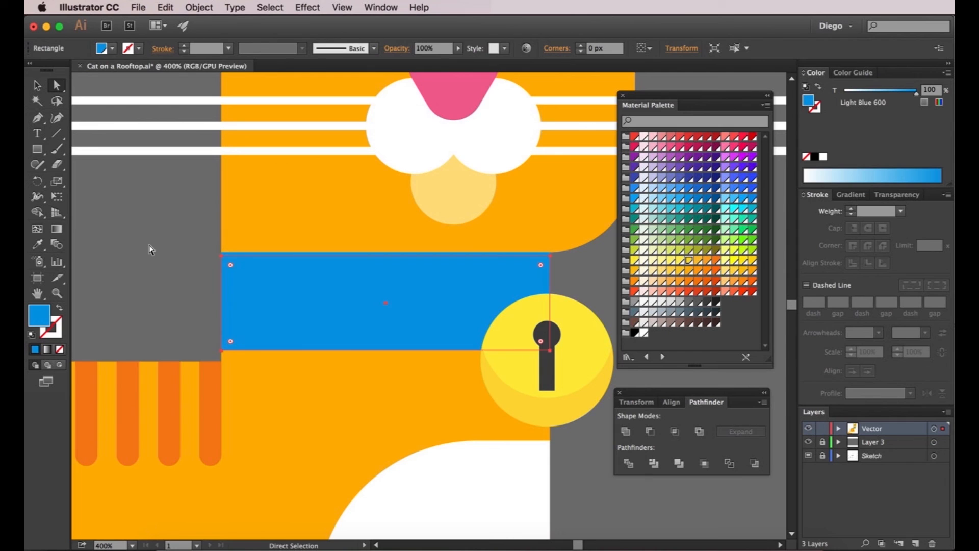
key("Down")
key("Down")
key("Down")
key("Down")
key("Down")
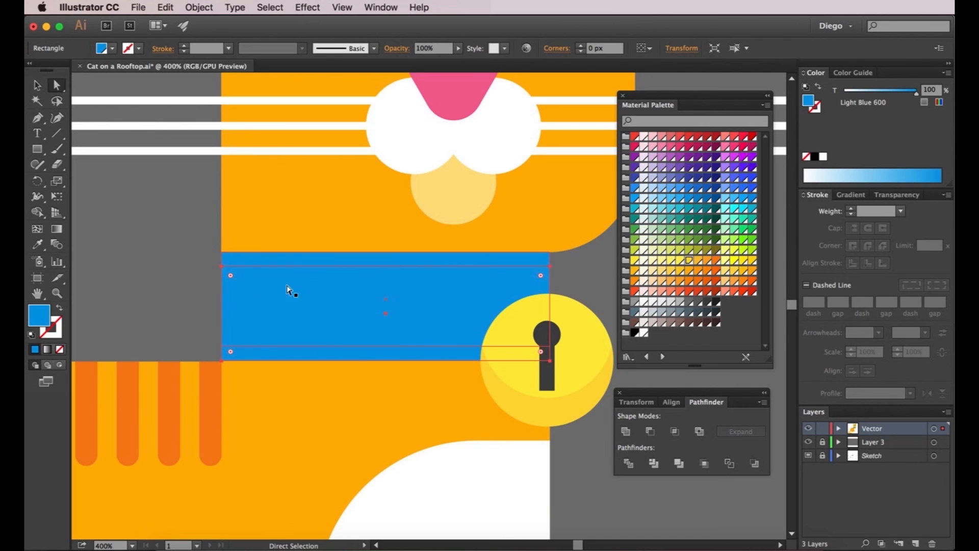
- Fill the lowered copy behind the collar with Amber 700 as the collar's shadow on the neck
left_click(699, 271)
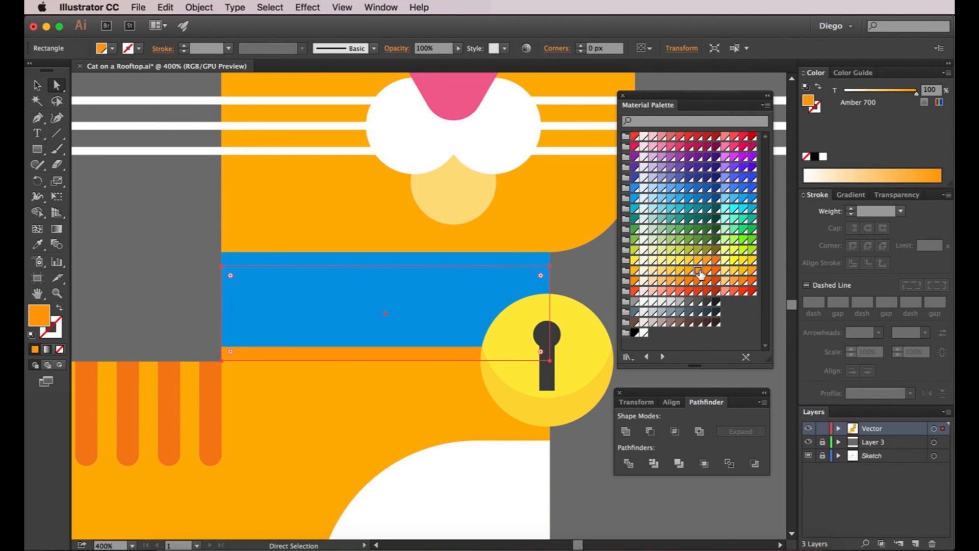
left_click(134, 279)
scroll(135, 279, "down", 2)
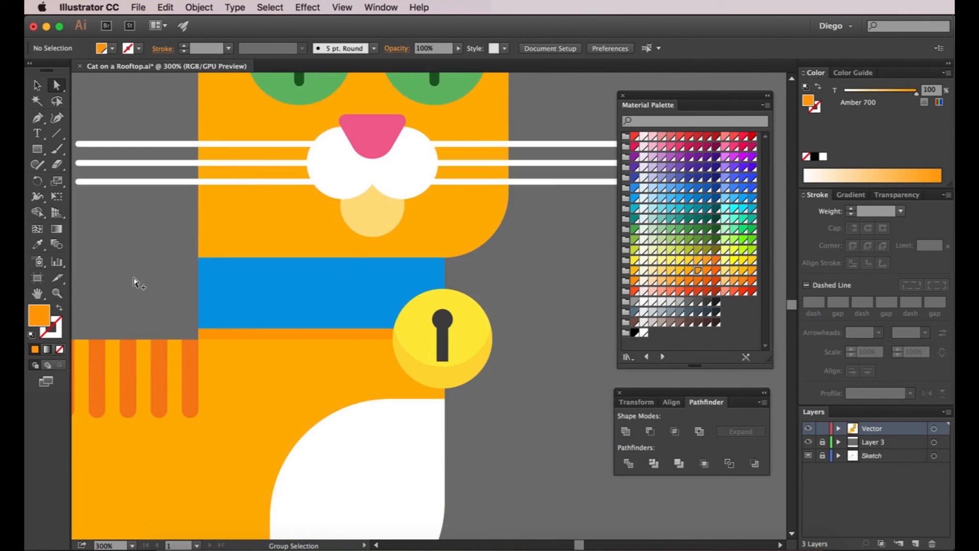
- Draw a rectangle across the upper part of the collar and fill it with Light Blue 700
left_click_drag(127, 275, 180, 276)
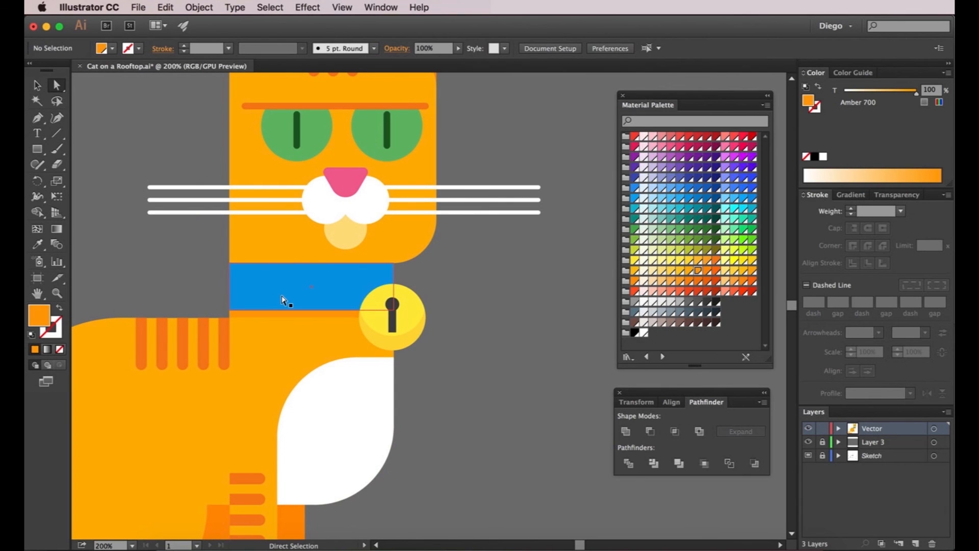
left_click(38, 149)
left_click_drag(230, 263, 394, 286)
left_click(690, 198)
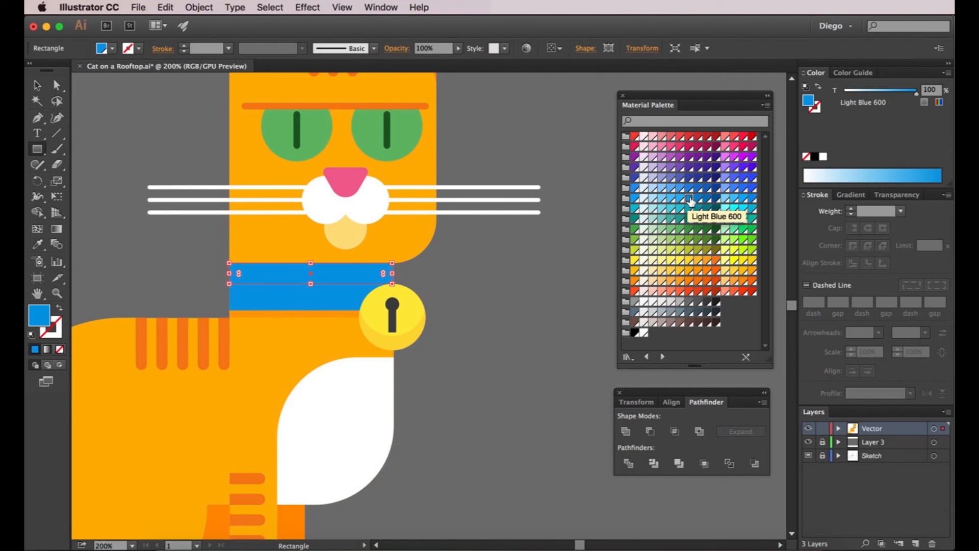
left_click(698, 198)
key("super+shift+a")
- Extend the right edge of the dark blue strip until it meets the collar's right edge
key("a")
scroll(389, 272, "up", 5)
left_click(409, 225)
left_click(408, 349, "shift")
scroll(411, 352, "up", 2)
left_click_drag(400, 345, 420, 345)
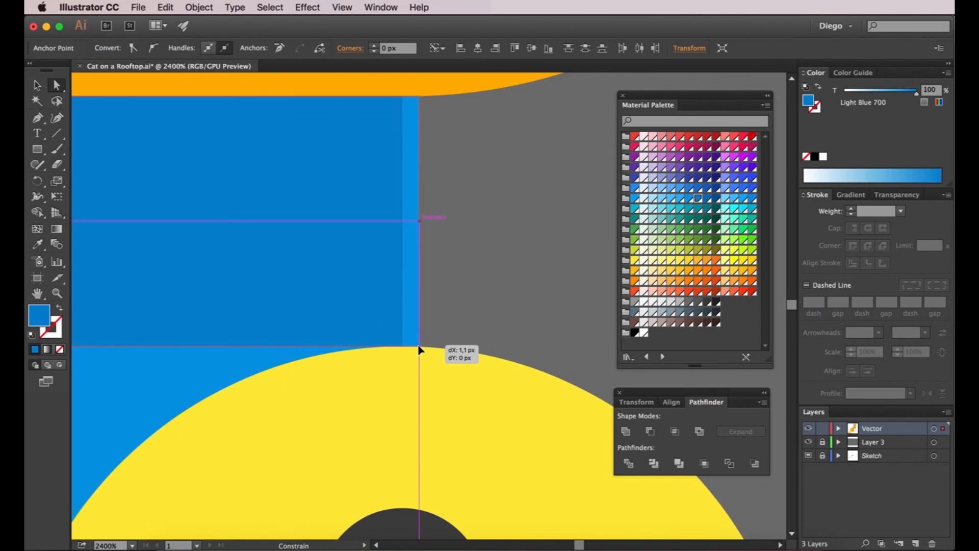
left_click(453, 261)
- Reposition the bottom edge of the dark blue strip across the collar
scroll(452, 260, "down", 6)
scroll(210, 271, "up", 1)
left_click(199, 344)
left_click(527, 345, "shift")
left_click_drag(528, 345, 527, 356)
key("super+shift+a")
left_click(478, 329)
left_click_drag(476, 328, 451, 330)
key("super+z")
key("super+z")
key("super+z")
key("super+shift+z")
key("super+shift+z")
- Thin the dark blue shadow strip on the collar by raising its bottom edge
left_click_drag(337, 346, 339, 332)
key("super+shift+a")
key("super+minus")
left_click_drag(526, 333, 516, 367)
key("super+minus")
key("super+minus")
- Cut a shadow shape along the head's bottom edge by subtracting an upward-shifted copy of the head from another copy
scroll(475, 328, "up", 2)
left_click(475, 328)
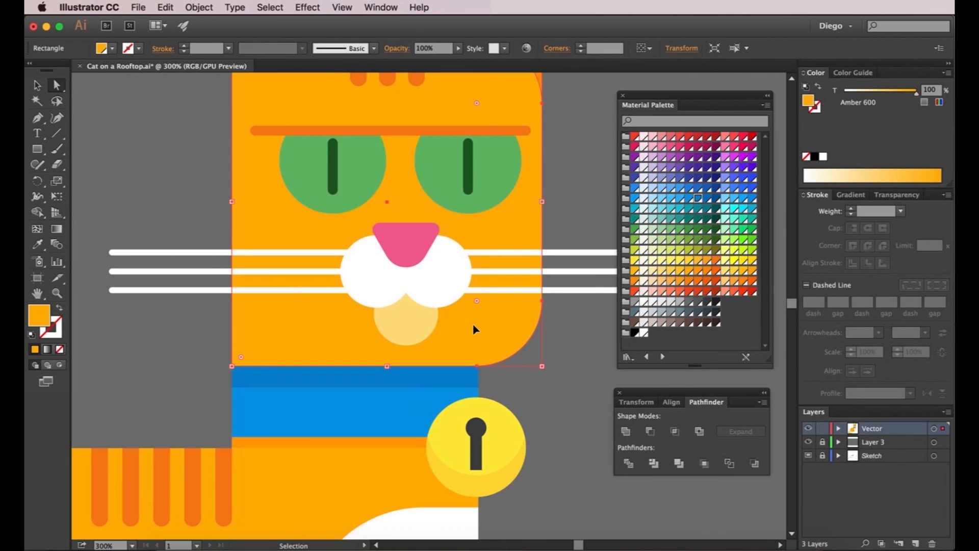
key("v")
left_click_drag(471, 344, 473, 327)
left_click(469, 361, "shift")
left_click(651, 431)
- Fill the shadow shape along the bottom of the head with Amber 700 sampled from the artwork
key("i")
left_click(328, 443)
key("a")
left_click(557, 381)
left_click_drag(557, 381, 555, 398)
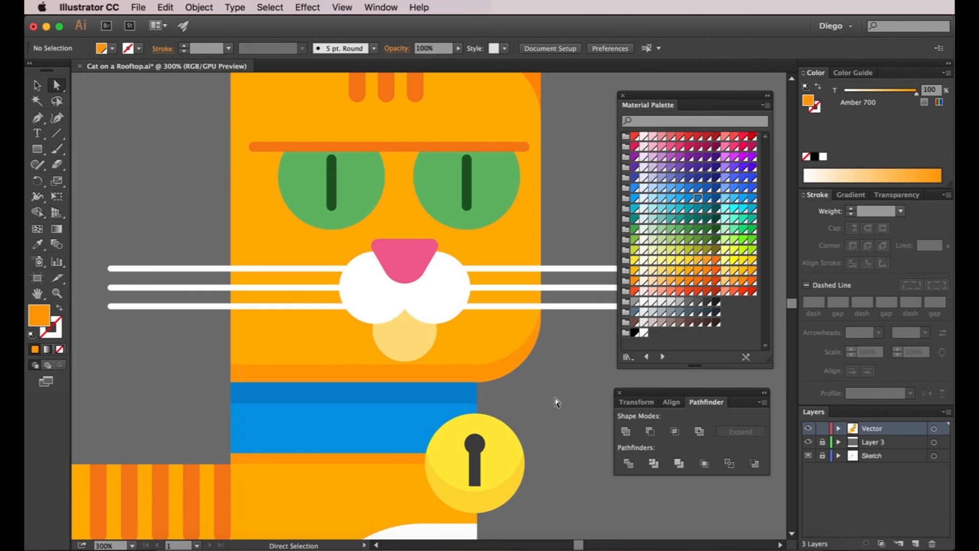
- Cut a crescent along the bottom of the white muzzle and fill it with the chin's light amber
left_click(389, 310)
key("v")
left_click(373, 290)
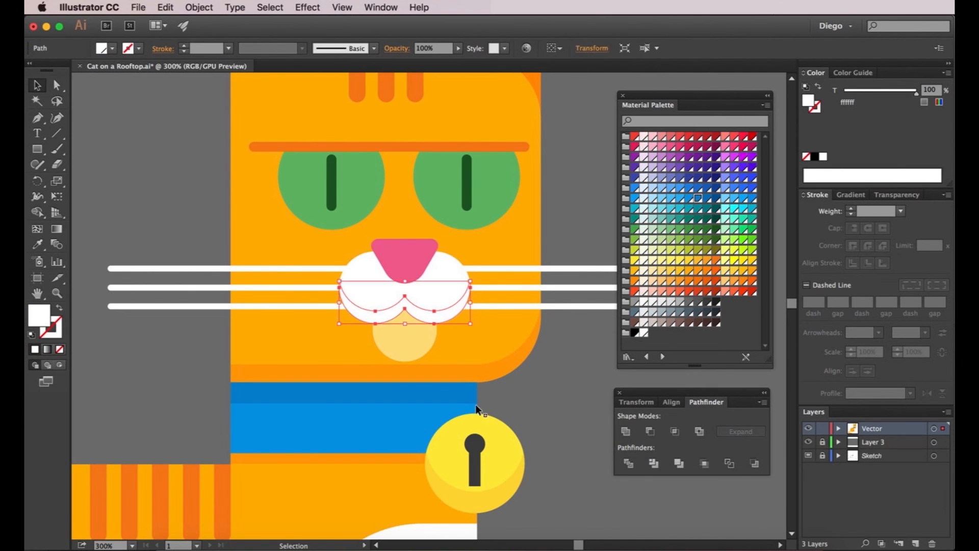
key("i")
left_click(412, 343)
key("a")
- Fill the chin circle below the muzzle with white sampled from the muzzle
left_click(418, 343)
key("i")
left_click(450, 375)
key("a")
mouse_move(560, 401)
left_mouse_down()
mouse_move(540, 406)
mouse_move(559, 408)
left_mouse_up()
left_click(392, 333)
key("i")
left_click(403, 301)
key("a")
left_click(568, 405)
key("super+minus")
left_click_drag(537, 293, 533, 289)
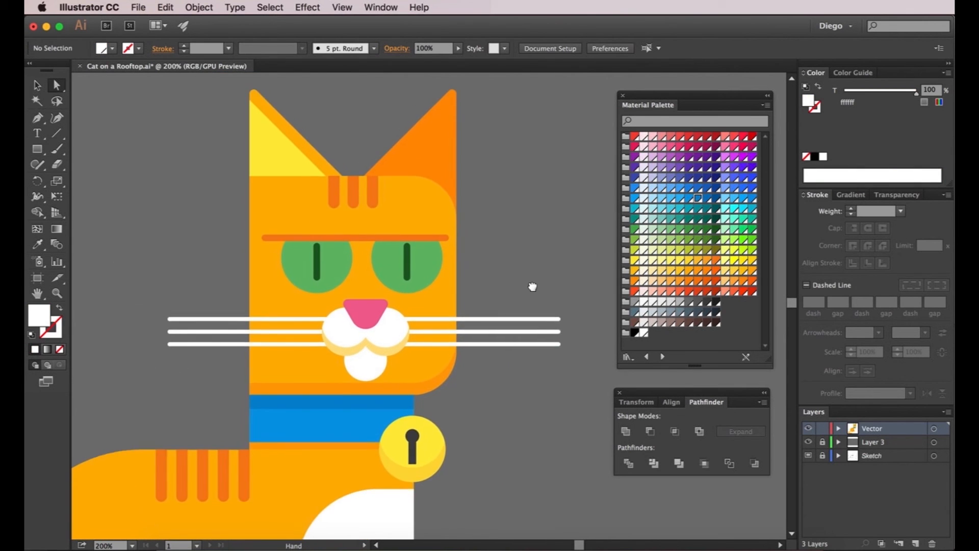
- Cut a crescent along the bottom of the left eye and fill it with a darker green
scroll(345, 280, "up", 2)
left_click(338, 259)
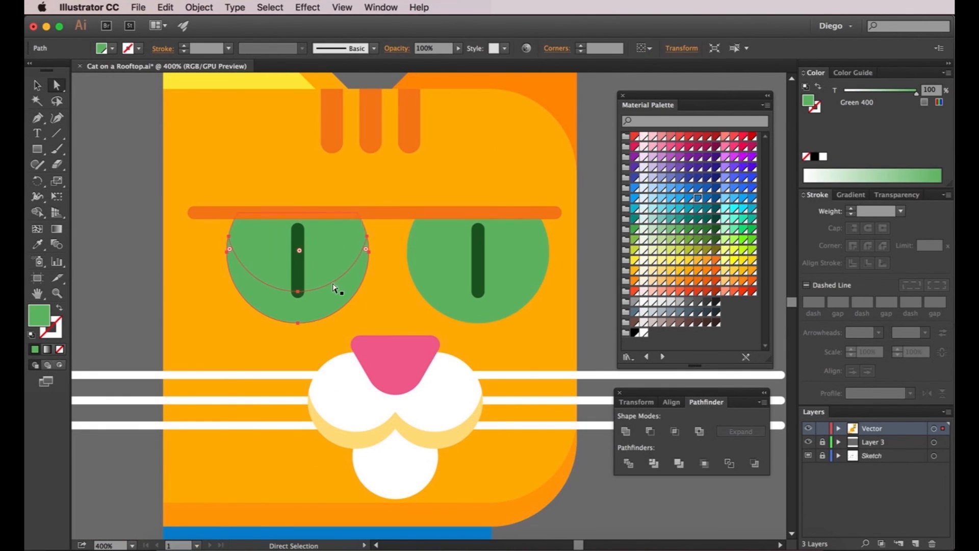
left_click(689, 229)
left_click(138, 264)
- Copy the dark green crescent across to the right eye and delete the leftover shape
mouse_move(298, 291)
left_mouse_down()
mouse_move(277, 315)
mouse_move(403, 275)
mouse_move(483, 275)
left_mouse_up()
left_click(337, 316)
key("v")
left_click(279, 310)
key("a")
key("Delete")
- Draw a circle for an eye highlight and fill it with a light green
left_click_drag(38, 149, 92, 181)
mouse_move(191, 229)
left_mouse_down()
mouse_move(213, 251)
mouse_move(389, 240)
mouse_move(381, 285)
left_mouse_up()
key("i")
left_click(662, 230)
key("a")
- Position the highlight circle on the left eye and copy it horizontally onto the right eye
left_click(415, 192)
key("v")
left_click_drag(217, 275, 123, 270)
left_click_drag(302, 270, 482, 270)
key("super+shift+a")
- Adjust the right eye's shapes, copy them across to the left eye and delete the leftover original
left_click(466, 206)
key("super+shift+a")
left_click_drag(466, 219, 507, 204)
left_click(510, 256)
key("v")
left_click_drag(507, 266, 337, 250)
key("a")
left_click(350, 255)
key("Delete")
- Cut a crescent along the bottom of the white chest patch and fill it with a light grey
key("v")
key("super+minus")
key("super+minus")
key("super+minus")
key("super+plus")
key("super+plus")
key("super+plus")
left_click(420, 308)
left_click_drag(420, 308, 420, 268)
left_click(651, 432)
left_click(662, 301)
key("super+shift+a")
key("super+minus")
- Draw a shading rectangle, give it a fill sampled from the artwork and send it to the back
left_click(351, 350)
key("m")
left_click_drag(471, 343, 294, 374)
left_click_drag(464, 266, 439, 297)
key("i")
left_click(442, 119)
key("super+shift+[")
key("a")
left_click(540, 458)
scroll(541, 457, "down", 1)
- Cut a crescent along the bottom of the pink nose by subtracting an upward-shifted copy from a copy in place
left_click_drag(545, 463, 698, 301)
scroll(263, 403, "down", 3)
scroll(393, 258, "up", 5)
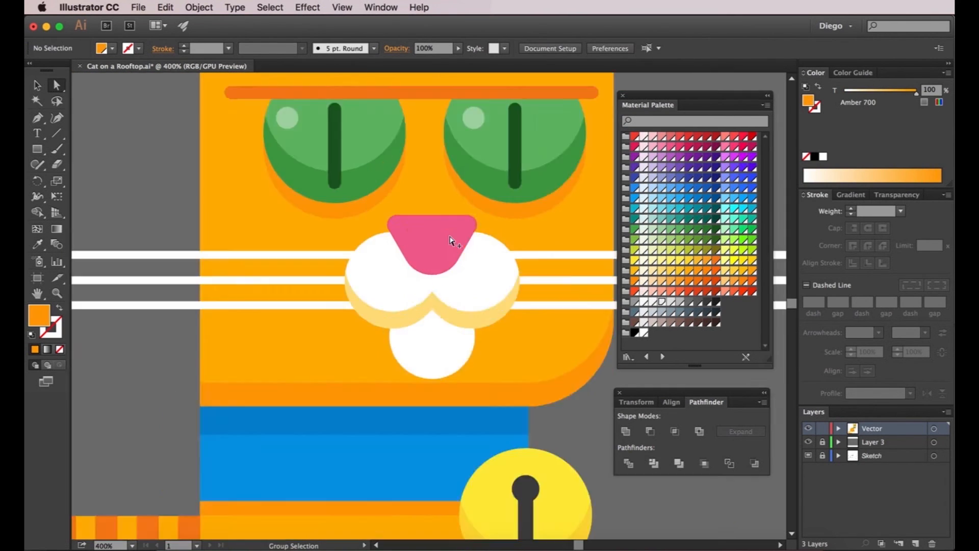
scroll(452, 241, "up", 2)
left_click(451, 242)
left_click_drag(427, 286, 428, 257)
key("super+b")
left_click(430, 244, "shift")
left_click(650, 431)
- Fill the crescent on the nose with Pink 400 as a shadow
left_click(680, 146)
scroll(416, 267, "down", 2)
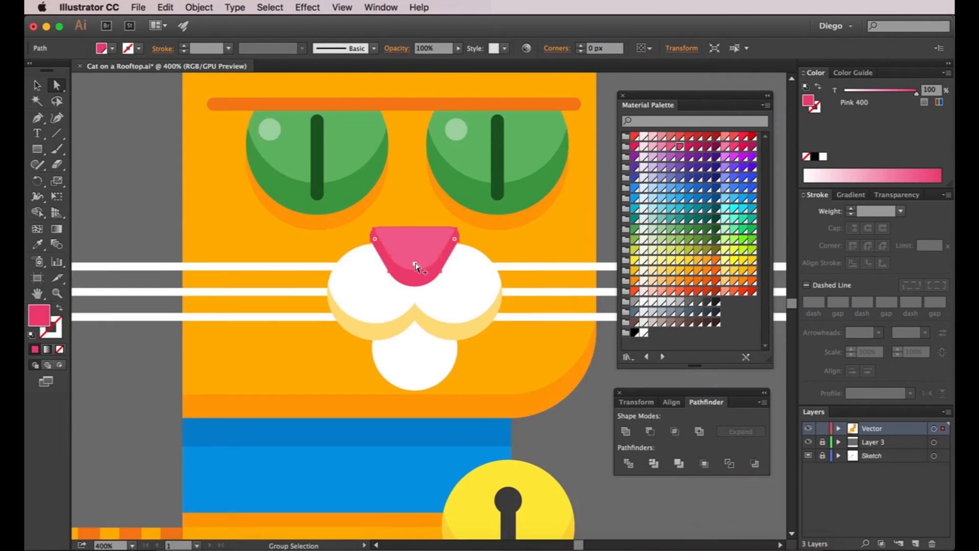
scroll(547, 245, "down", 1)
scroll(547, 251, "down", 3)
left_click(555, 243)
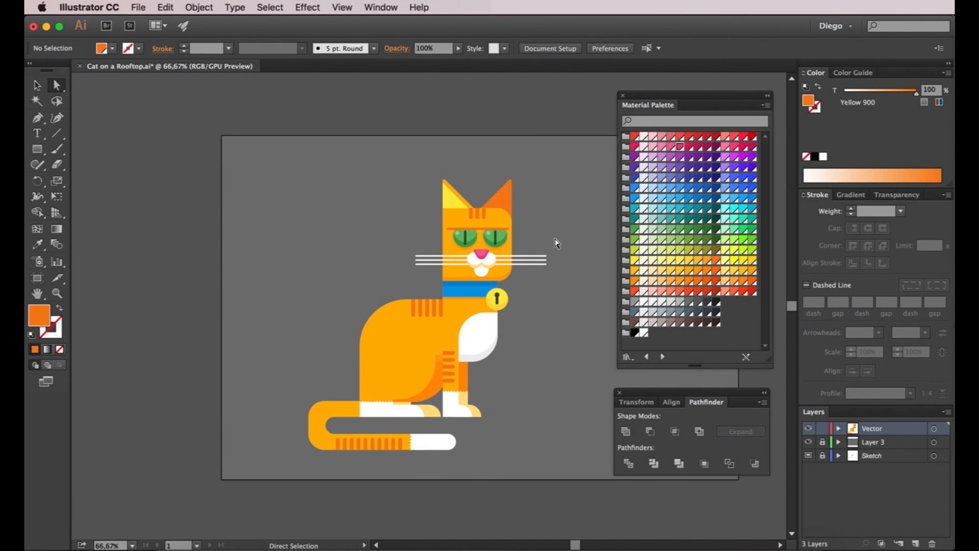
- Cut a highlight along the upper edge of the cat's back and fill it with a lighter amber sampled from the ear
scroll(388, 319, "up", 2)
mouse_move(403, 307)
left_mouse_down()
mouse_move(380, 302)
mouse_move(396, 301)
left_mouse_up()
left_click(409, 363, "shift")
left_click(651, 431)
scroll(402, 342, "down", 1)
key("i")
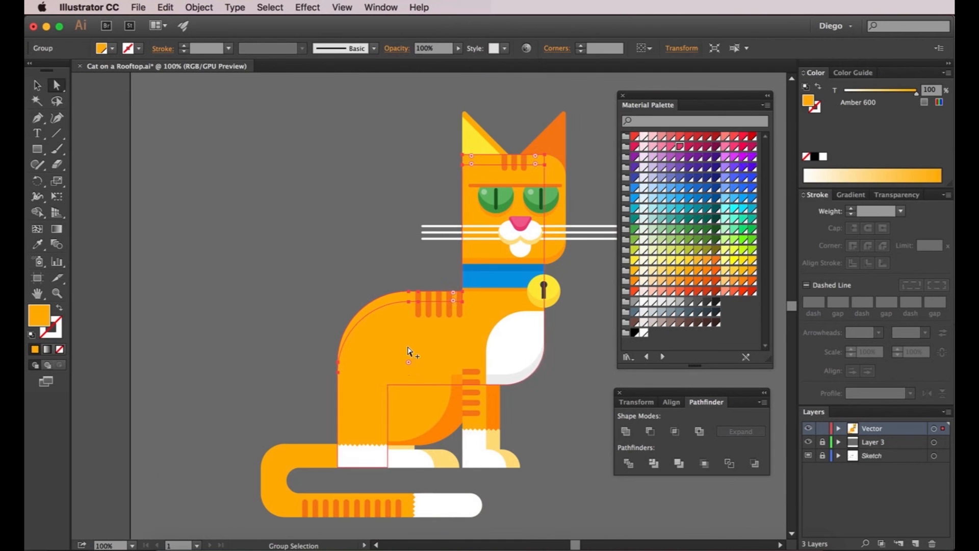
left_click(494, 132)
key("a")
left_click(399, 287)
- Cut a highlight along the top of the cat's head and fill it with a sampled lighter amber
scroll(498, 307, "up", 2)
left_click_drag(402, 165, 397, 179)
left_click(650, 431)
key("i")
left_click(415, 109)
key("a")
- Subtract a downward-shifted copy of the tail to leave a strip along its upper edges, filled with the back highlight's amber
scroll(308, 317, "down", 5)
left_click_drag(285, 336, 285, 357)
left_click(651, 432)
scroll(292, 346, "down", 1)
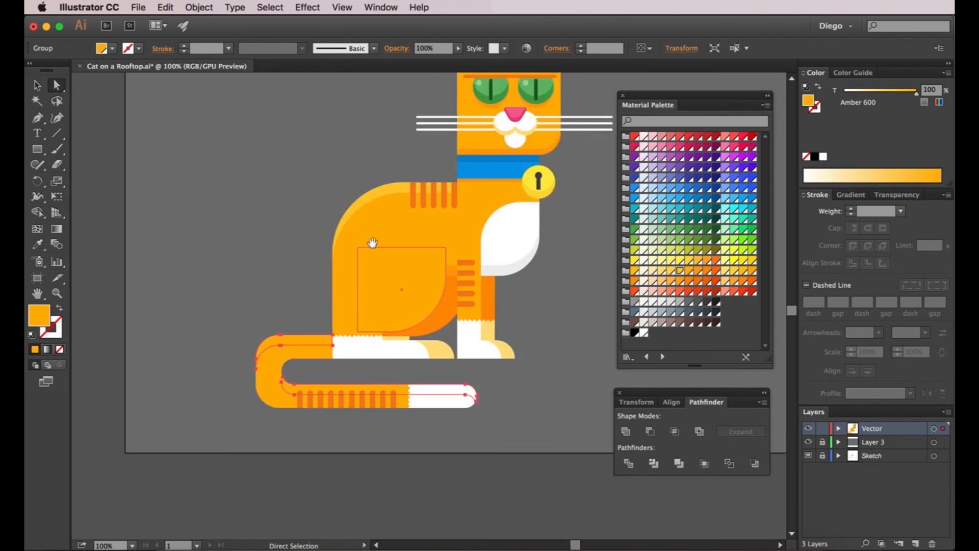
key("i")
left_click(343, 255)
key("a")
- Shorten the outer ends of the upper and lower whiskers on both sides so the middle whiskers stick out farthest
scroll(411, 173, "up", 1)
left_click(403, 177)
left_click(512, 210)
scroll(512, 210, "down", 1)
scroll(512, 209, "up", 2)
left_click_drag(481, 240, 702, 231)
left_click_drag(113, 231, 131, 232)
scroll(447, 375, "down", 2)
left_click(447, 375)
scroll(335, 312, "up", 3)
- Recolour the whisker strokes and the grey chest shadow with the Amber 200 of the muzzle shadow
key("i")
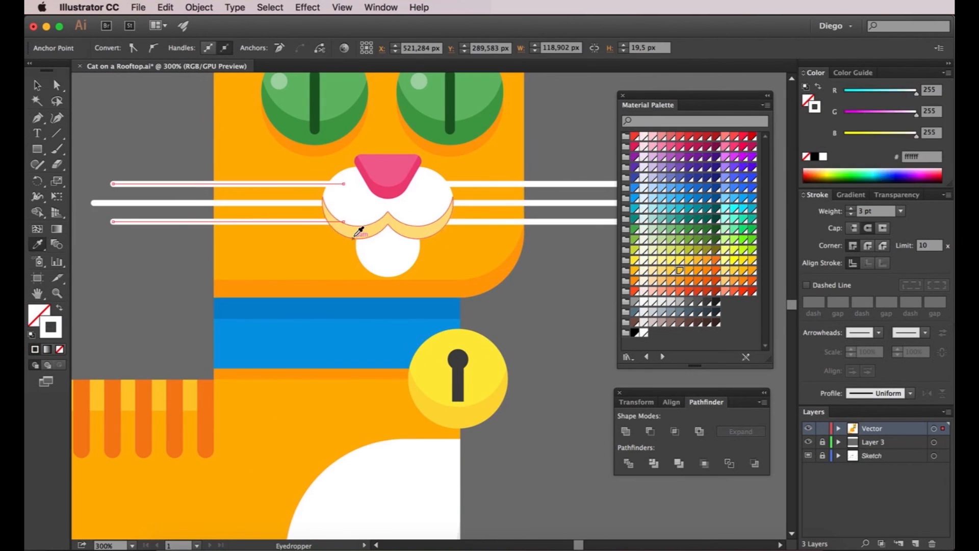
left_click(359, 240)
key("a")
left_click(441, 245, "shift")
left_click(185, 200)
left_click(498, 185)
scroll(498, 185, "down", 3)
left_click_drag(530, 323, 546, 306)
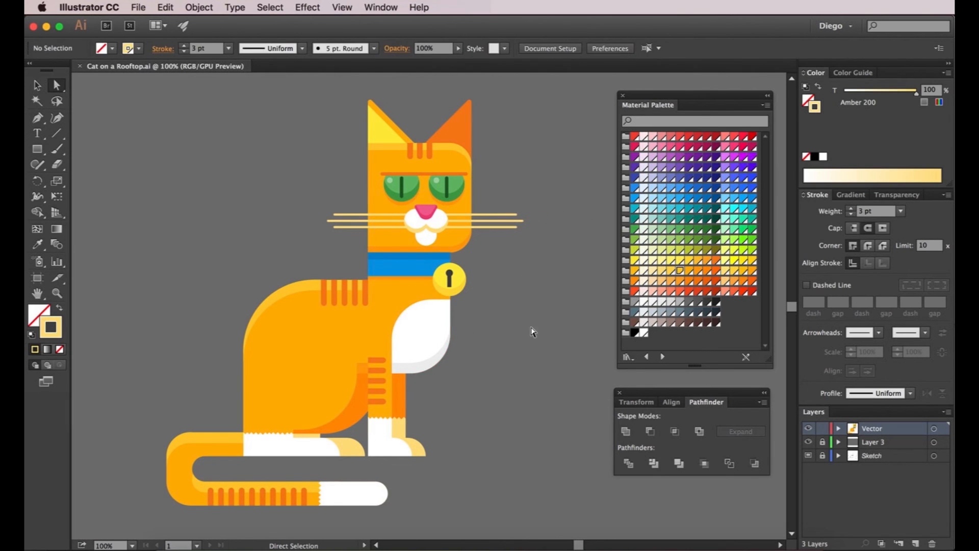
left_click_drag(487, 464, 482, 463)
left_click(414, 364)
- Cut a strip along the upper edge of the white tail tip and fill it with the cream colour sampled from the front leg
mouse_move(353, 495)
left_mouse_down()
mouse_move(429, 451)
mouse_move(415, 456)
left_mouse_up()
scroll(428, 449, "up", 3)
left_click(426, 446)
left_click(366, 415, "shift")
double_click(317, 433)
key("Escape")
double_click(369, 505)
left_click_drag(323, 424, 360, 517)
key("Escape")
left_click(433, 423)
left_click(650, 432)
key("i")
left_click(583, 255)
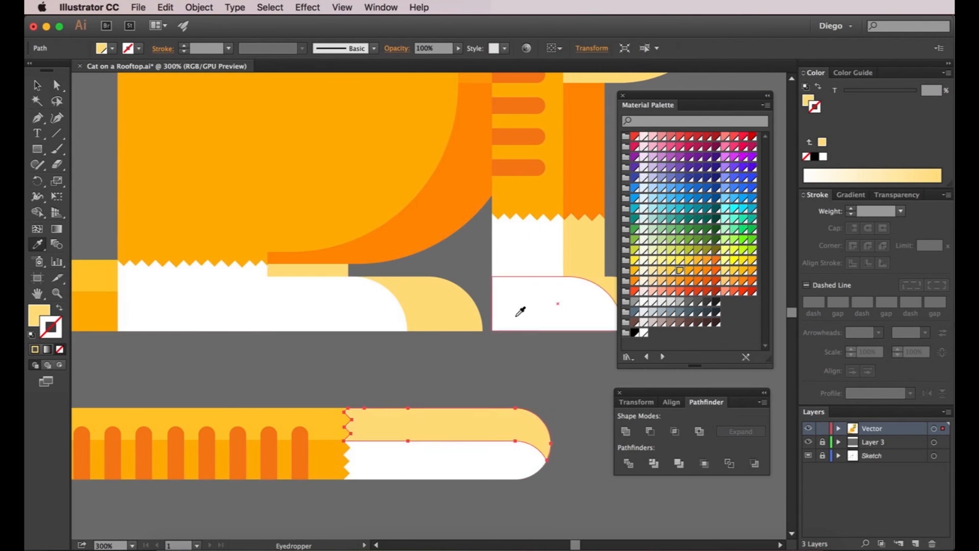
key("a")
left_click(511, 365)
- Add a 9.729 px highlight circle to the upper left of the bell, filled with Yellow 100 and without a stroke
scroll(511, 365, "down", 3)
left_click_drag(575, 382, 473, 435)
scroll(503, 225, "up", 5)
key("l")
left_click_drag(417, 219, 436, 238)
left_click(653, 260)
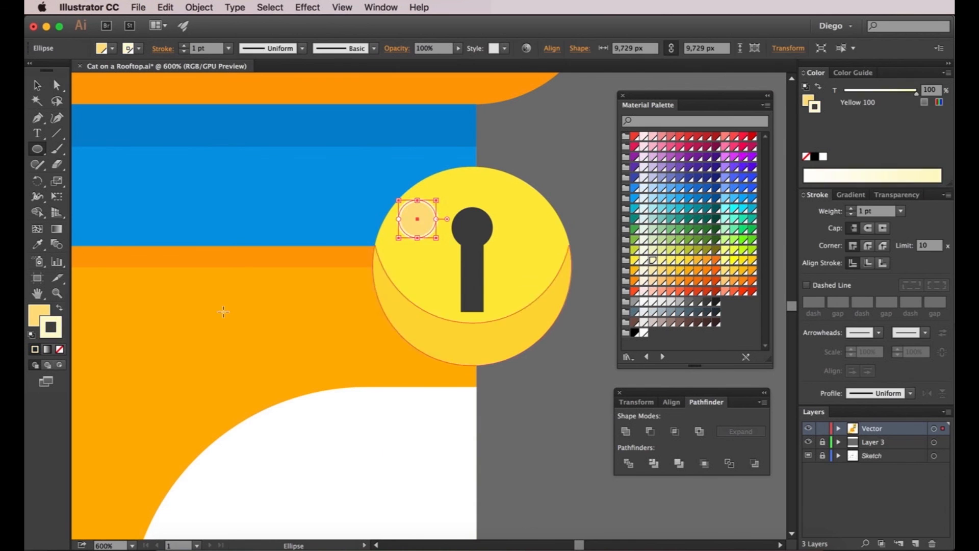
key("shift+x")
key("slash")
key("a")
left_click(424, 224)
key("x")
left_click(592, 439)
- Select both parts of the bell's keyhole and shift them slightly right of the bell's centre
scroll(592, 439, "down", 3)
mouse_move(591, 438)
left_mouse_down()
mouse_move(514, 424)
mouse_move(513, 442)
left_mouse_up()
scroll(466, 344, "up", 4)
left_click(487, 367)
left_click(486, 441, "shift")
left_click(573, 297)
left_click_drag(573, 297, 472, 249)
scroll(500, 408, "down", 5)
left_click_drag(537, 442, 527, 414)
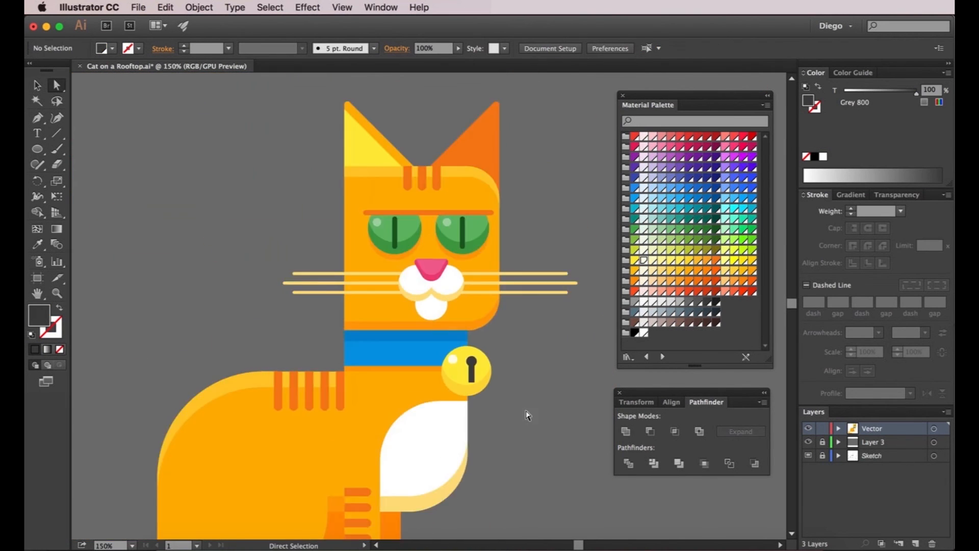
left_click_drag(530, 349, 529, 356)
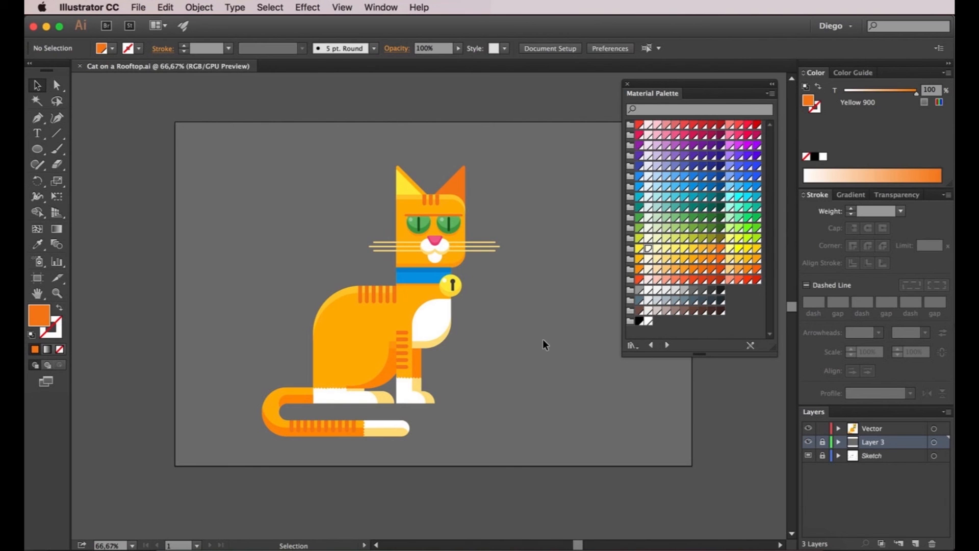
- Delete Layer 3 with the grey backdrop and create an empty layer named Background between Vector and Sketch
left_click(809, 442)
left_click(809, 443)
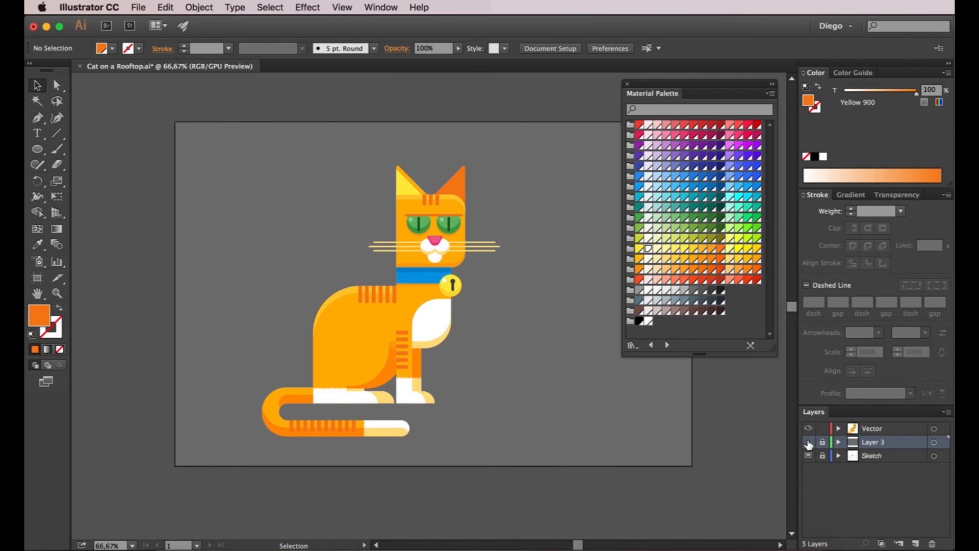
left_click(809, 443)
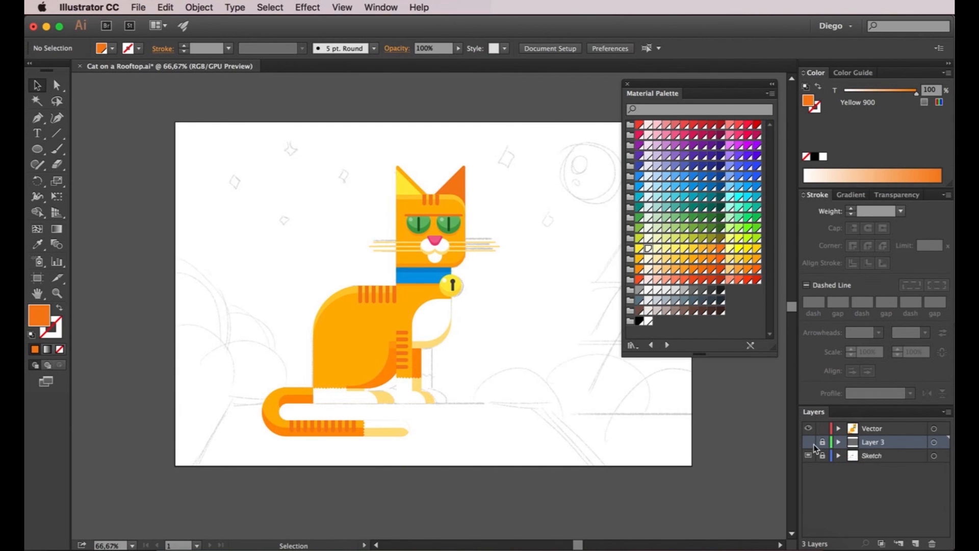
left_click(809, 443)
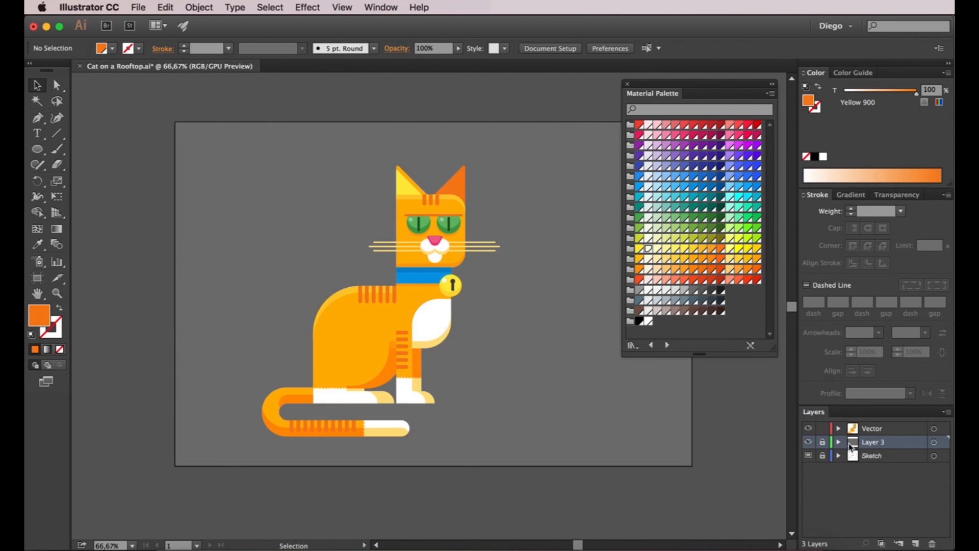
left_click(933, 544)
left_click(594, 305)
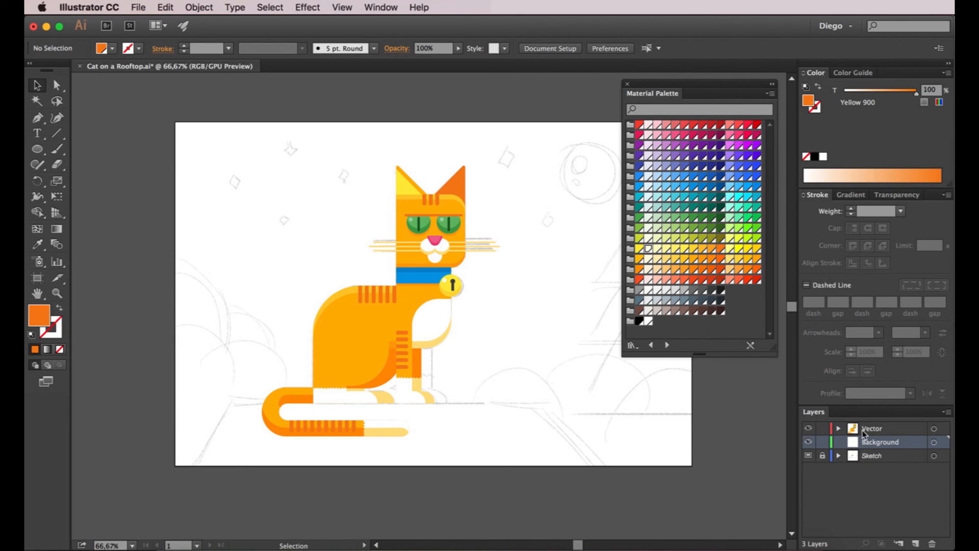
- Draw a circle over the sketched moon and fill it with the ear's Yellow 500 Primary at a 47% tint
key("space")
left_click_drag(540, 406, 458, 397)
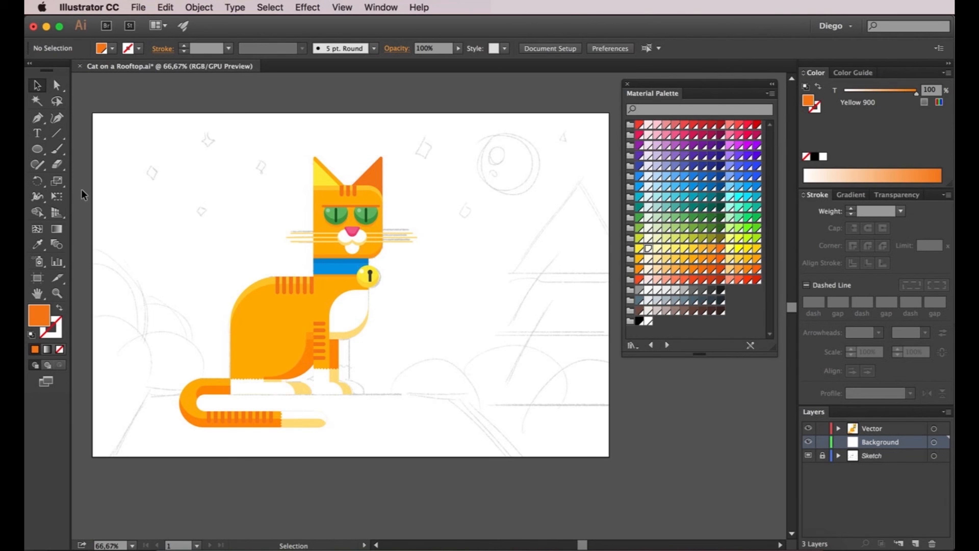
left_click(37, 151)
left_click_drag(476, 131, 537, 202)
key("i")
left_click(322, 188)
left_click_drag(902, 94, 876, 92)
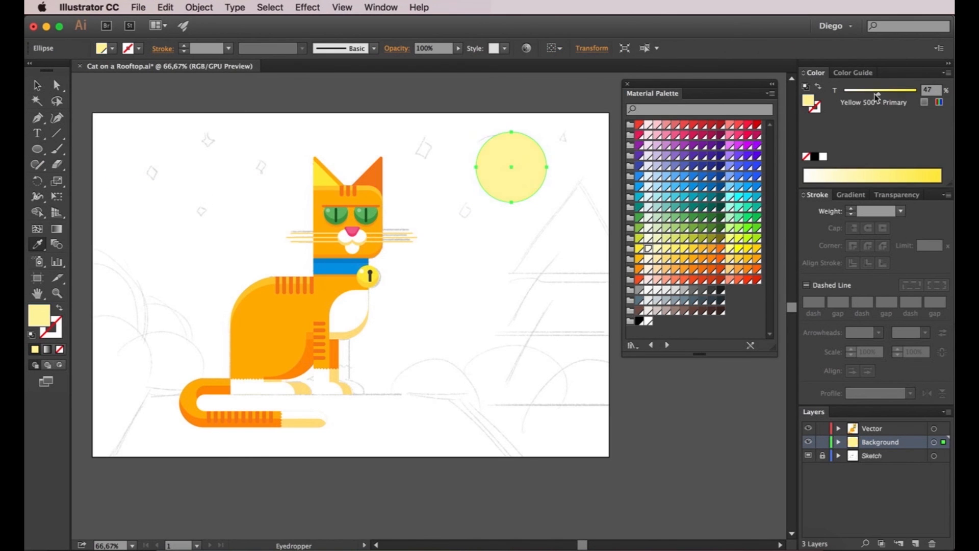
key("a")
left_click(567, 153)
- Draw two round craters of different sizes on the left half of the moon in a stronger yellow tint
scroll(516, 156, "up", 3)
key("l")
left_click_drag(392, 114, 438, 165)
left_click_drag(874, 94, 890, 93)
left_click(567, 133)
left_click_drag(404, 201, 435, 233)
- Cut a shadow crescent along the moon's lower right by subtracting a copy shifted up and to the left
left_click_drag(435, 329, 387, 395)
left_click_drag(465, 299, 429, 267)
left_click(381, 7)
left_click(467, 423)
left_click(650, 432)
- Group the moon with its craters and shadow
key("super+minus")
key("super+minus")
key("super+minus")
left_click_drag(538, 287, 523, 228)
left_click_drag(443, 113, 526, 204)
key("super+g")
left_click(412, 275)
- Draw a dark green triangle with the Star tool over the sketched tree and repeat it vertically to make four overlapping tiers
left_click_drag(38, 149, 76, 214)
left_click_drag(529, 268, 481, 270)
mouse_move(478, 255)
left_mouse_down()
mouse_move(425, 284)
mouse_move(504, 242)
mouse_move(506, 368)
mouse_move(527, 365)
mouse_move(526, 329)
left_mouse_up()
key("a")
key("v")
left_click(702, 217)
left_click(721, 218)
left_click(585, 311)
key("super+d")
key("super+d")
- Give the upper three tree tiers progressively lighter greens toward the tip, using Green 400 for the top one
left_click(590, 273)
left_click(521, 325)
left_click(703, 218)
left_click(517, 276)
left_click(693, 218)
left_click(515, 231)
left_click(685, 218)
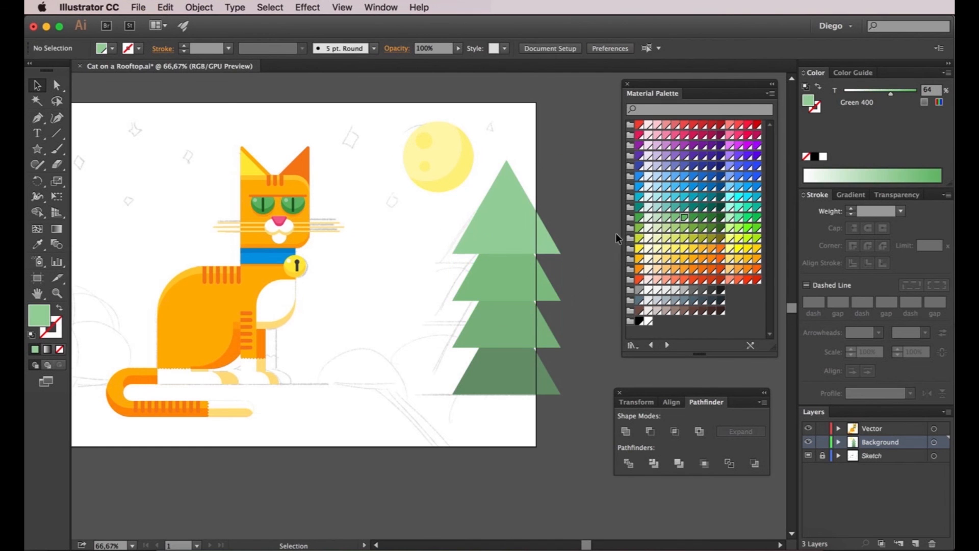
- Resize the upper tiers so the tree tapers toward its tip, and enlarge all four triangles together
left_click(497, 224)
left_click_drag(488, 155, 488, 189)
left_click(503, 276, "shift")
left_click(503, 322, "shift")
left_click(432, 348, "shift")
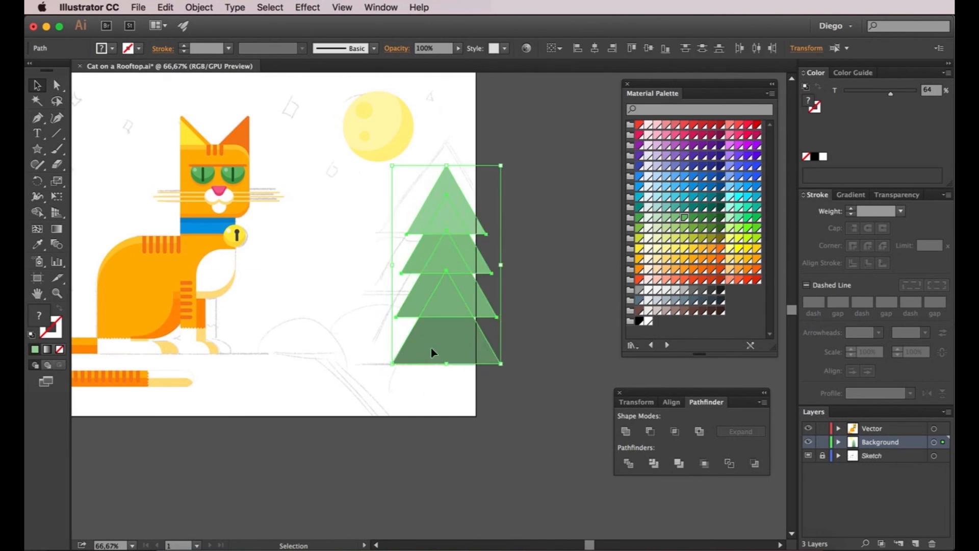
left_click(593, 324)
scroll(593, 324, "down", 1)
mouse_move(587, 361)
left_mouse_down()
mouse_move(518, 204)
mouse_move(580, 374)
left_mouse_up()
left_click_drag(530, 306, 538, 293)
left_click(613, 149)
left_click_drag(374, 267, 354, 260)
- Draw a rectangular trunk beneath the tree, fill it with the orange sampled from the cat and send it behind the tiers
left_click_drag(37, 149, 69, 150)
mouse_move(503, 283)
left_mouse_down()
mouse_move(534, 414)
mouse_move(522, 391)
left_mouse_up()
key("i")
left_click(327, 295)
key("a")
left_click(199, 8)
left_click(357, 71)
left_click(519, 454)
- Group the four tree tiers with the trunk
left_click_drag(577, 439, 479, 189)
left_click(199, 7)
left_click(219, 55)
key("v")
left_click_drag(530, 286, 535, 285)
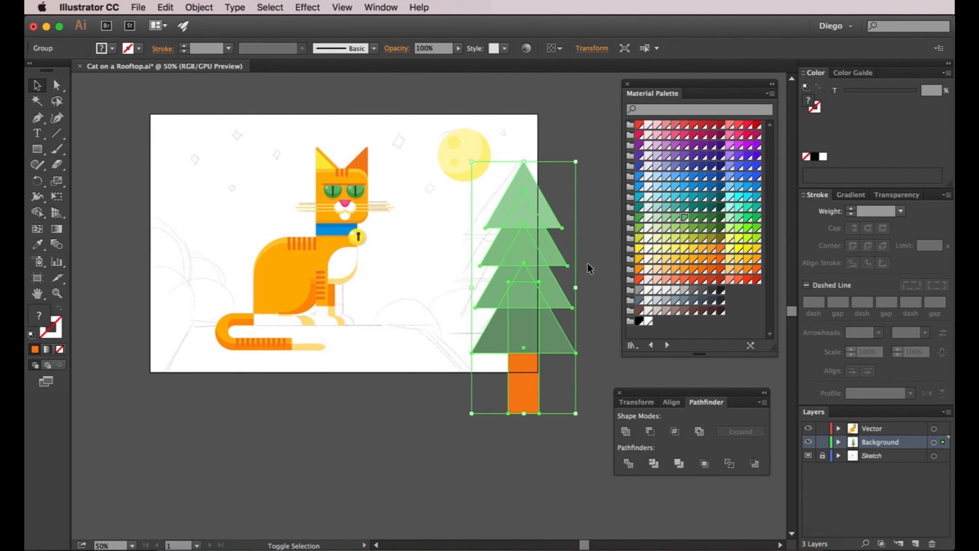
- Draw a large circular bush at the artboard's lower-left edge and fill it with the green of the tree's lowest tier
left_click(588, 267)
left_click_drag(357, 306, 382, 305)
left_click_drag(37, 148, 84, 181)
left_click_drag(174, 316, 227, 367)
key("a")
left_click(37, 244)
left_click(547, 332)
key("a")
- Add two overlapping circles above the first bush in lighter greens sampled from the tree, sending the upper-left one to the back
key("l")
left_click_drag(164, 264, 210, 310)
left_click(551, 290)
left_click_drag(185, 241, 243, 297)
left_click(548, 209)
left_click(153, 245)
left_click(199, 7)
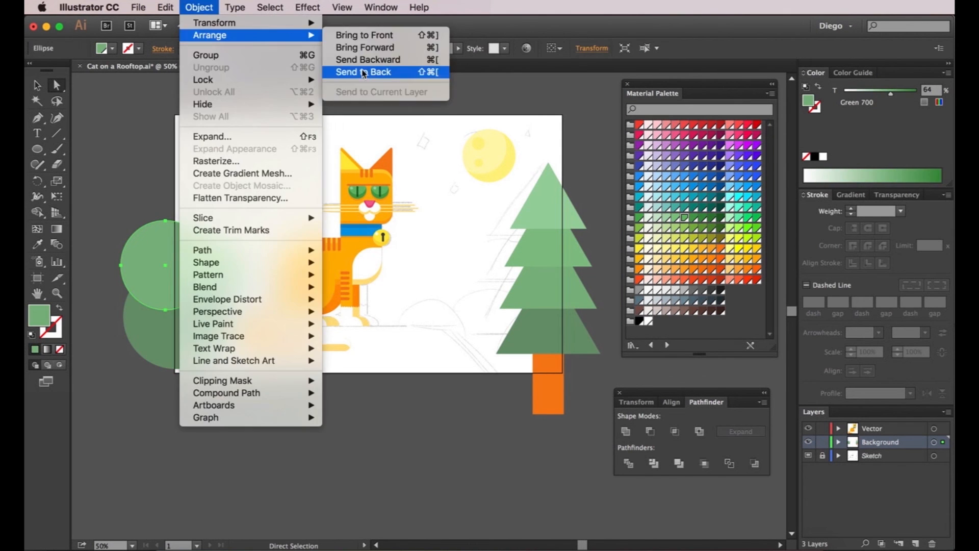
left_click(367, 72)
- Draw another light green circle behind the cat's tail side of the bush and send it to the back
left_click(224, 269)
key("l")
left_click_drag(189, 267, 276, 353)
key("a")
left_click(199, 7)
left_click(367, 72)
- Draw two overlapping bush circles between cat and tree in sampled greens, sending the larger Green 400 one to the back
left_click_drag(488, 243, 483, 227)
key("l")
left_click_drag(393, 271, 450, 342)
left_click(540, 270)
left_click_drag(434, 241, 538, 345)
left_click(546, 189)
left_click(199, 7)
left_click(368, 72)
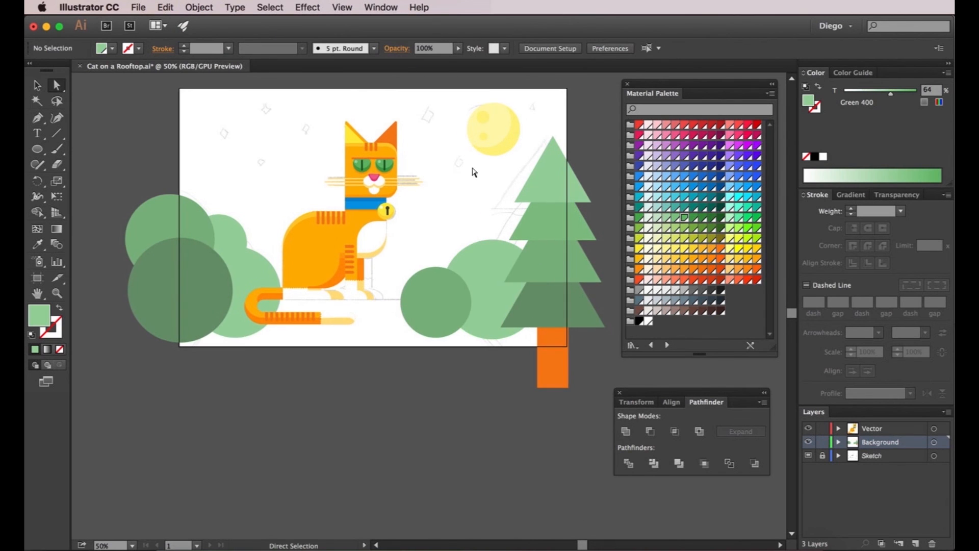
- Draw a trapezoidal roof beneath the cat with the Pen tool, with its base on the artboard's lower edge
left_click(189, 351, "super")
key("p")
left_click_drag(204, 352, 151, 362)
left_click(158, 356)
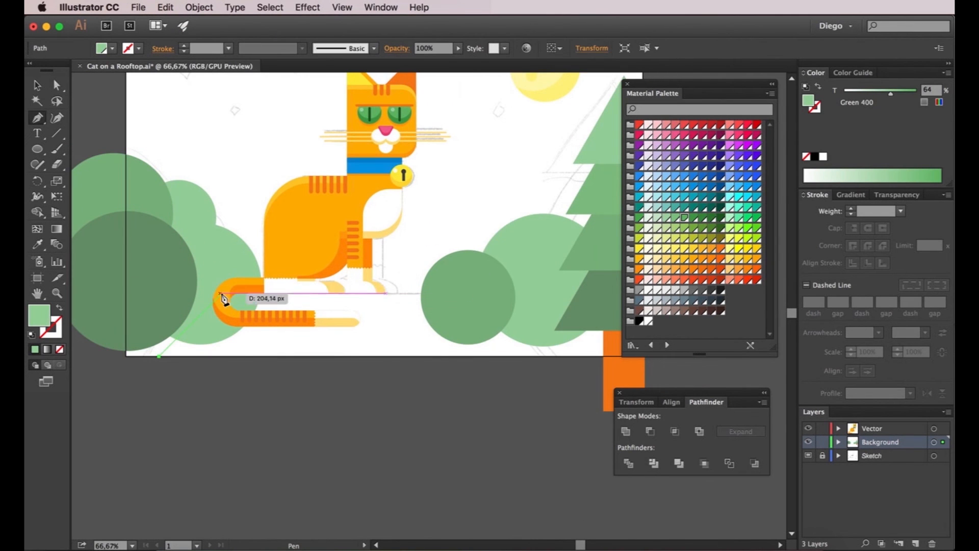
left_click(221, 295)
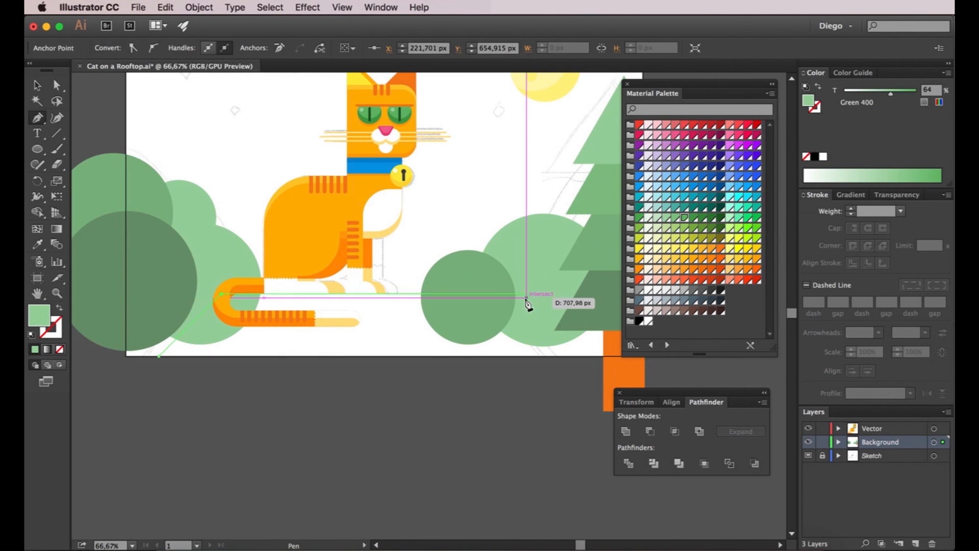
left_click(533, 295)
left_click(592, 357)
- Fill the roof shape with the blue sampled from the cat's collar
left_click(318, 398, "super")
left_click(329, 342)
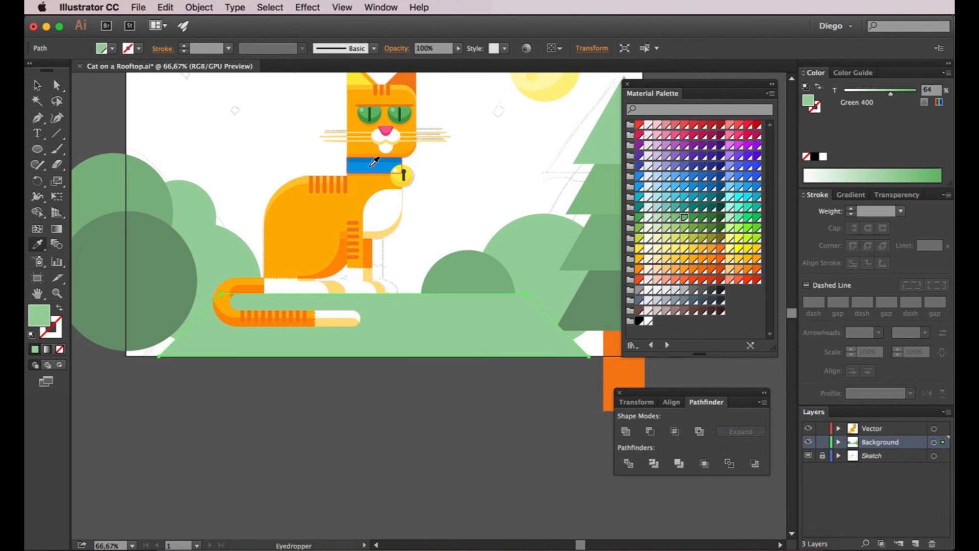
key("i")
left_click(358, 160)
- Shift the roof left so its lower-left corner meets the artboard's corner
key("a")
left_click(451, 388)
left_click_drag(451, 388, 414, 431)
left_click(400, 388)
key("shift+Left")
key("shift+Left")
key("shift+Left")
key("shift+Left")
key("shift+Left")
key("shift+Left")
key("shift+Left")
key("shift+Left")
- Isolate the roof path and extend its right side to the artboard's right edge
double_click(391, 389)
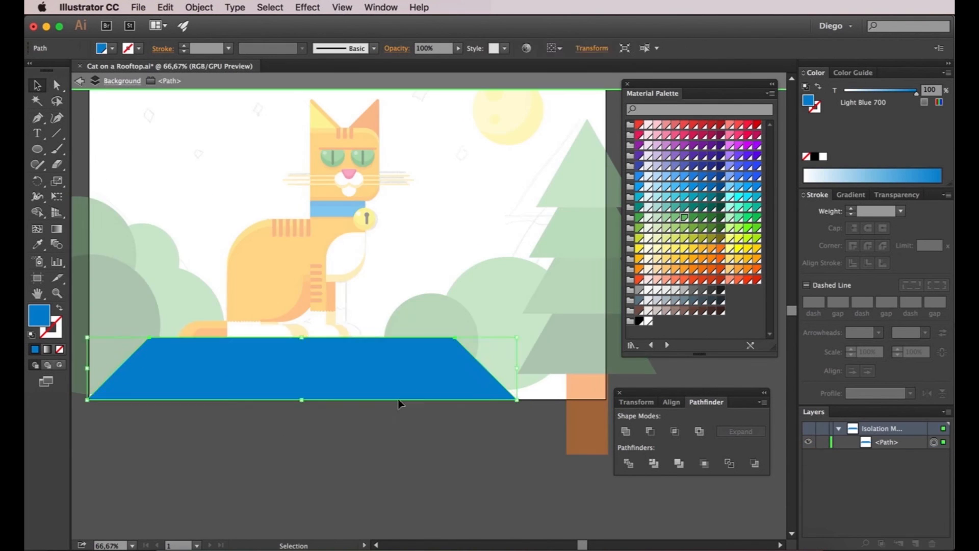
scroll(401, 337, "right", 2)
scroll(401, 336, "down", 1)
left_click_drag(442, 327, 536, 333)
double_click(457, 470)
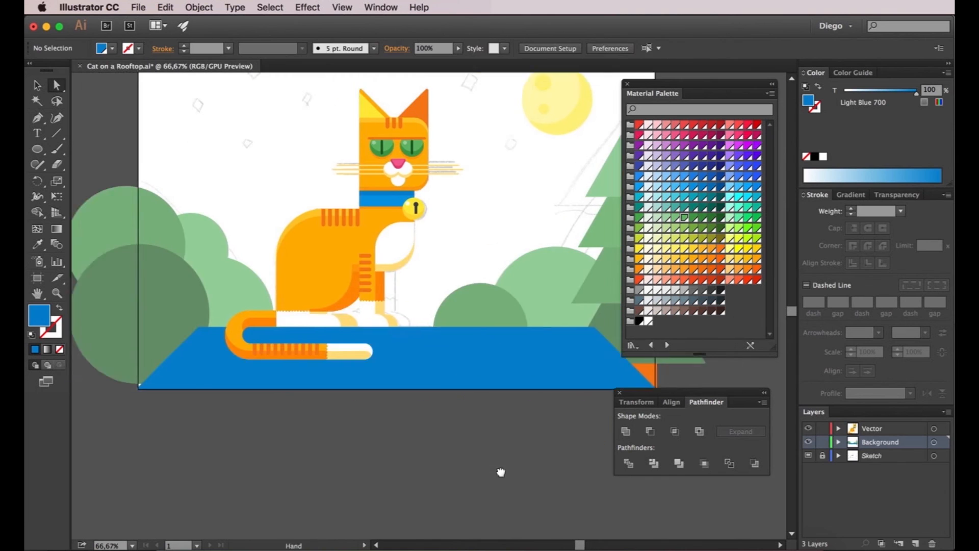
- Select the four circles of the left bush and group them
key("v")
left_click(148, 347)
left_click(130, 245, "shift")
left_click(208, 260, "shift")
left_click(258, 316, "shift")
left_click(199, 7)
left_click(207, 55)
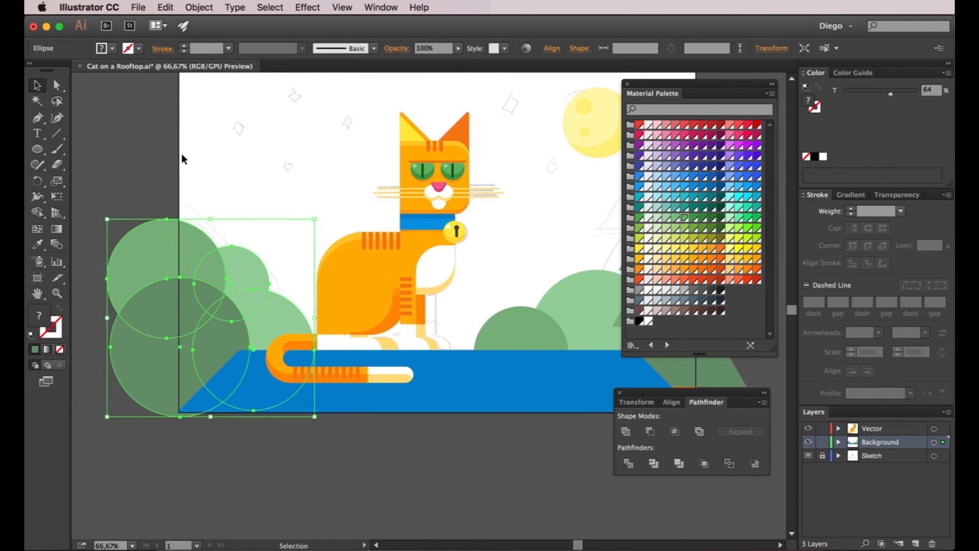
- Draw a night-sky rectangle covering the whole artboard, fill it with Indigo 900 and send it to the back
key("super+minus")
left_click(357, 466)
key("m")
left_click_drag(158, 165, 565, 432)
key("v")
left_click(640, 166)
left_click(703, 166)
left_click(720, 167)
left_click(199, 7)
mouse_move(203, 37)
left_click(374, 76)
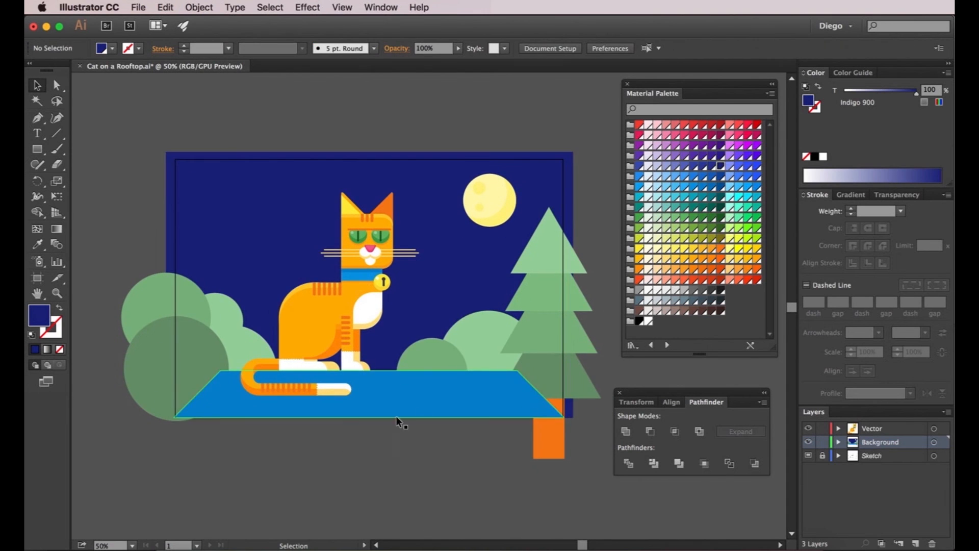
- Draw a circle about 47 px wide in the sky's upper-left corner, filled with Indigo 200
scroll(421, 412, "left", 2)
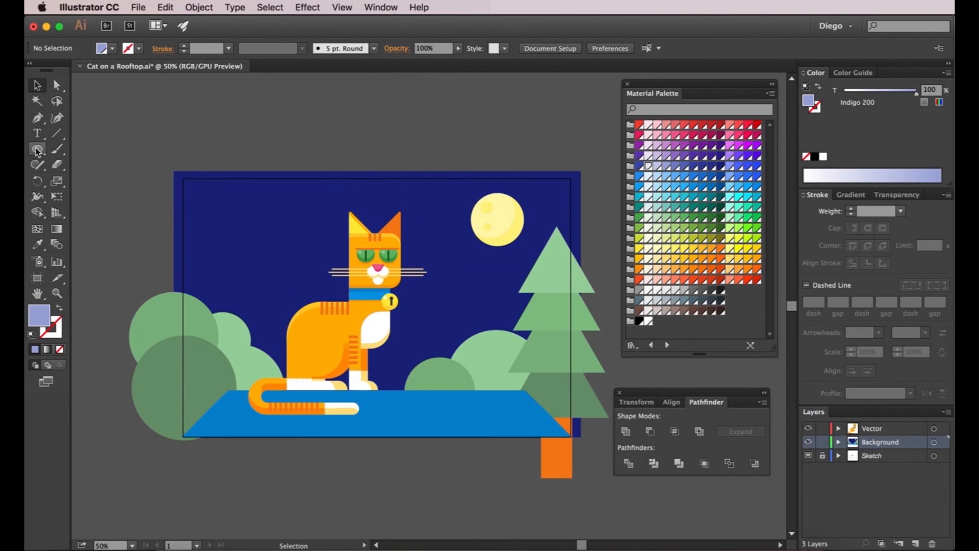
left_click(37, 150)
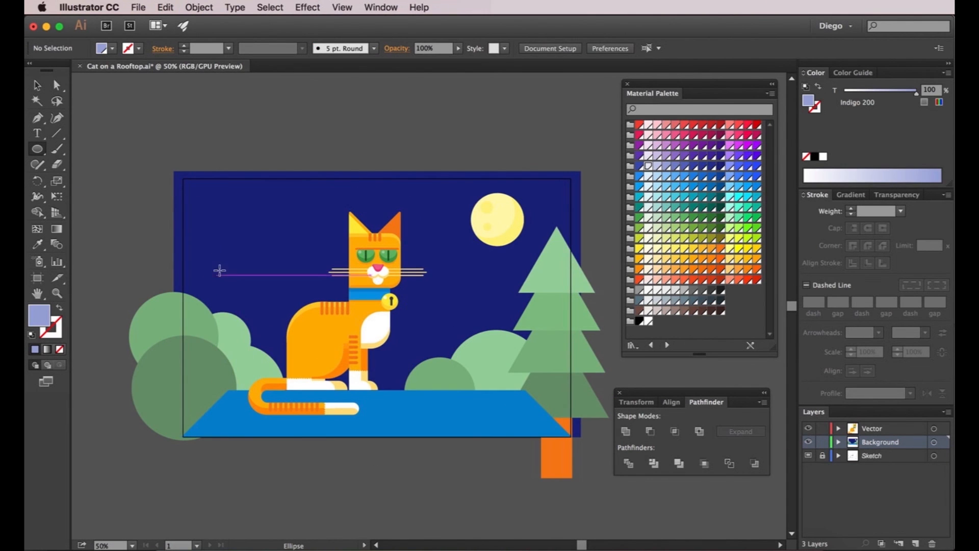
scroll(214, 210, "up", 1)
left_click_drag(198, 192, 219, 212)
- Apply a Pucker & Bloat effect with a pucker amount that turns the circle into a four-pointed star
left_click(308, 7)
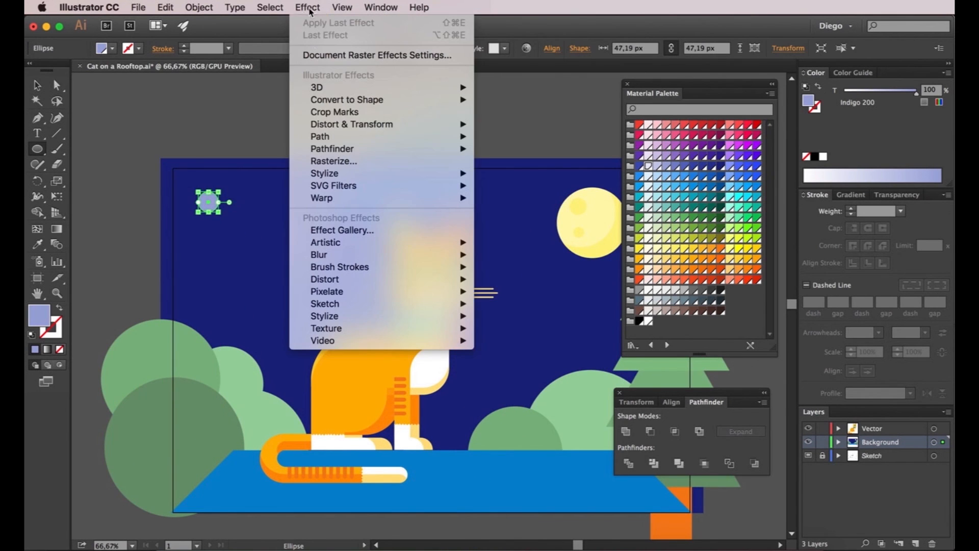
mouse_move(341, 126)
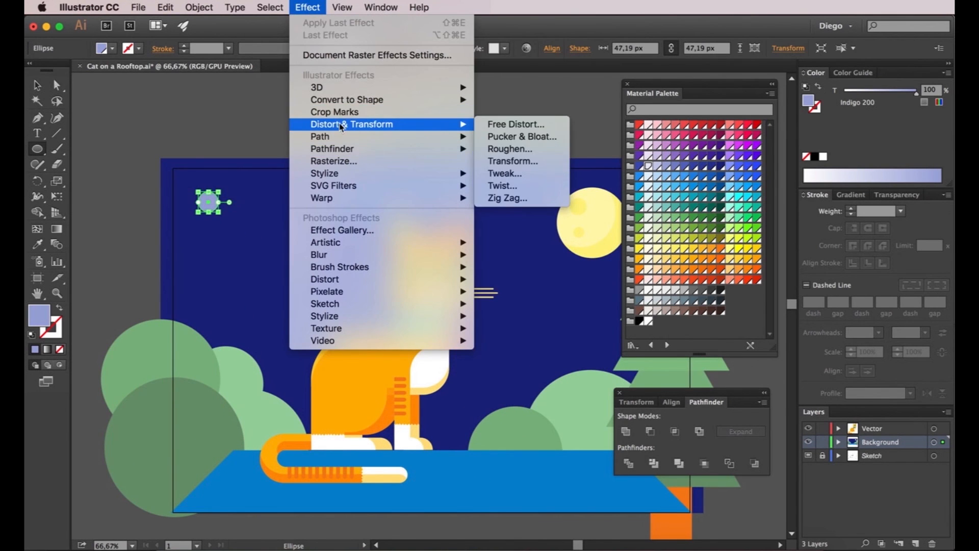
left_click(512, 137)
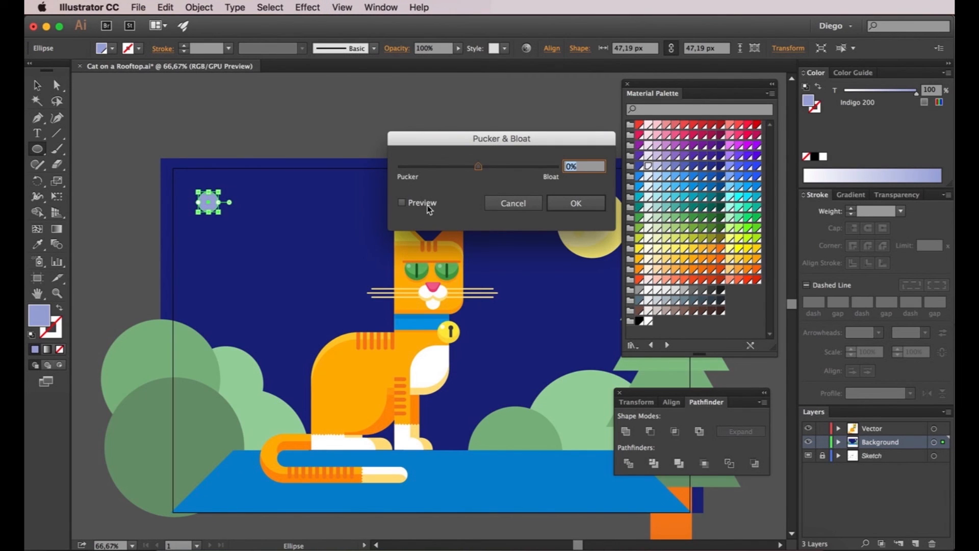
left_click_drag(469, 164, 447, 169)
left_click(564, 202)
key("a")
left_click(267, 127)
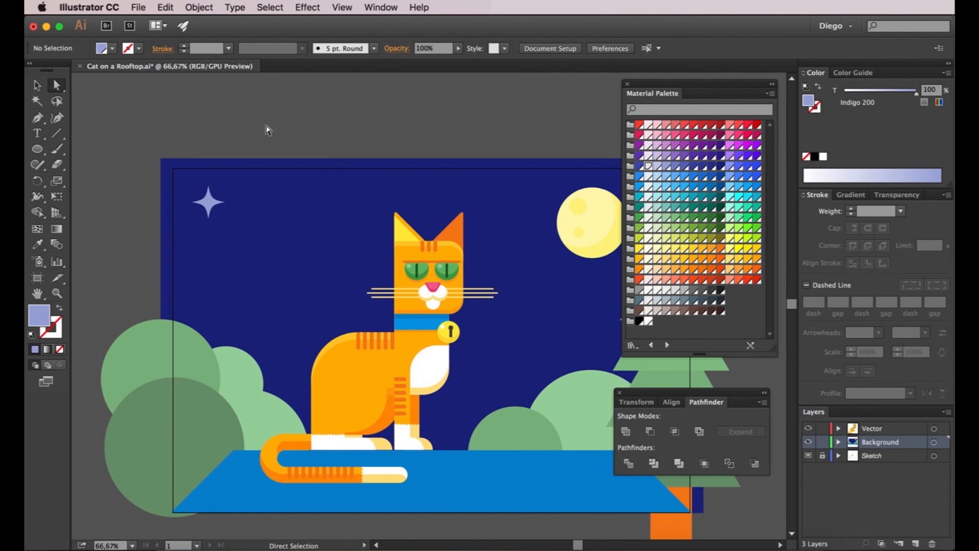
- Scale the four-pointed star down in two passes to a base size of about 24 px
scroll(207, 209, "up", 2)
key("v")
left_click(212, 198)
left_click_drag(235, 171, 225, 182)
left_click(262, 91)
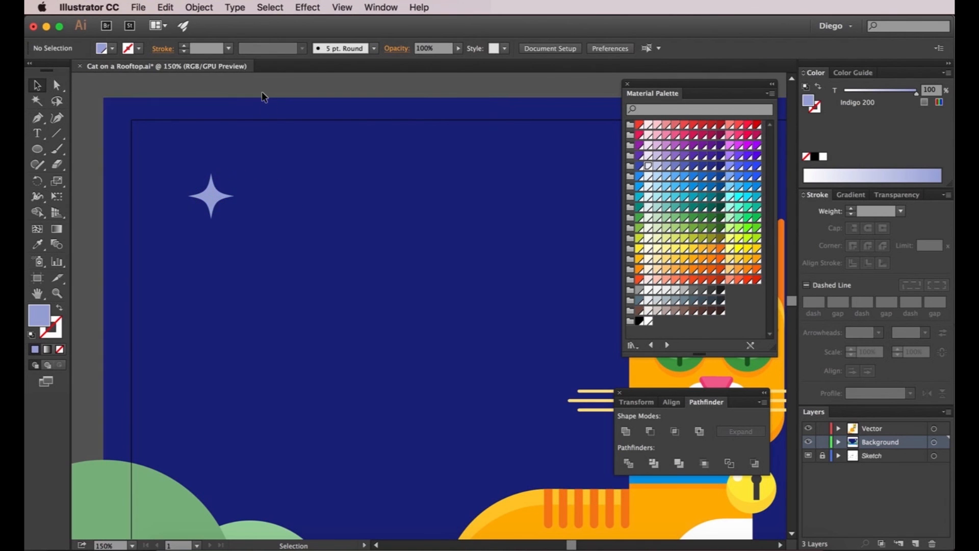
left_click(209, 197)
left_click_drag(221, 196, 219, 198)
left_click(309, 92)
- Try a five-pointed star beside the four-pointed one with the Star tool and delete it
left_click_drag(299, 109, 281, 117)
left_click_drag(37, 149, 81, 210)
left_click_drag(277, 198, 295, 220)
key("v")
key("super+shift+a")
left_click(295, 220)
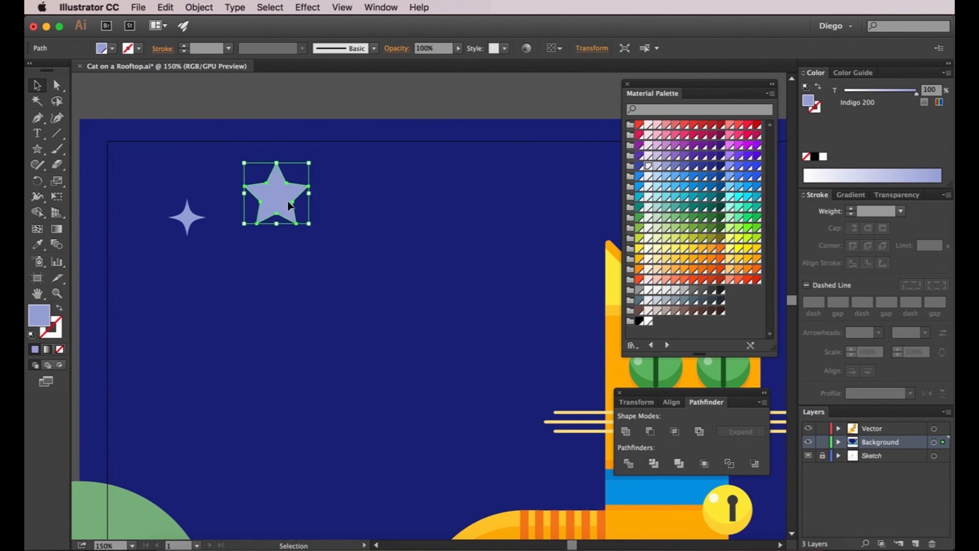
key("Delete")
- Place two copies of the star in the upper-left sky and shrink the lower one
left_click_drag(189, 218, 333, 195)
mouse_move(279, 294)
left_mouse_down()
mouse_move(290, 294)
mouse_move(278, 287)
left_mouse_up()
left_click_drag(331, 190, 385, 223)
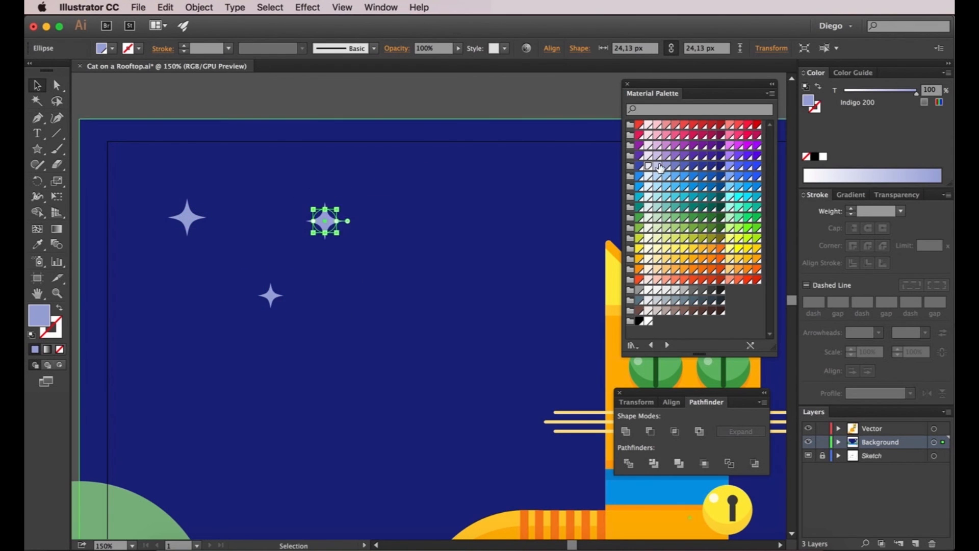
- Recolour the small lower star with a lighter indigo swatch
key("a")
left_click(271, 295)
left_click(657, 166)
left_click(398, 109)
- Copy a large star and the small star into the sky between the cat's ears and the moon
left_click_drag(437, 117, 287, 153)
scroll(373, 146, "down", 2)
left_click_drag(206, 202, 452, 194)
left_click_drag(183, 233, 464, 228)
left_click(494, 123)
left_click_drag(490, 128, 403, 147)
left_click_drag(365, 210, 358, 213)
left_click(420, 139)
- Place a diagonally turned copy of a large star in the sky to the right of the moon
left_click_drag(234, 210, 289, 219)
left_click_drag(113, 225, 563, 252)
left_click(458, 155)
left_click_drag(419, 162, 457, 160)
- Rotate the large stars left of the cat about 45° so their points lie diagonally
left_click(154, 224)
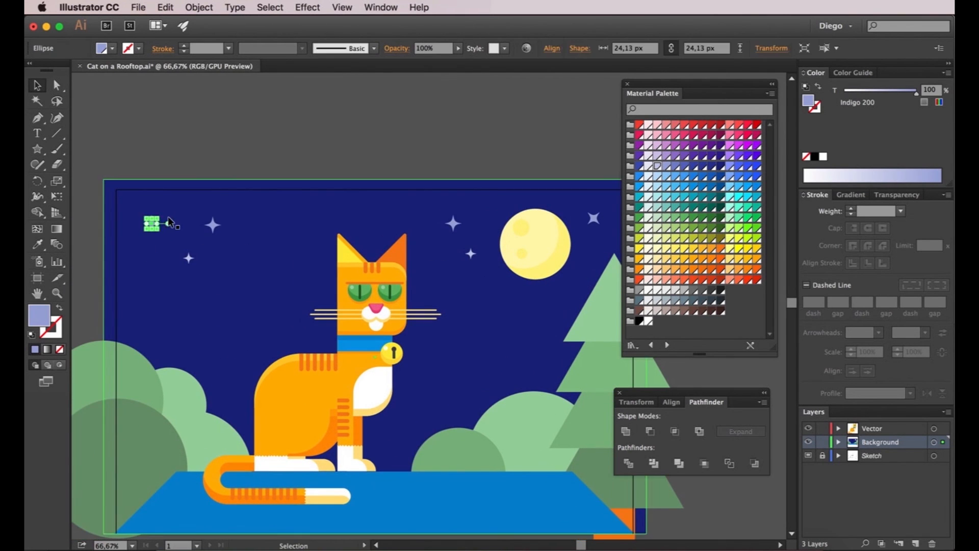
left_click_drag(166, 233, 228, 223)
left_click(200, 165)
left_click(213, 220)
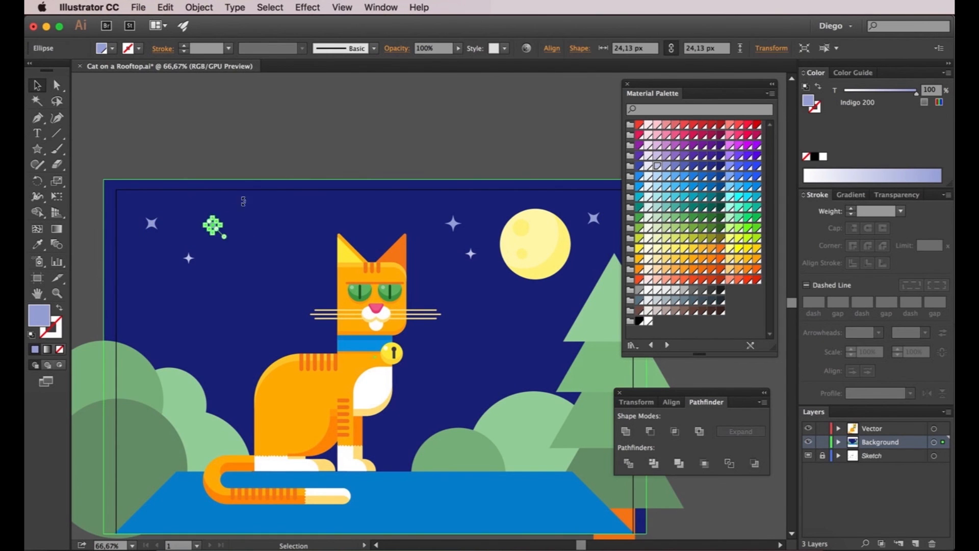
left_click(307, 146)
left_click_drag(309, 147, 302, 124)
- Adjust the spacing of the two stars between the cat and the moon, undoing the last unwanted move
scroll(480, 240, "up", 1)
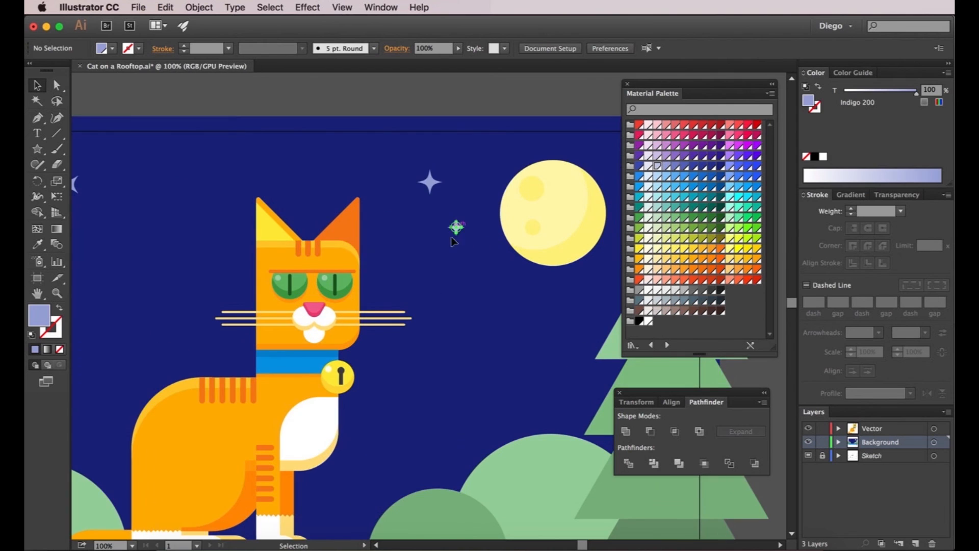
left_click_drag(427, 180, 418, 175)
left_click_drag(430, 184, 601, 181)
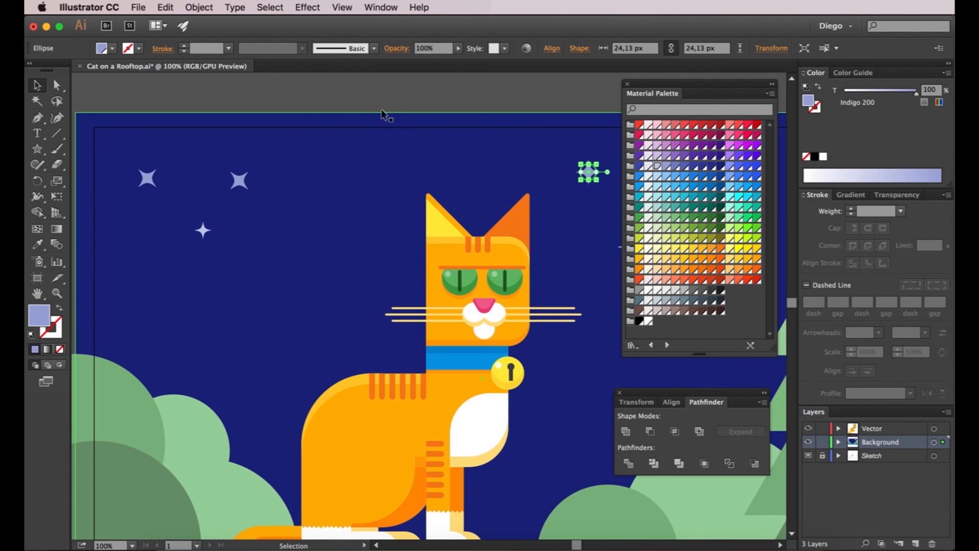
left_click(378, 106)
left_click_drag(203, 234, 350, 173)
left_click(375, 101)
scroll(367, 139, "down", 2)
left_click_drag(313, 247, 254, 248)
key("super+z")
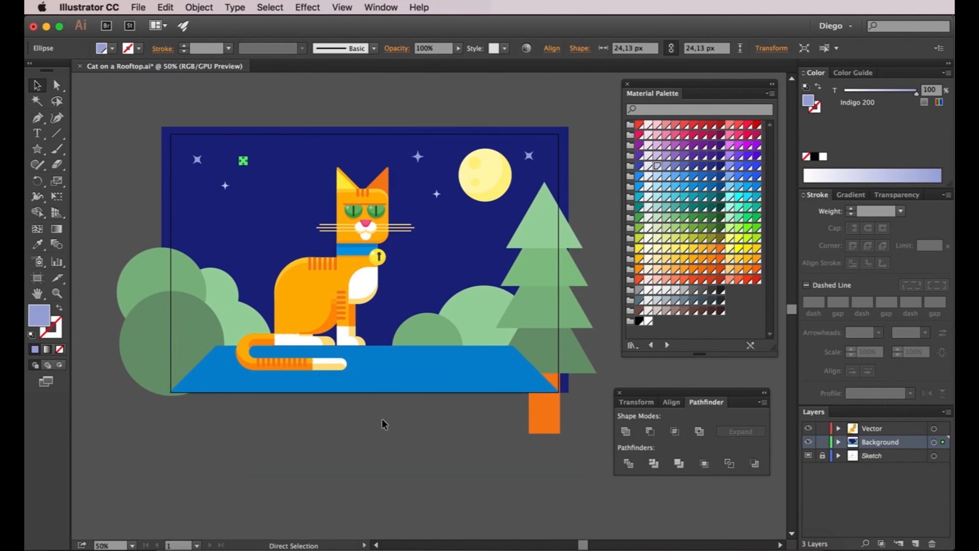
left_click(384, 440)
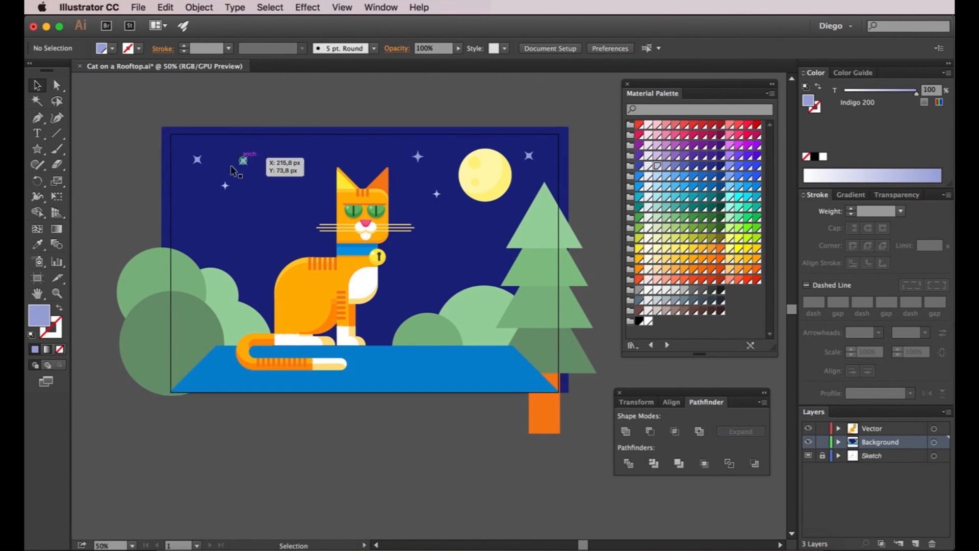
- Select the three stars left of the cat and move them together toward the cat
scroll(200, 167, "up", 2)
left_click(195, 153)
left_click(287, 155, "shift")
left_click(251, 205, "shift")
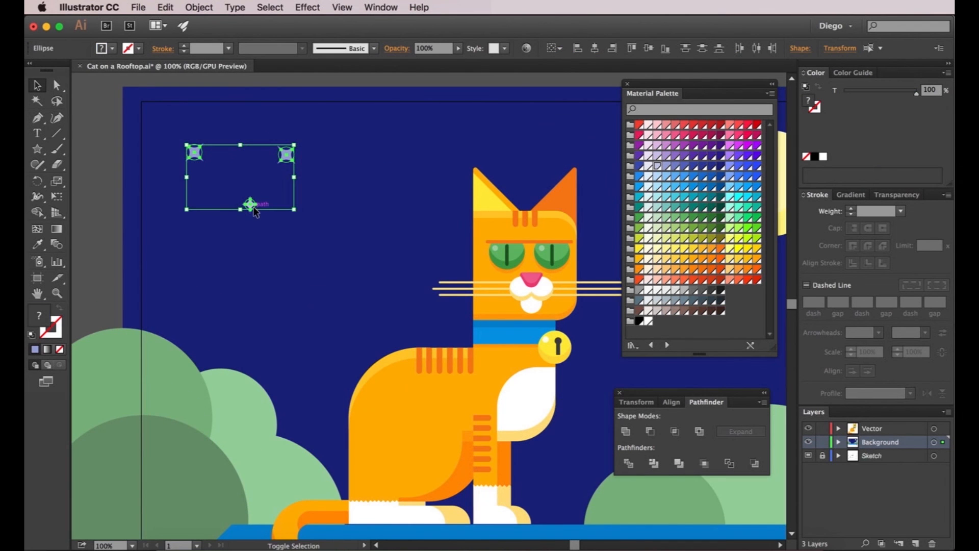
left_click_drag(249, 204, 278, 205)
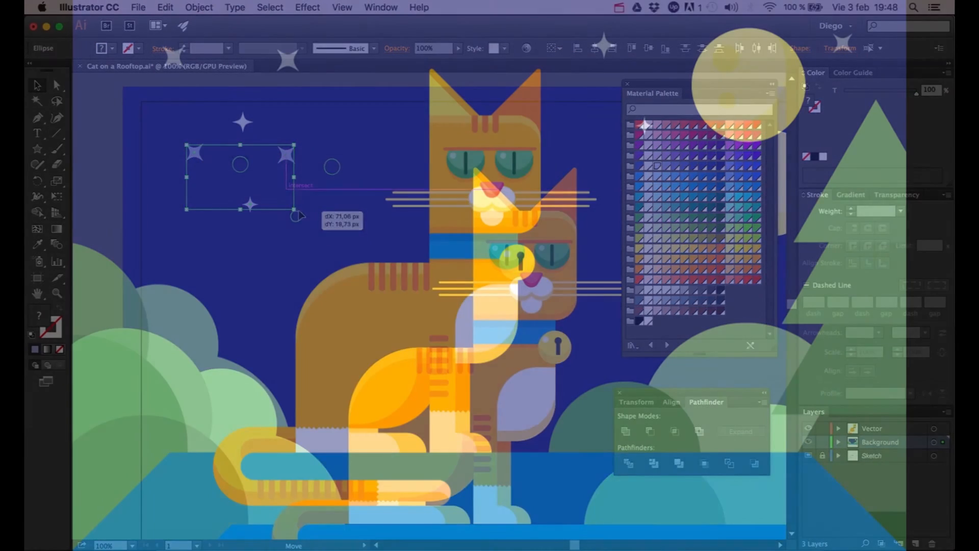